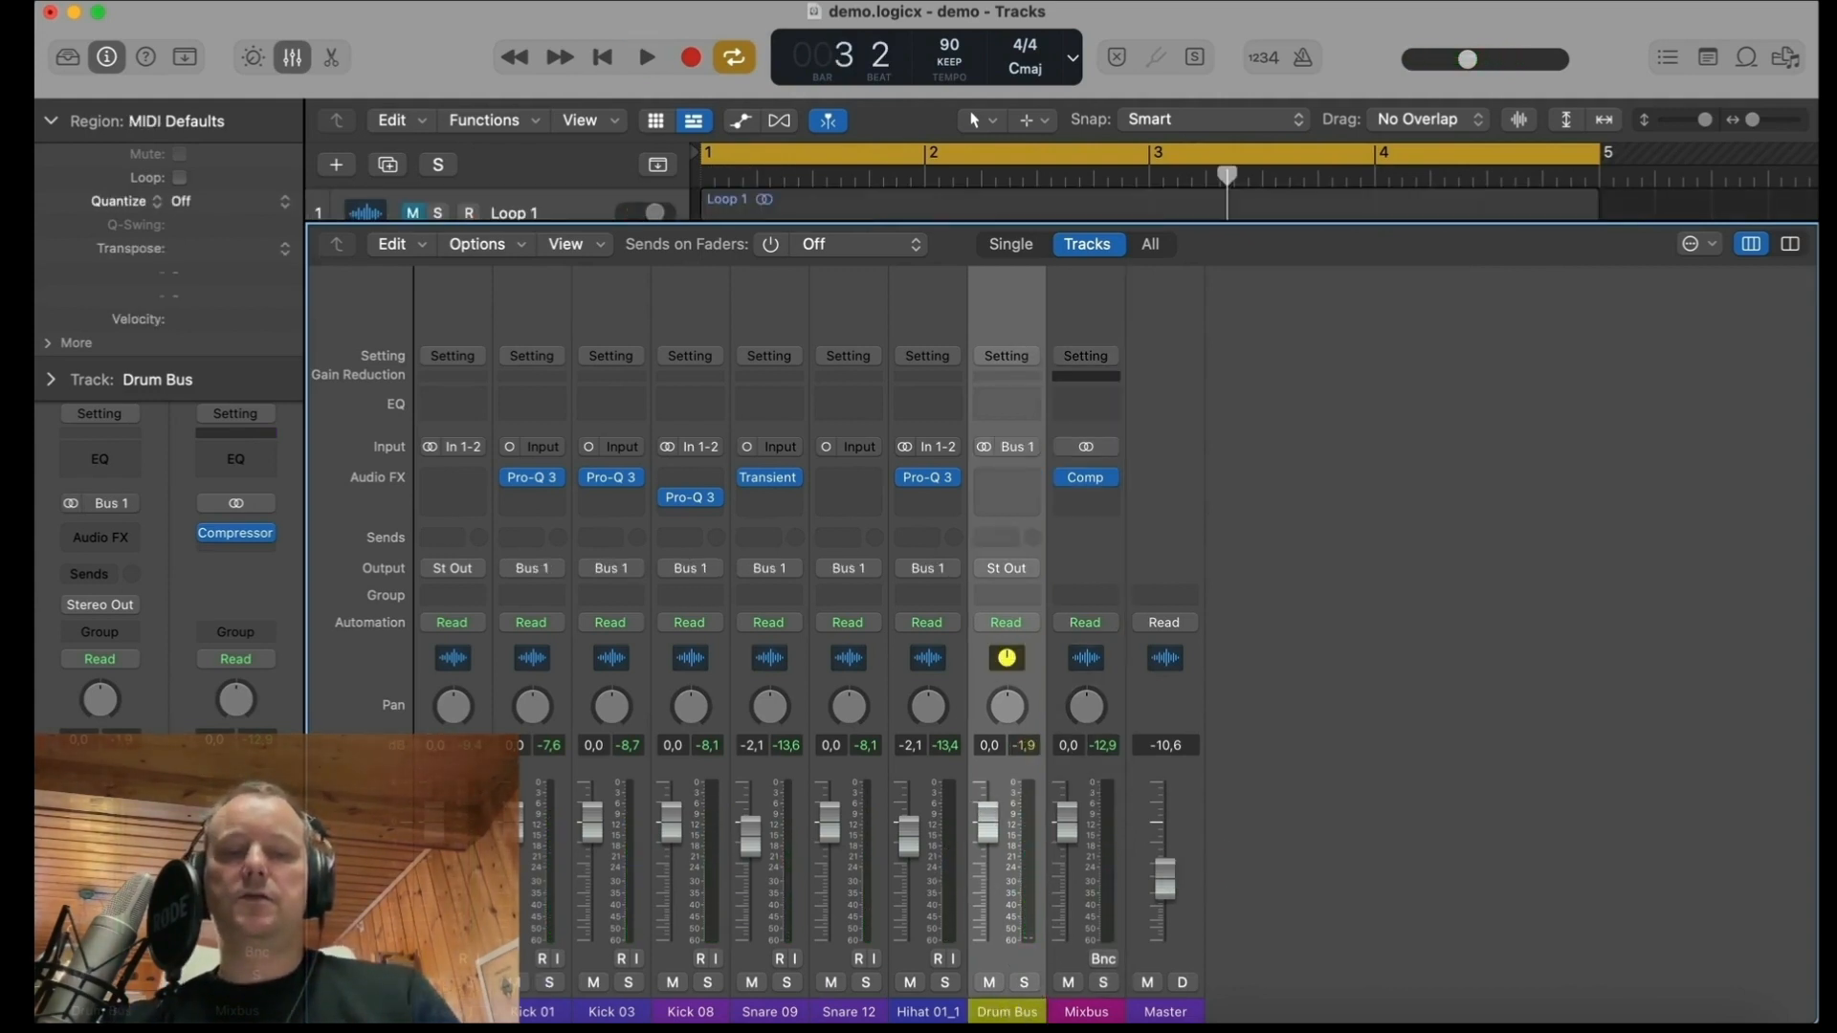
# Step: Mute the Drum Bus, play the loop briefly to hear the mix without it, and unmute the bus
pyautogui.click(991, 982)
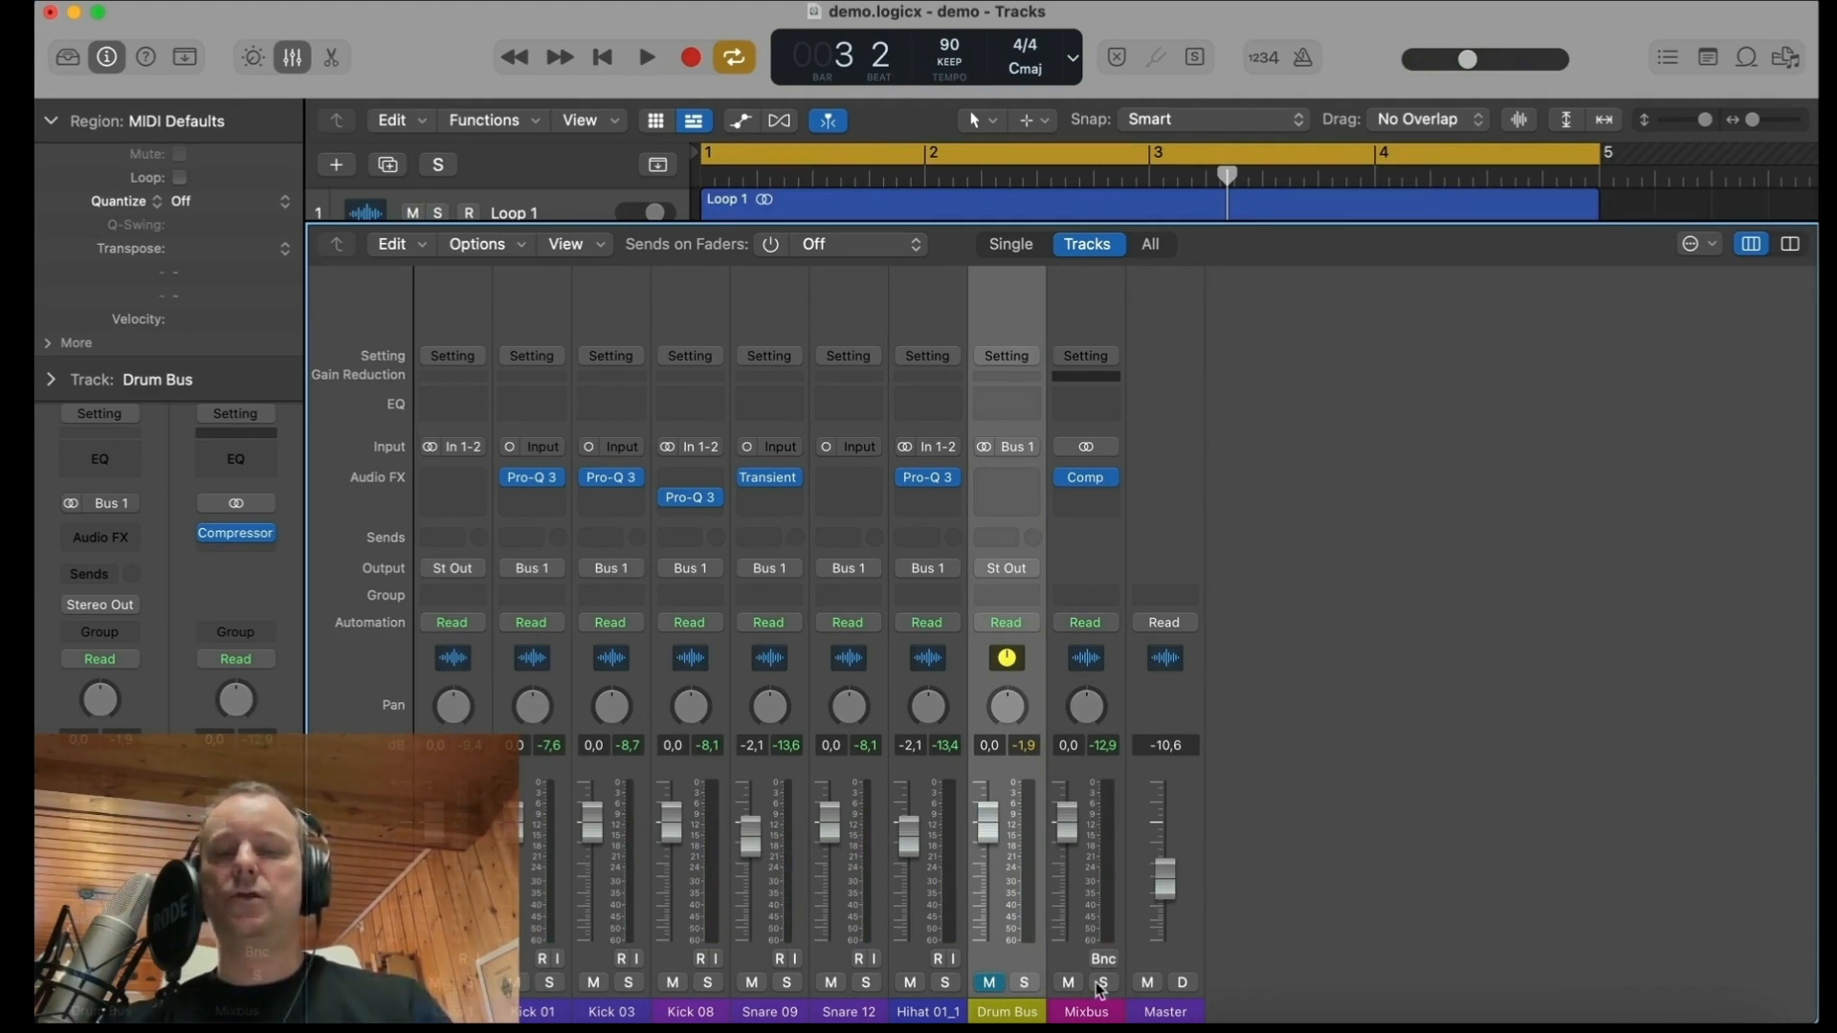
pyautogui.press('space')
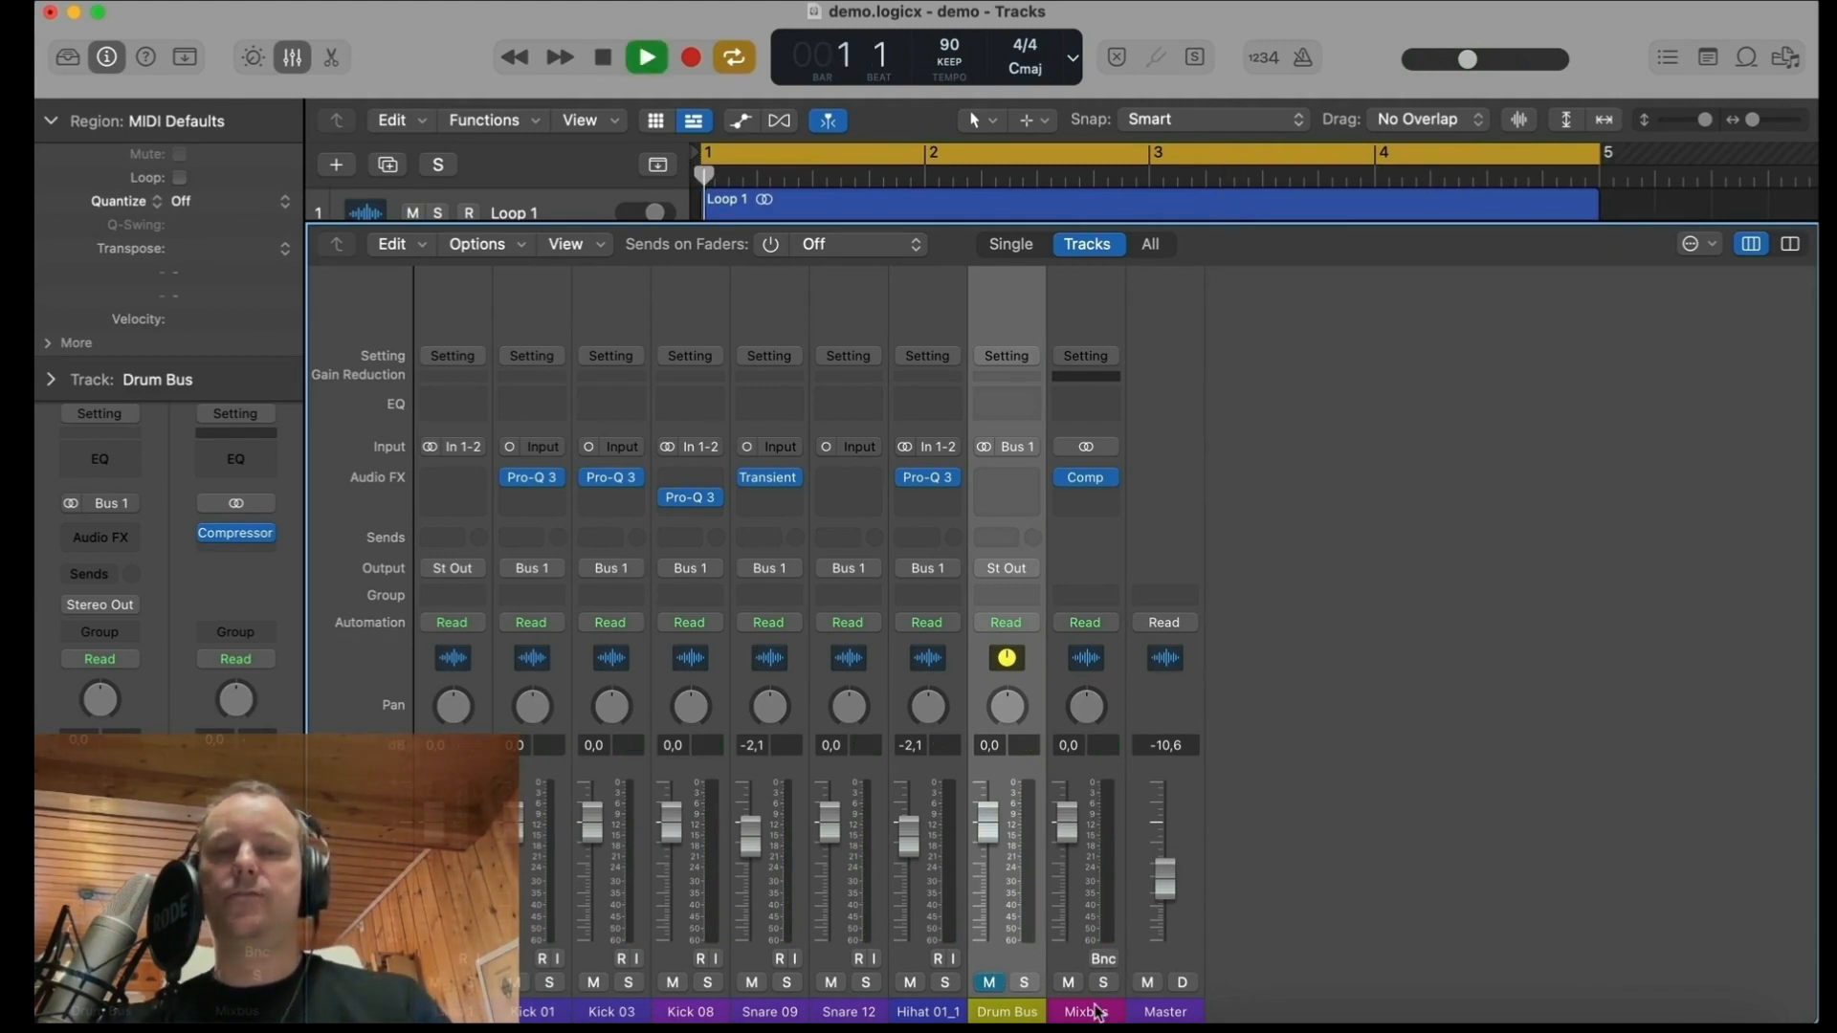
pyautogui.press('space')
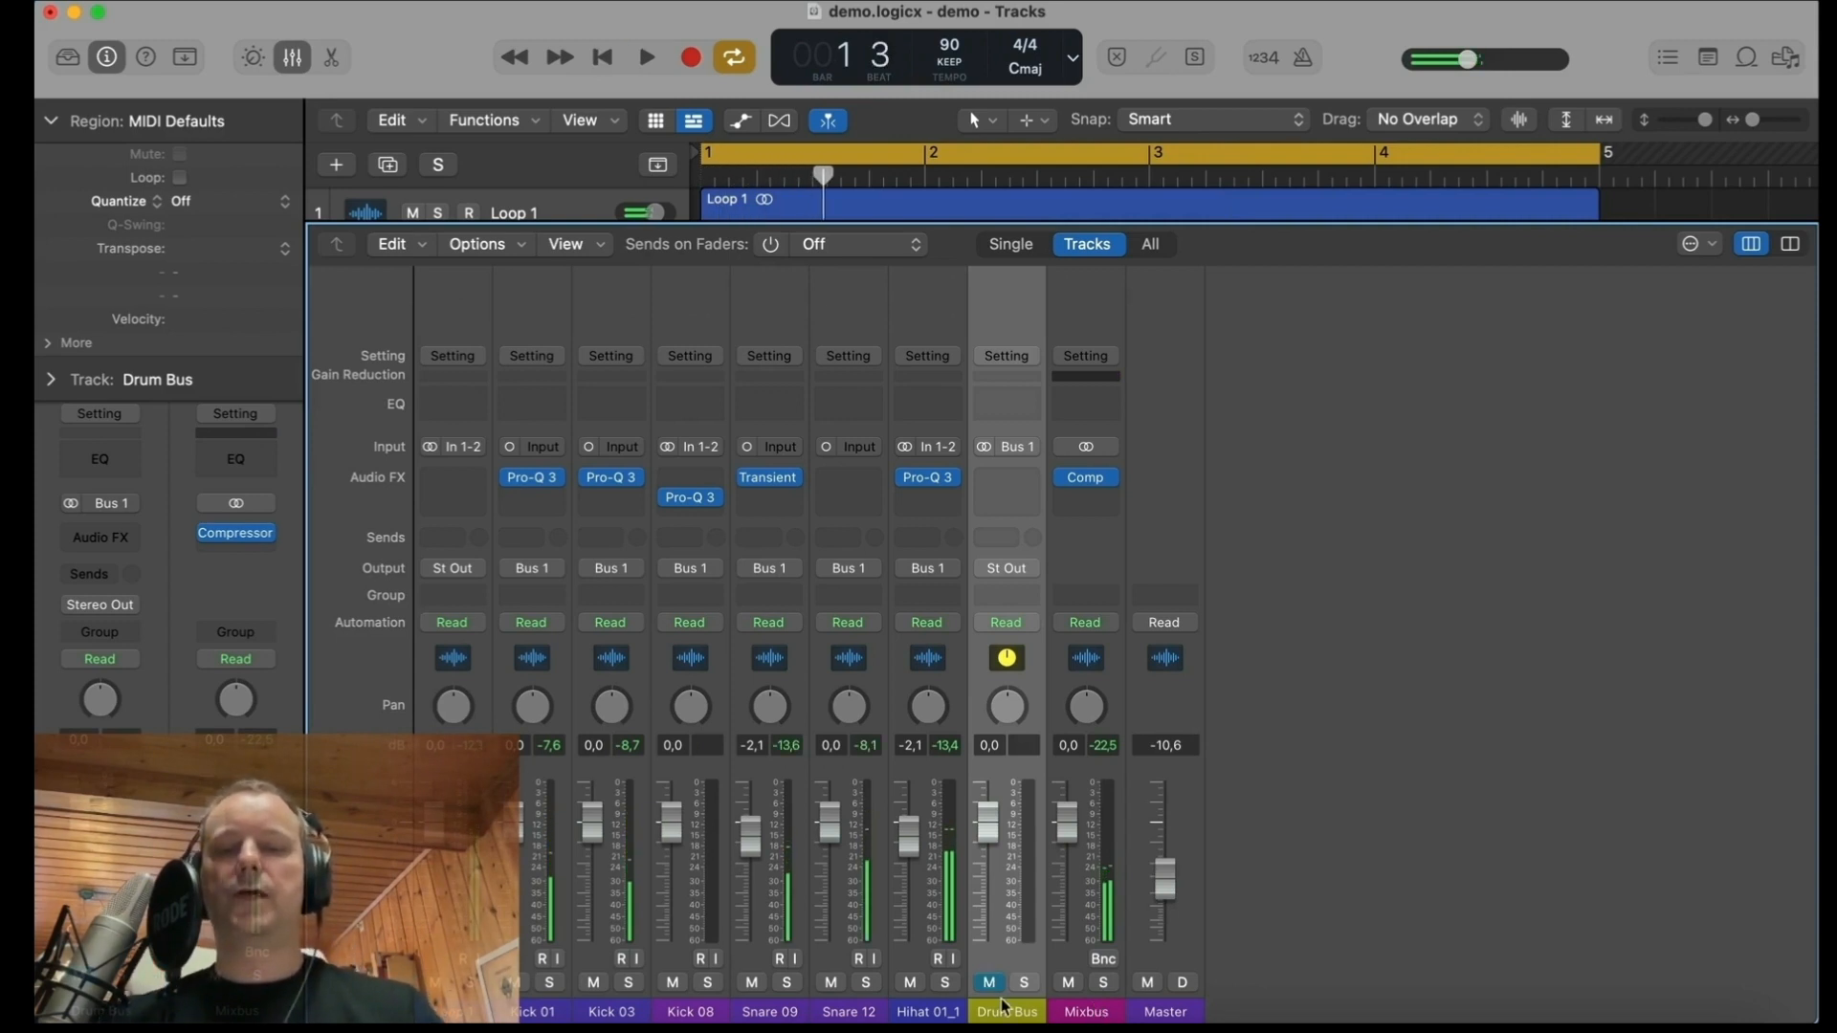
pyautogui.click(989, 982)
# Step: Solo the Drum Bus and play a short stretch of the loop
pyautogui.click(1024, 982)
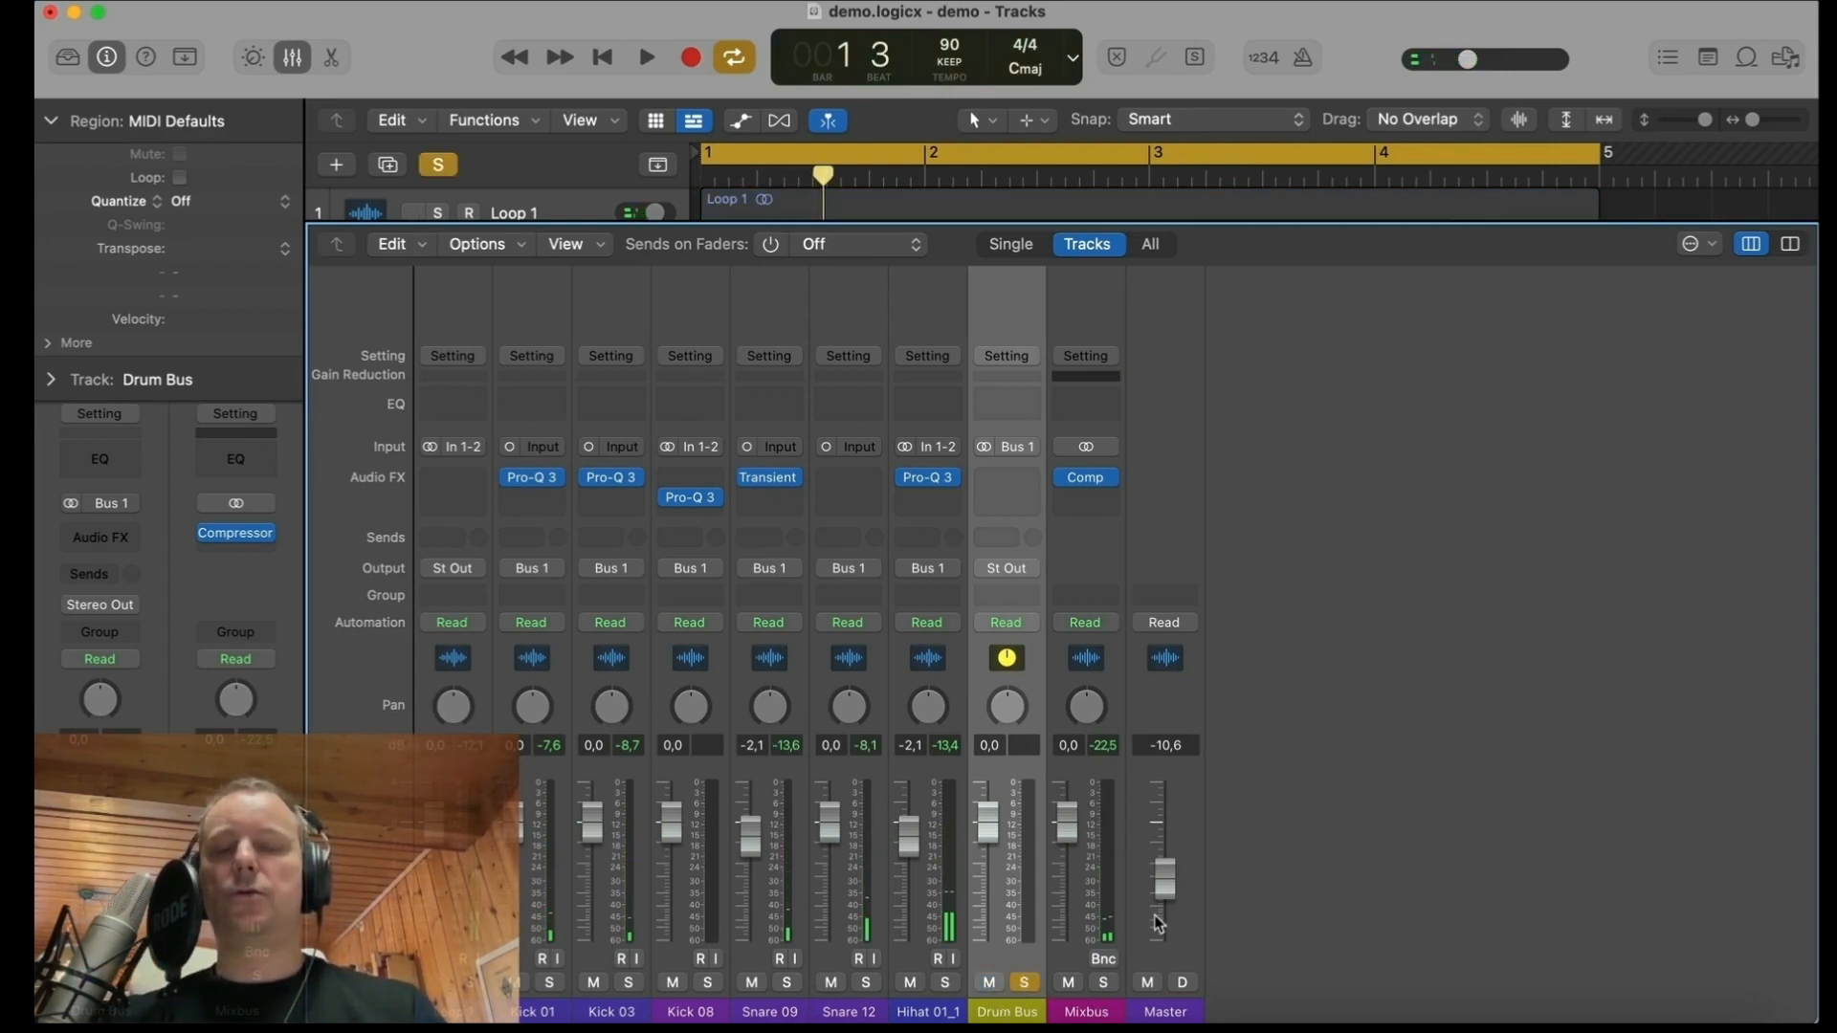
pyautogui.press('space')
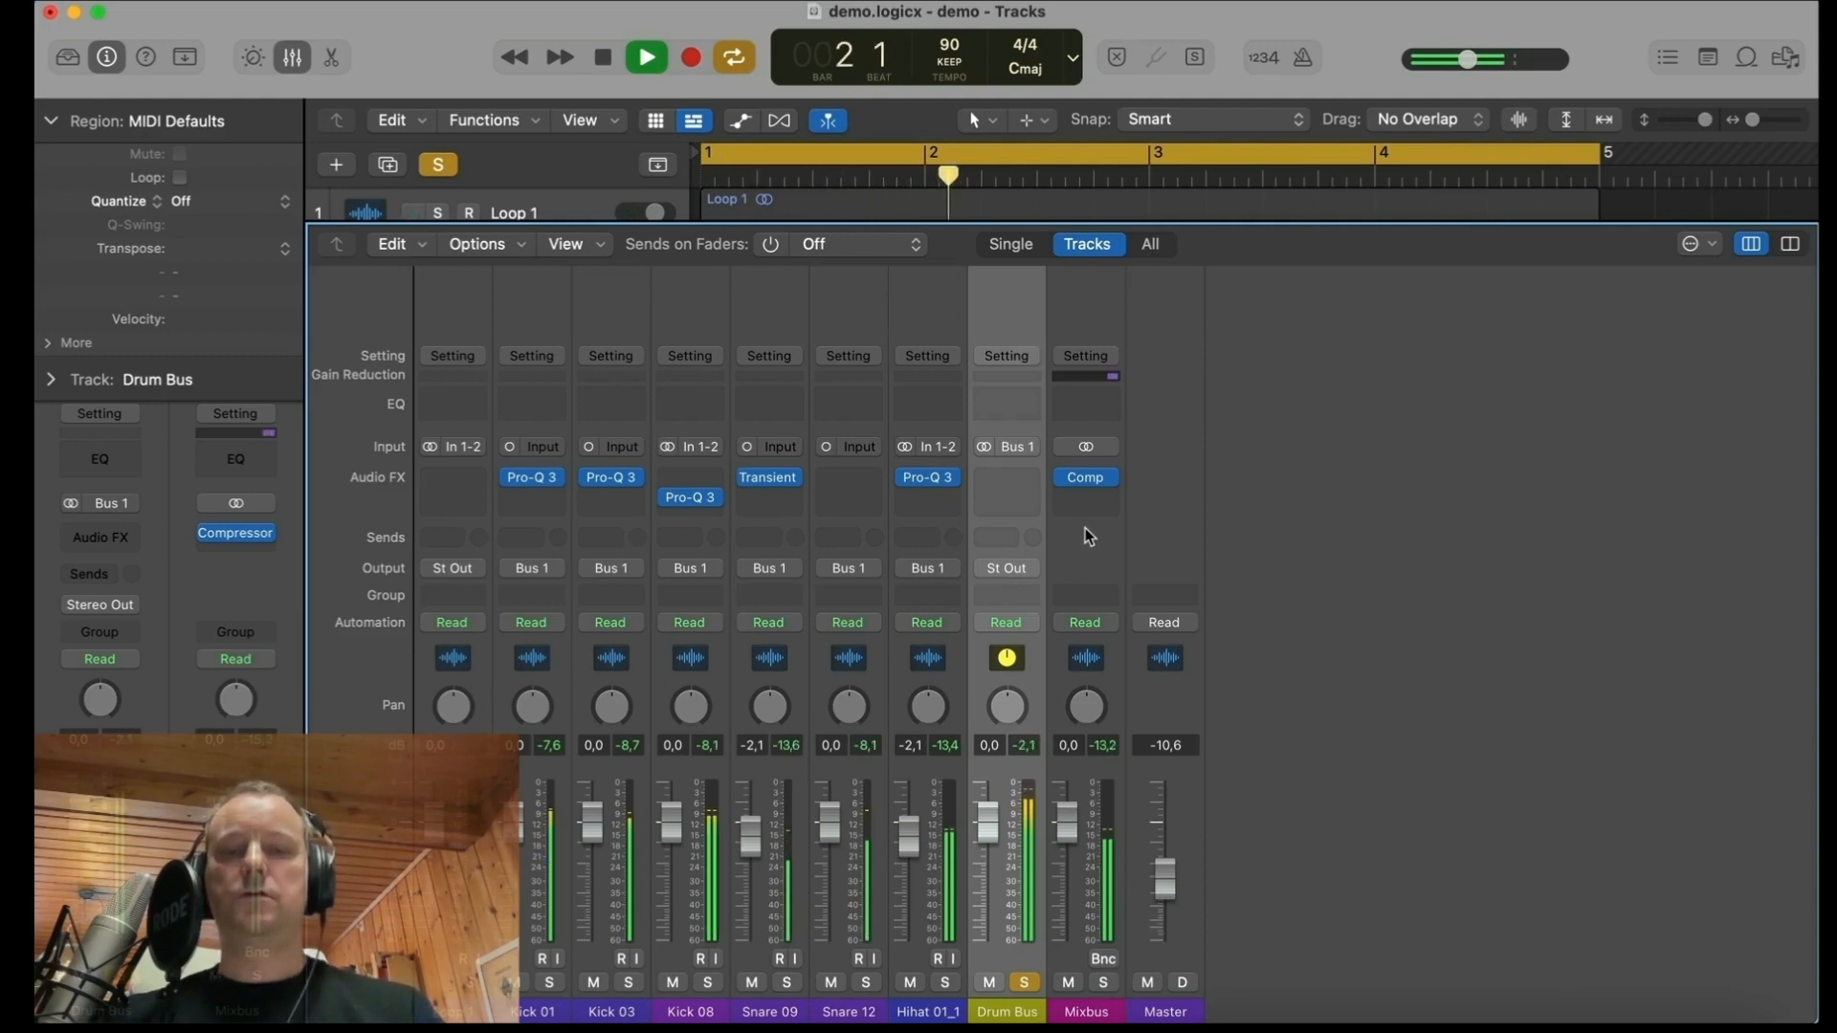
pyautogui.press('space')
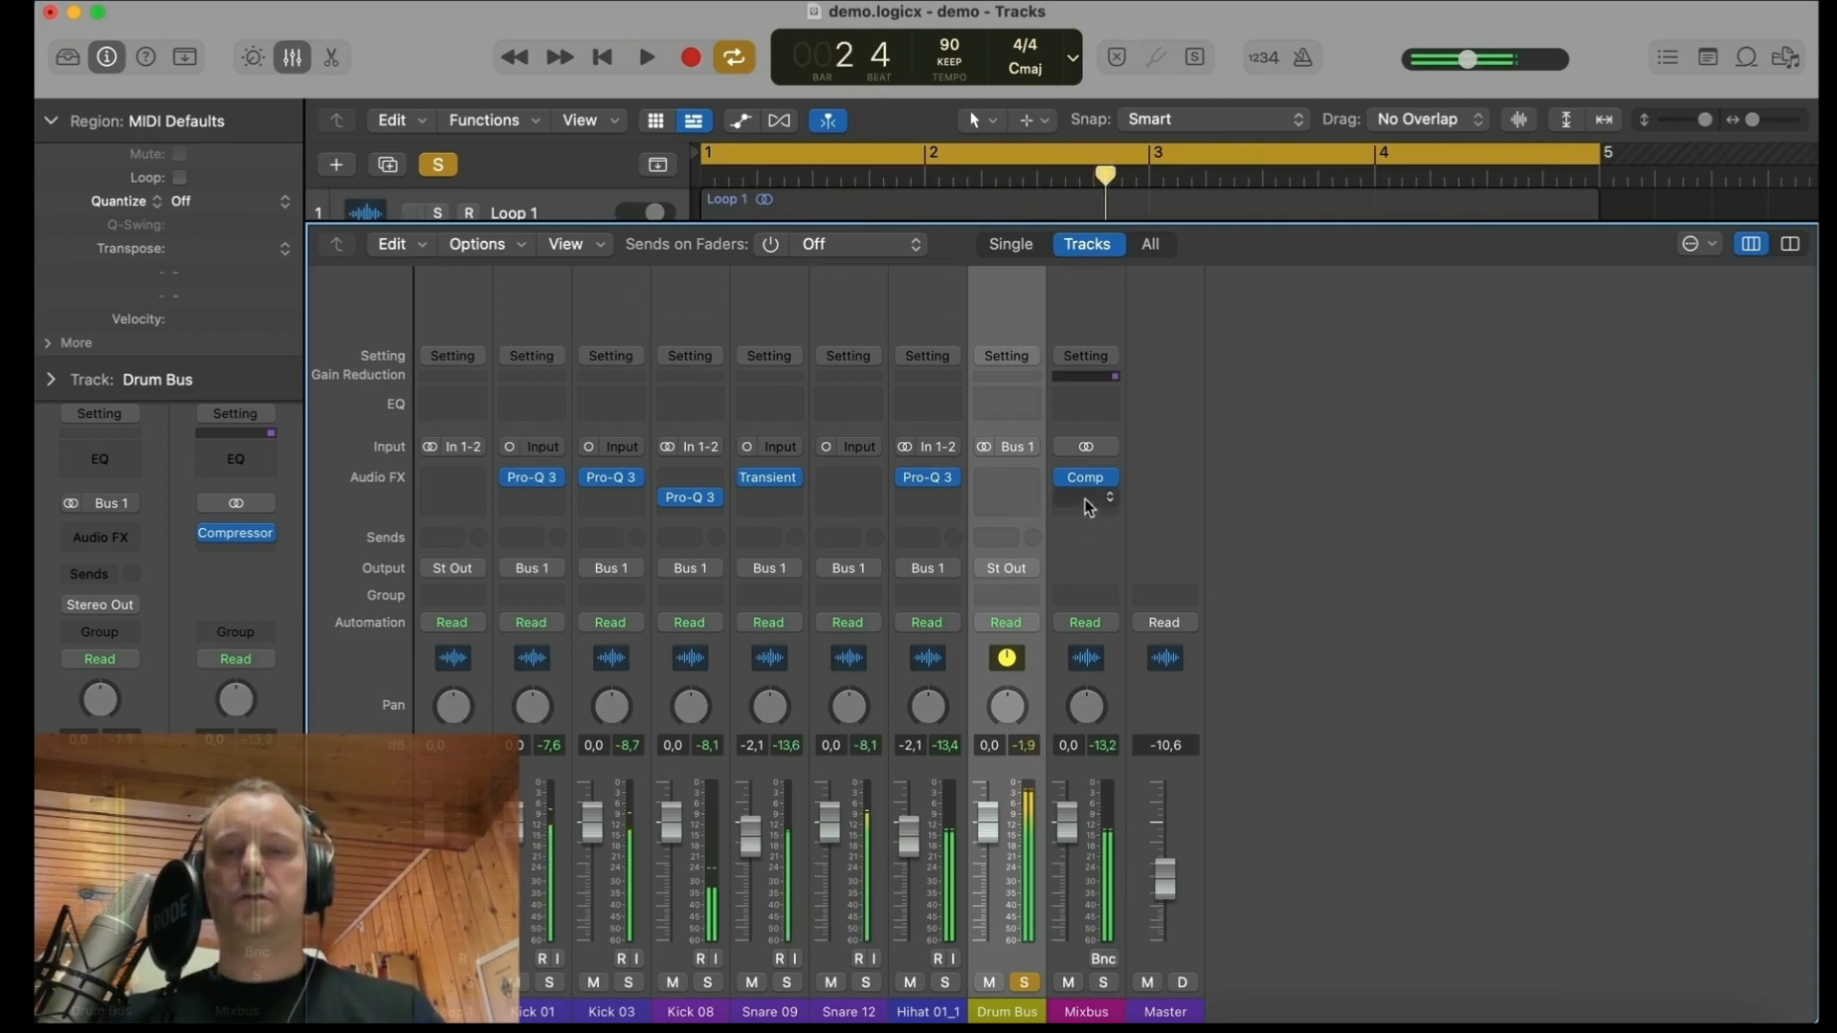
# Step: Examine the Compressor settings and meters on the Mixbus channel during playback, then close the plug-in
pyautogui.click(1087, 477)
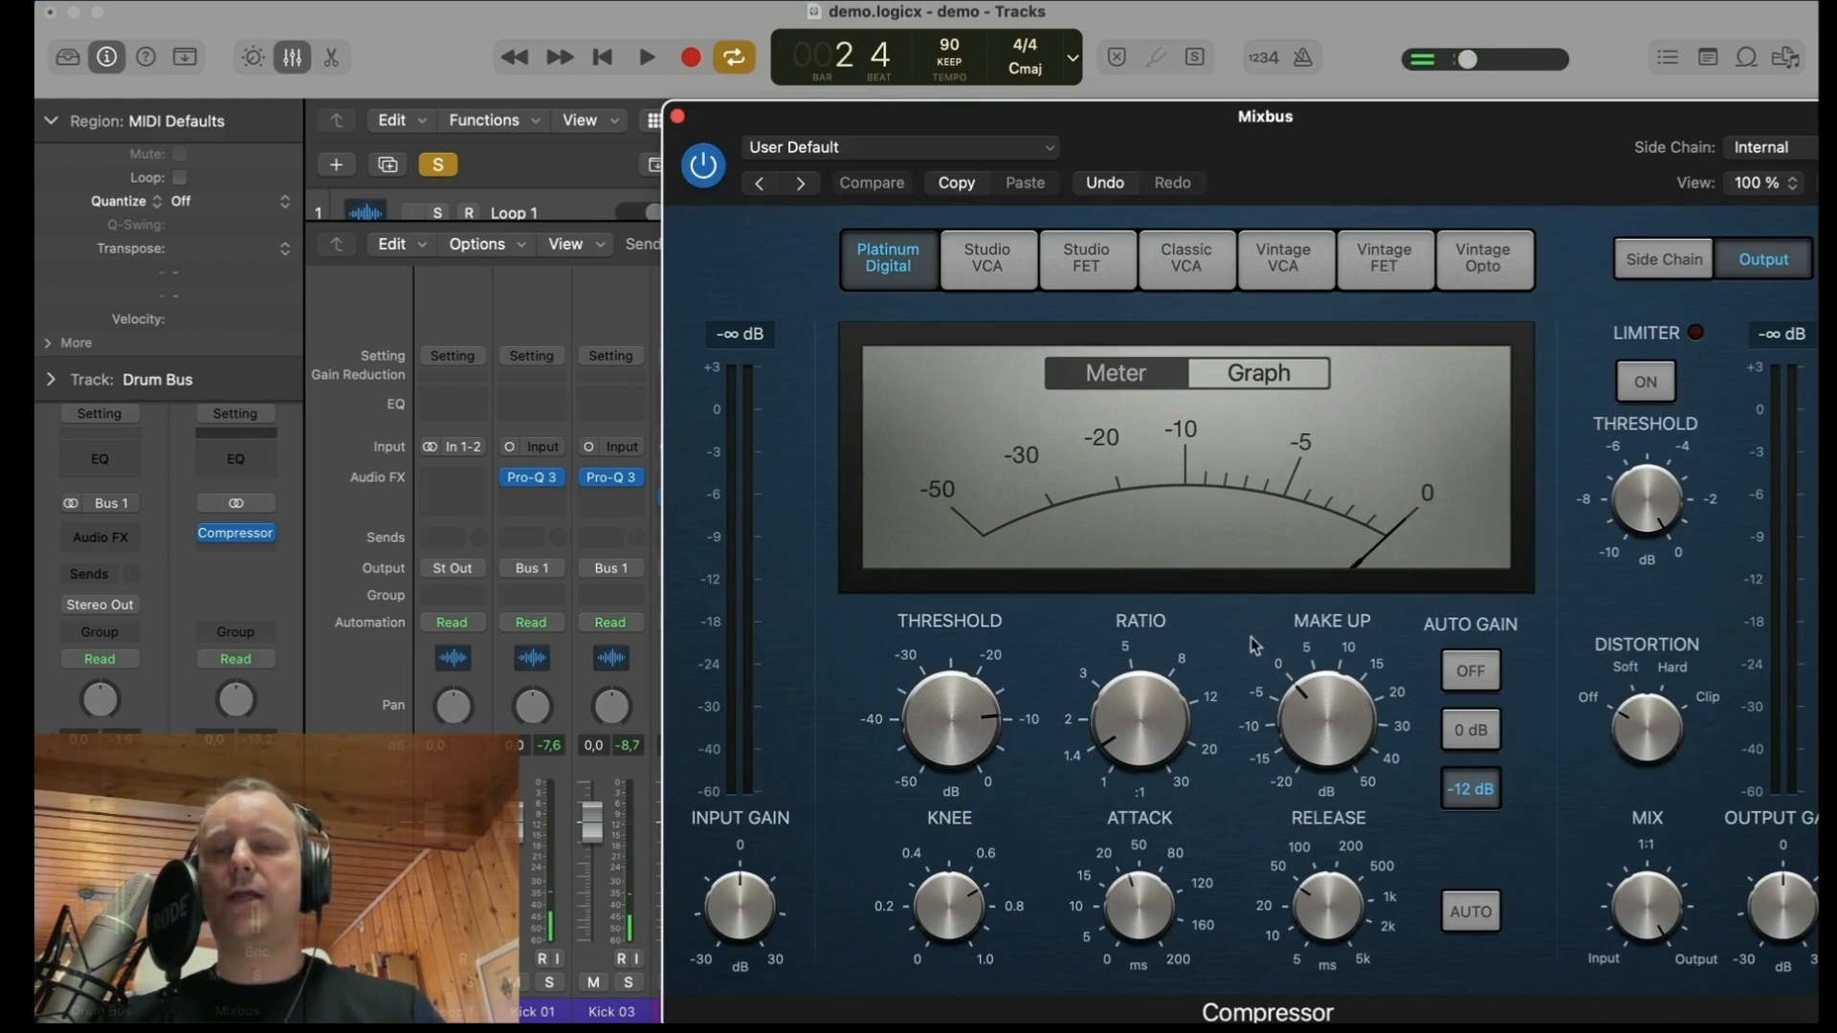
pyautogui.moveTo(1425, 142); pyautogui.dragTo(1353, 72)
pyautogui.press('space')
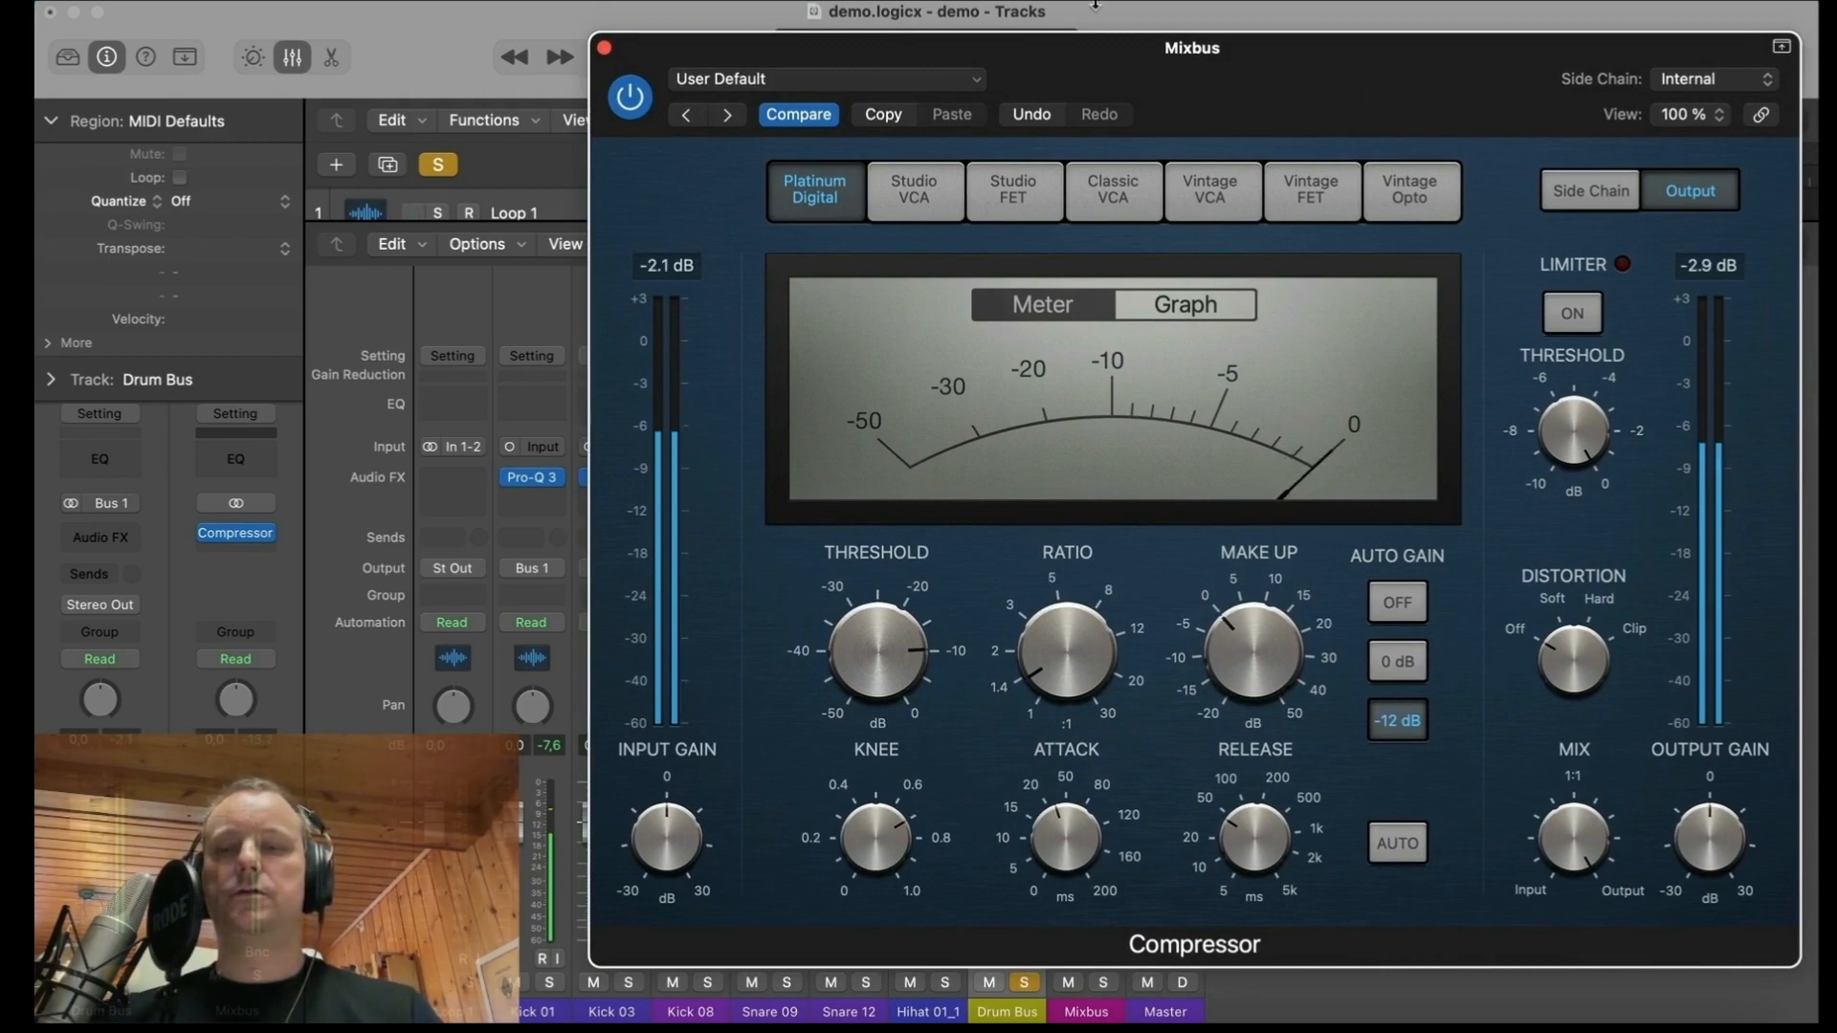
pyautogui.click(605, 48)
# Step: Insert the stereo version of the Novatron compressor in the Drum Bus's first audio effect slot
pyautogui.click(1007, 477)
pyautogui.moveTo(1067, 575)
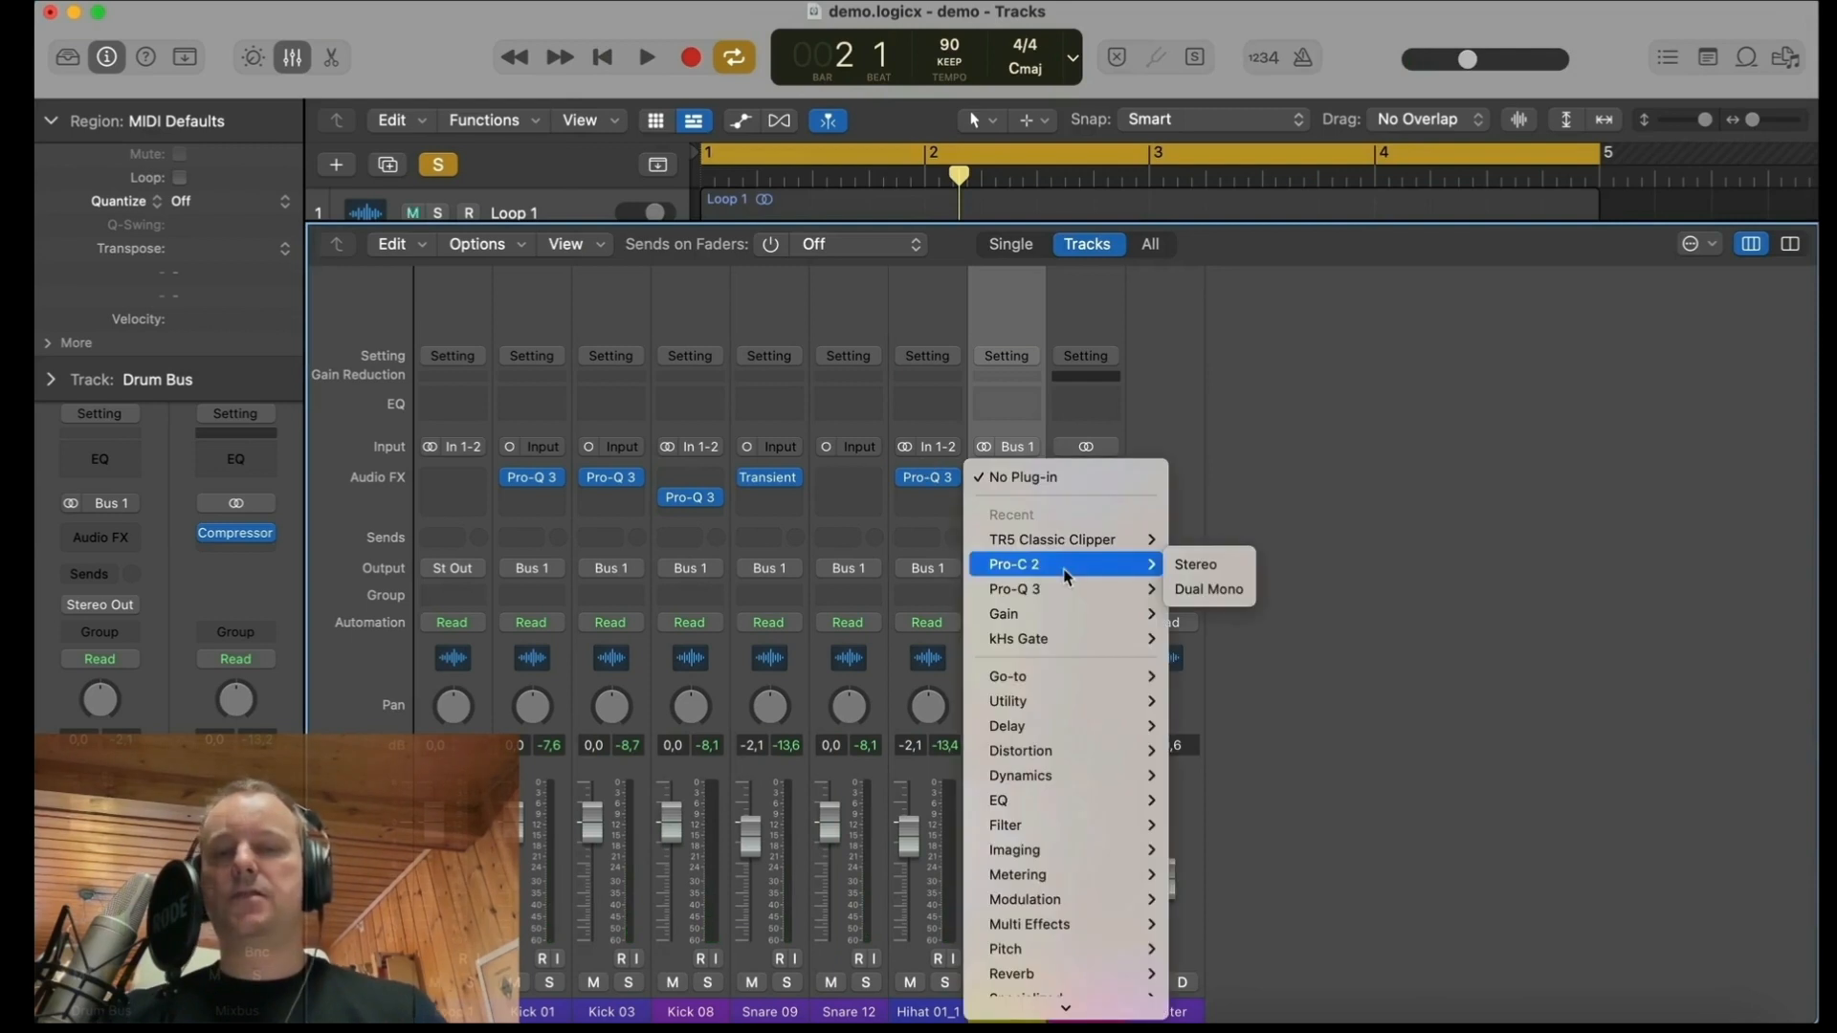
pyautogui.moveTo(1079, 677)
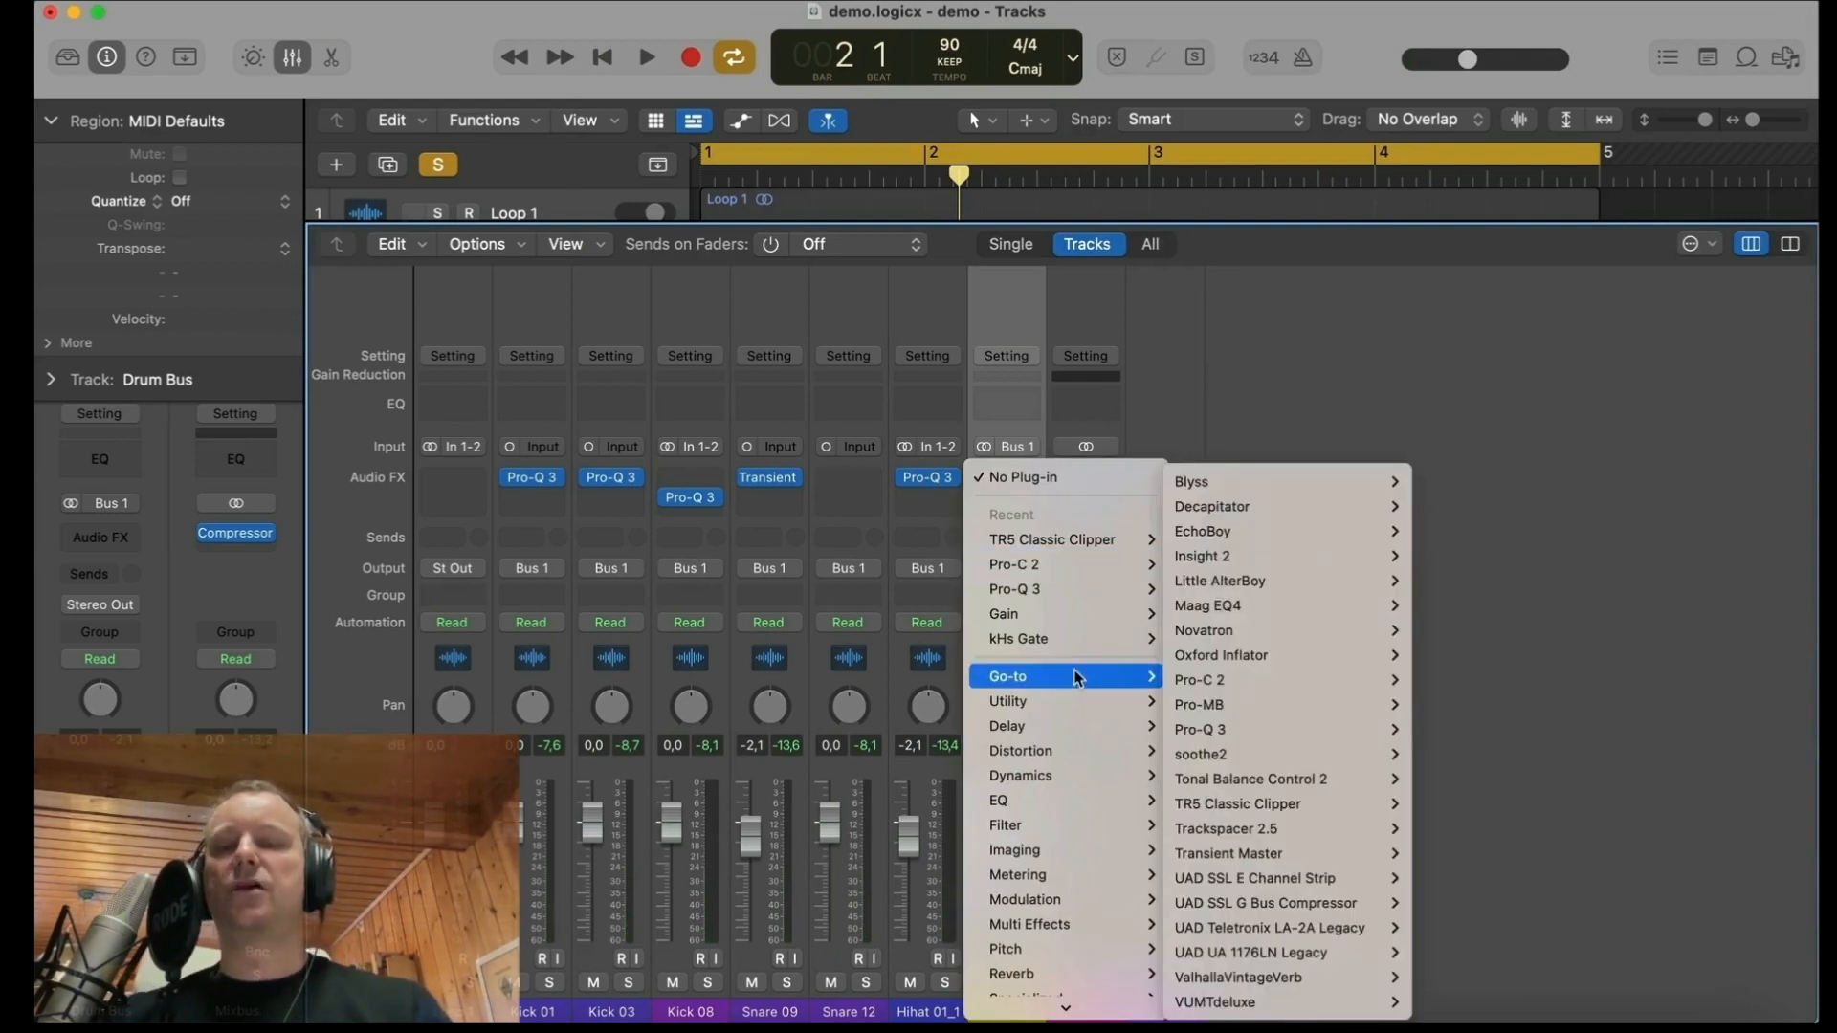
pyautogui.moveTo(1340, 630)
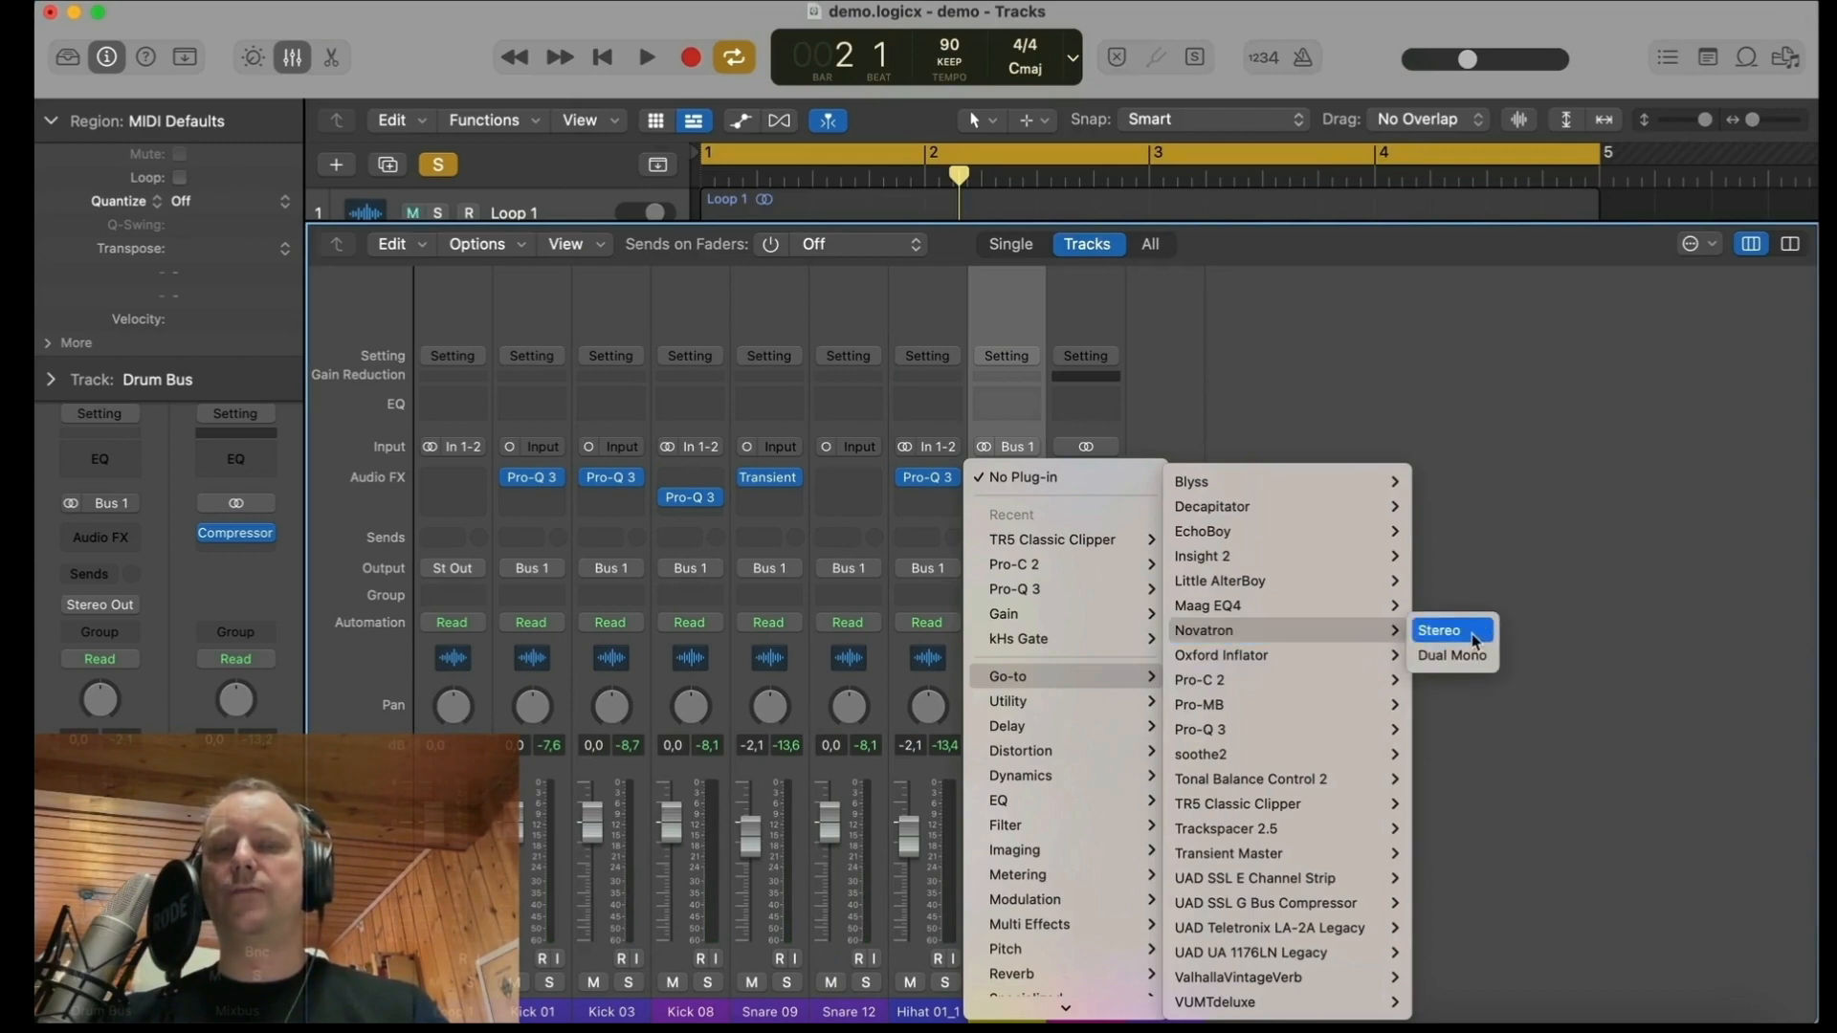
pyautogui.click(1476, 639)
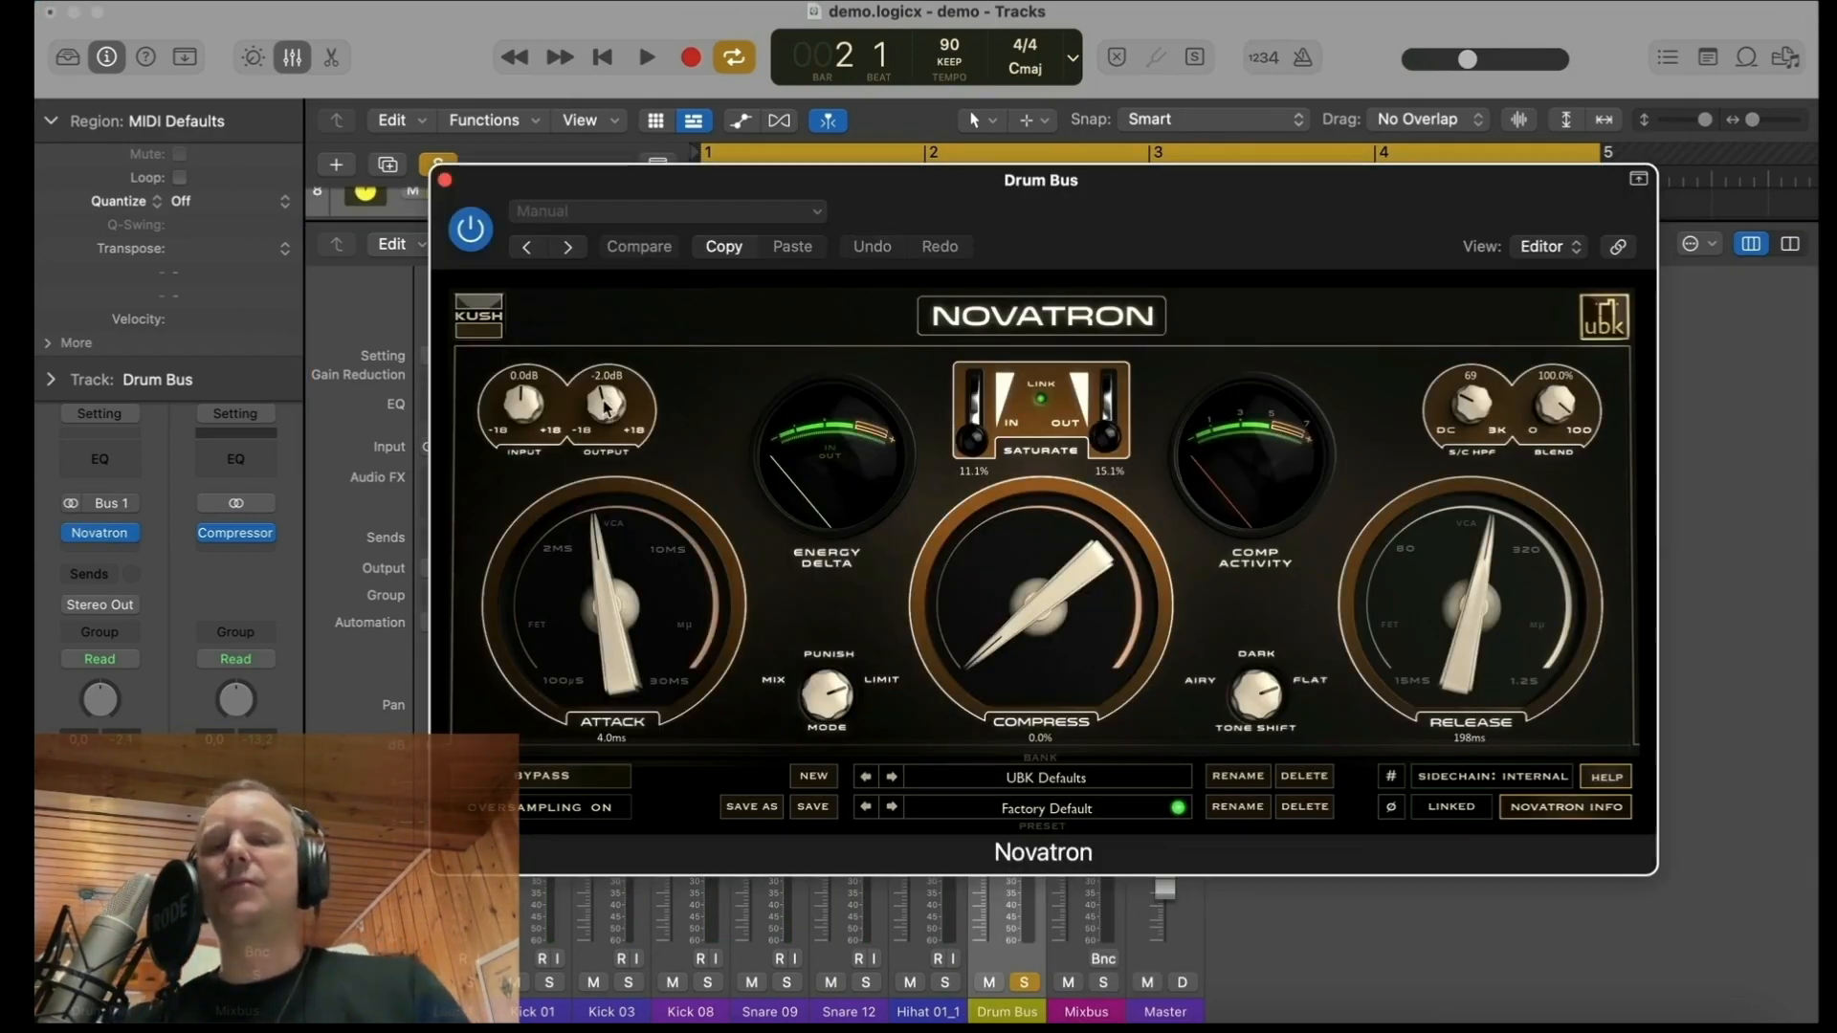
# Step: Lower Novatron's output to -3.1 dB while the loop plays
pyautogui.press('space')
pyautogui.scroll(-3, 605, 407)
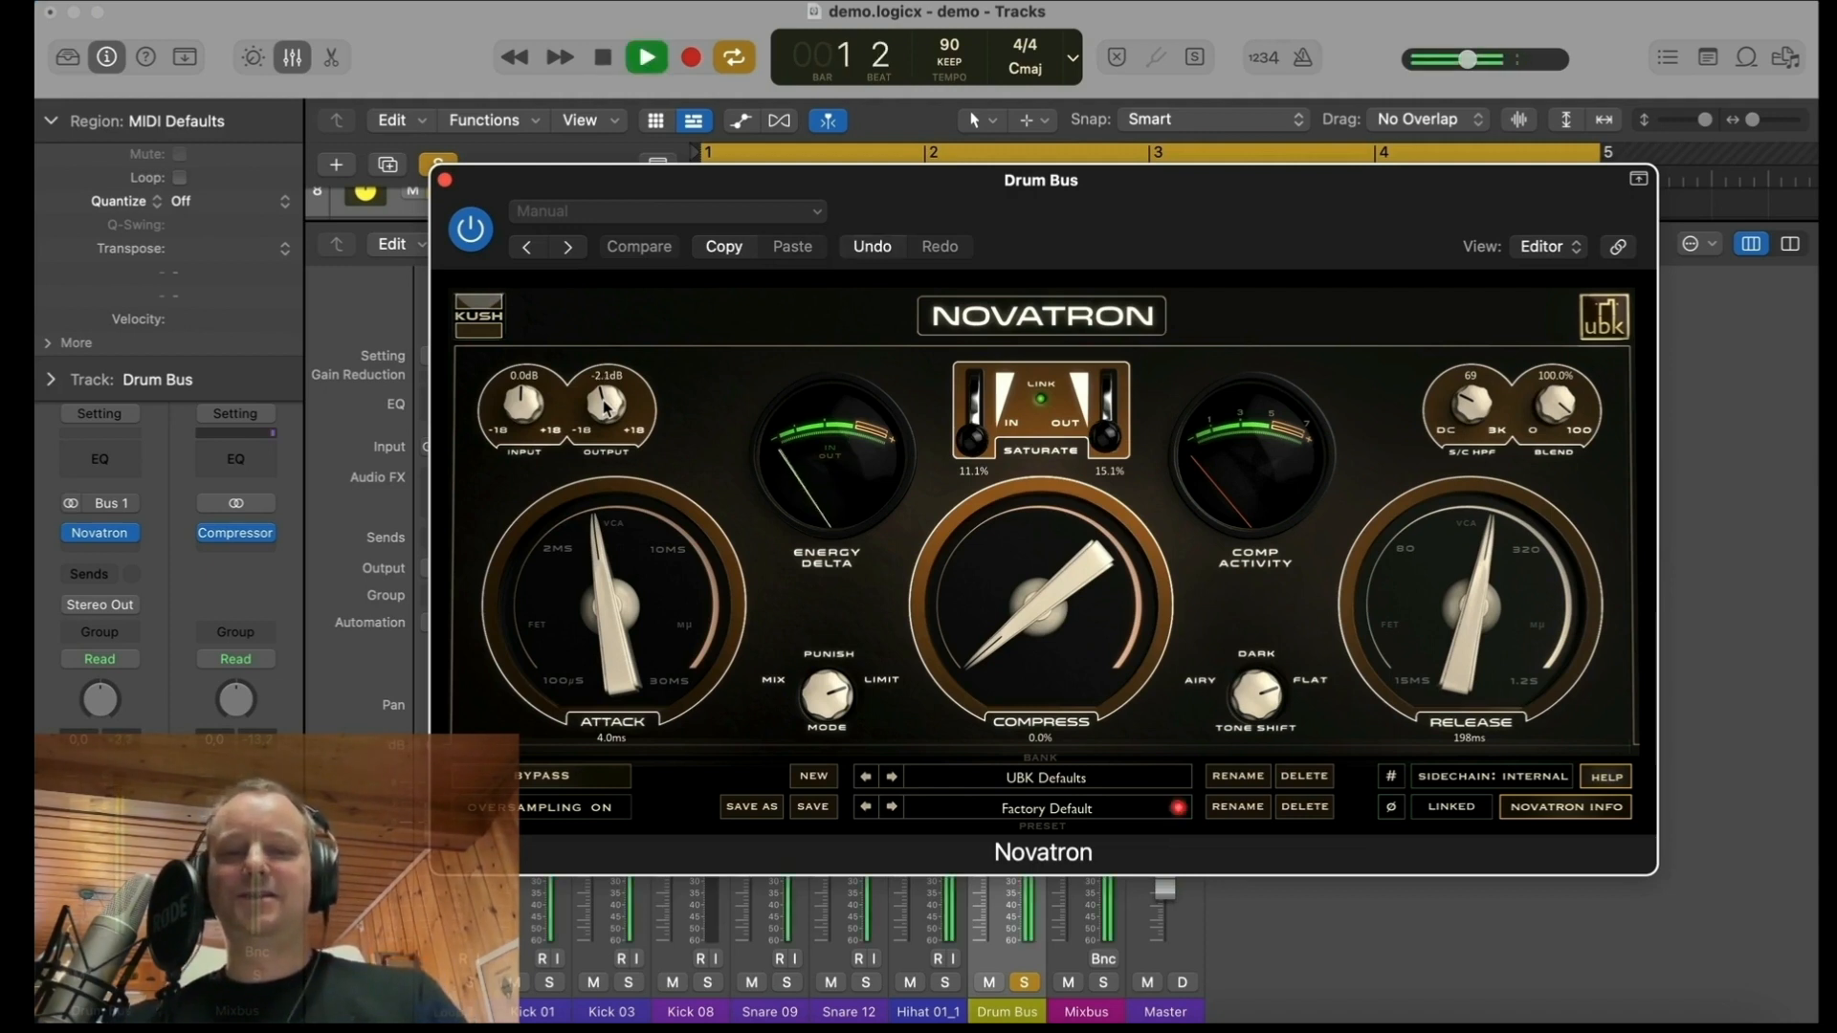
pyautogui.scroll(-2, 604, 406)
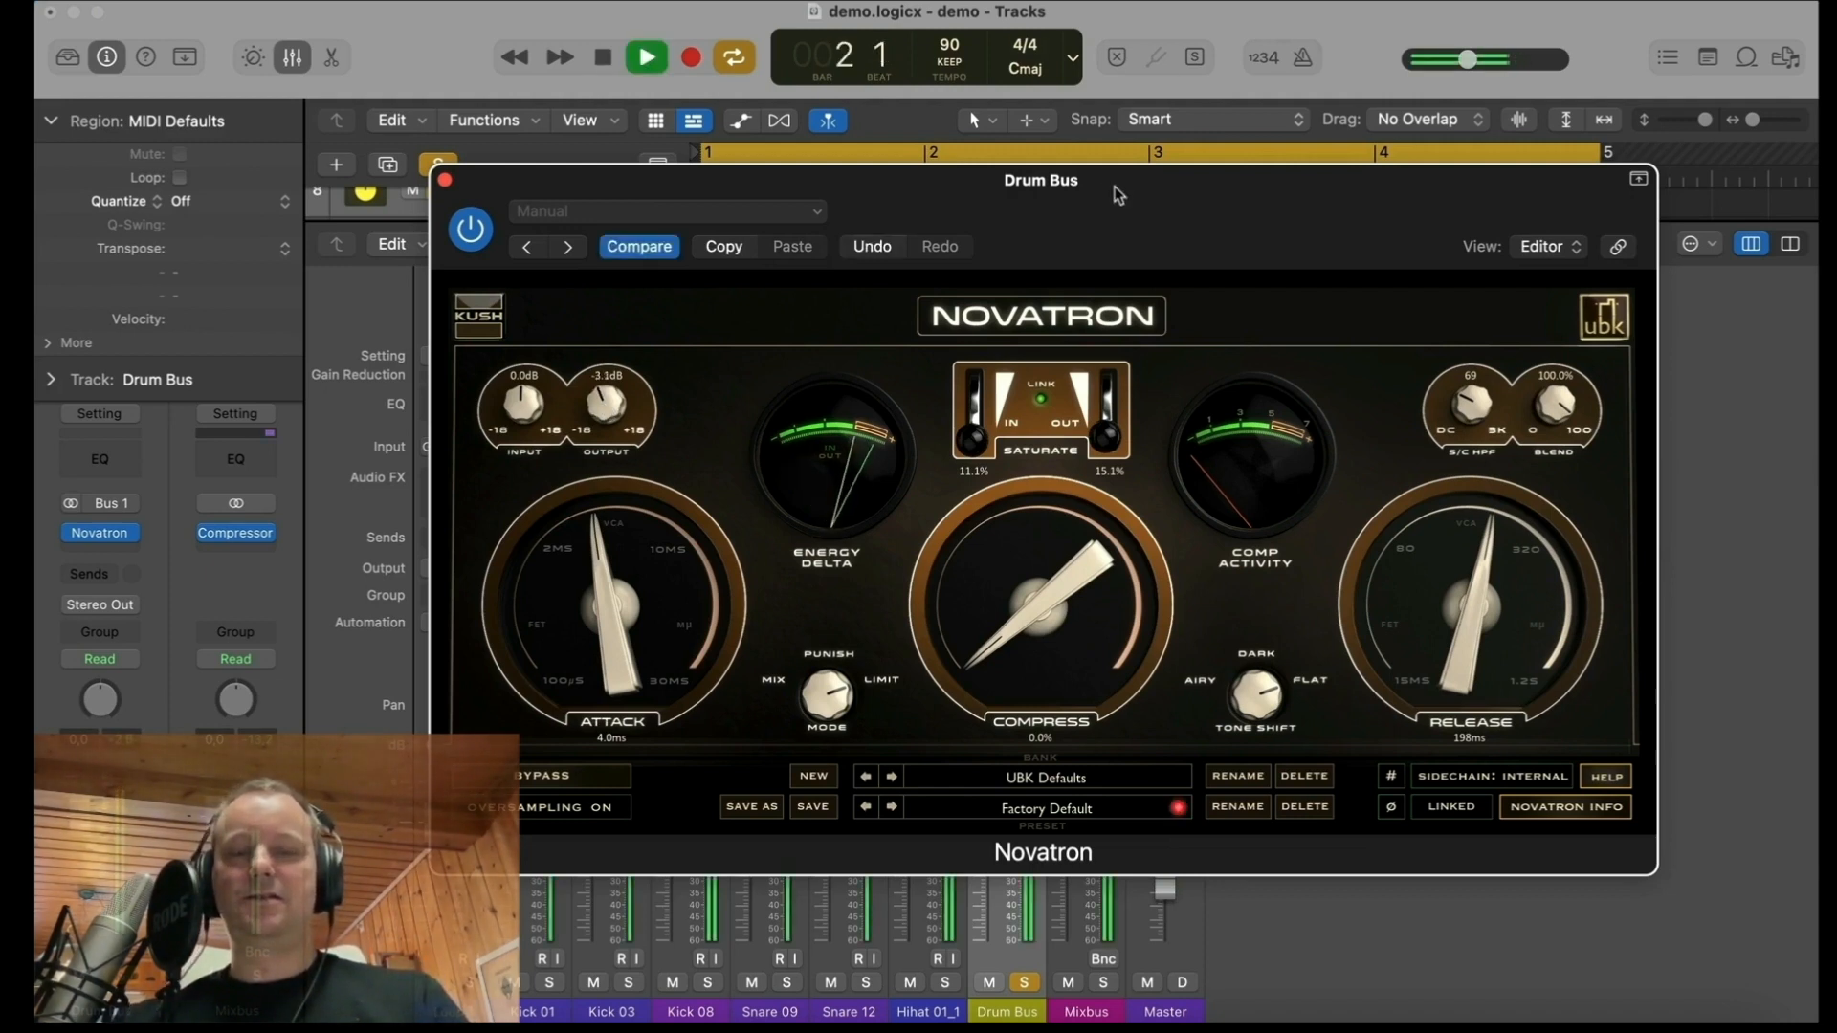
pyautogui.moveTo(1116, 188); pyautogui.dragTo(1128, 198)
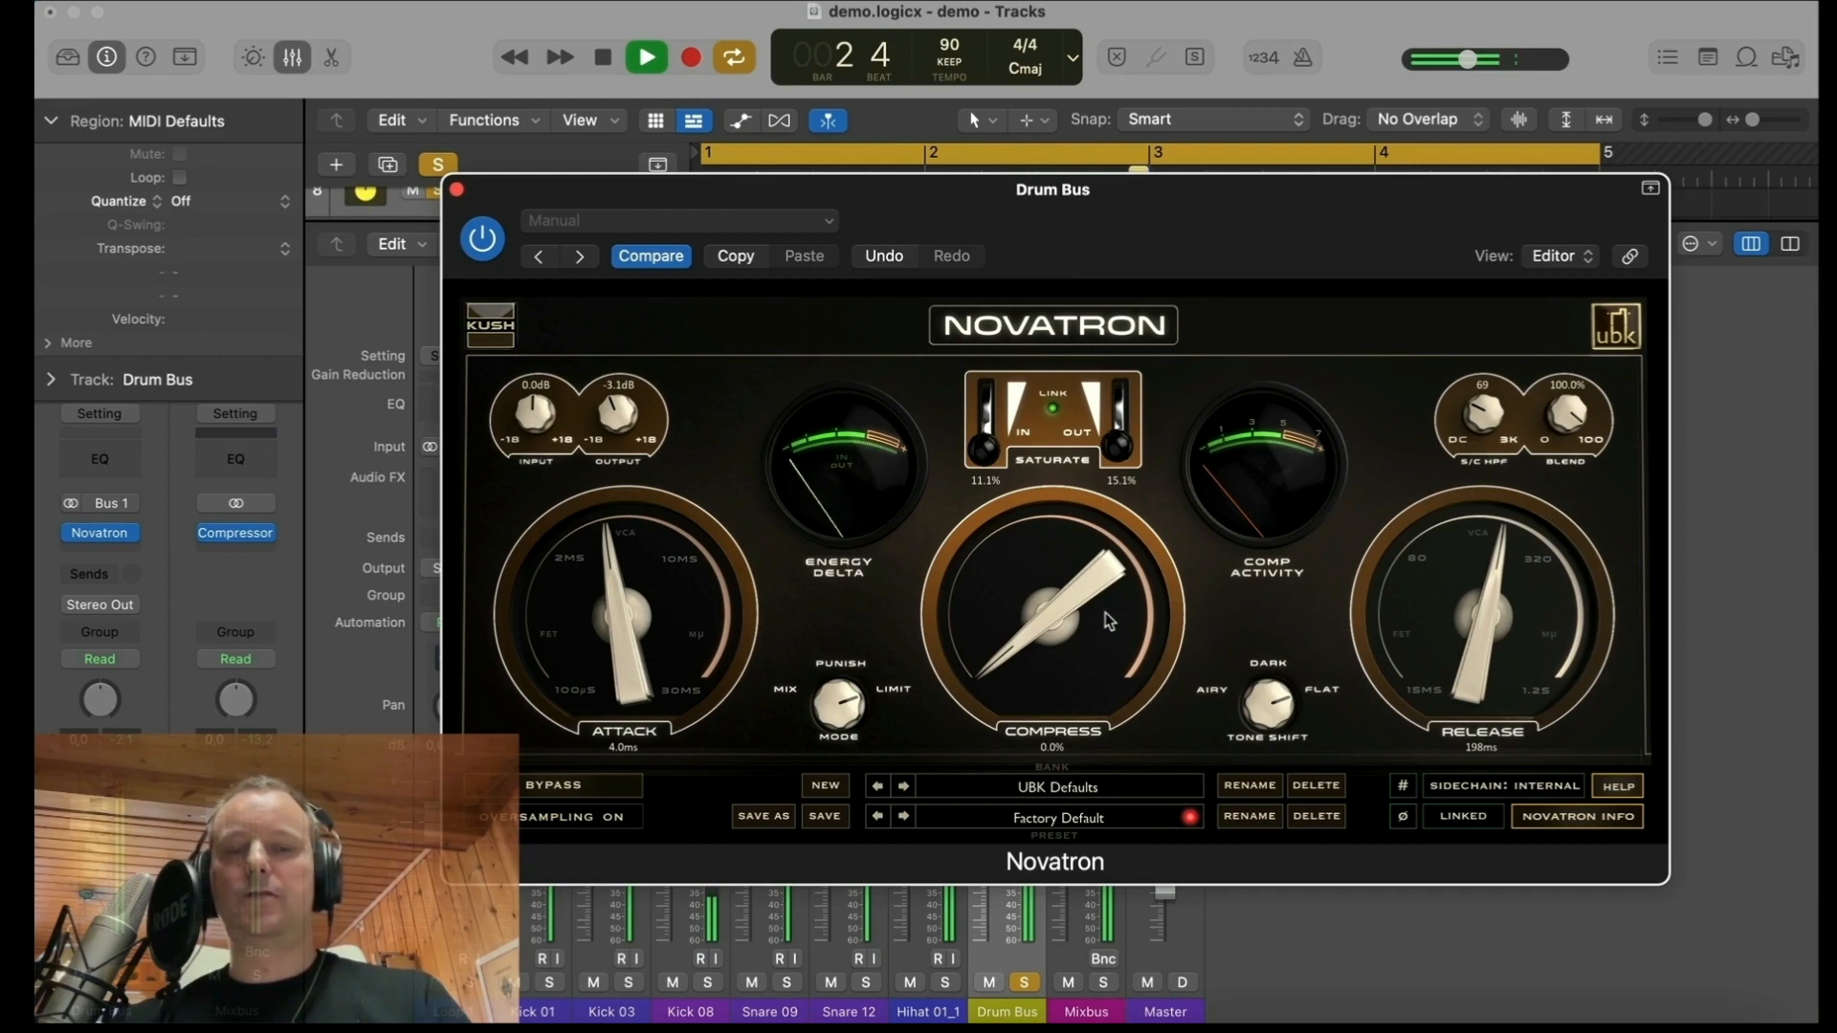
# Step: Raise Novatron's compression by ear, stop playback and settle the amount at 52.0%
pyautogui.moveTo(1109, 621); pyautogui.dragTo(1021, 513)
pyautogui.press('space')
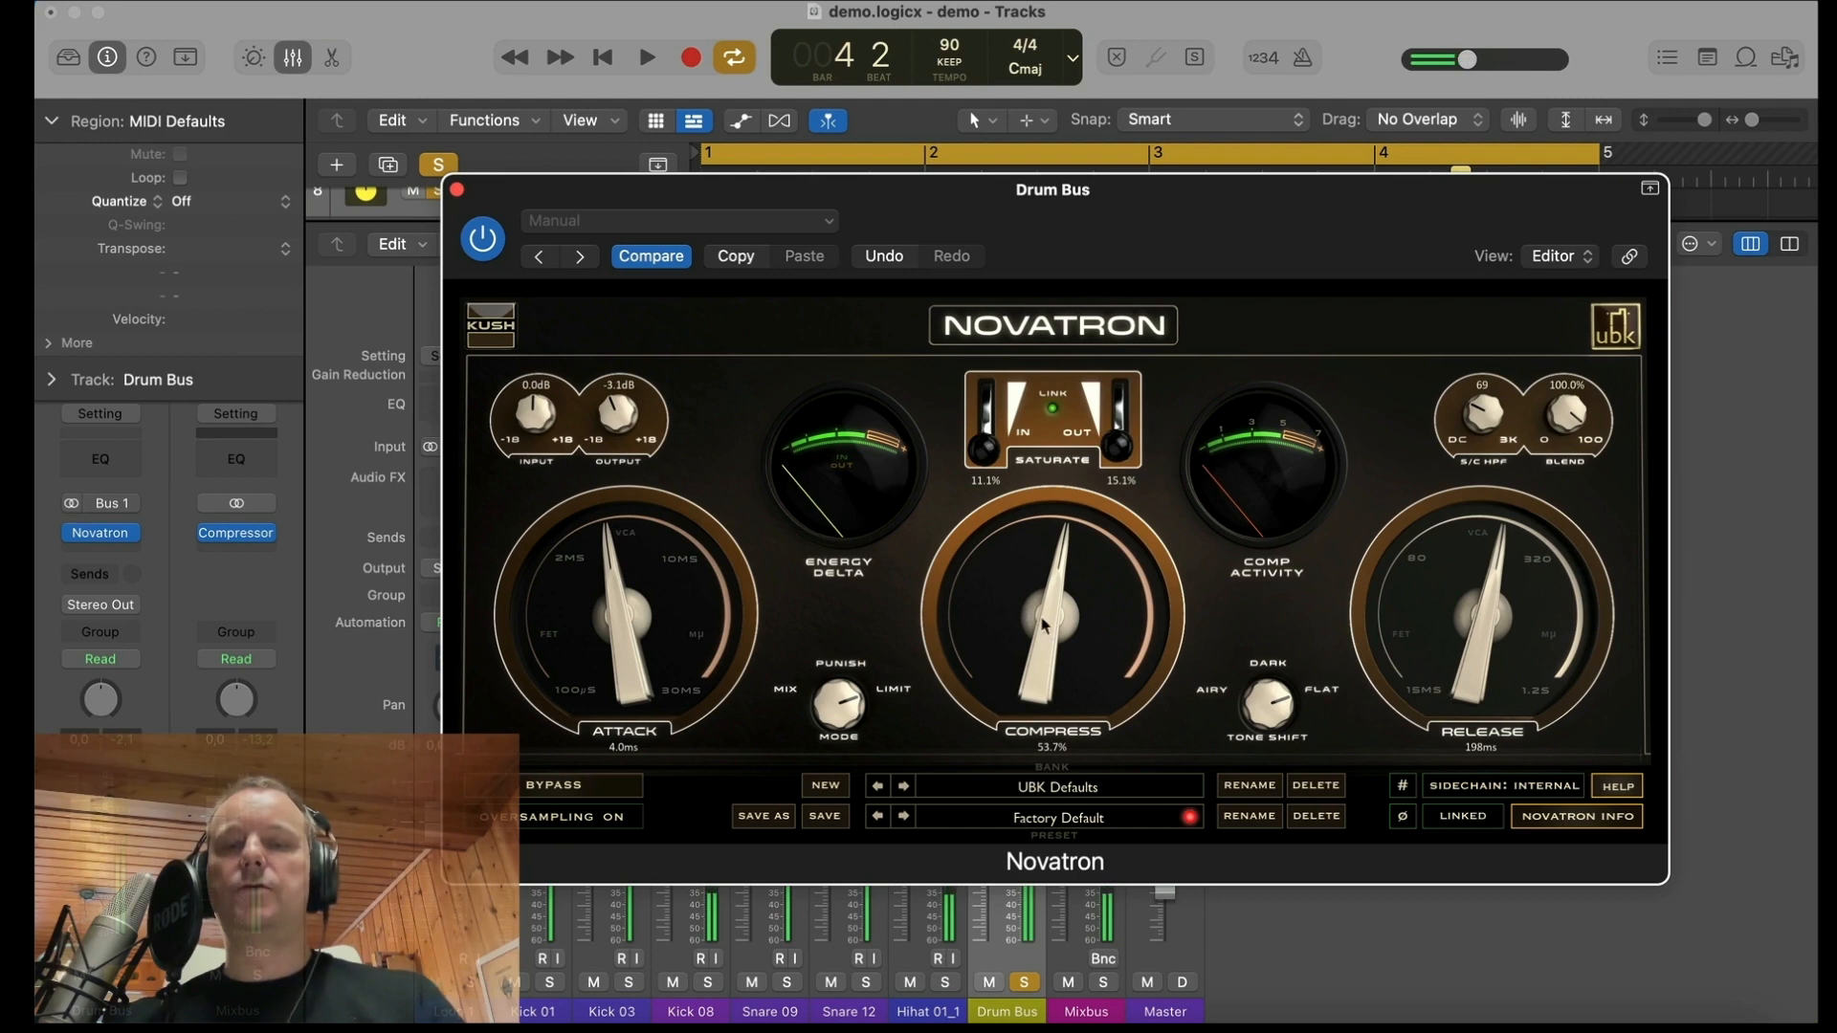
pyautogui.moveTo(1052, 635); pyautogui.dragTo(1052, 638)
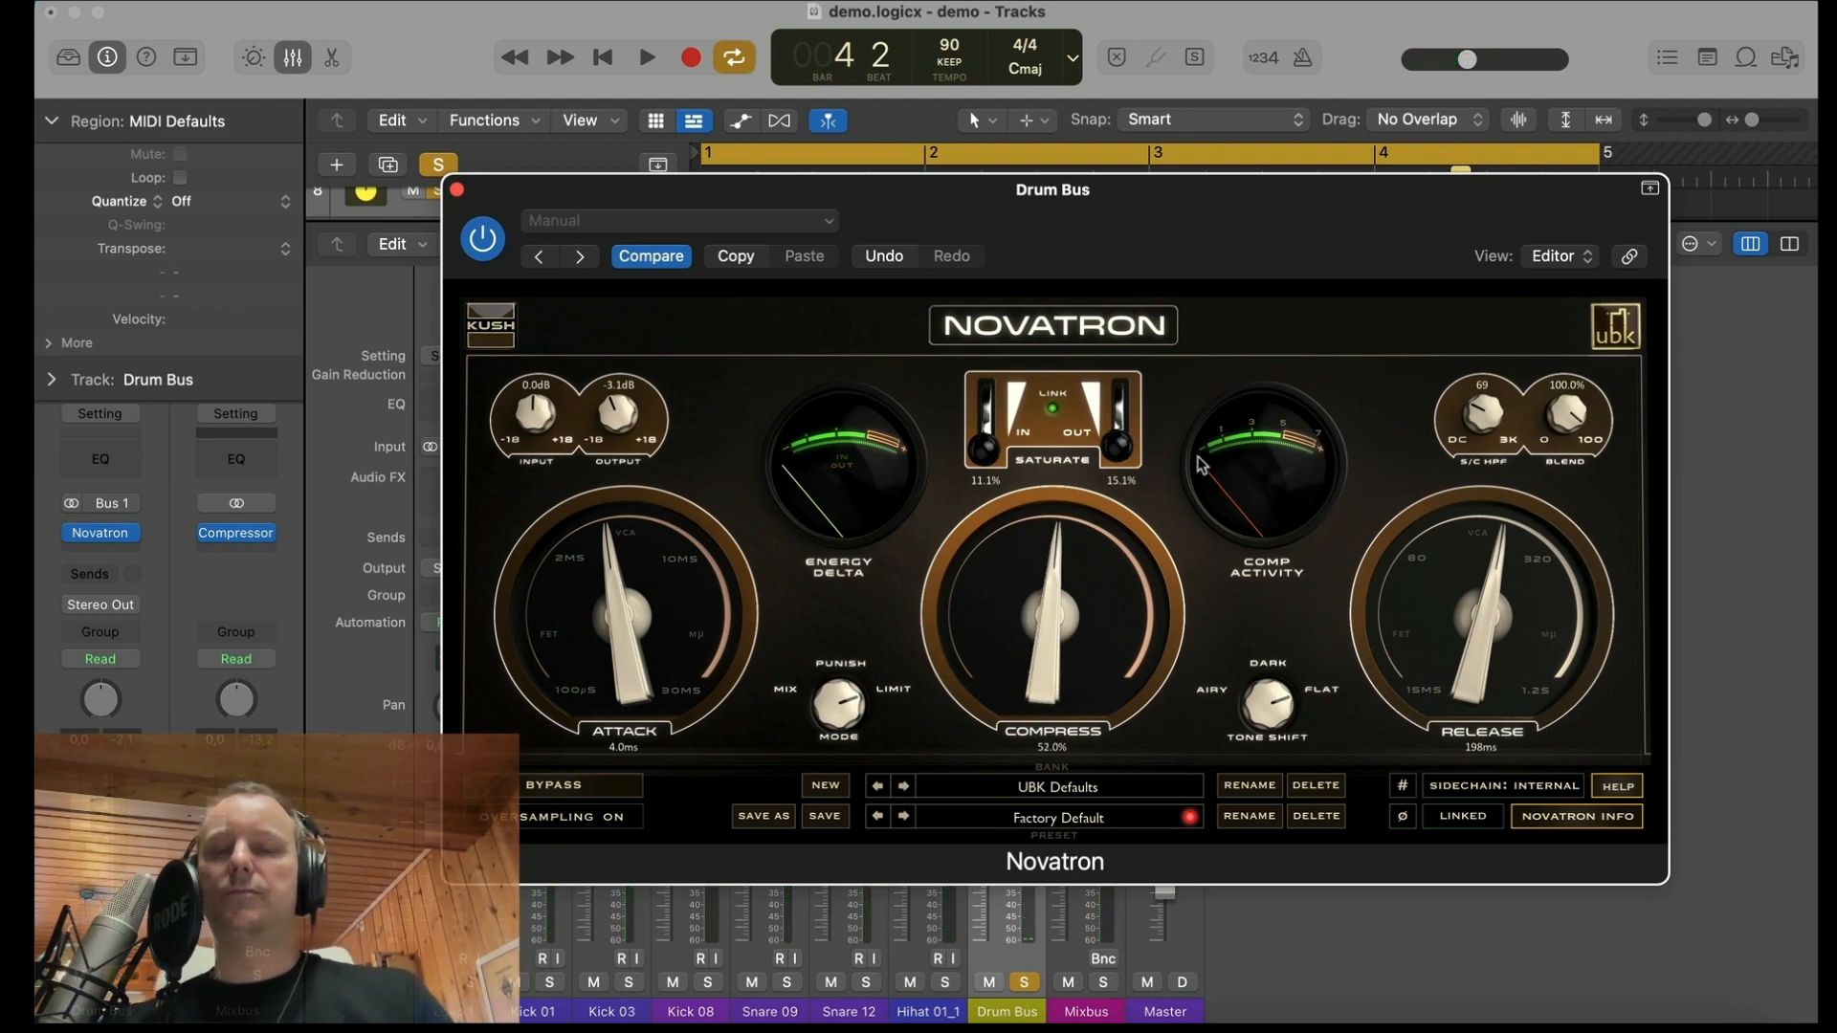
# Step: Set Novatron's attack to 9.5 ms, the sidechain high-pass filter to Off, and compression to 59.7% during playback
pyautogui.moveTo(615, 600); pyautogui.dragTo(796, 497)
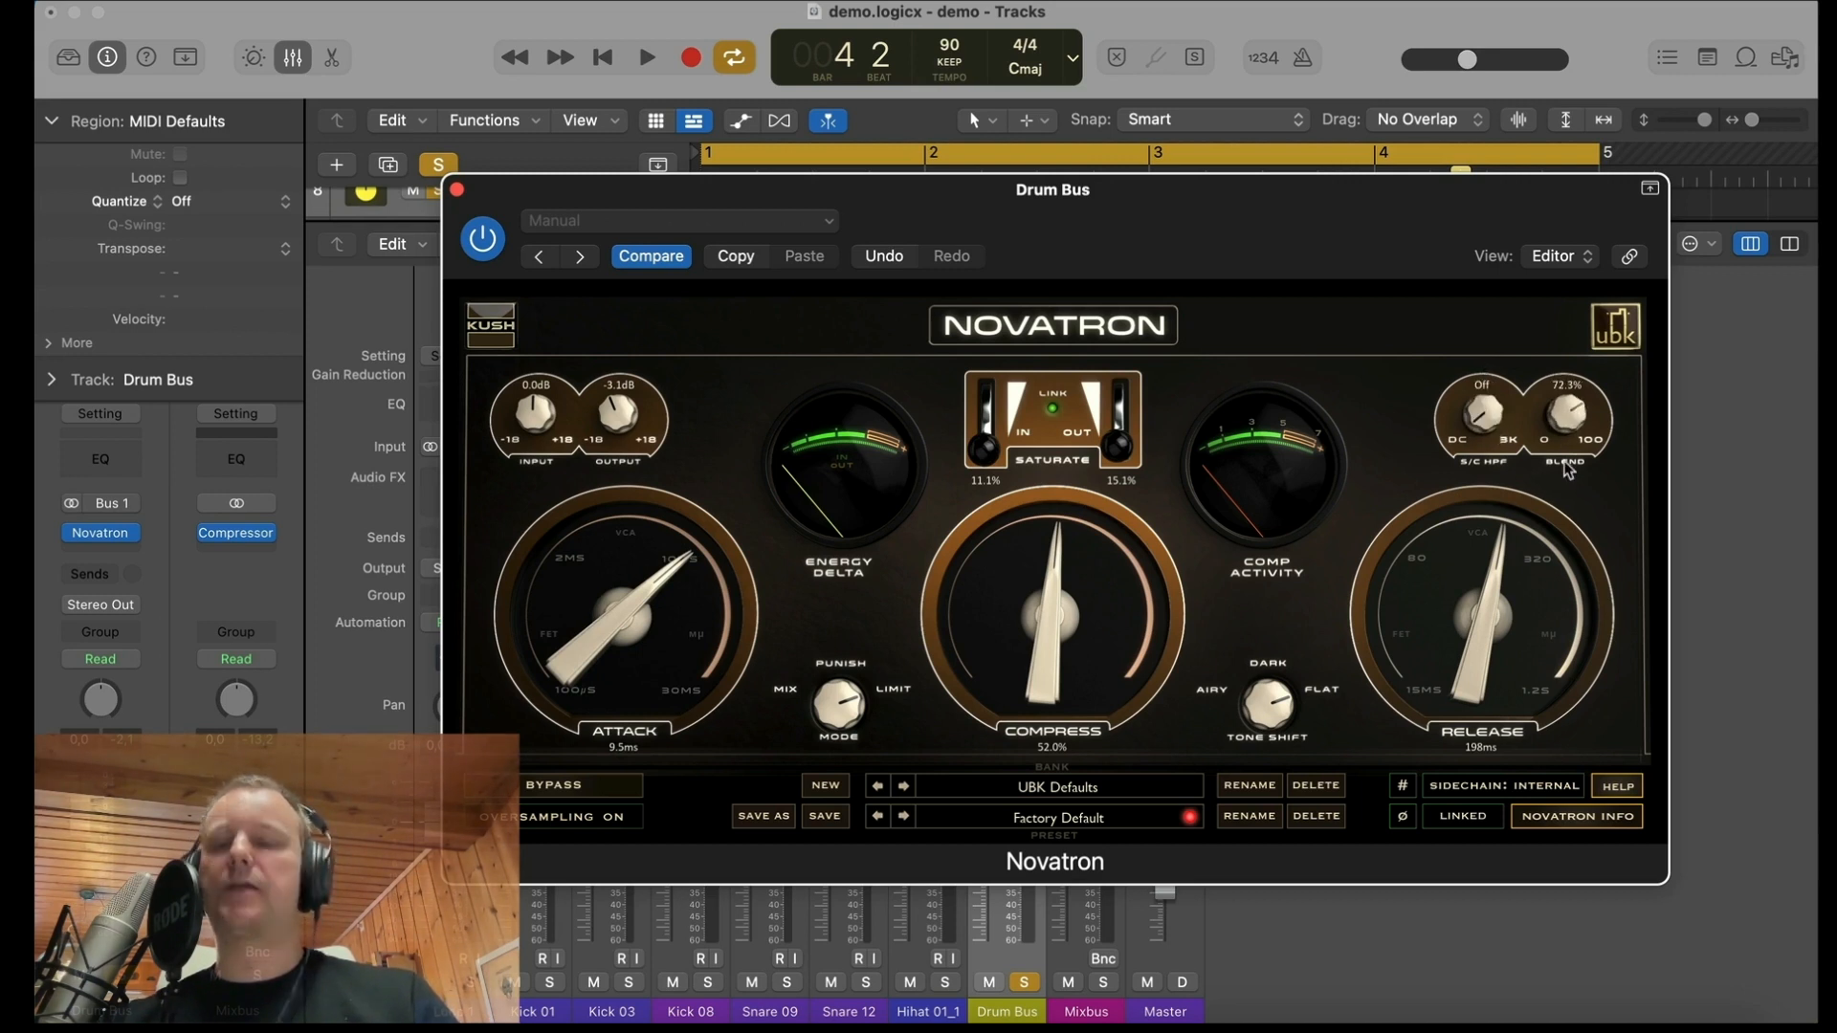
pyautogui.press('space')
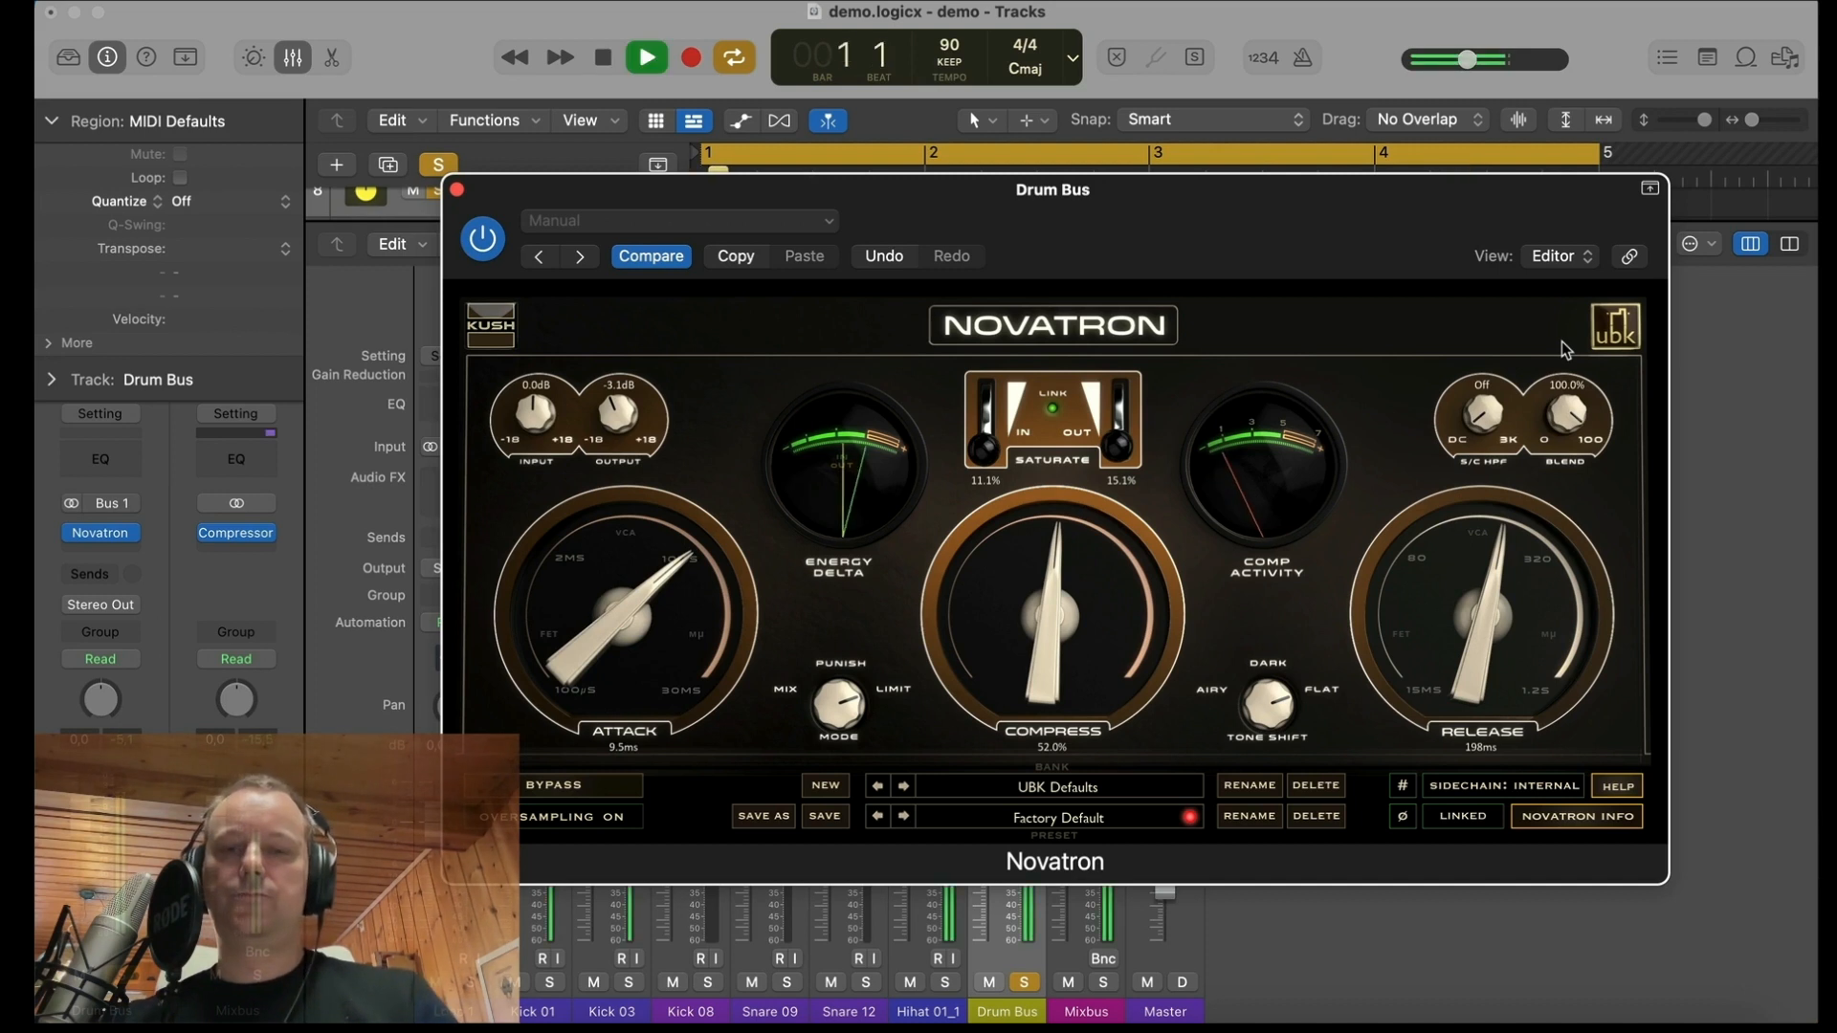
pyautogui.moveTo(1039, 613); pyautogui.dragTo(1036, 594)
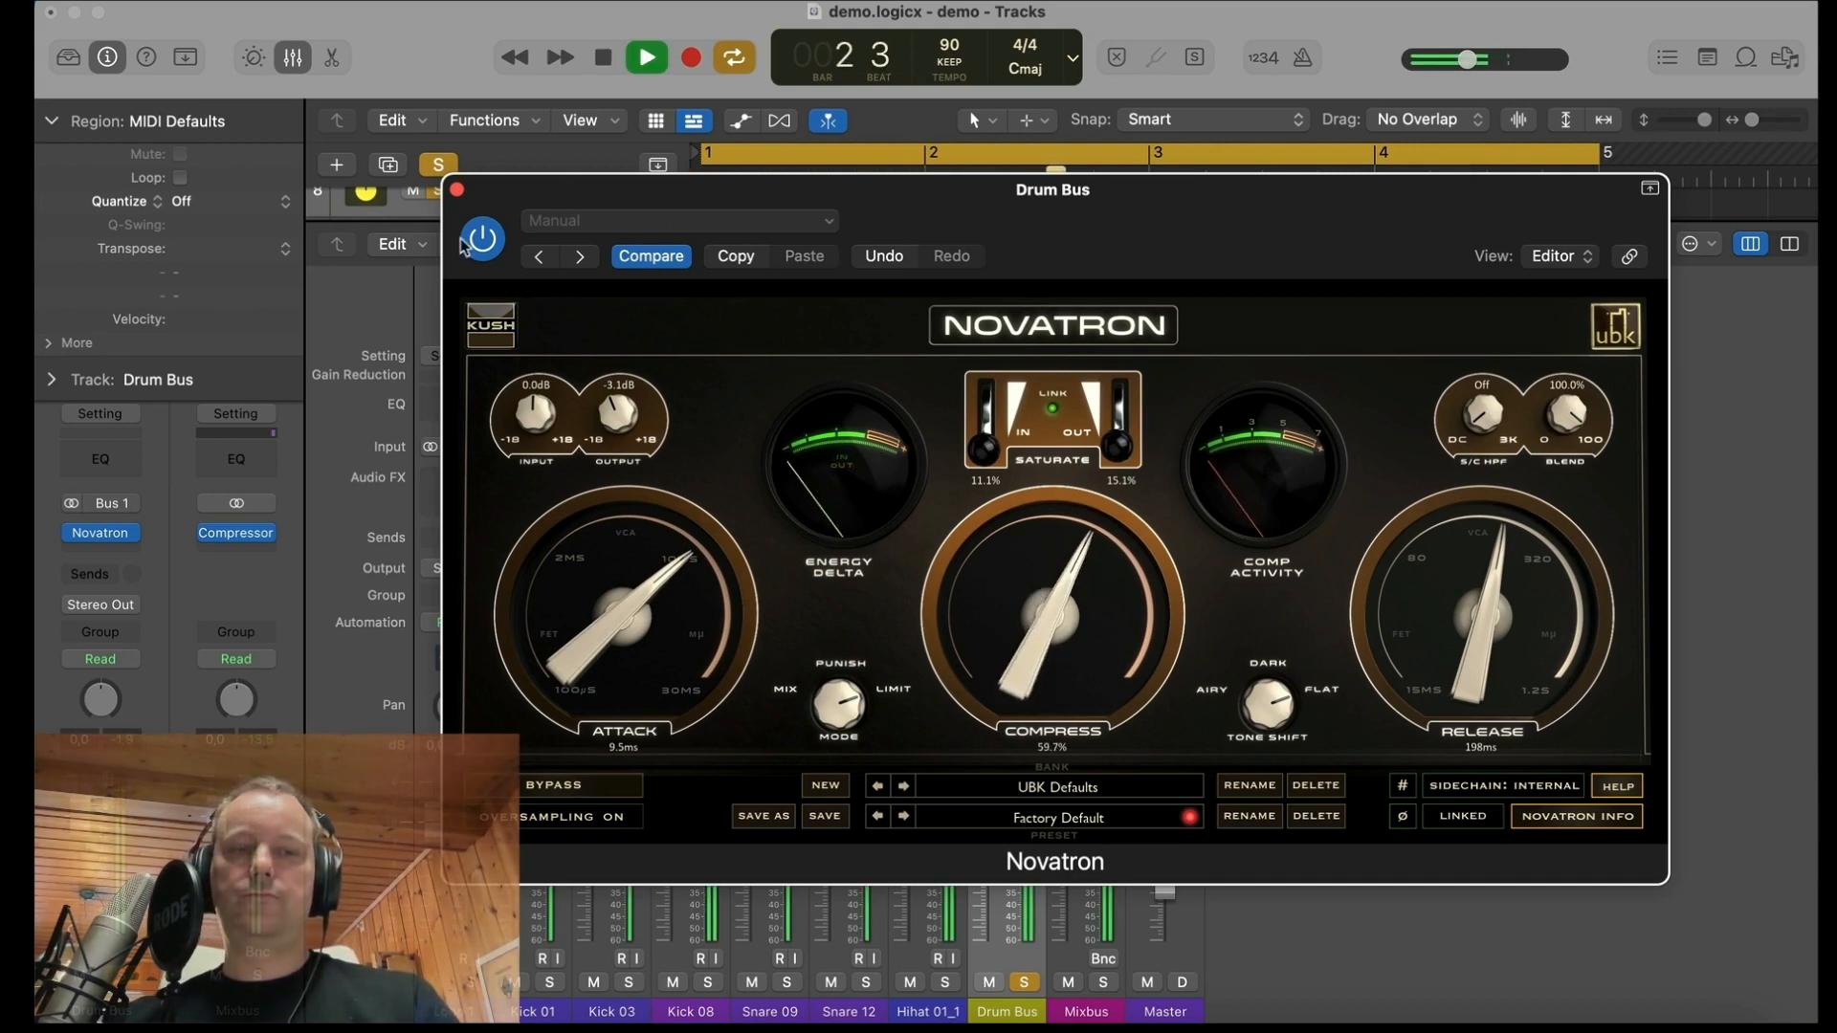
# Step: Compare the drums with Novatron bypassed and active during playback, leaving it active
pyautogui.click(574, 785)
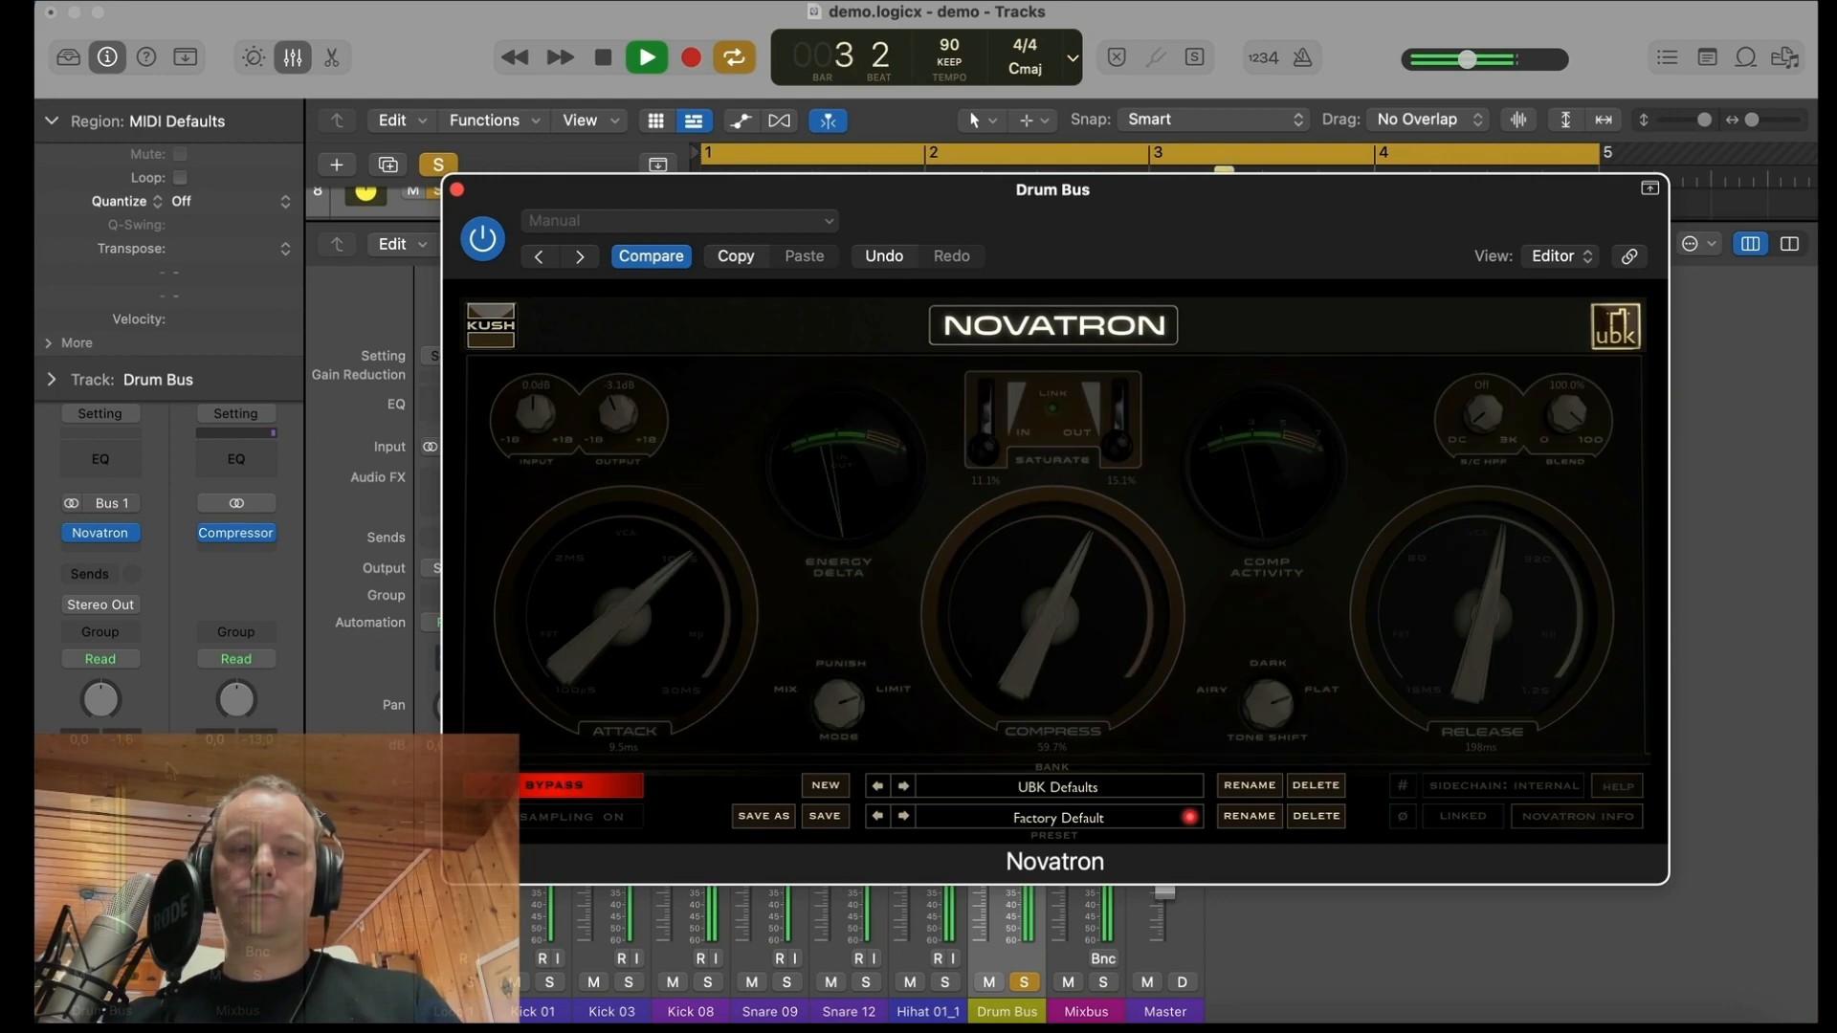
pyautogui.click(131, 745)
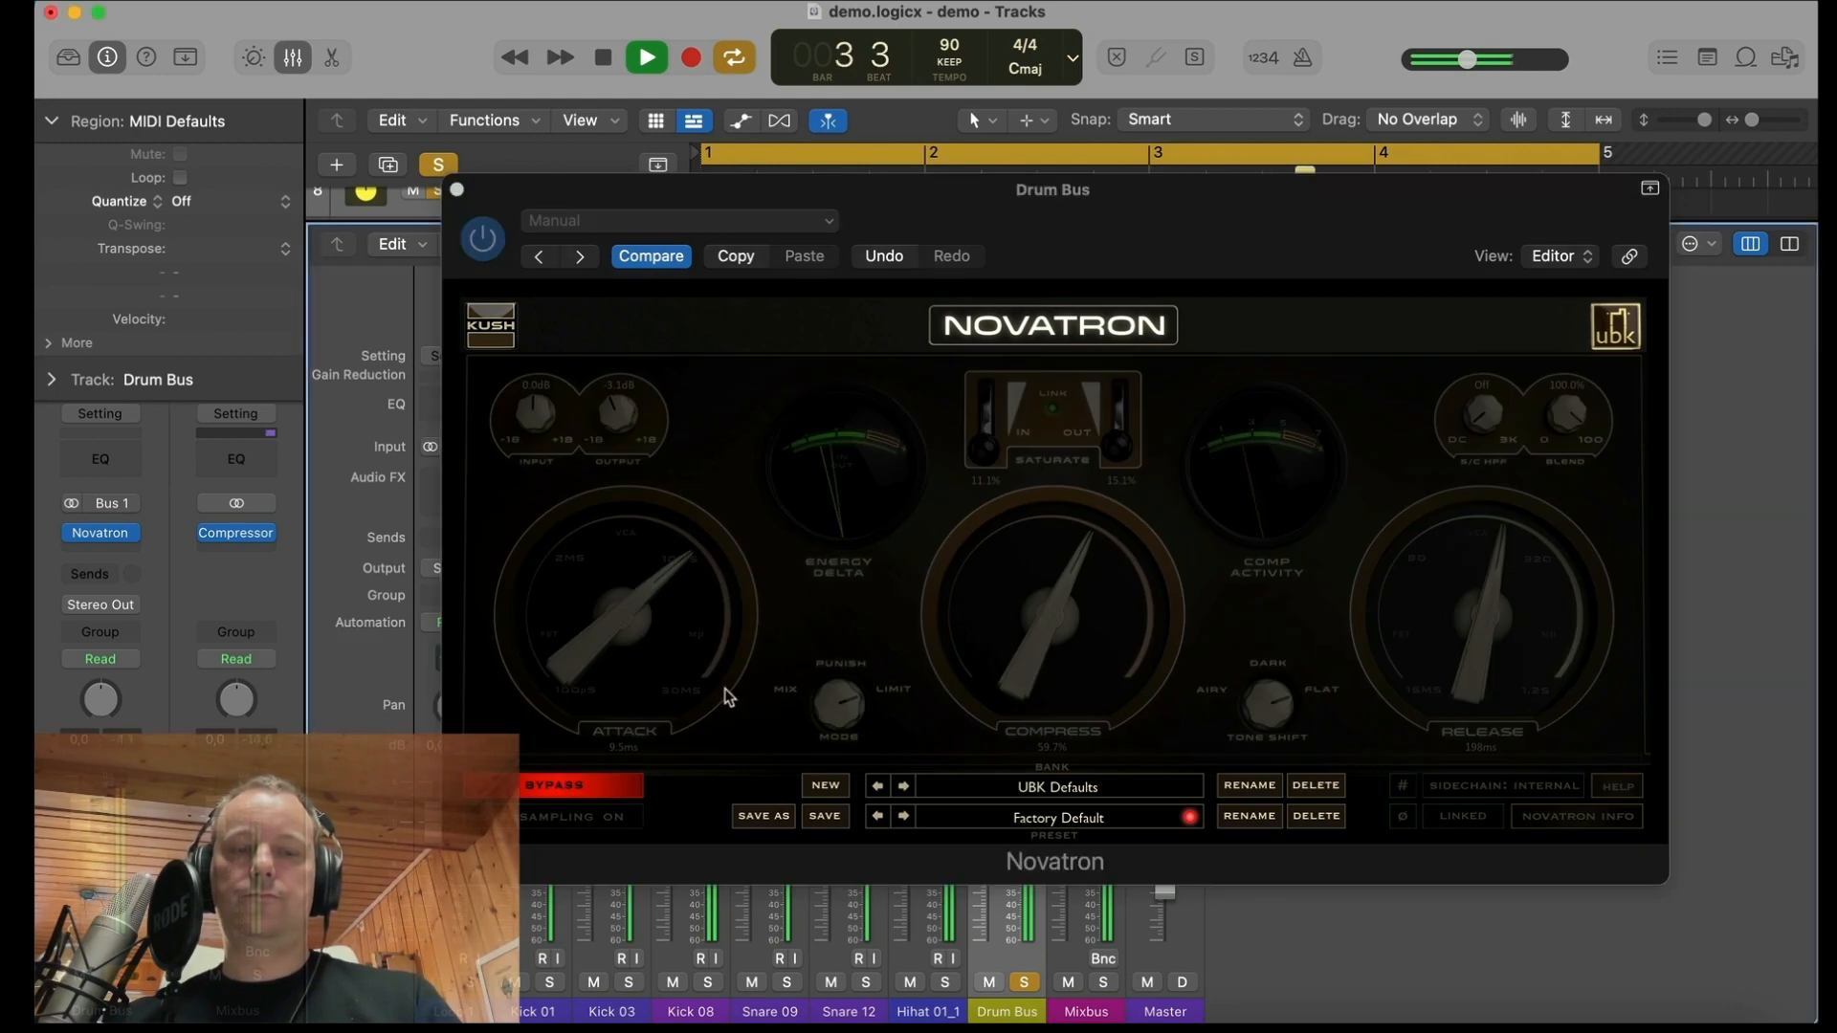
pyautogui.click(584, 786)
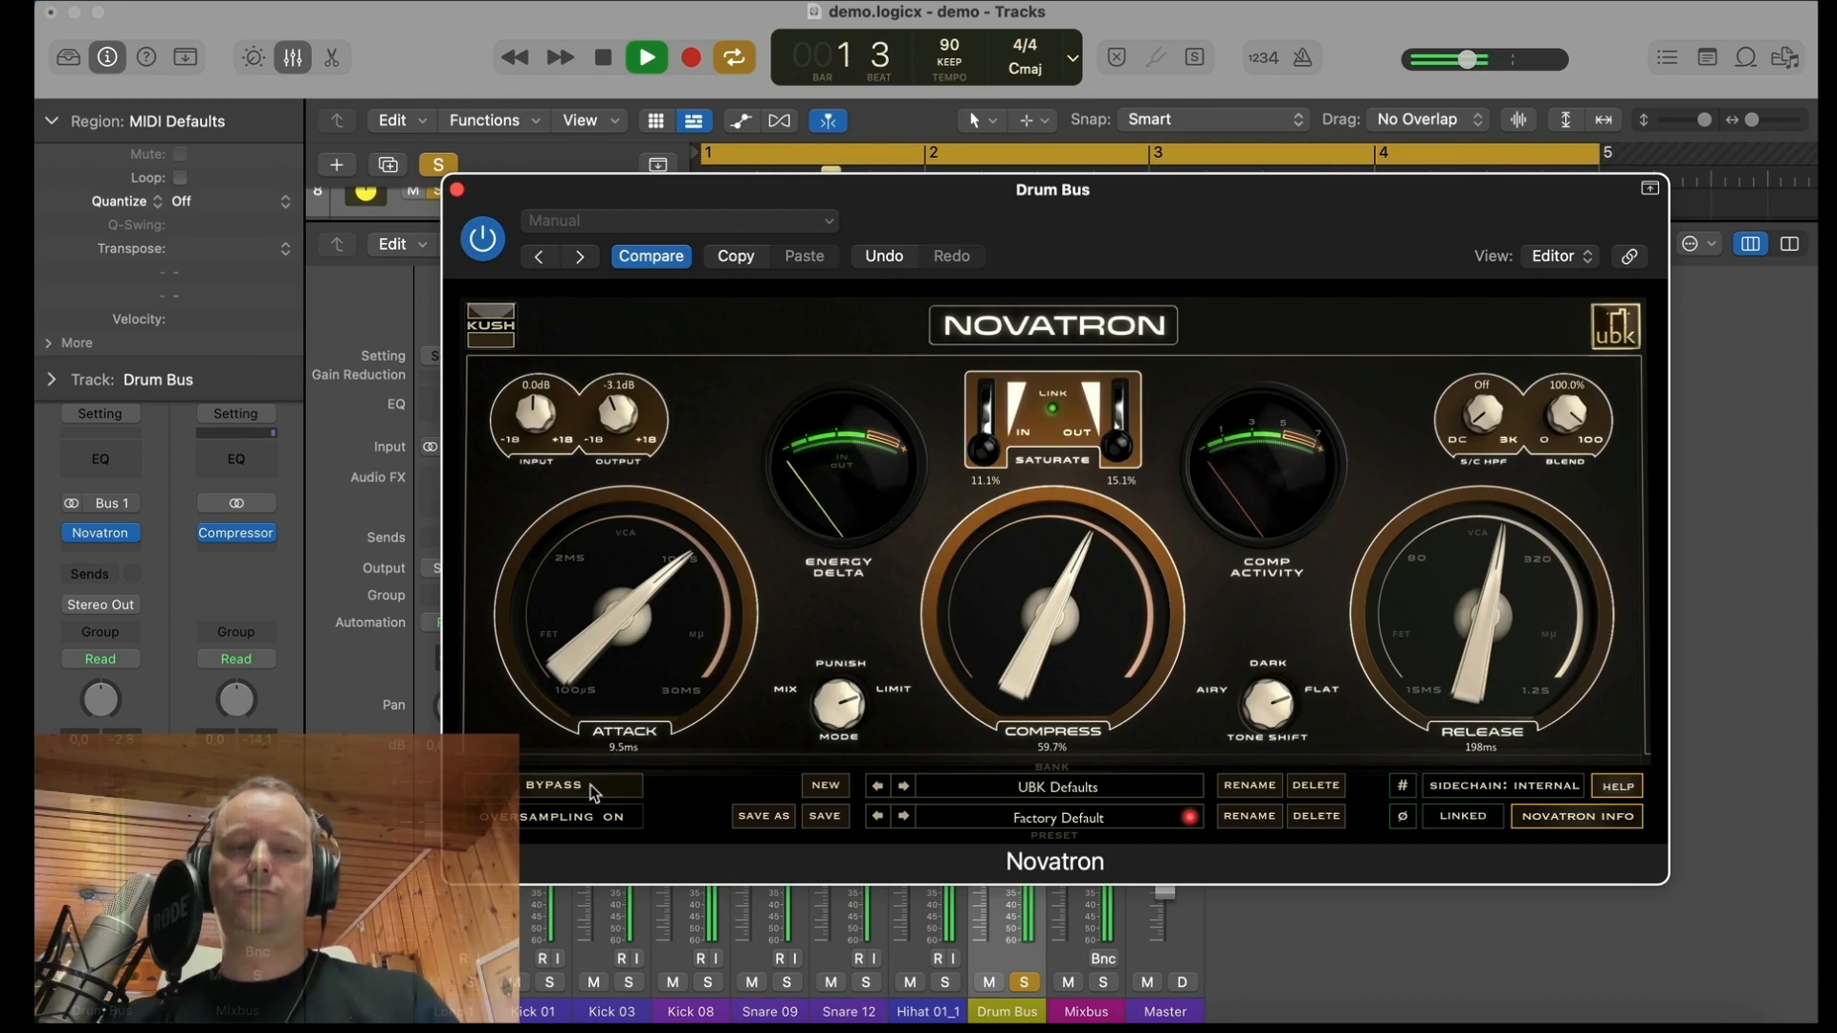
pyautogui.click(559, 786)
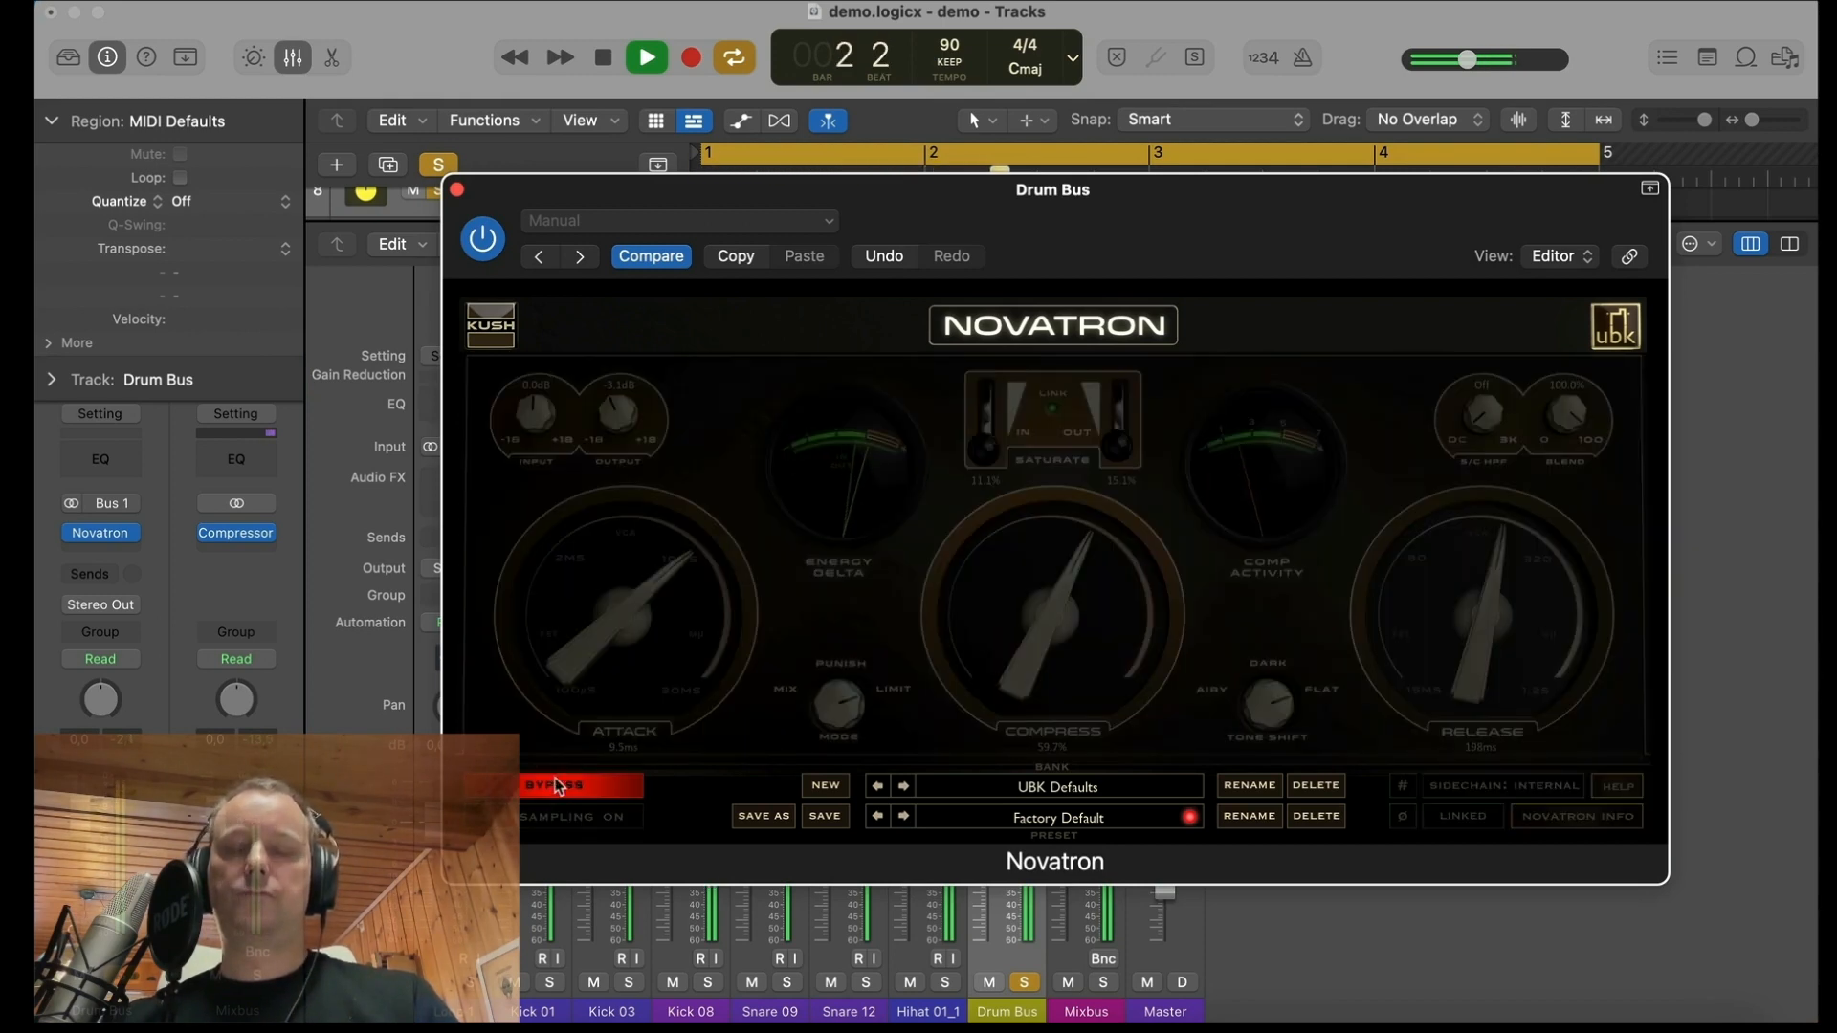
pyautogui.click(558, 786)
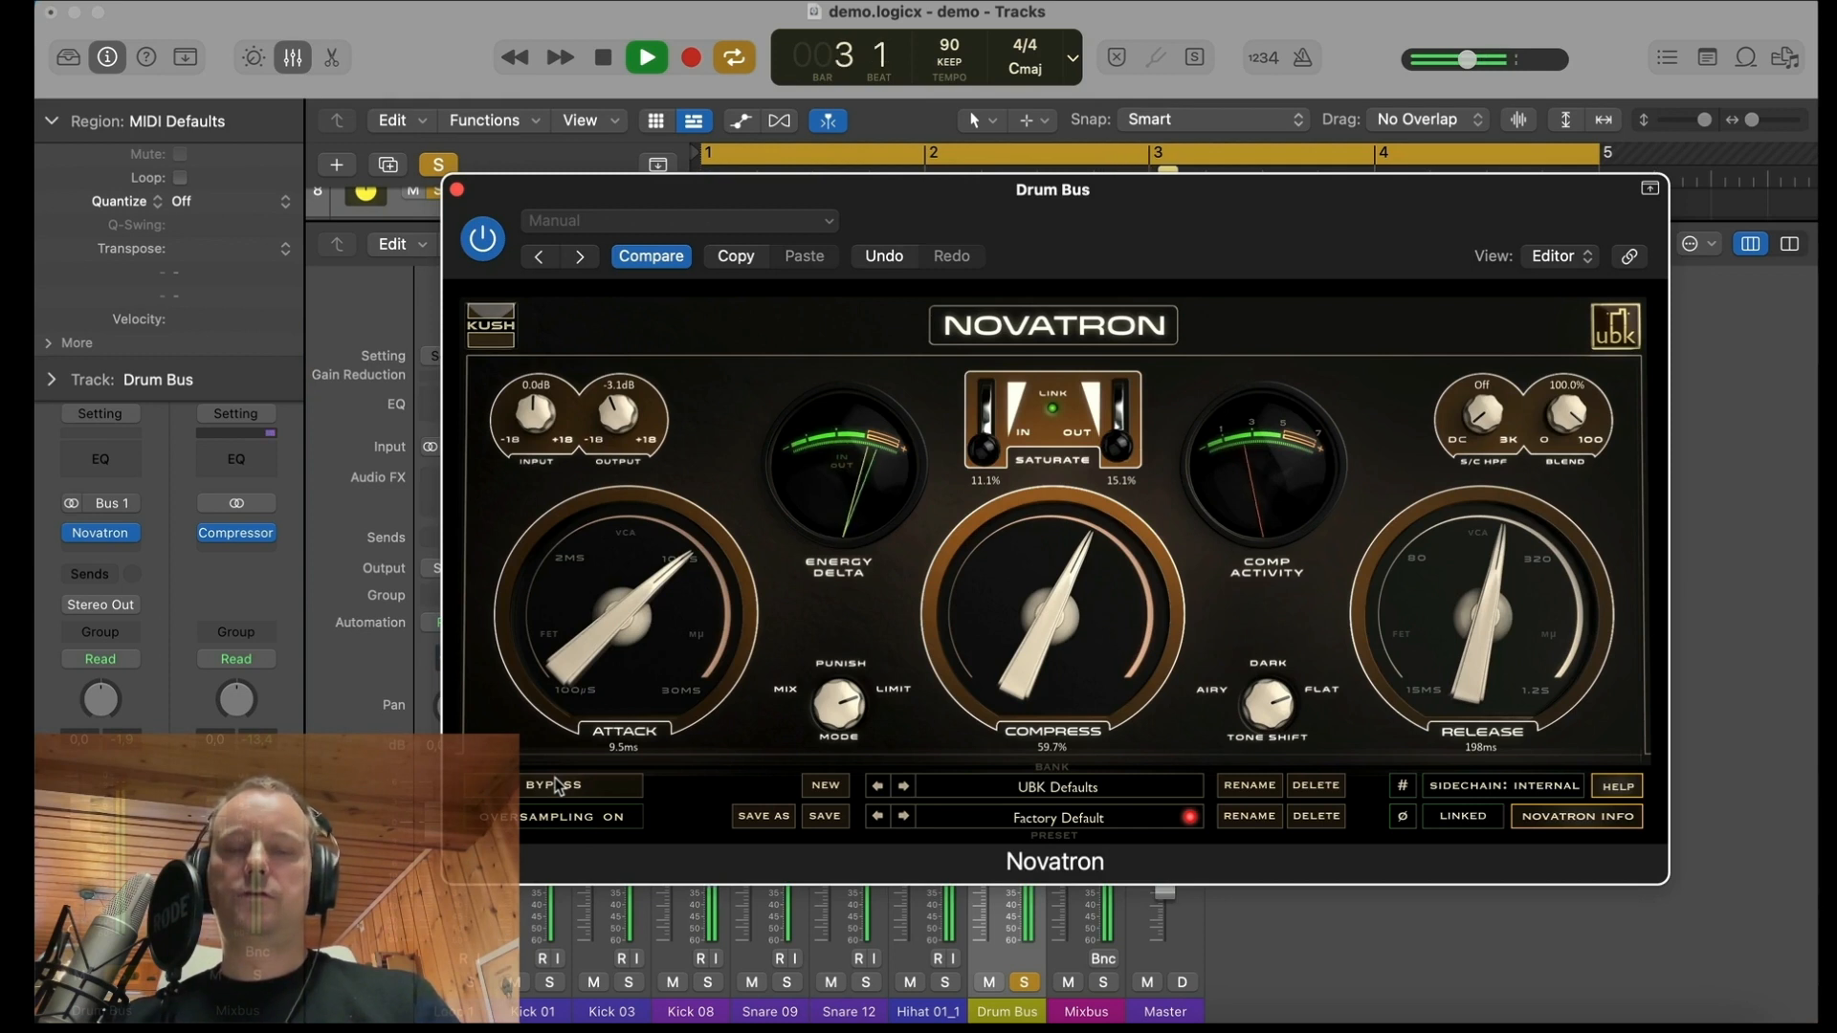
pyautogui.press('space')
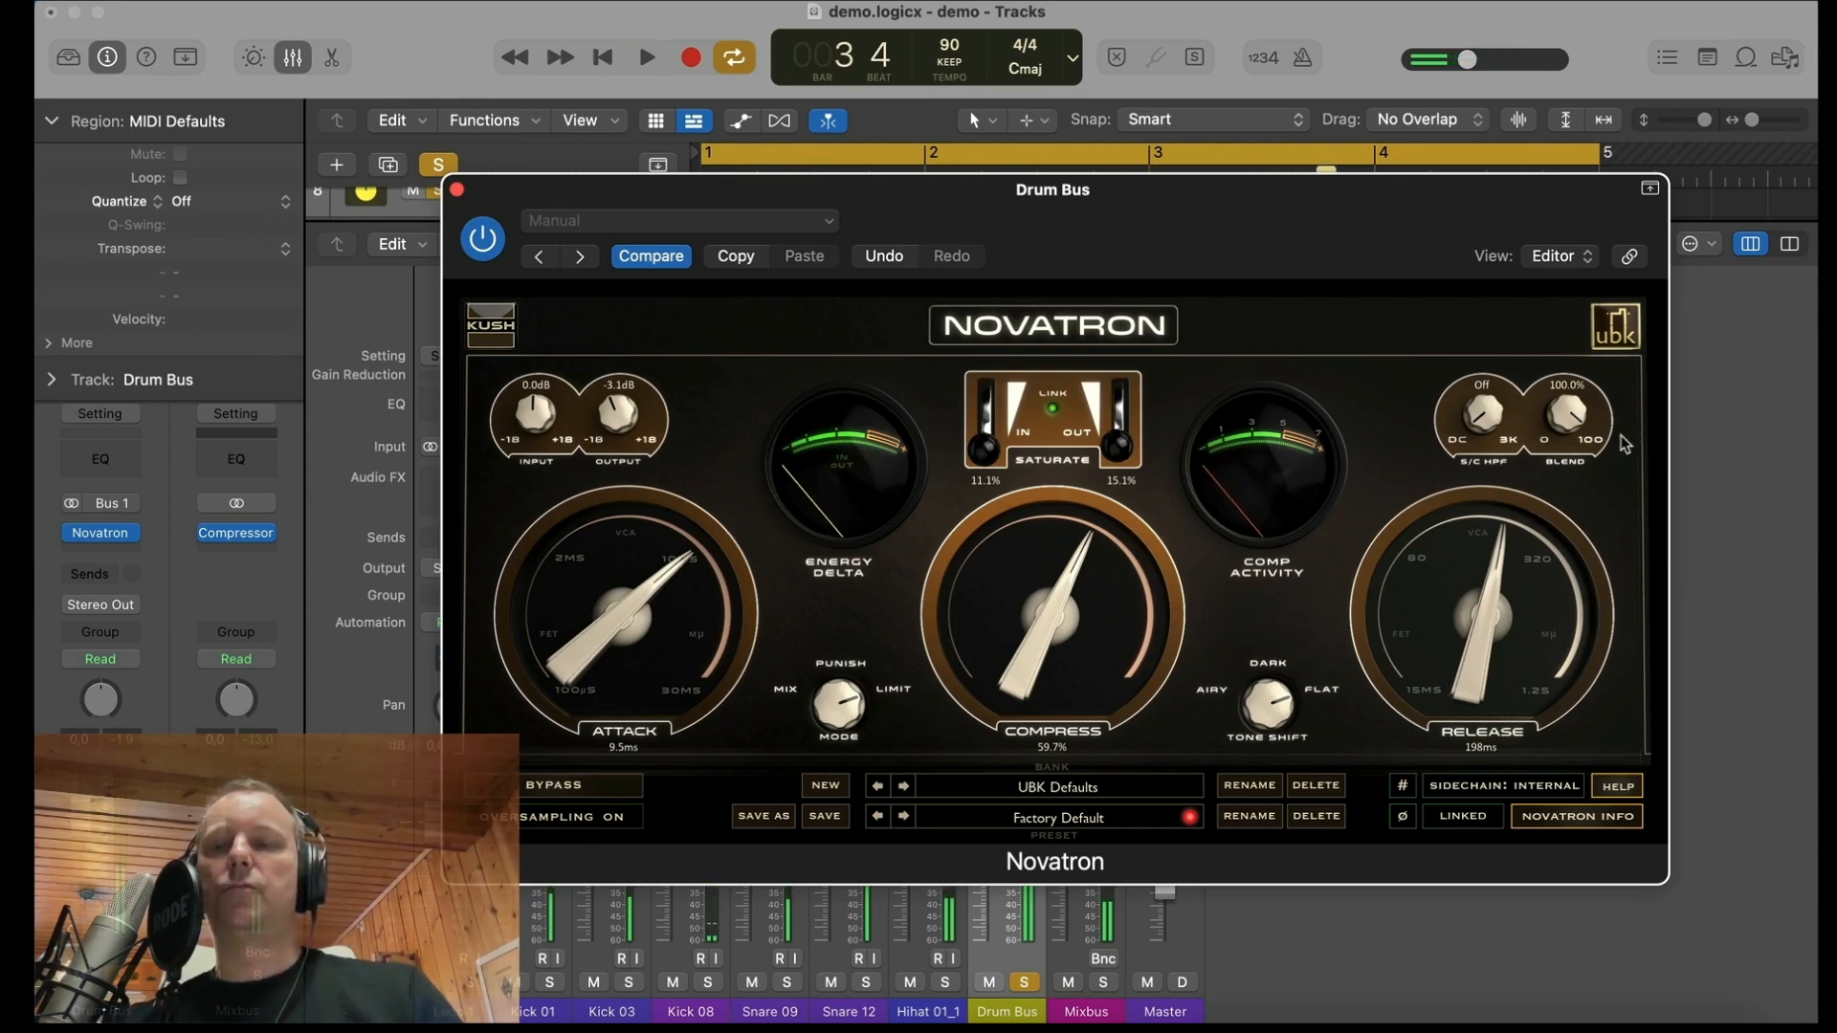
# Step: Set Novatron's blend to 51.0% and compare the result against the bypassed drums
pyautogui.moveTo(1565, 425); pyautogui.dragTo(1579, 499)
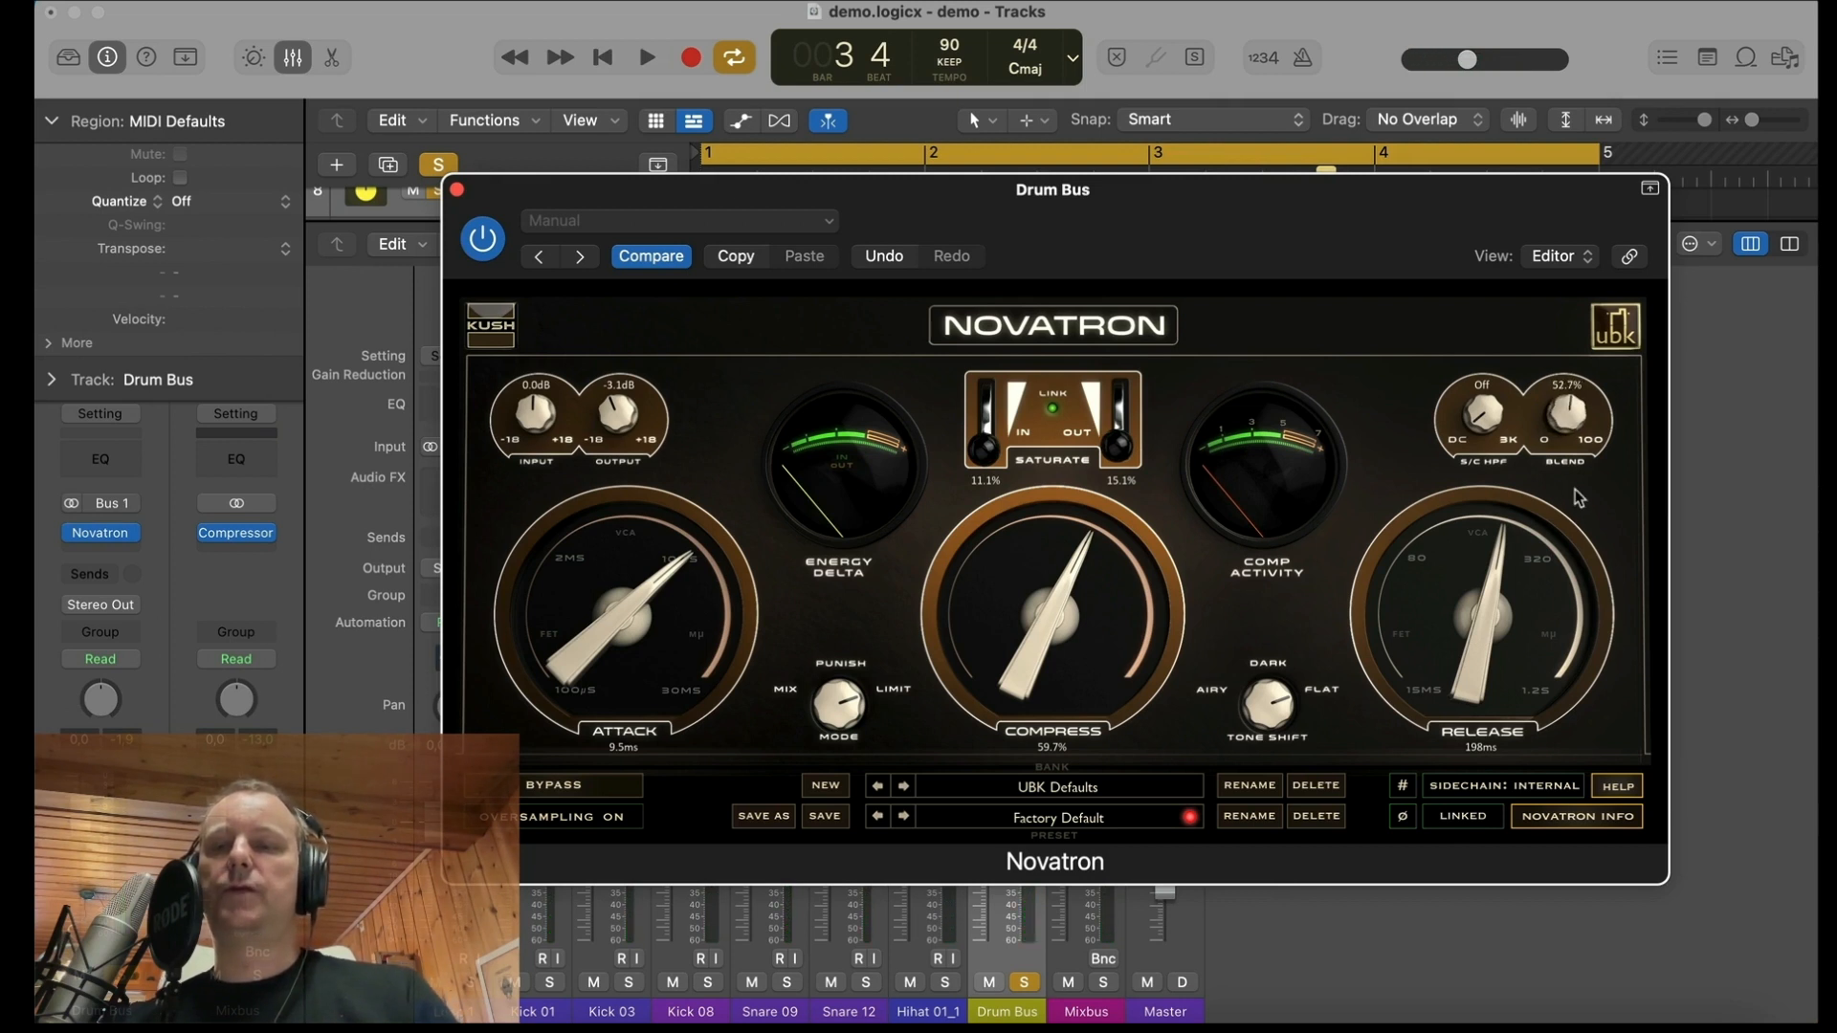
pyautogui.click(567, 785)
pyautogui.press('space')
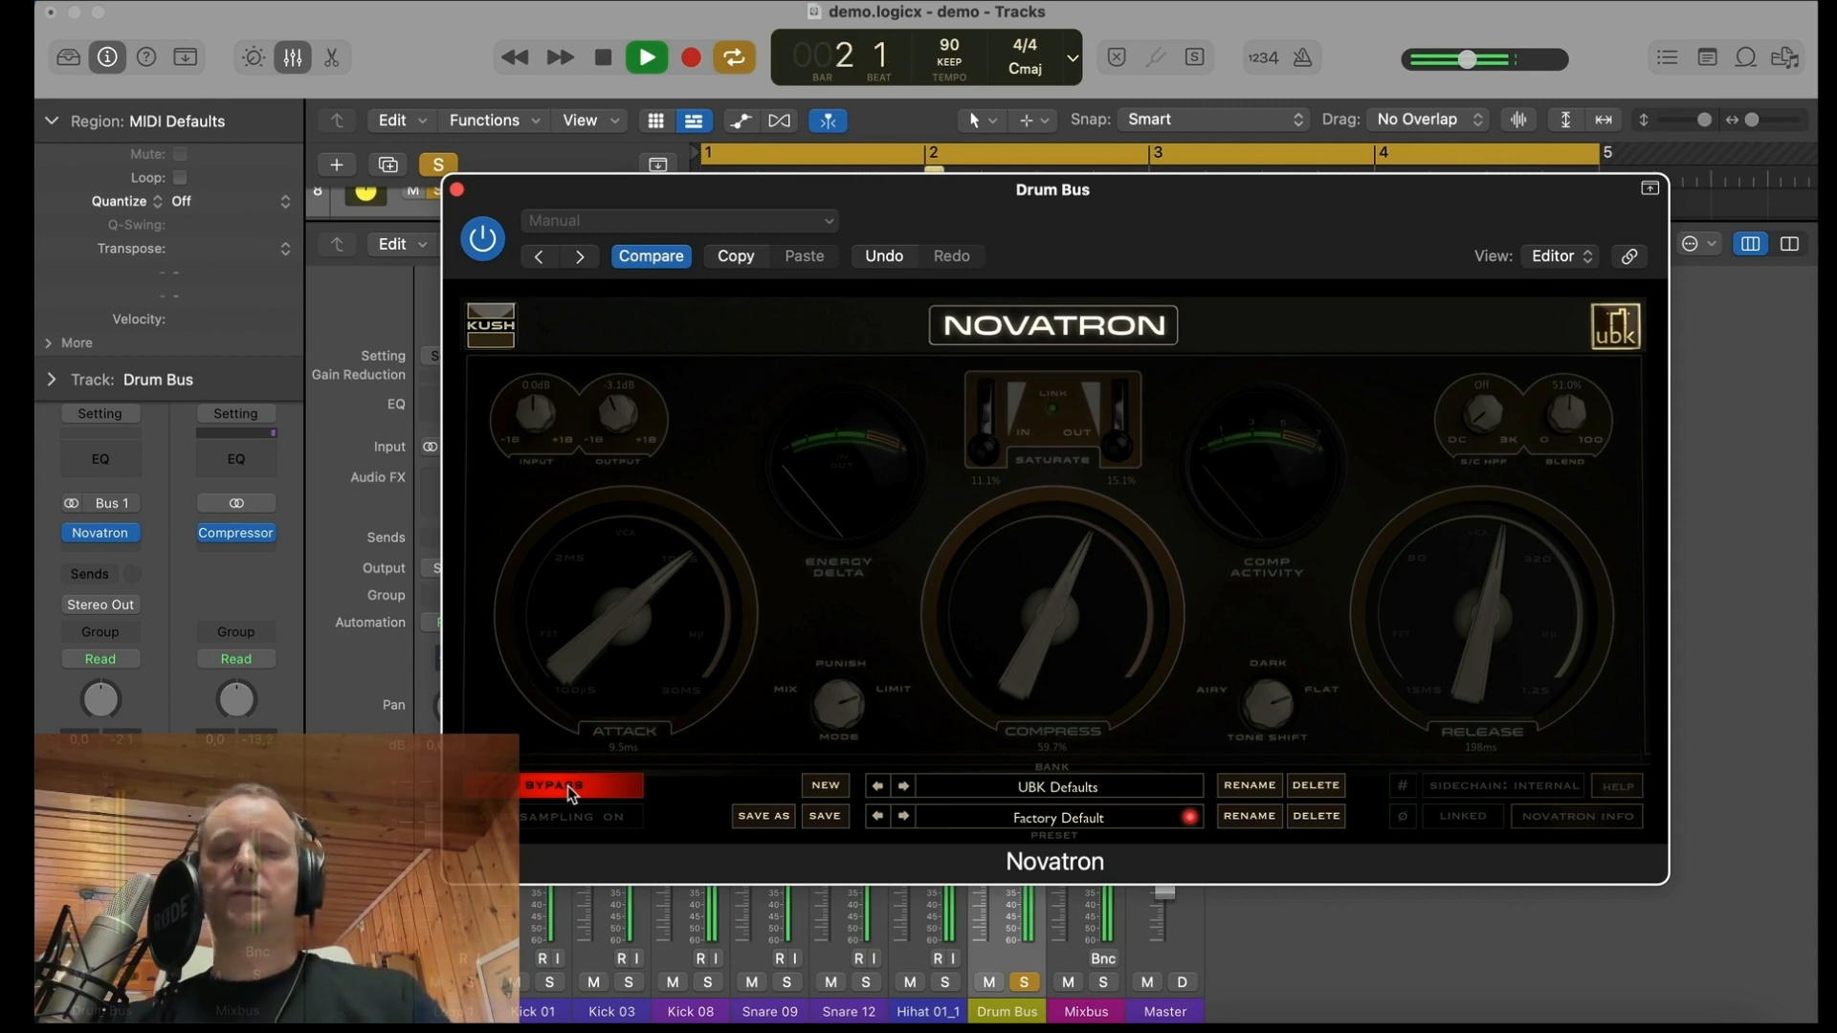
pyautogui.click(566, 785)
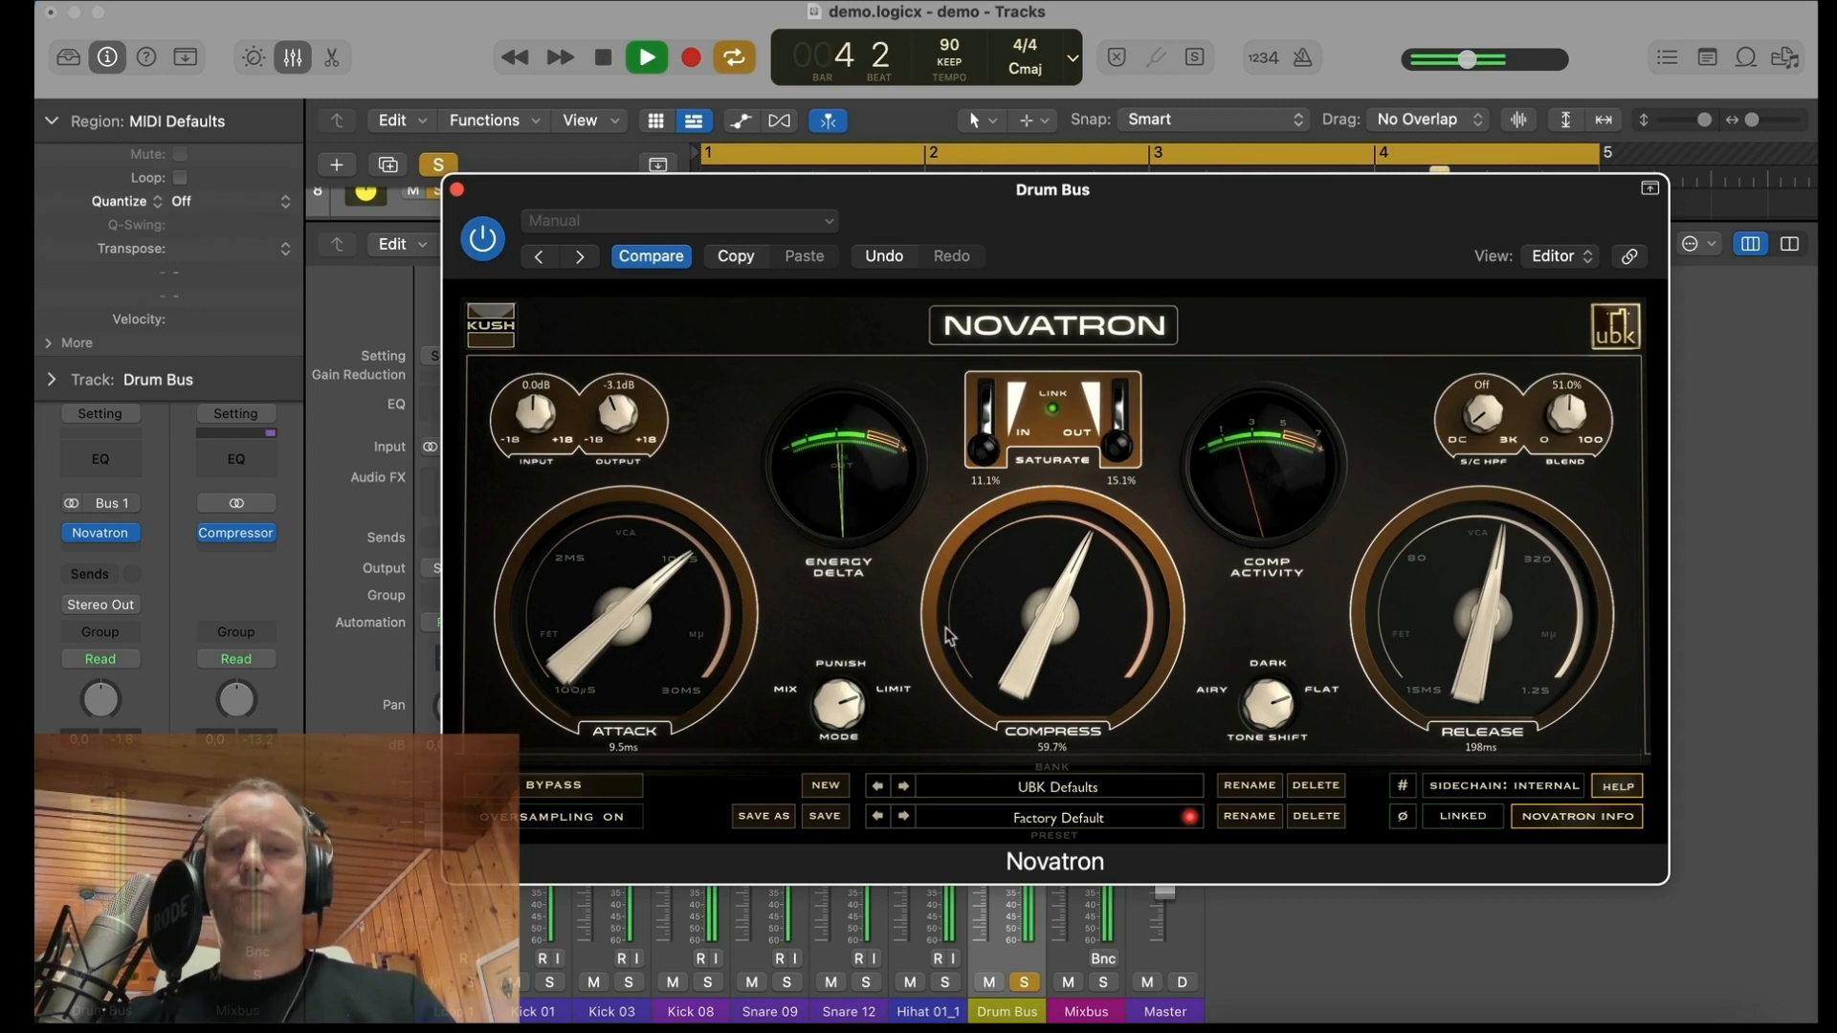
# Step: Lower Novatron's blend to 26.7% and raise its linked saturation to 45.8% in and 49.8% out
pyautogui.moveTo(1567, 415); pyautogui.dragTo(1575, 450)
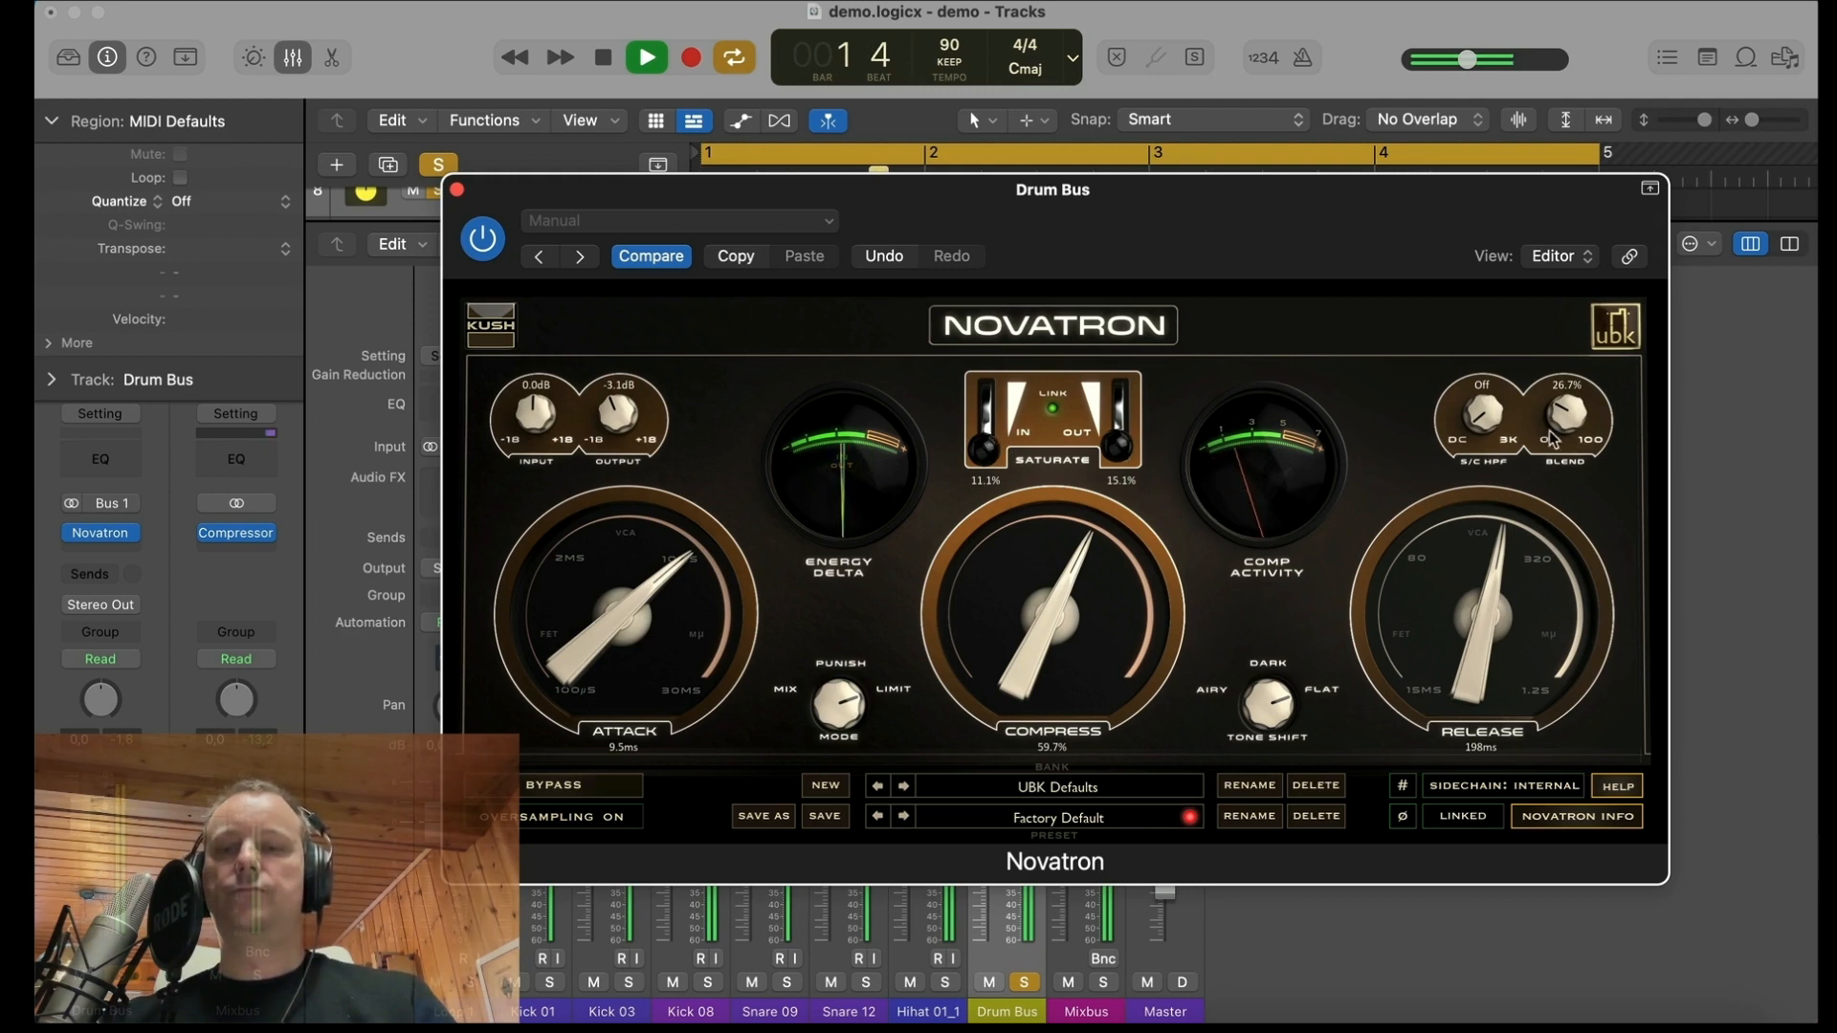
pyautogui.press('space')
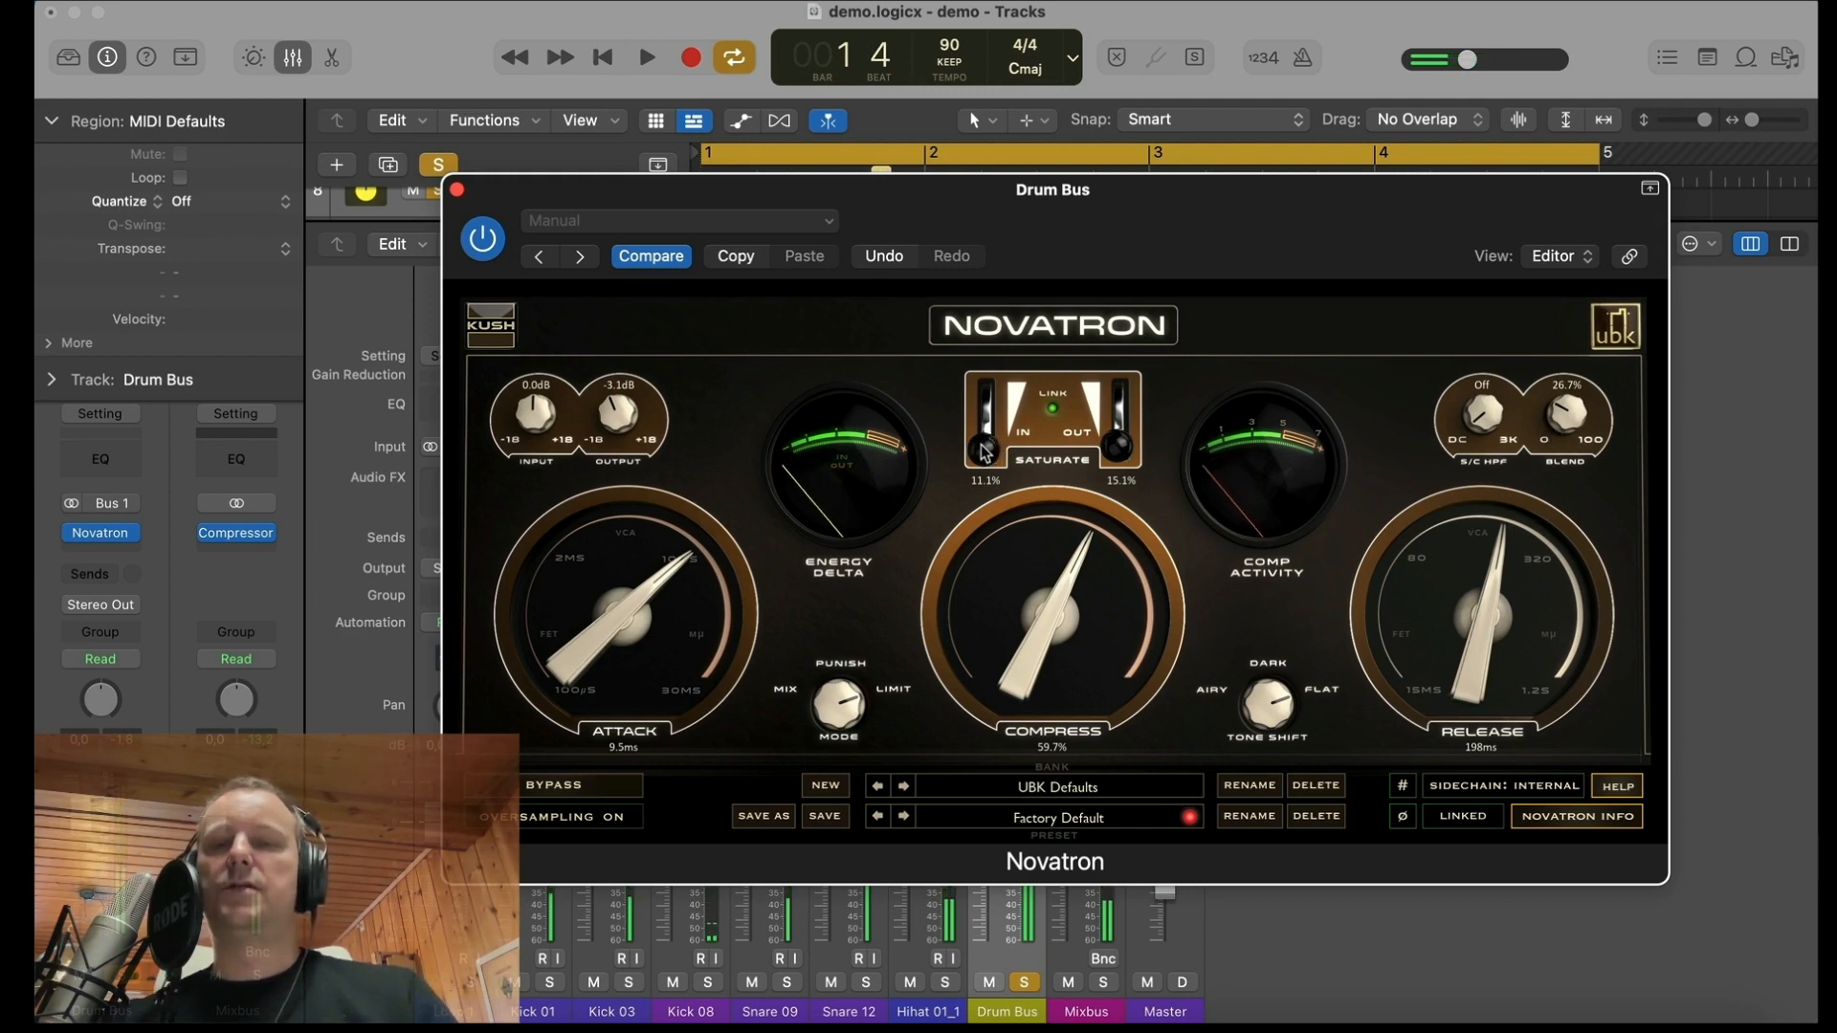
pyautogui.press('space')
pyautogui.moveTo(985, 445); pyautogui.dragTo(986, 422)
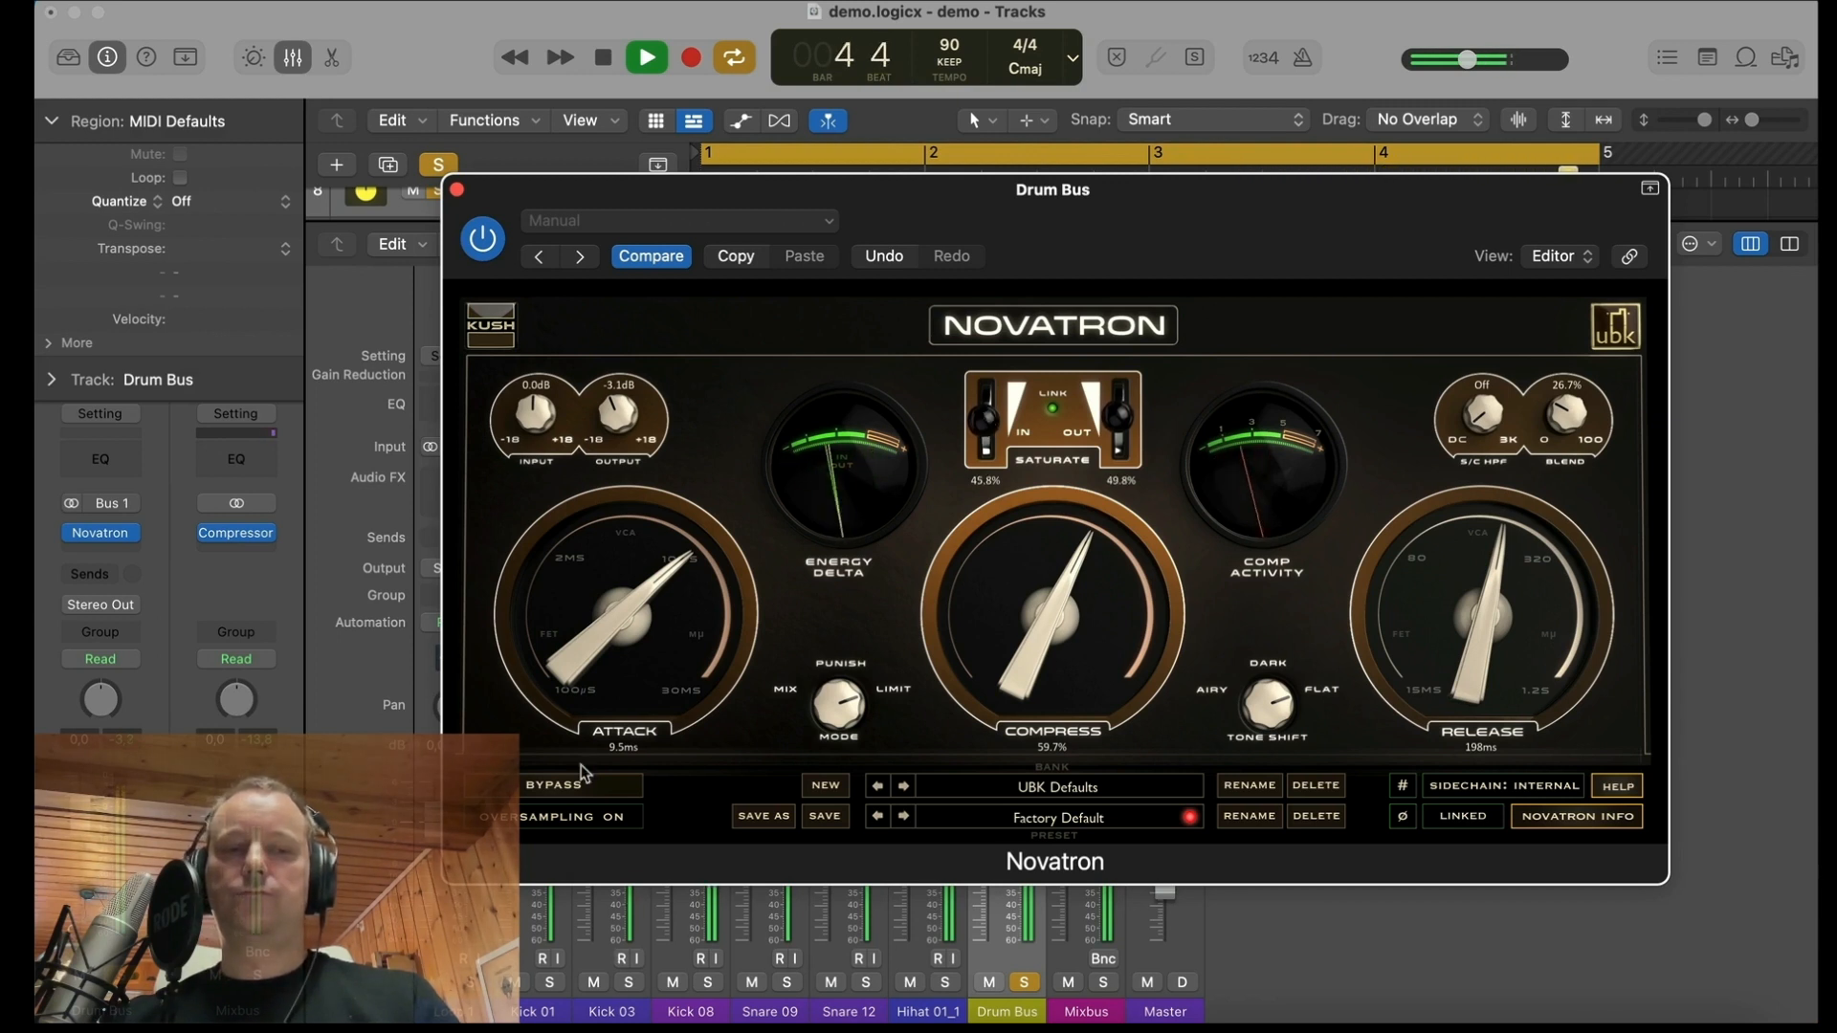
# Step: Turn the Novatron plug-in off and on again during playback to compare the saturated drums
pyautogui.click(482, 238)
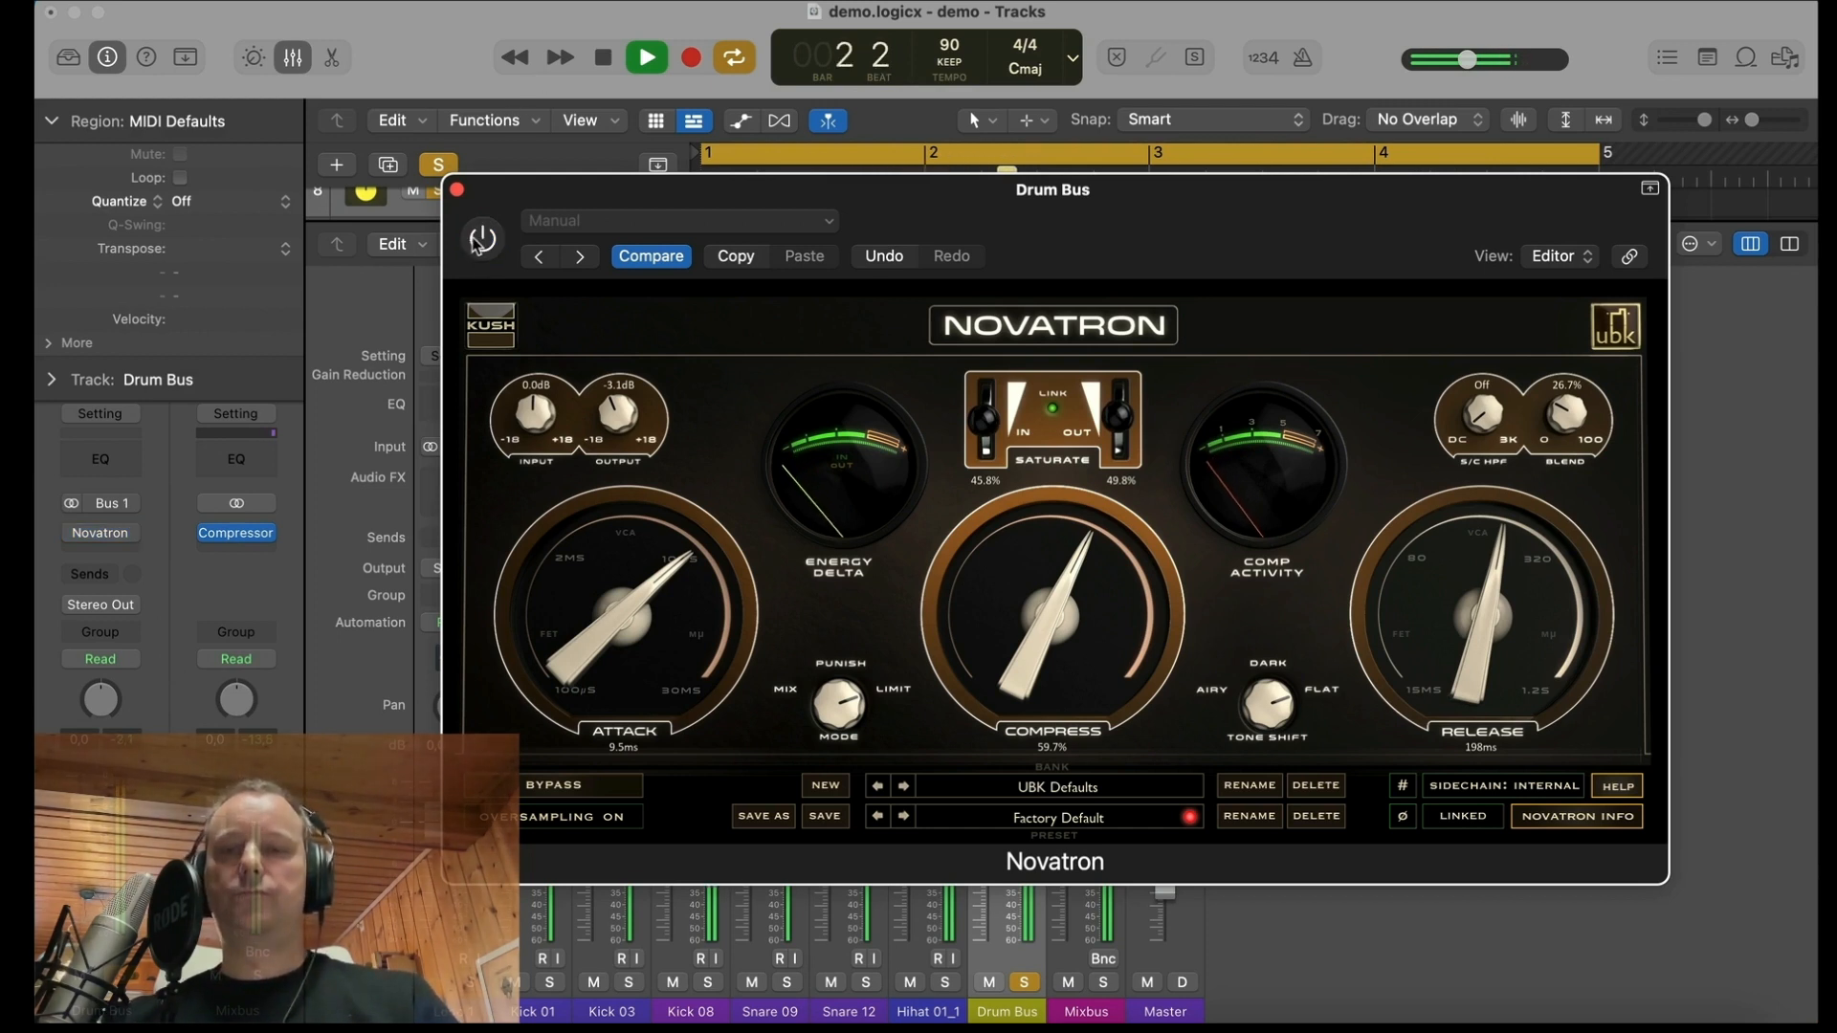
pyautogui.click(479, 241)
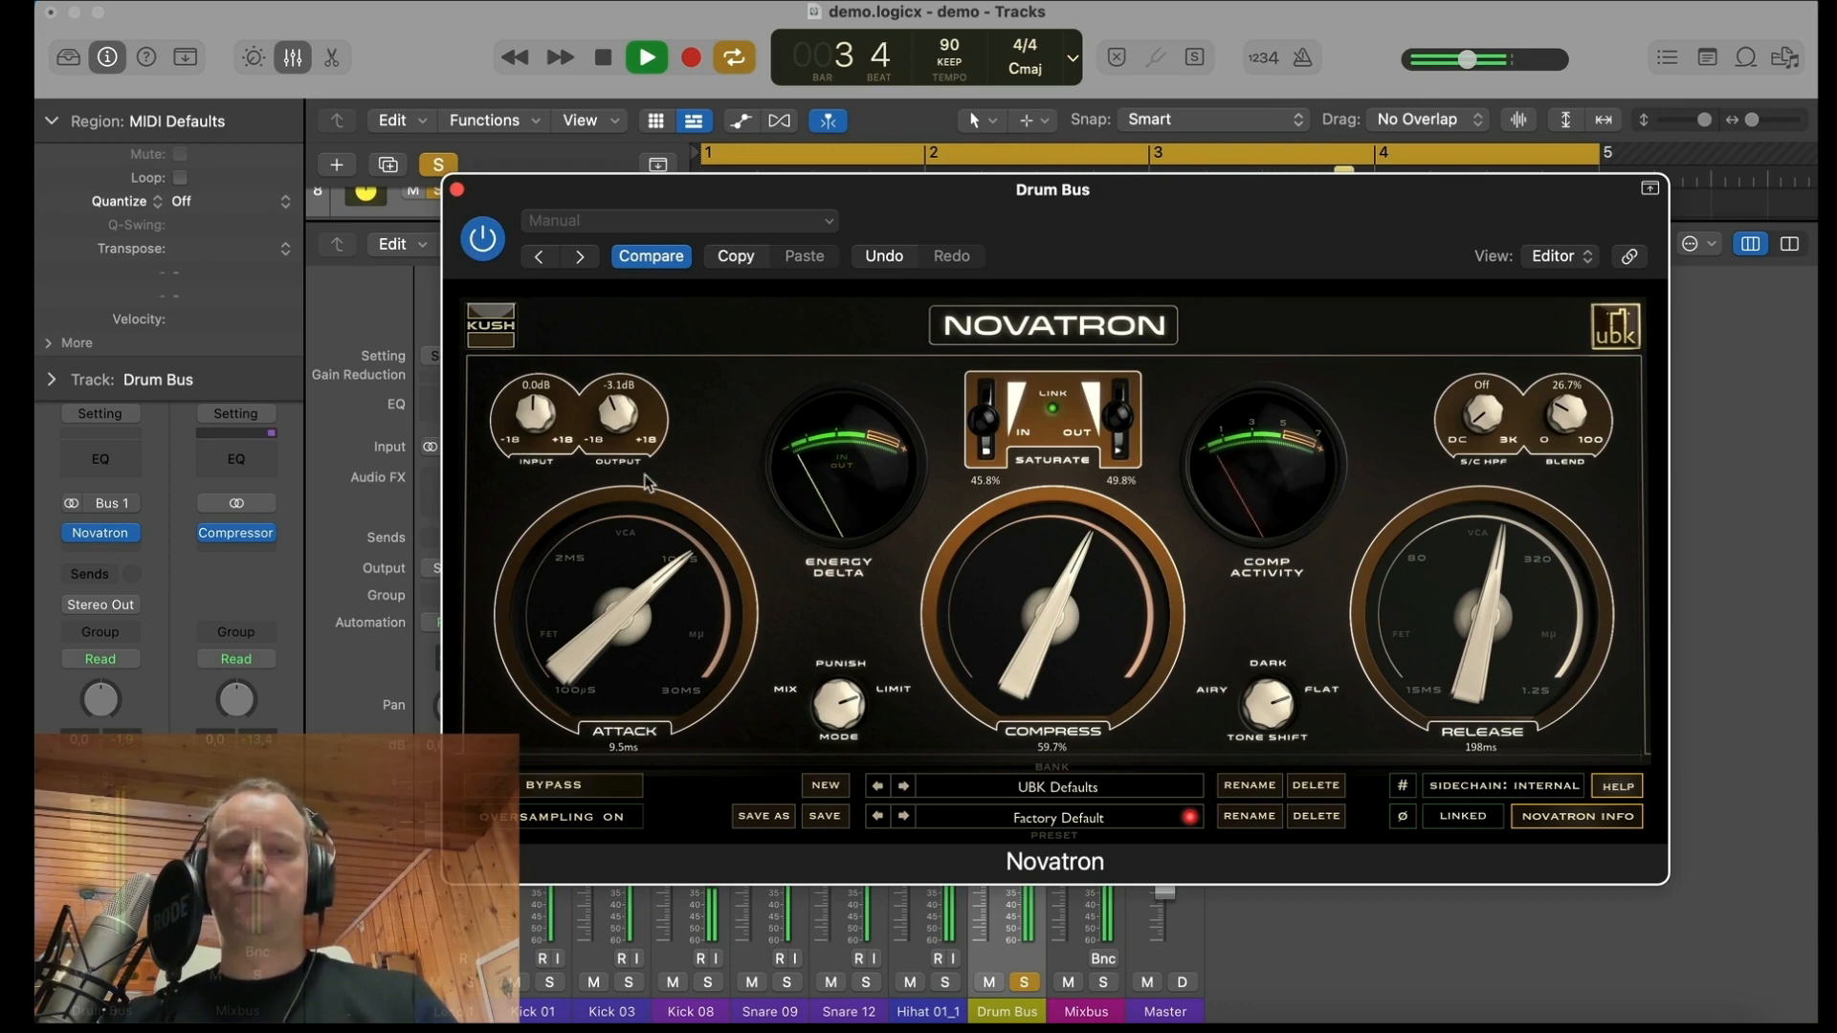
pyautogui.click(367, 304)
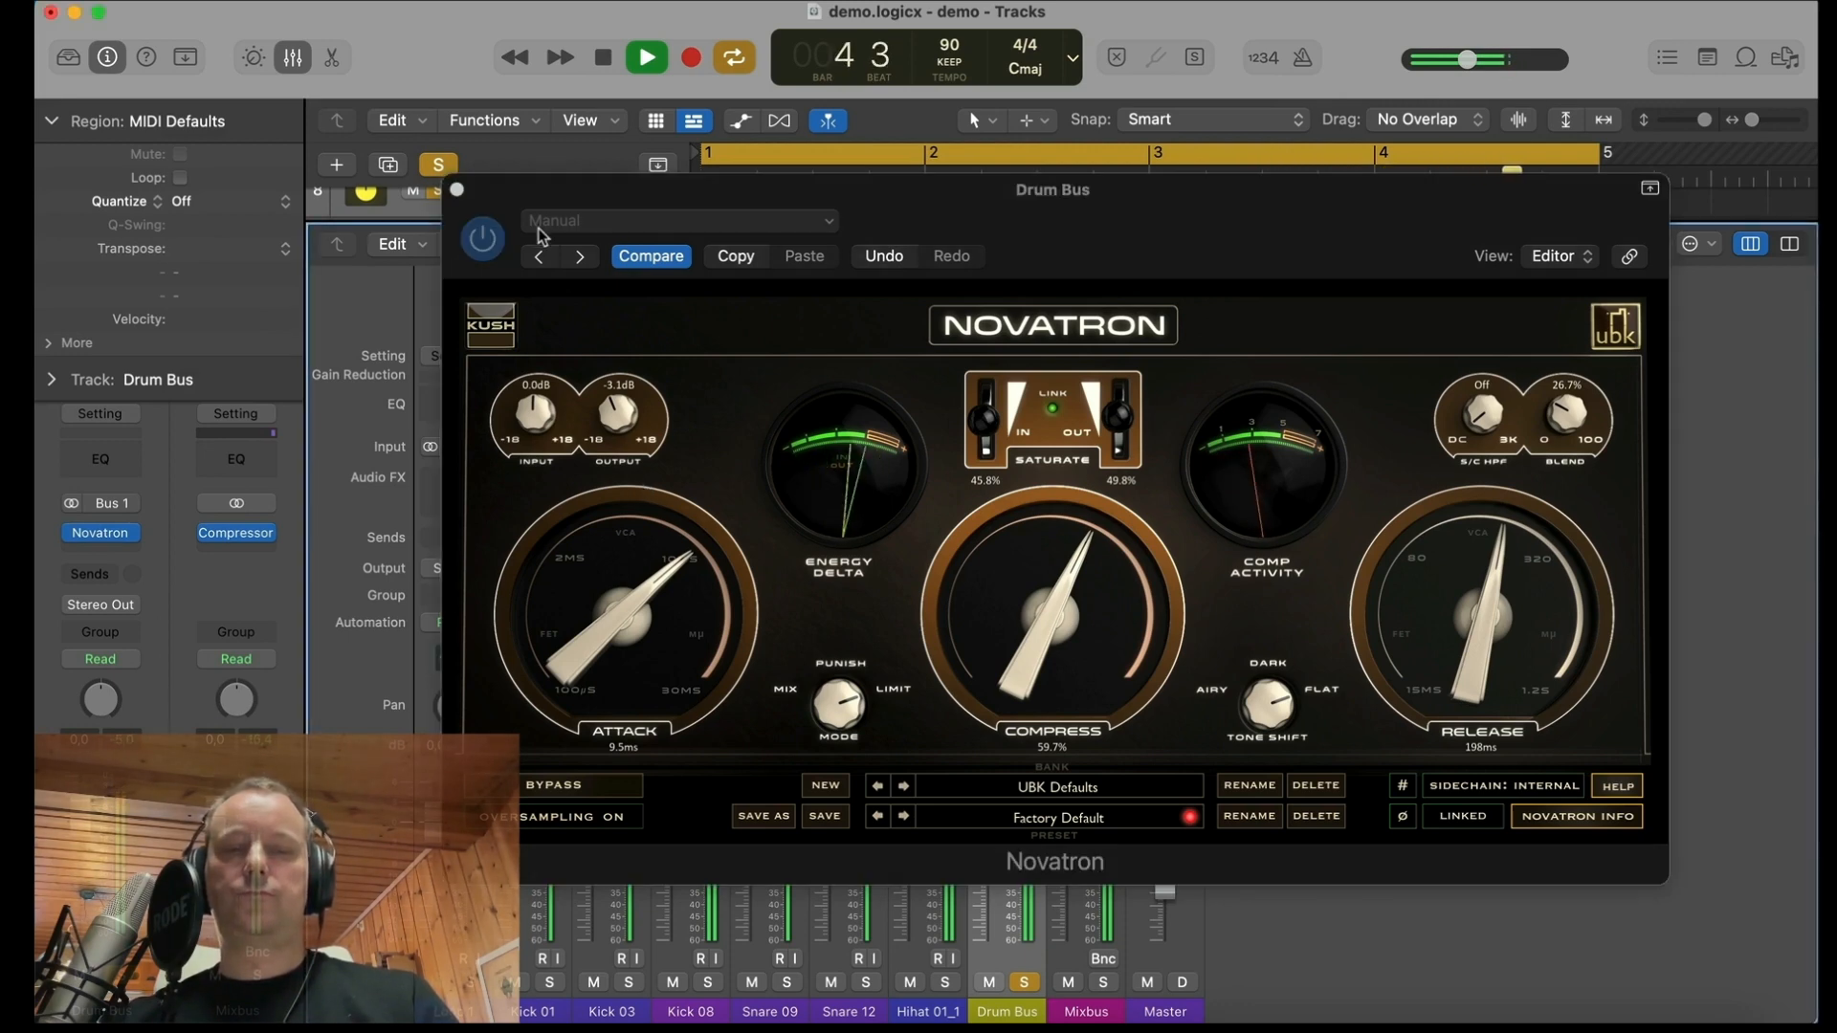
# Step: Stop playback, close Novatron and insert a stereo Pro-C 2 compressor after it on the Drum Bus
pyautogui.press('space')
pyautogui.click(457, 190)
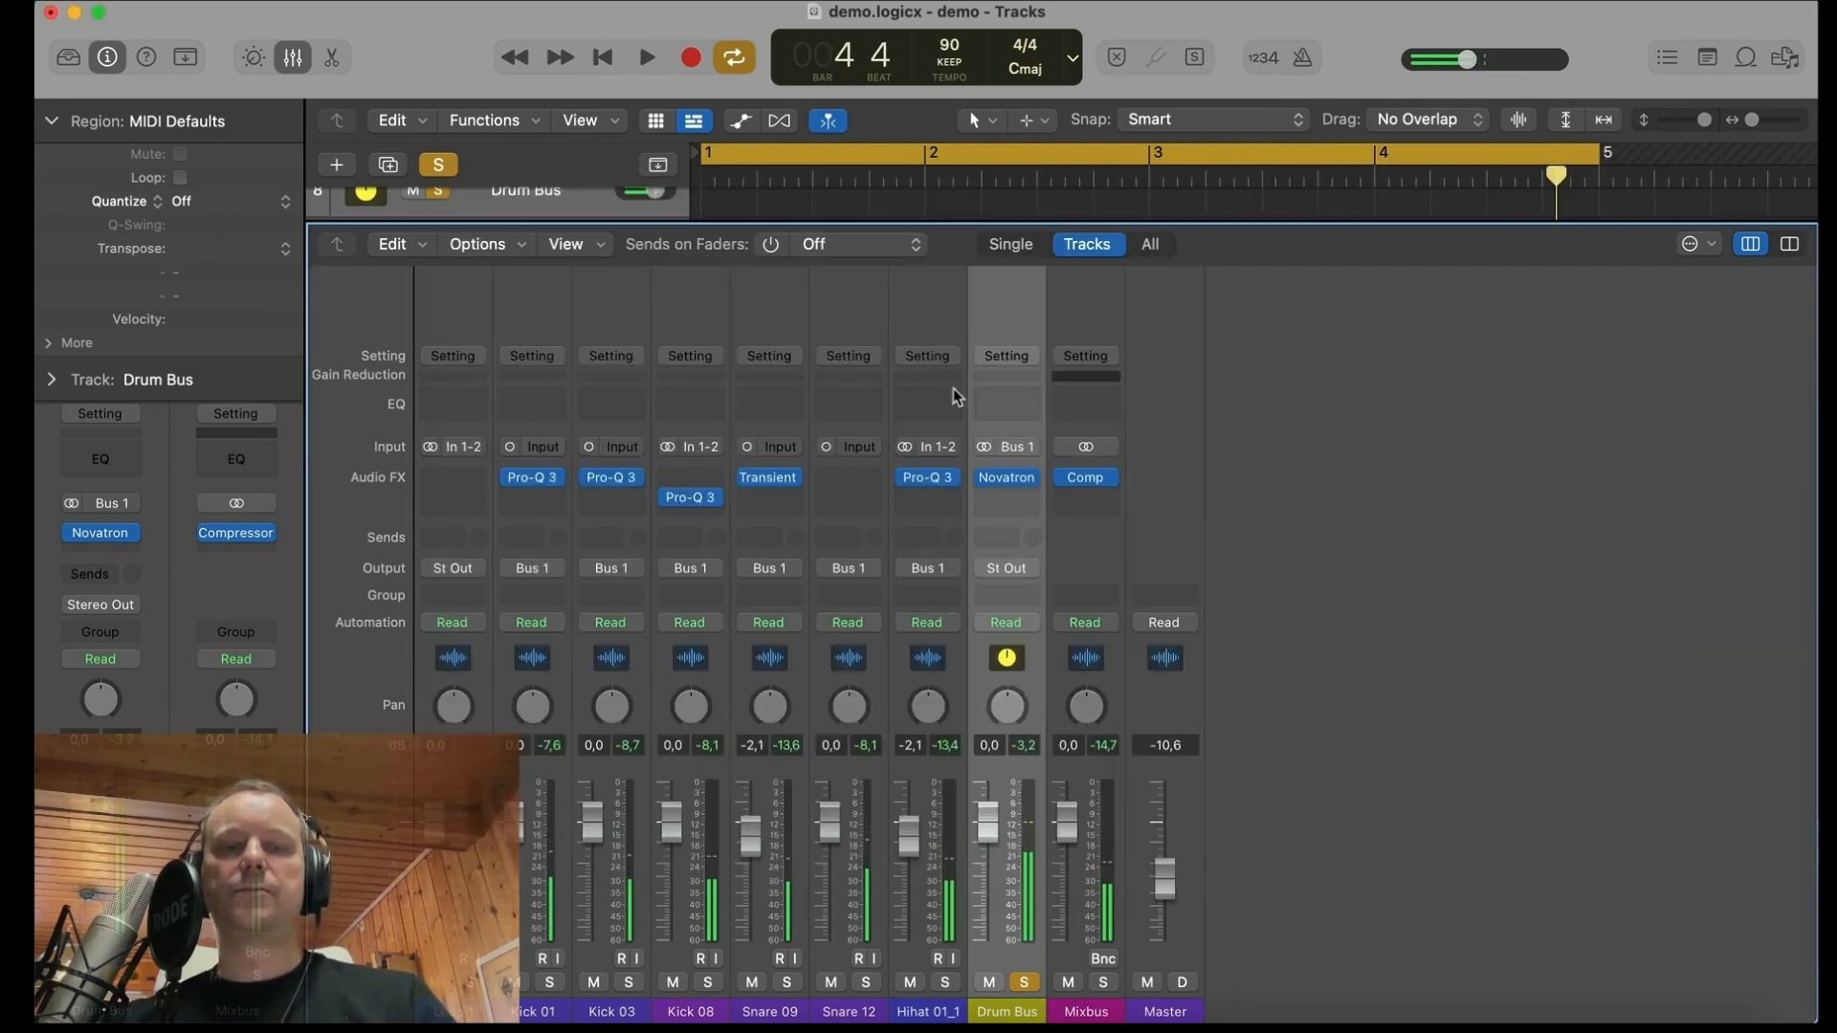
pyautogui.click(1009, 497)
pyautogui.moveTo(1024, 563)
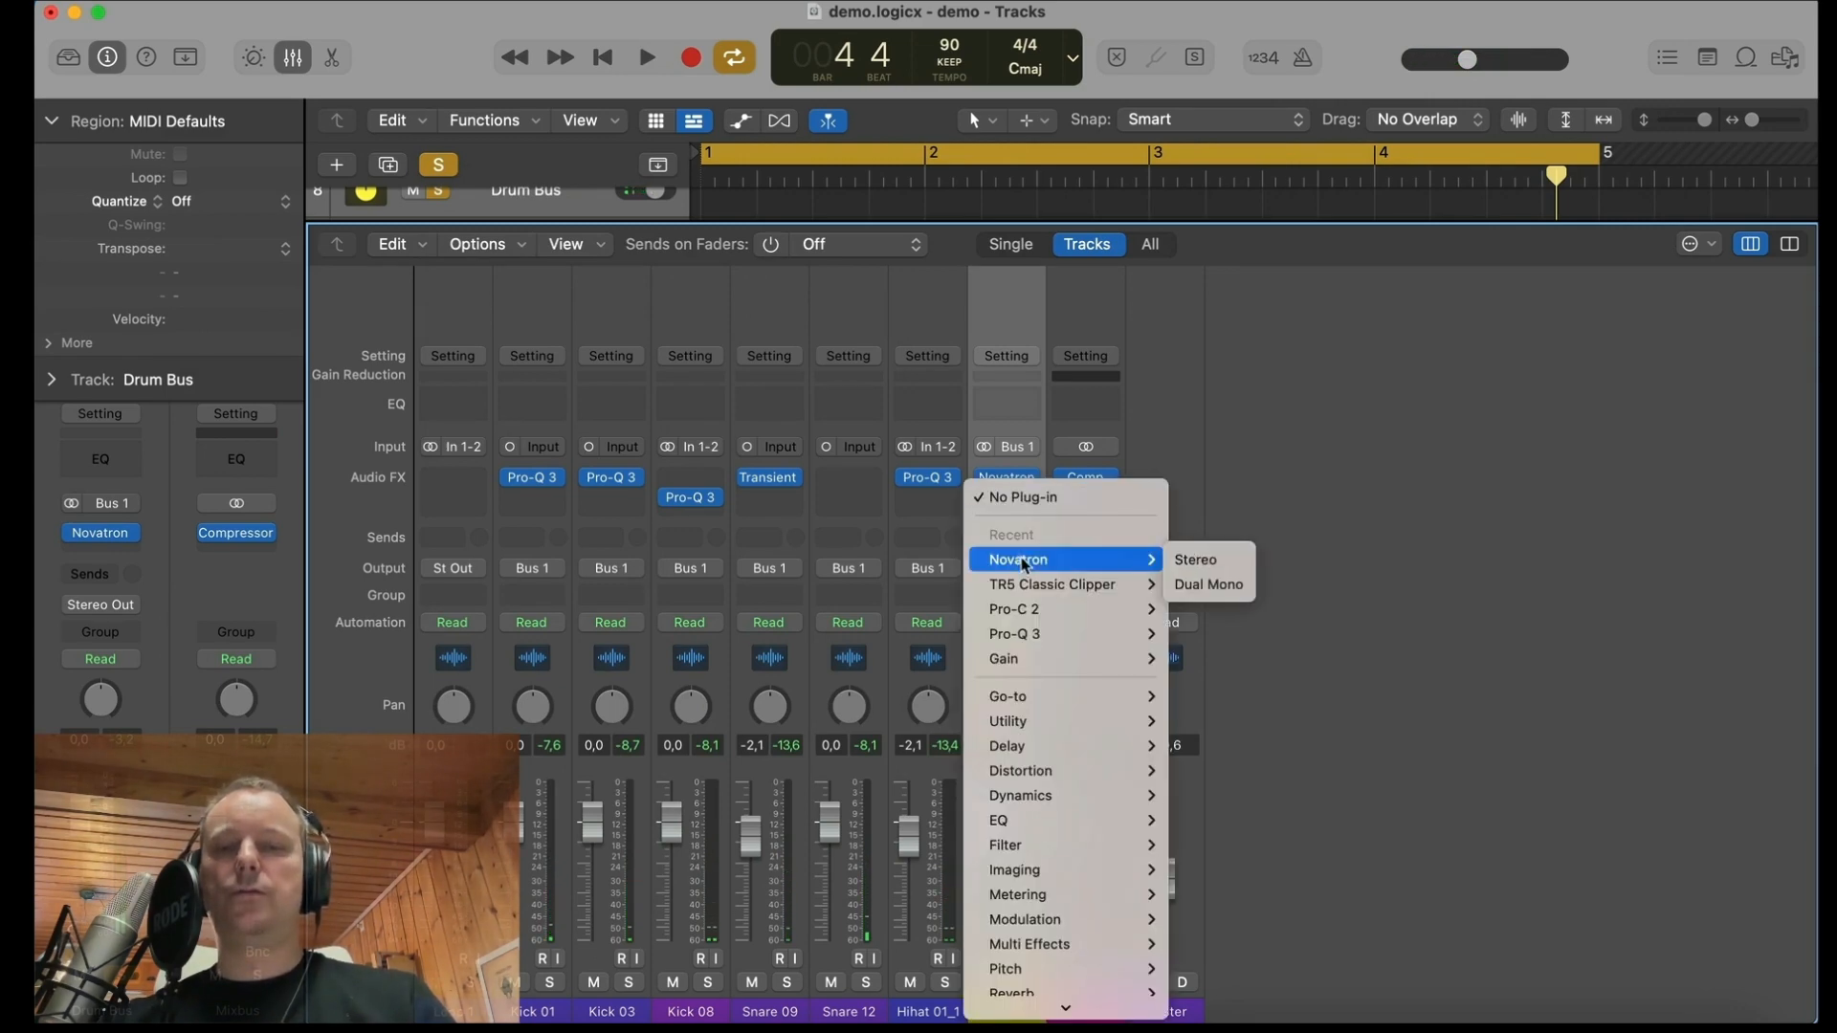
pyautogui.moveTo(1041, 611)
pyautogui.click(1196, 610)
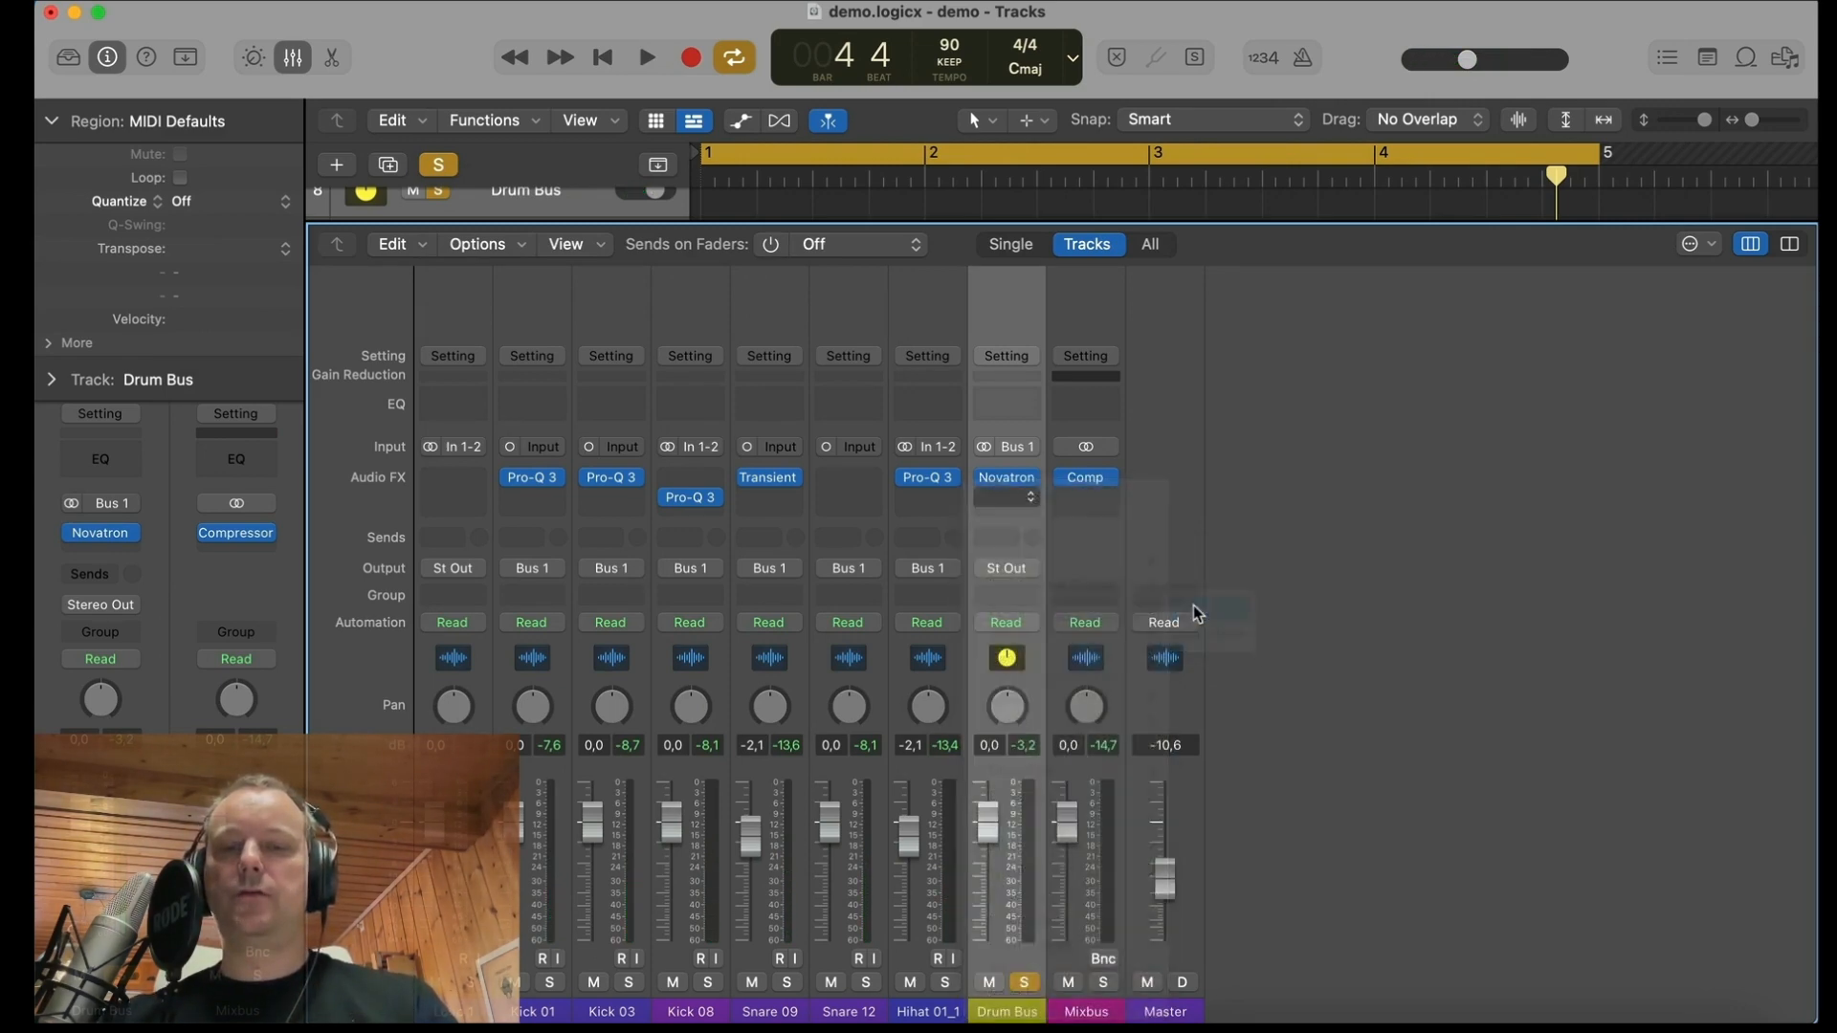
pyautogui.moveTo(1180, 339); pyautogui.dragTo(1005, 253)
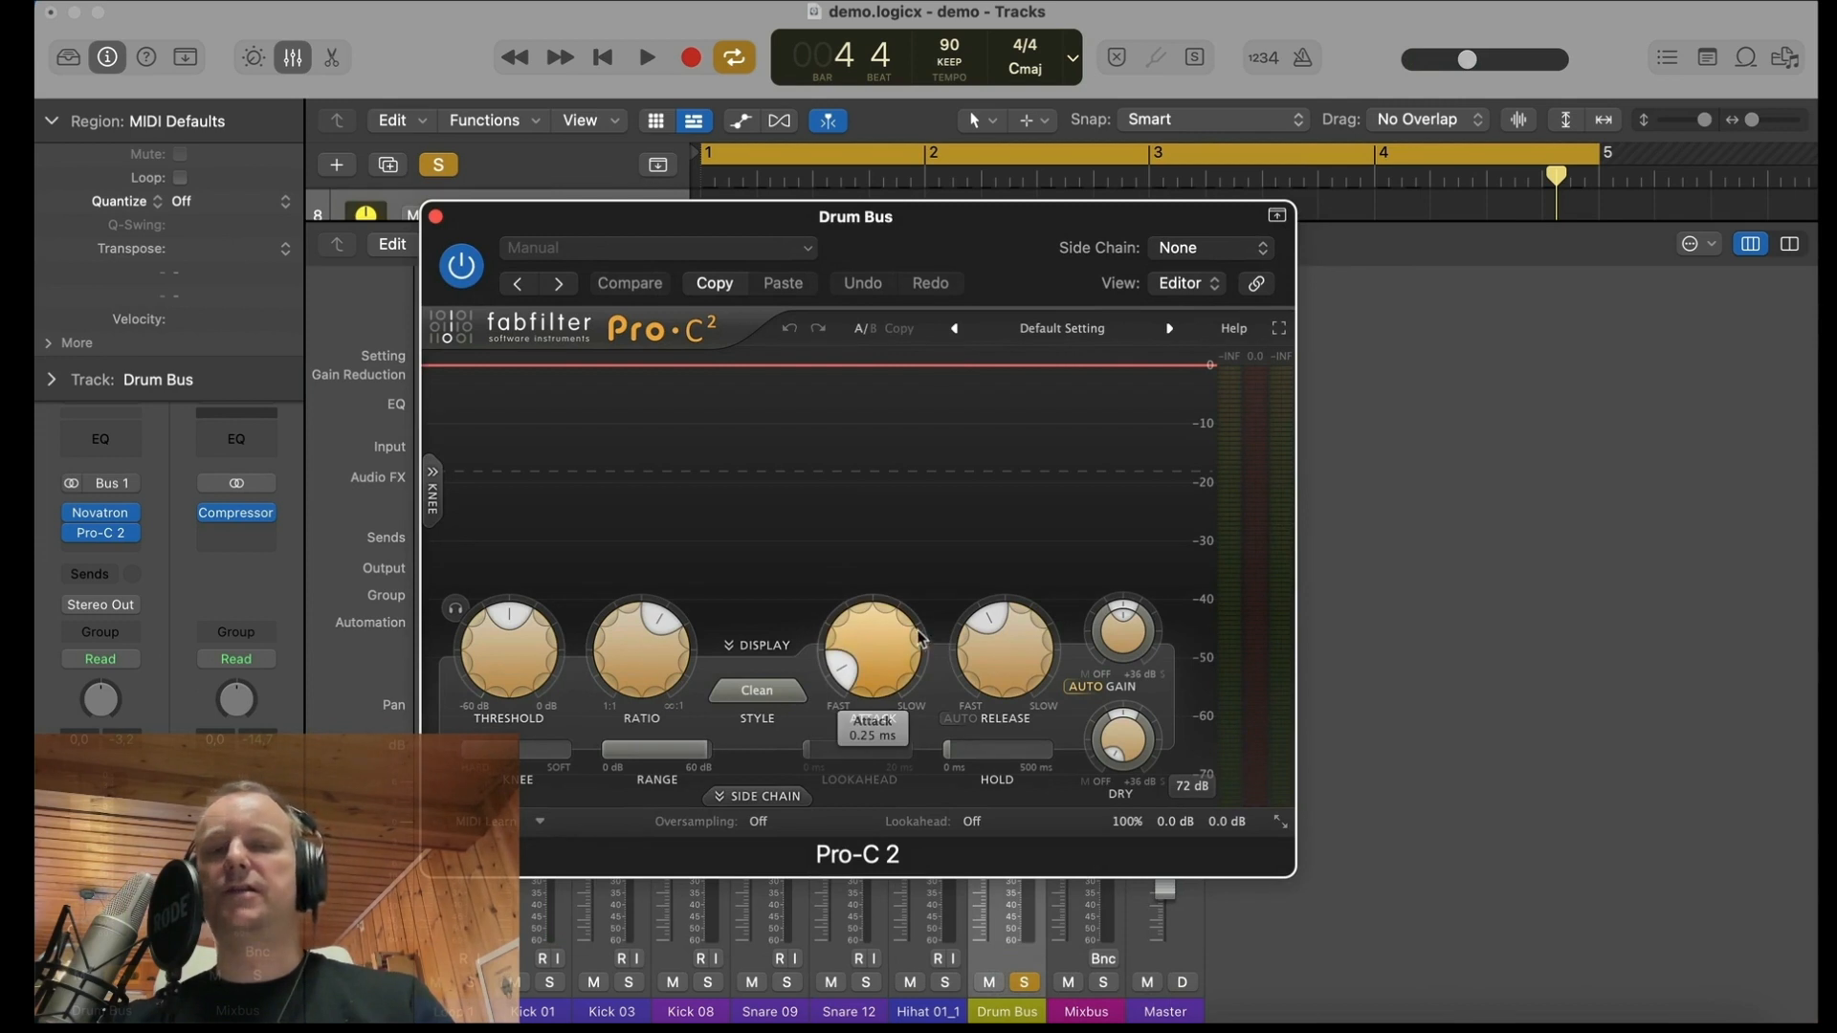
# Step: Adjust Pro-C 2's attack and threshold and set its release to 289.4 ms while listening to the drums
pyautogui.moveTo(864, 639); pyautogui.dragTo(857, 626)
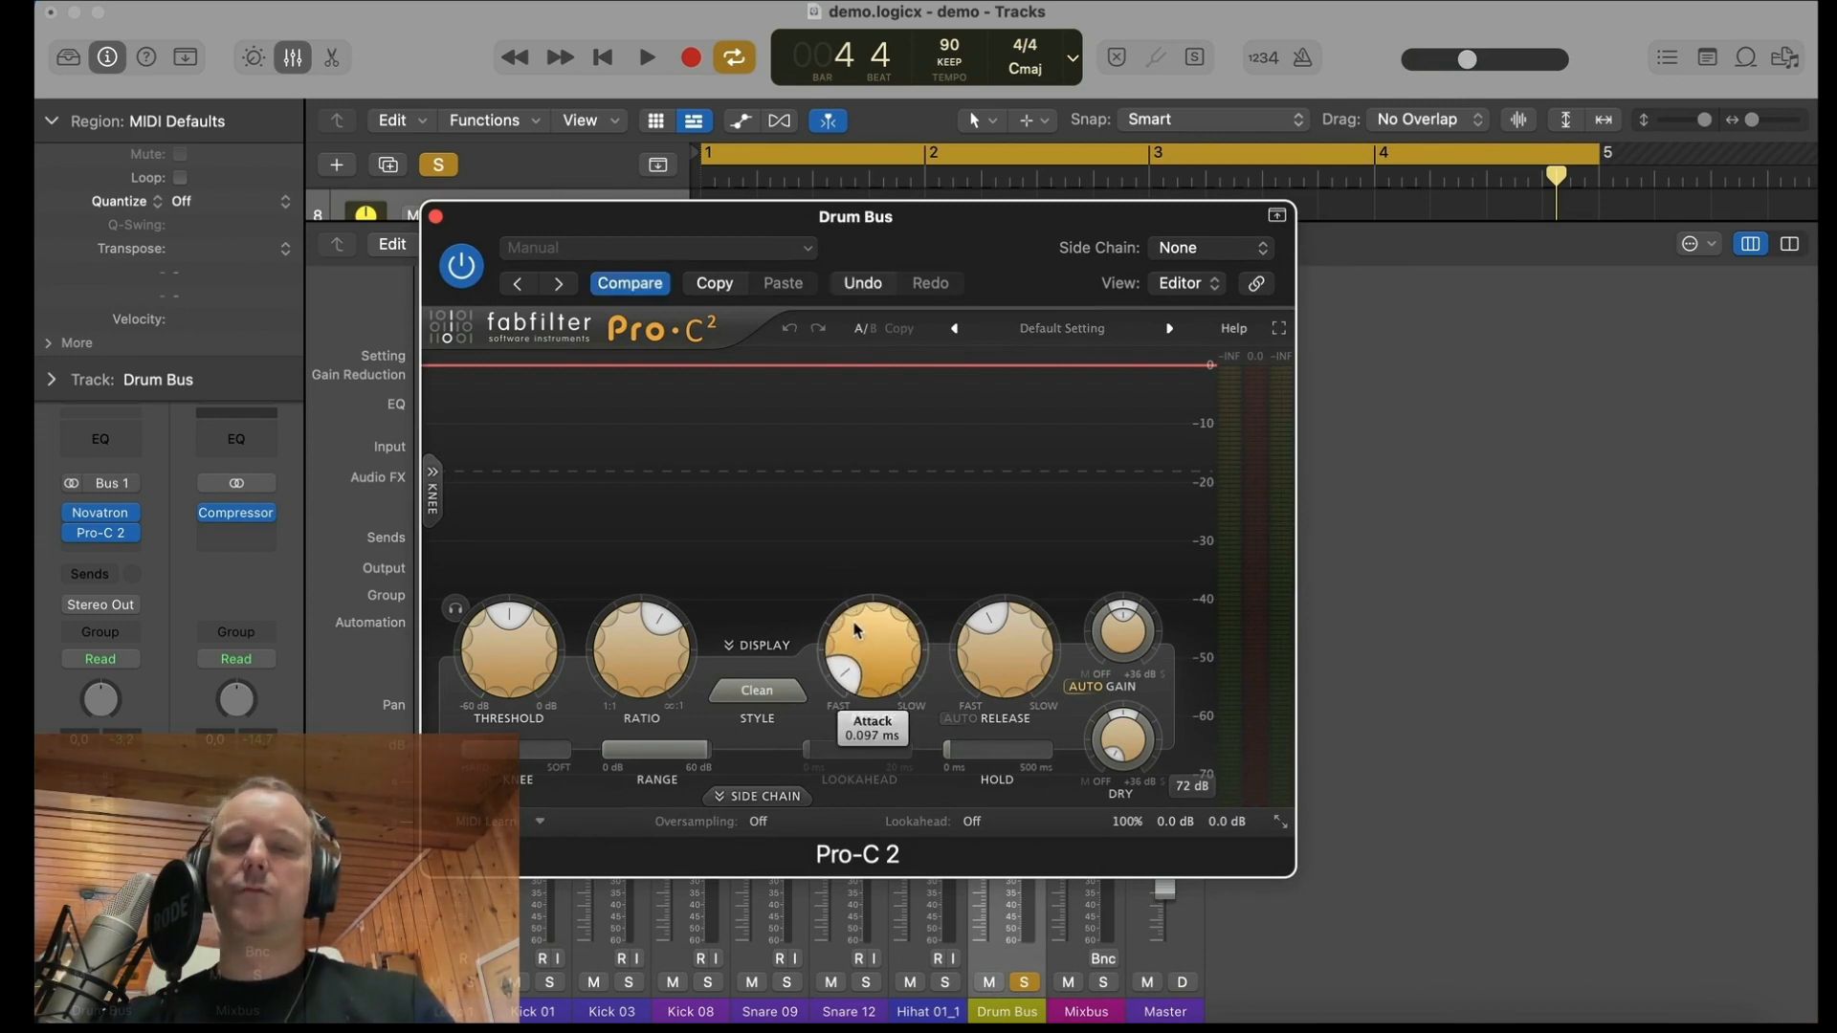
pyautogui.moveTo(492, 647); pyautogui.dragTo(492, 643)
pyautogui.scroll(3, 492, 644)
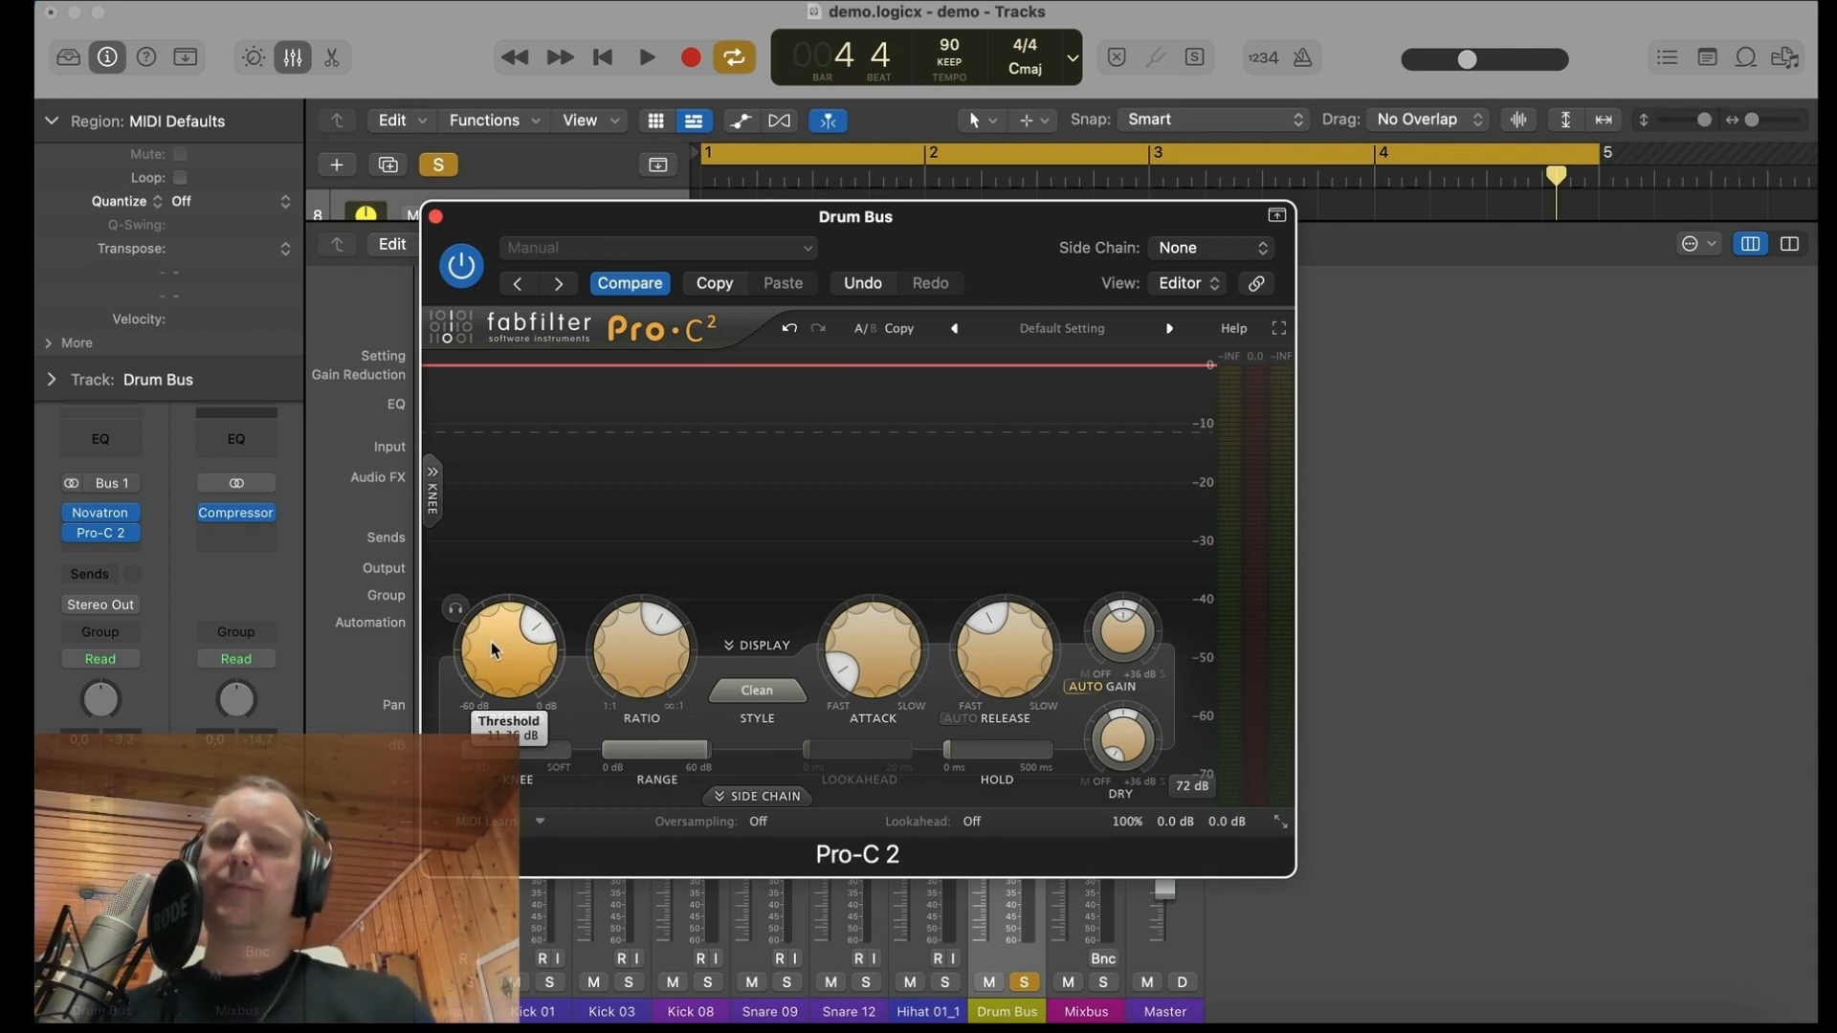
pyautogui.press('space')
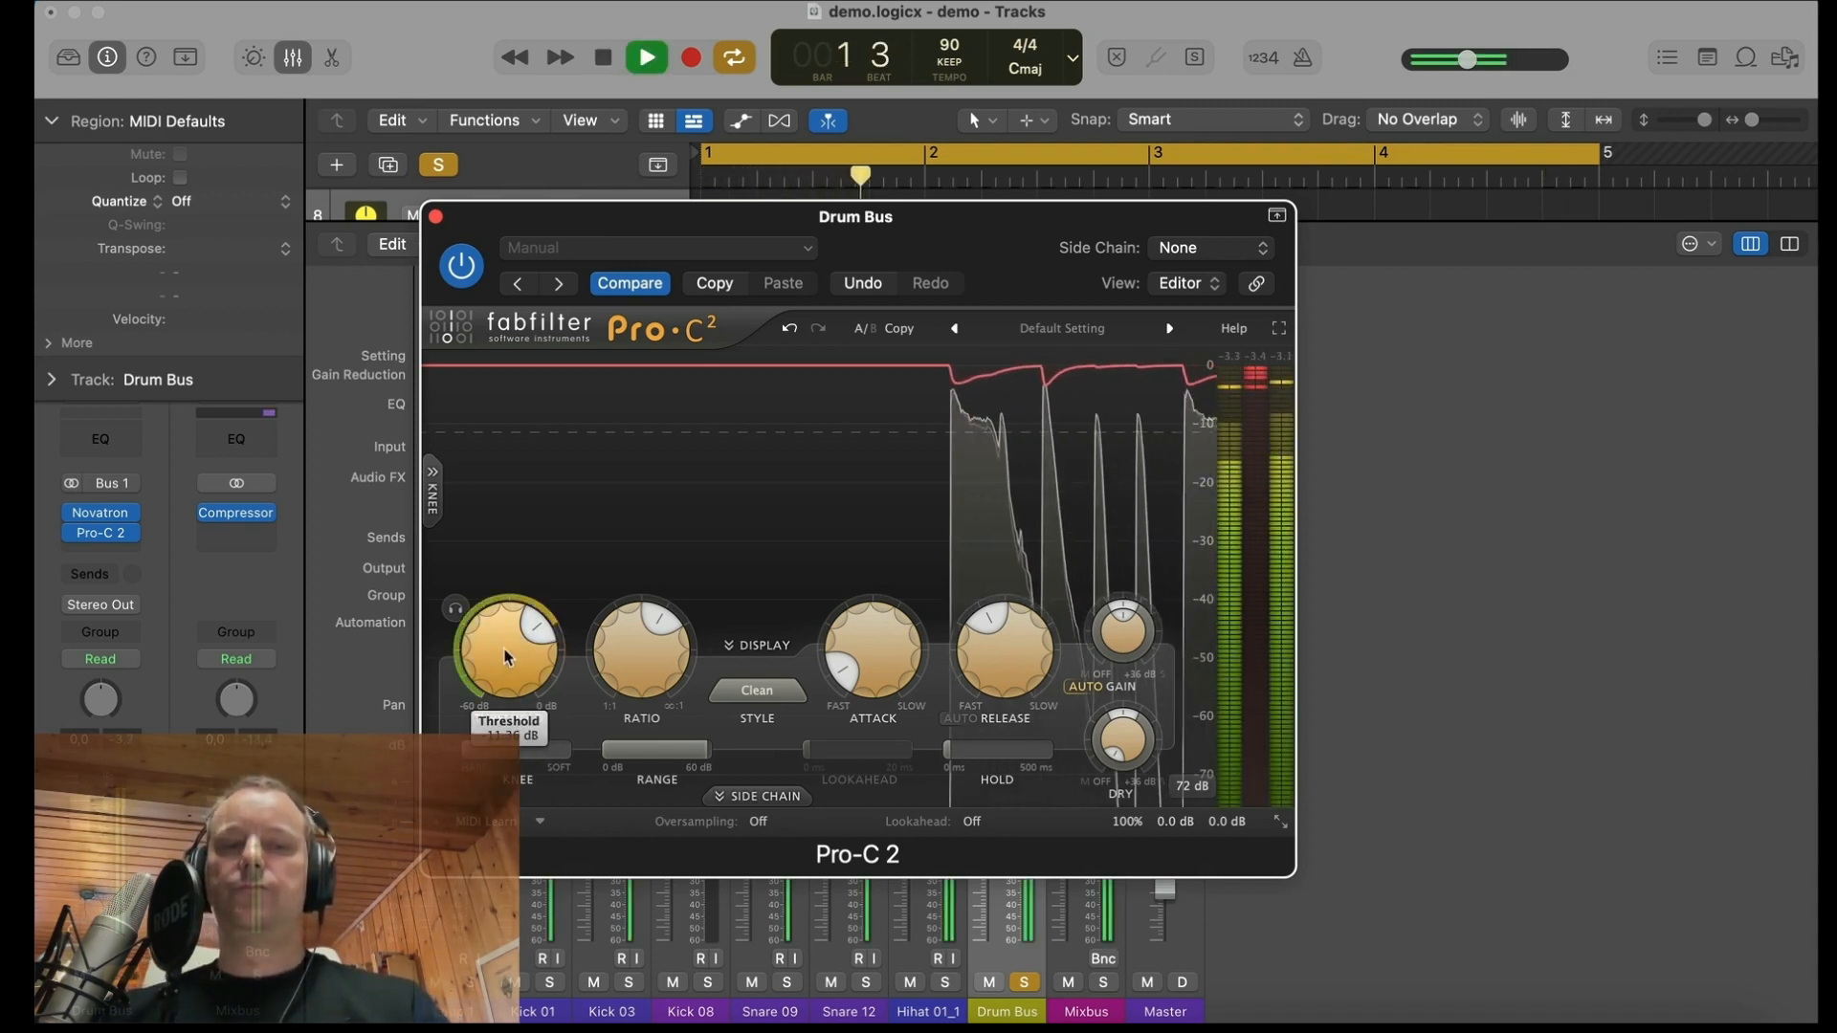
pyautogui.scroll(-15, 508, 665)
pyautogui.scroll(-10, 508, 658)
pyautogui.scroll(17, 505, 650)
pyautogui.scroll(-10, 969, 698)
pyautogui.scroll(10, 969, 698)
pyautogui.press('space')
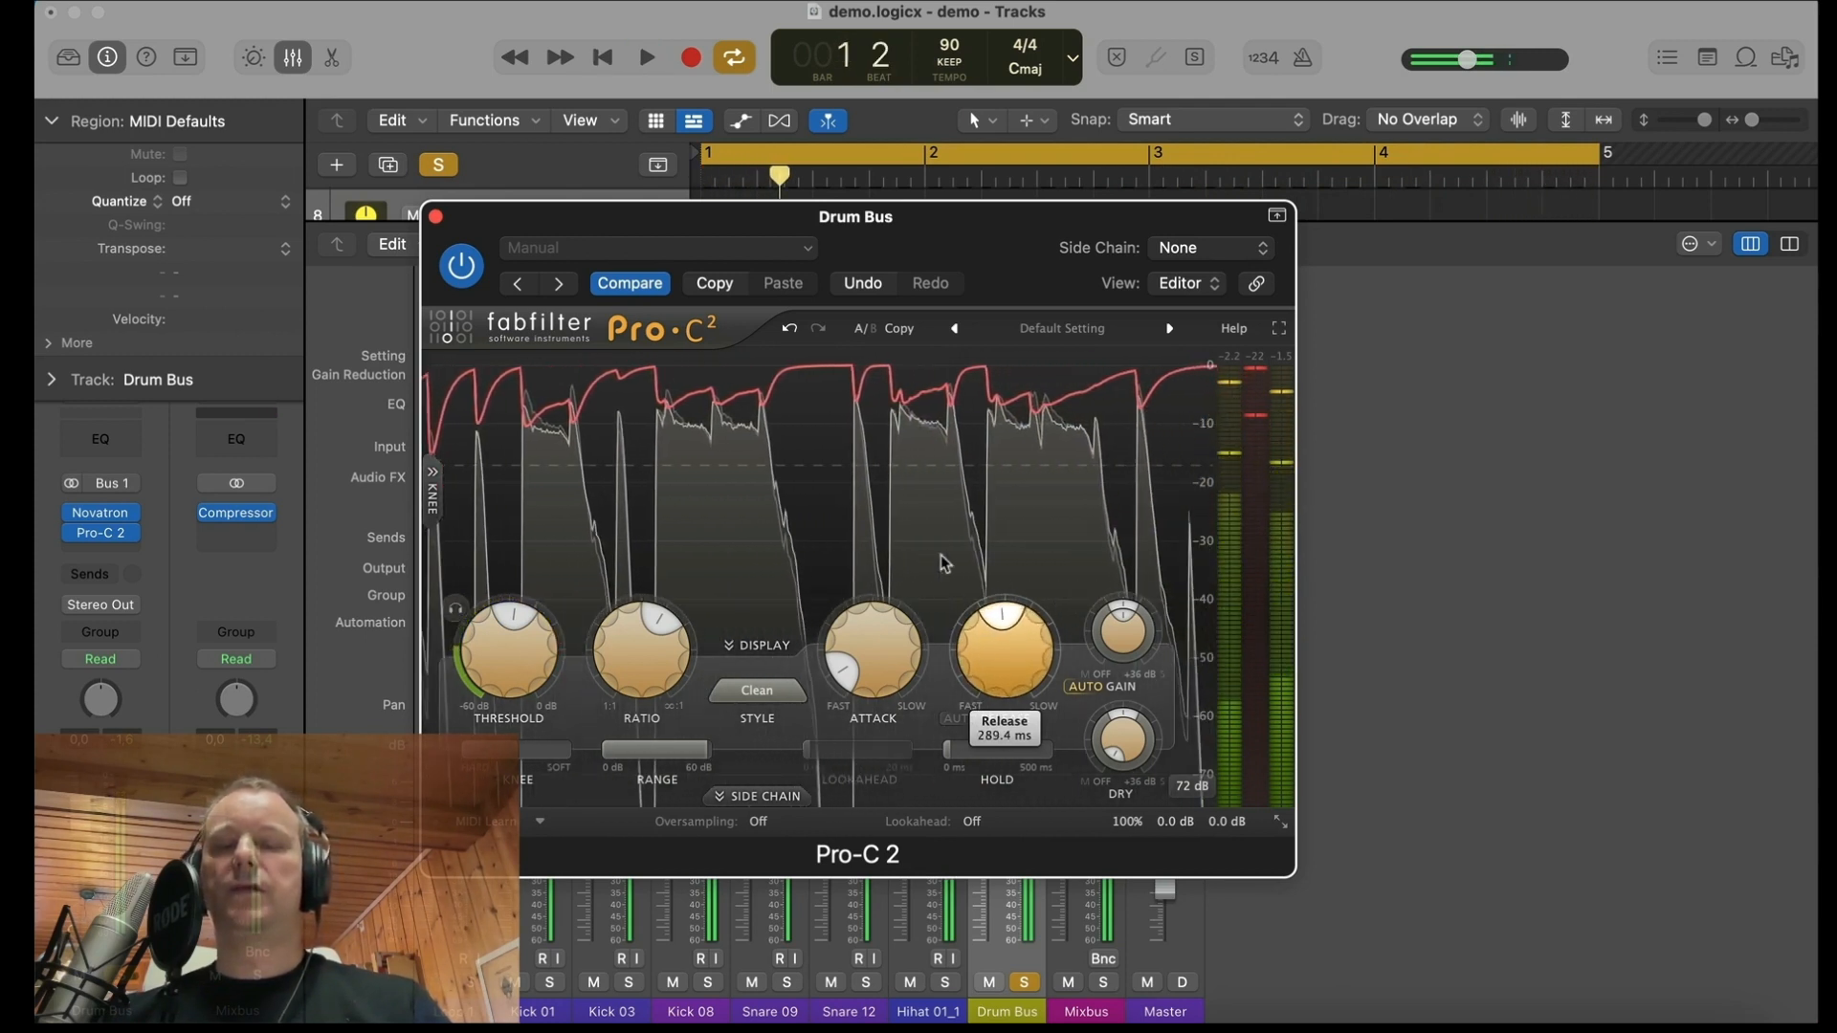
# Step: Audition higher and lower Pro-C 2 thresholds during playback and settle at about -16 dB
pyautogui.moveTo(945, 564); pyautogui.dragTo(946, 567)
pyautogui.moveTo(1003, 669); pyautogui.dragTo(1003, 665)
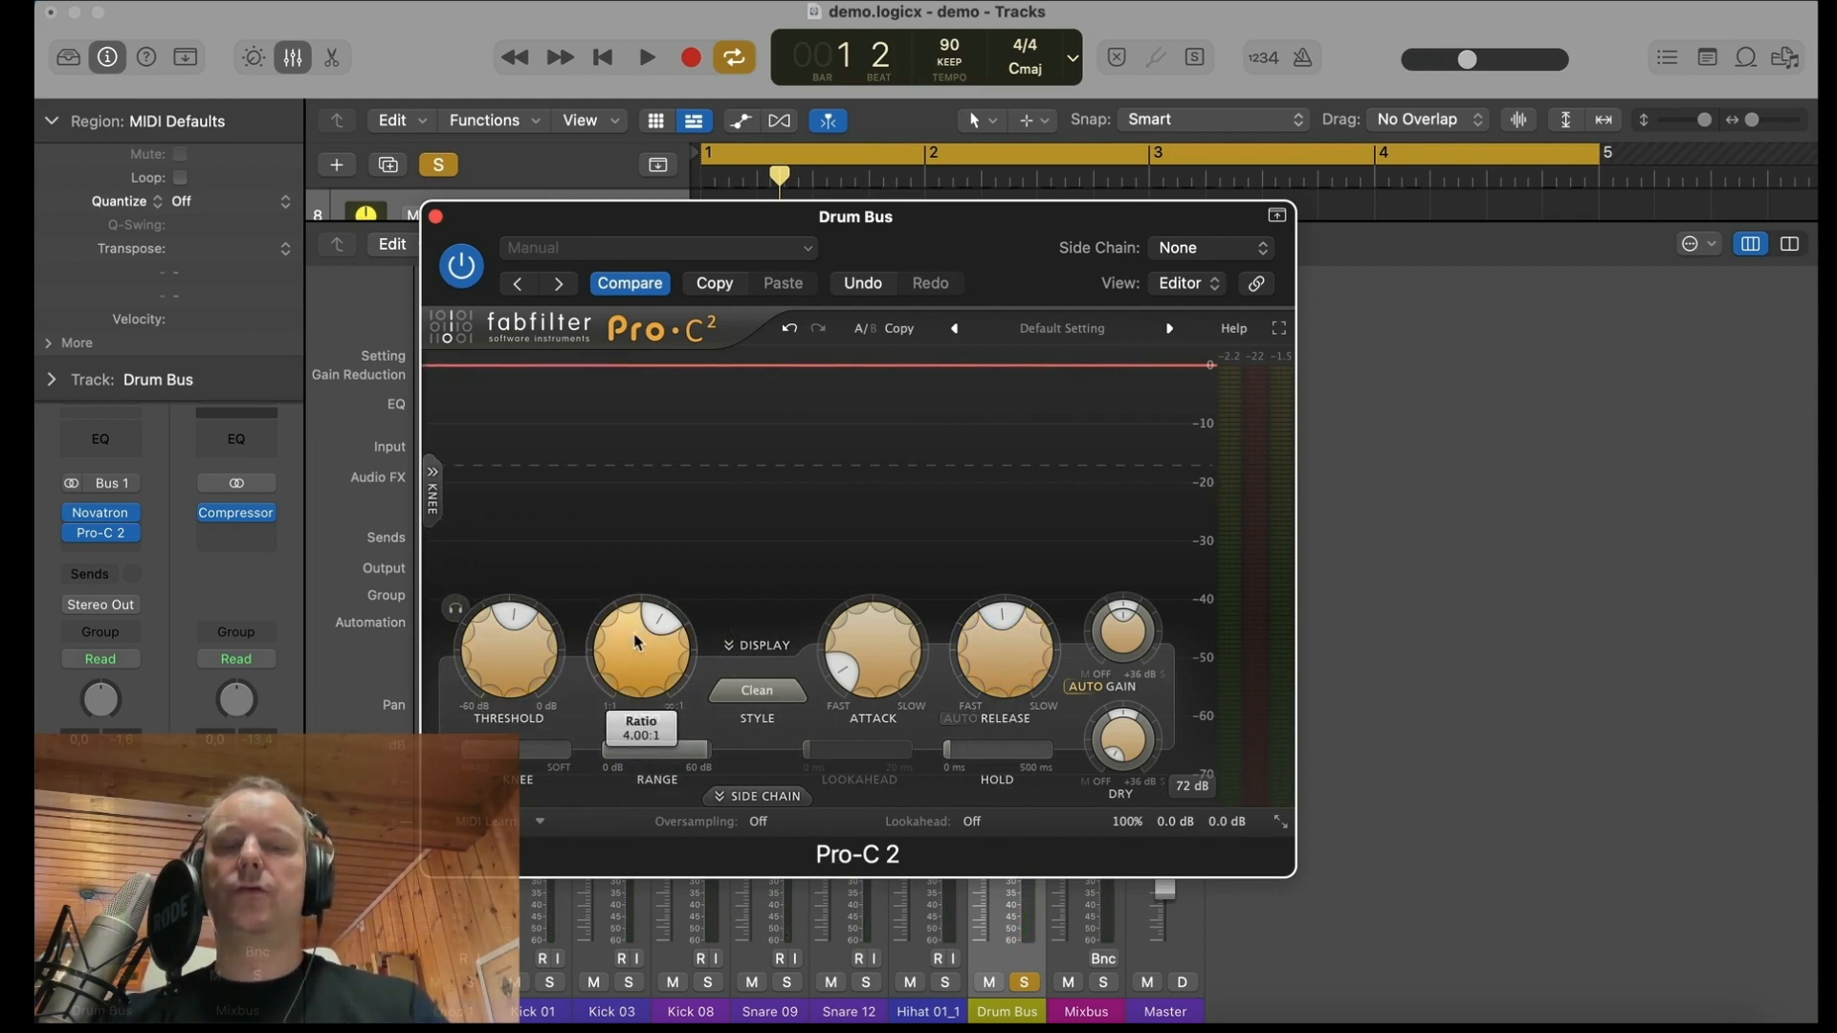
pyautogui.press('space')
pyautogui.moveTo(497, 675); pyautogui.dragTo(476, 630)
pyautogui.press('space')
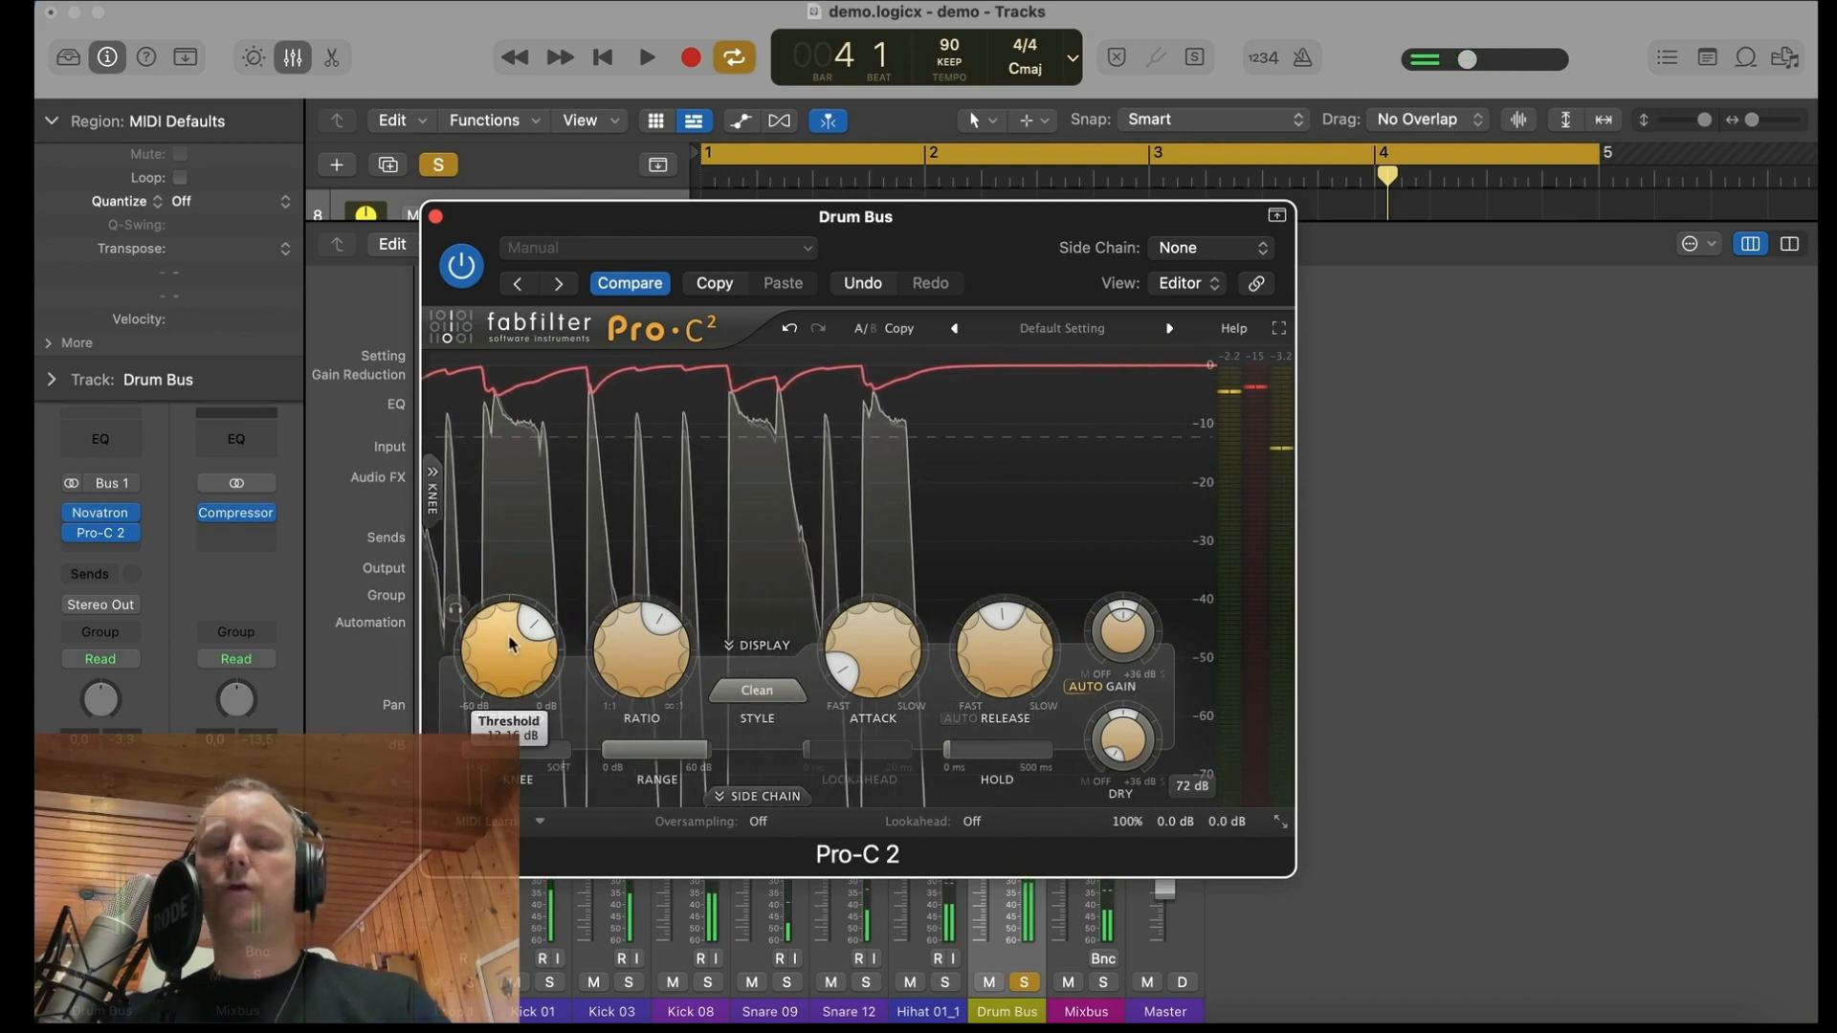
pyautogui.press('space')
pyautogui.scroll(-2, 509, 644)
pyautogui.scroll(-3, 509, 644)
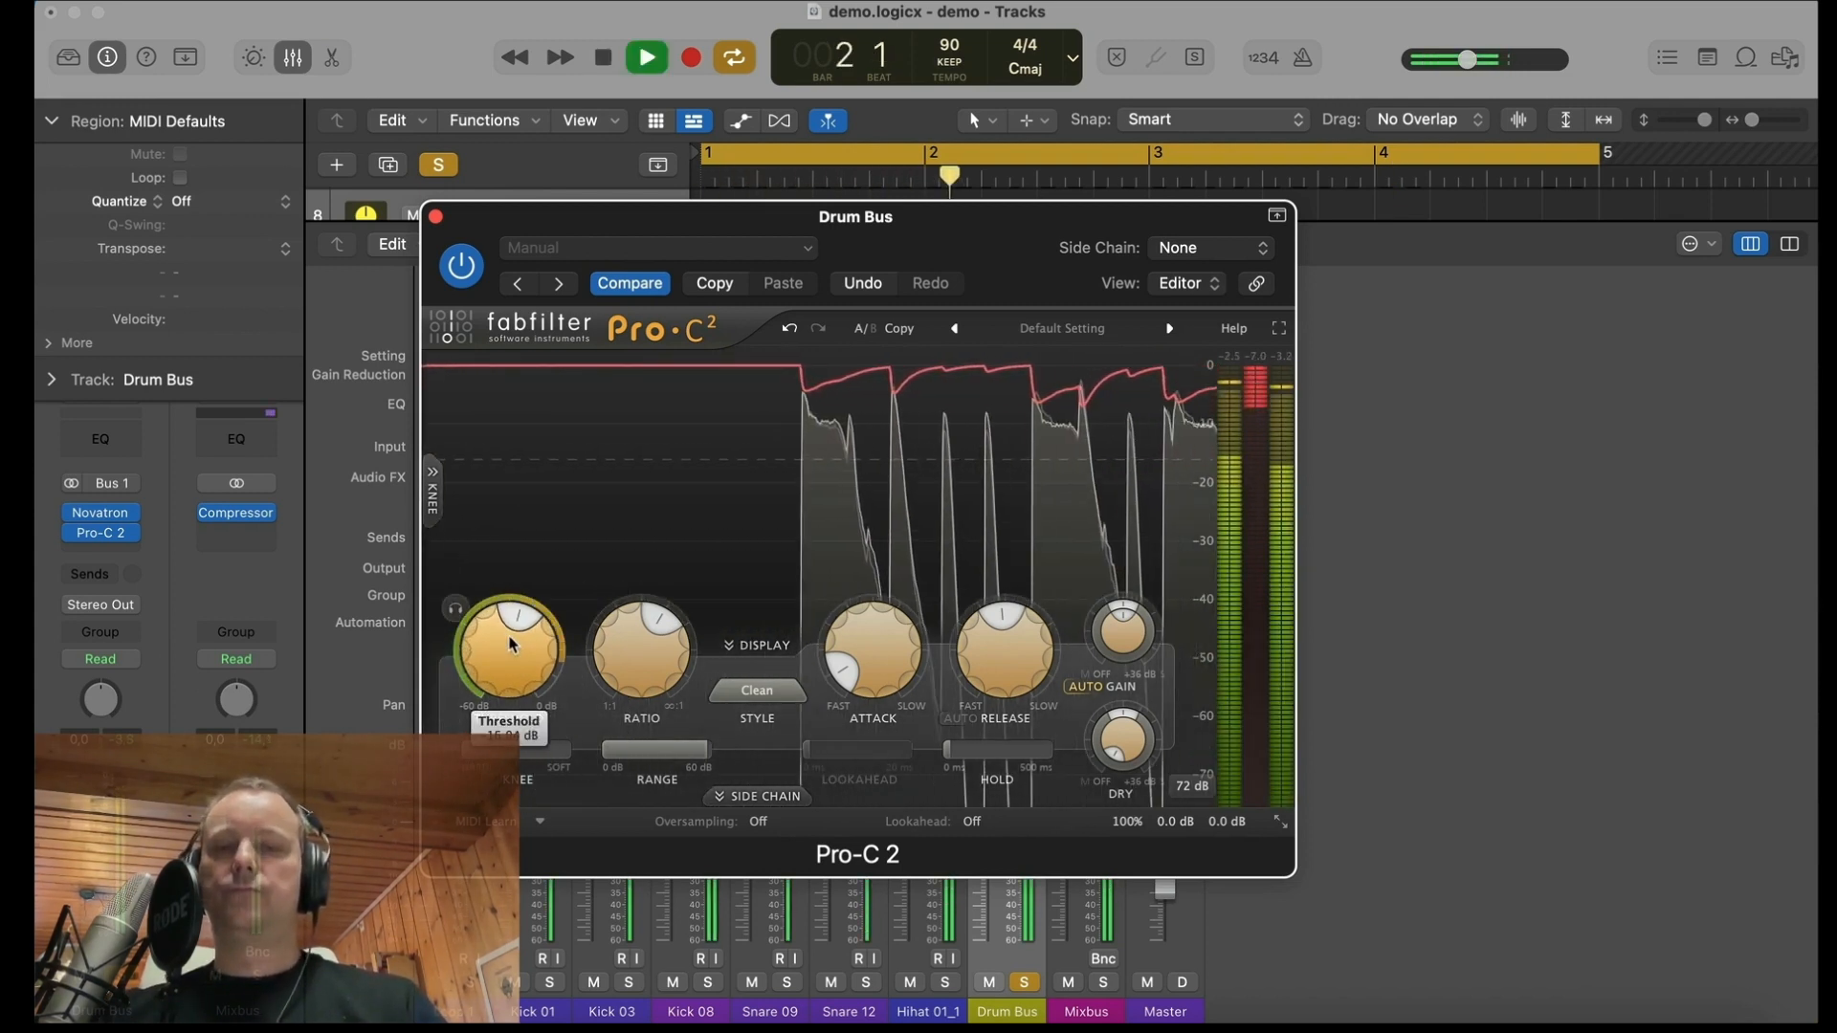
pyautogui.press('space')
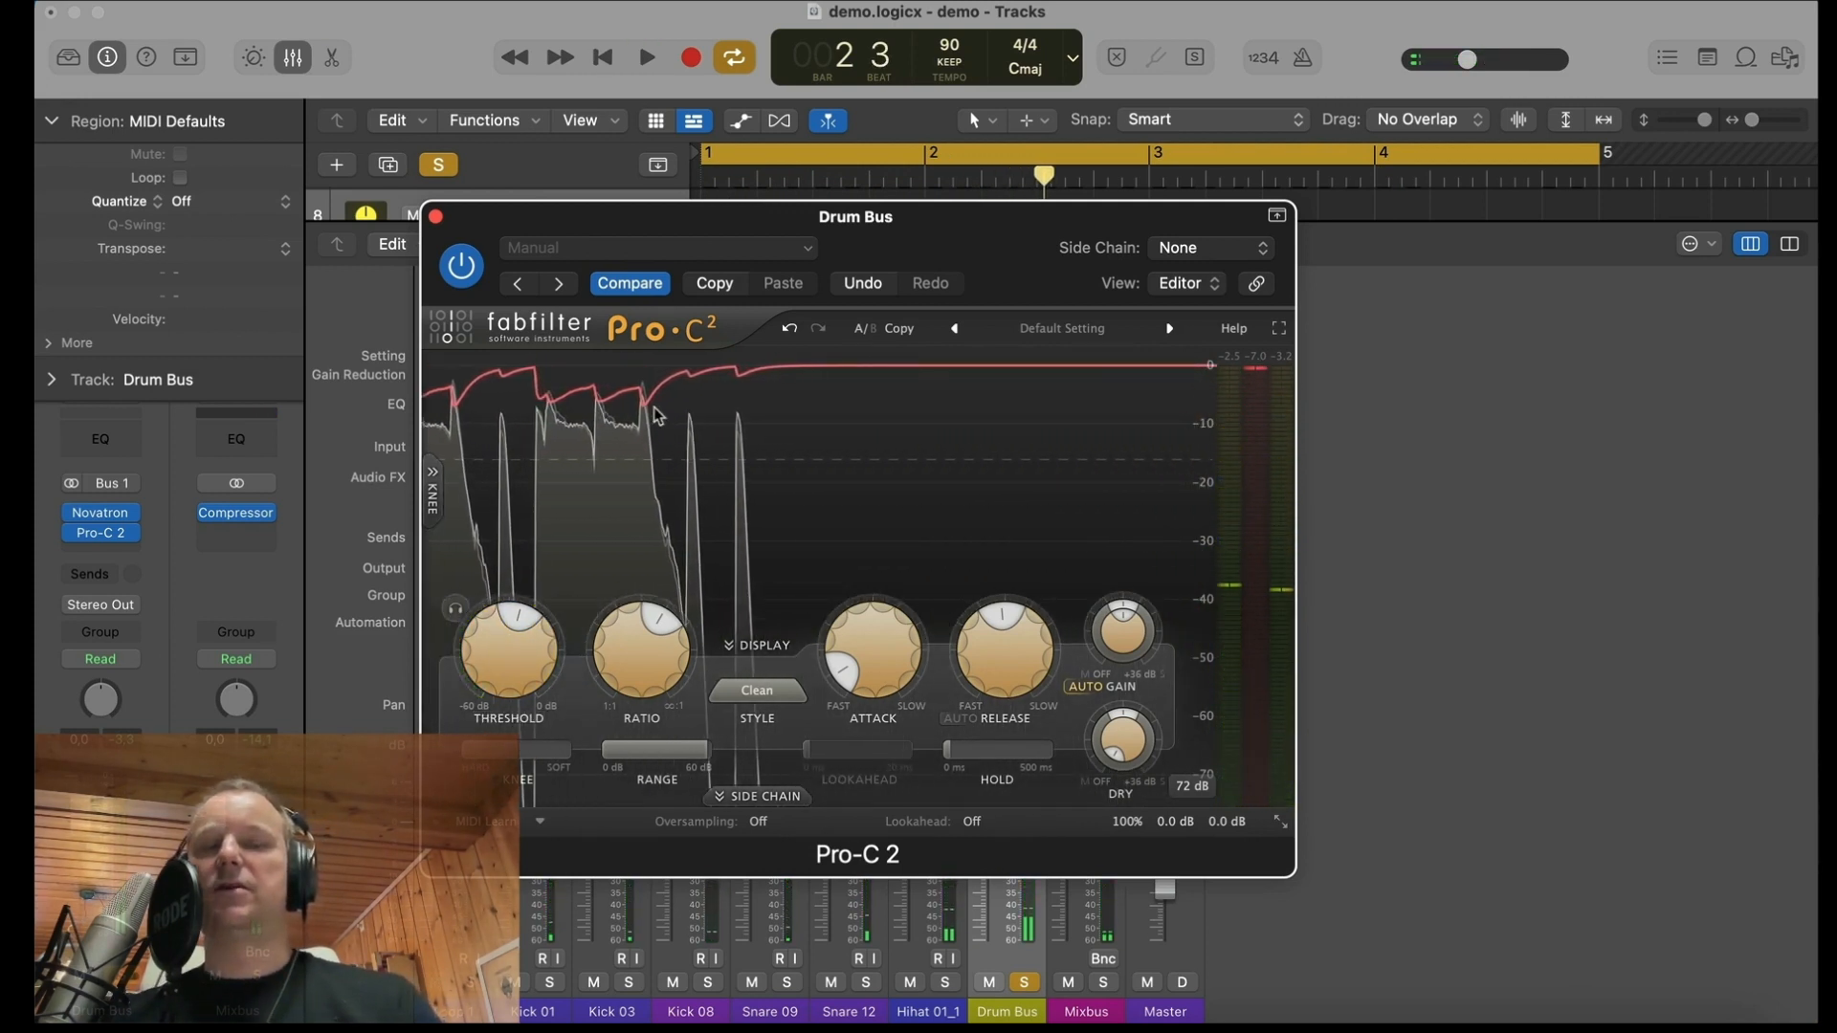
# Step: Lower Pro-C 2's wet gain to -4.99 dB and its output level to -2.6 dB
pyautogui.moveTo(1118, 755)
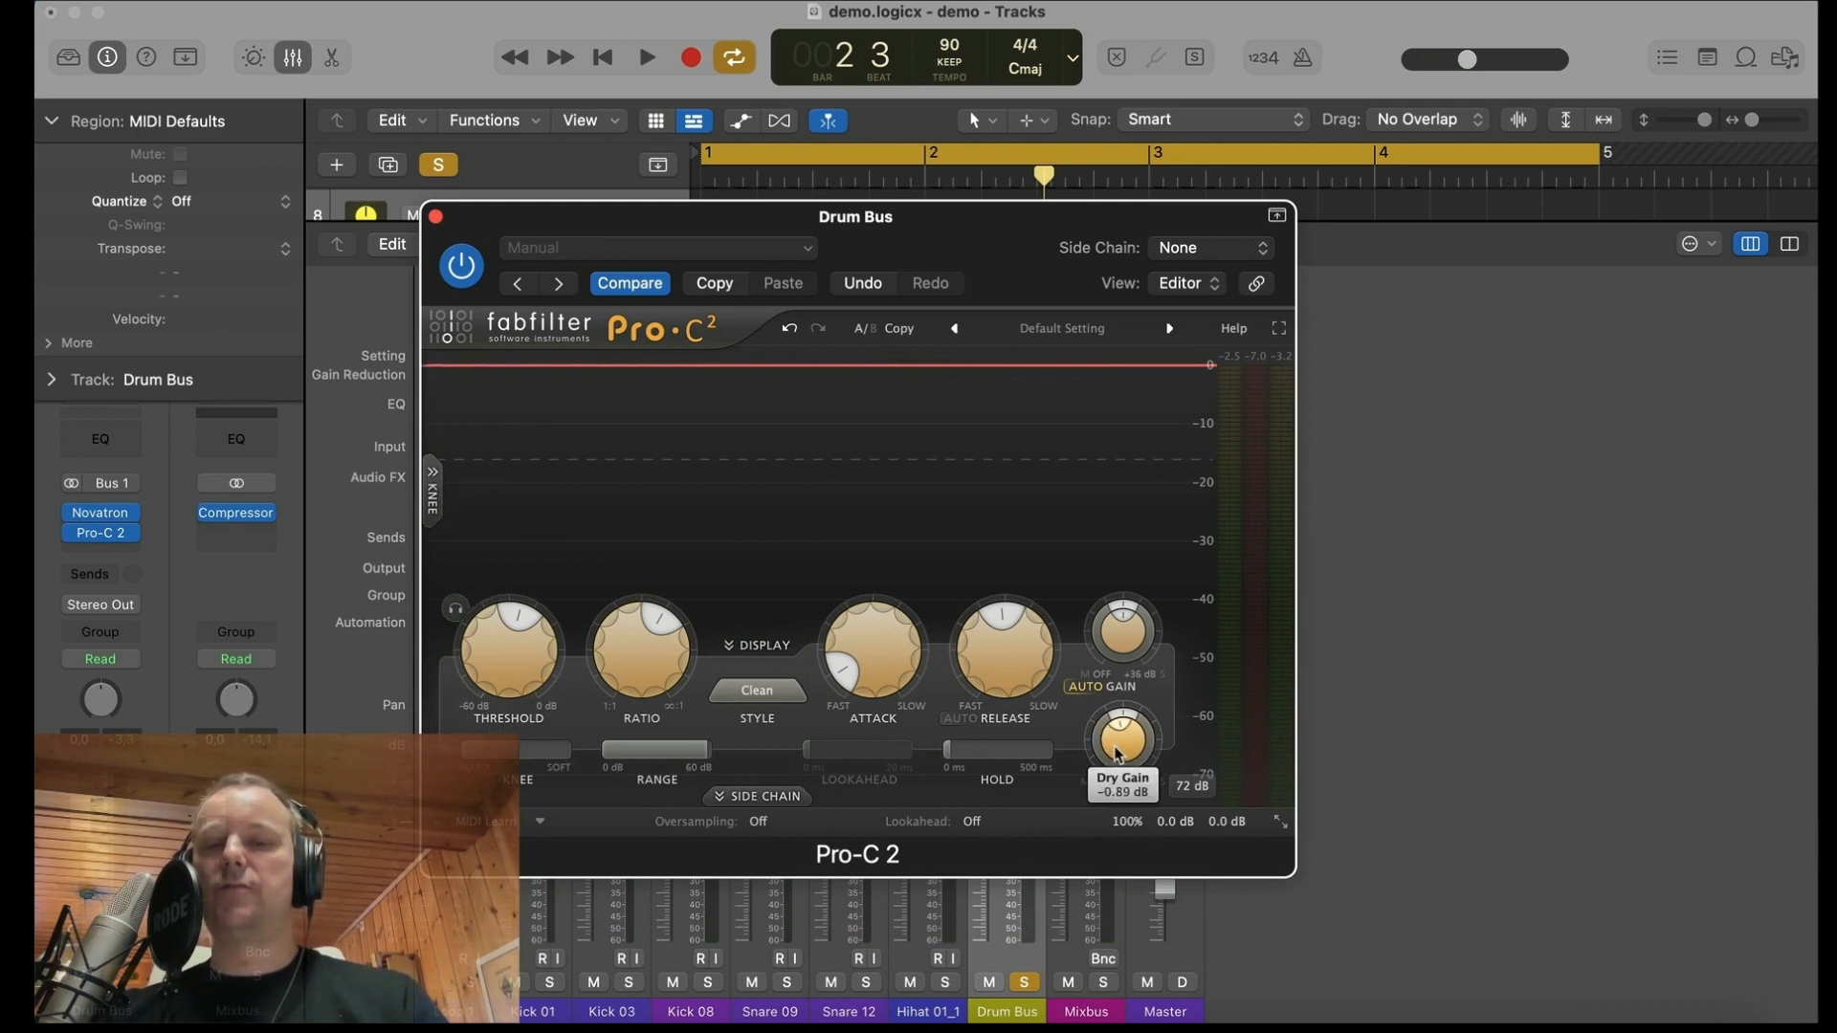
pyautogui.moveTo(1128, 630)
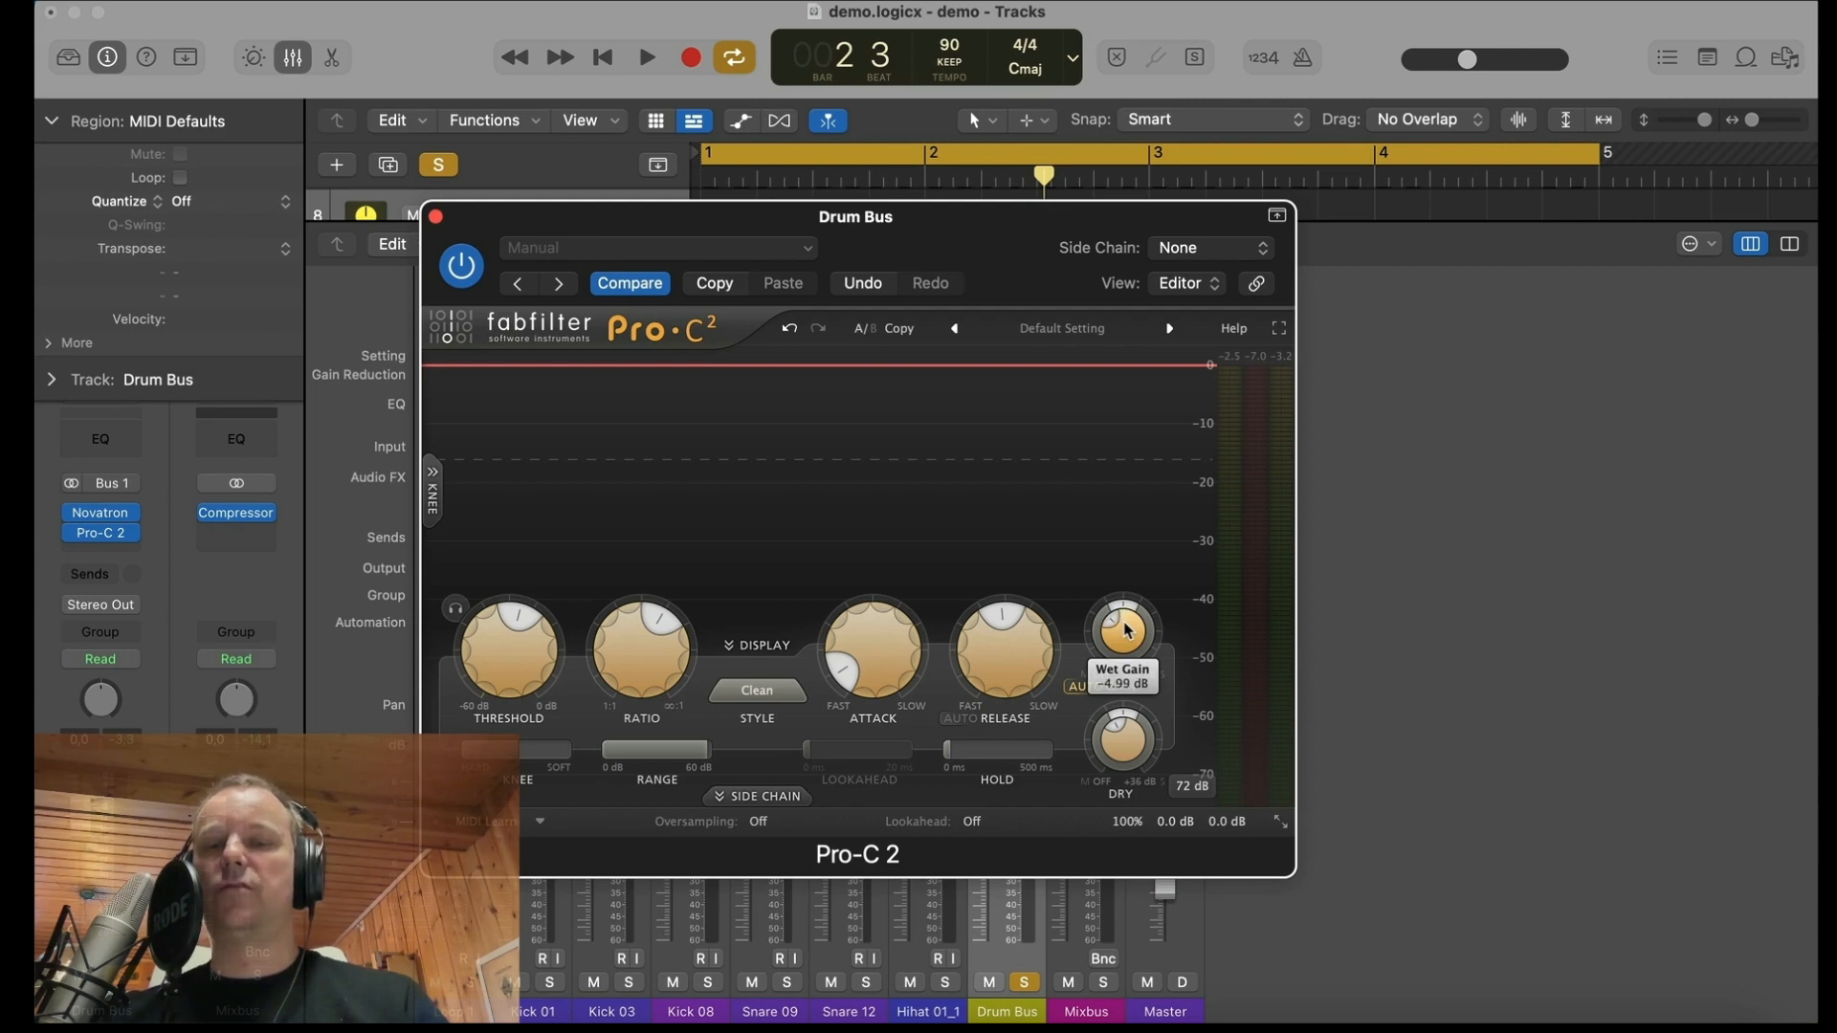
pyautogui.click(1275, 823)
pyautogui.scroll(-5, 1224, 823)
pyautogui.press('space')
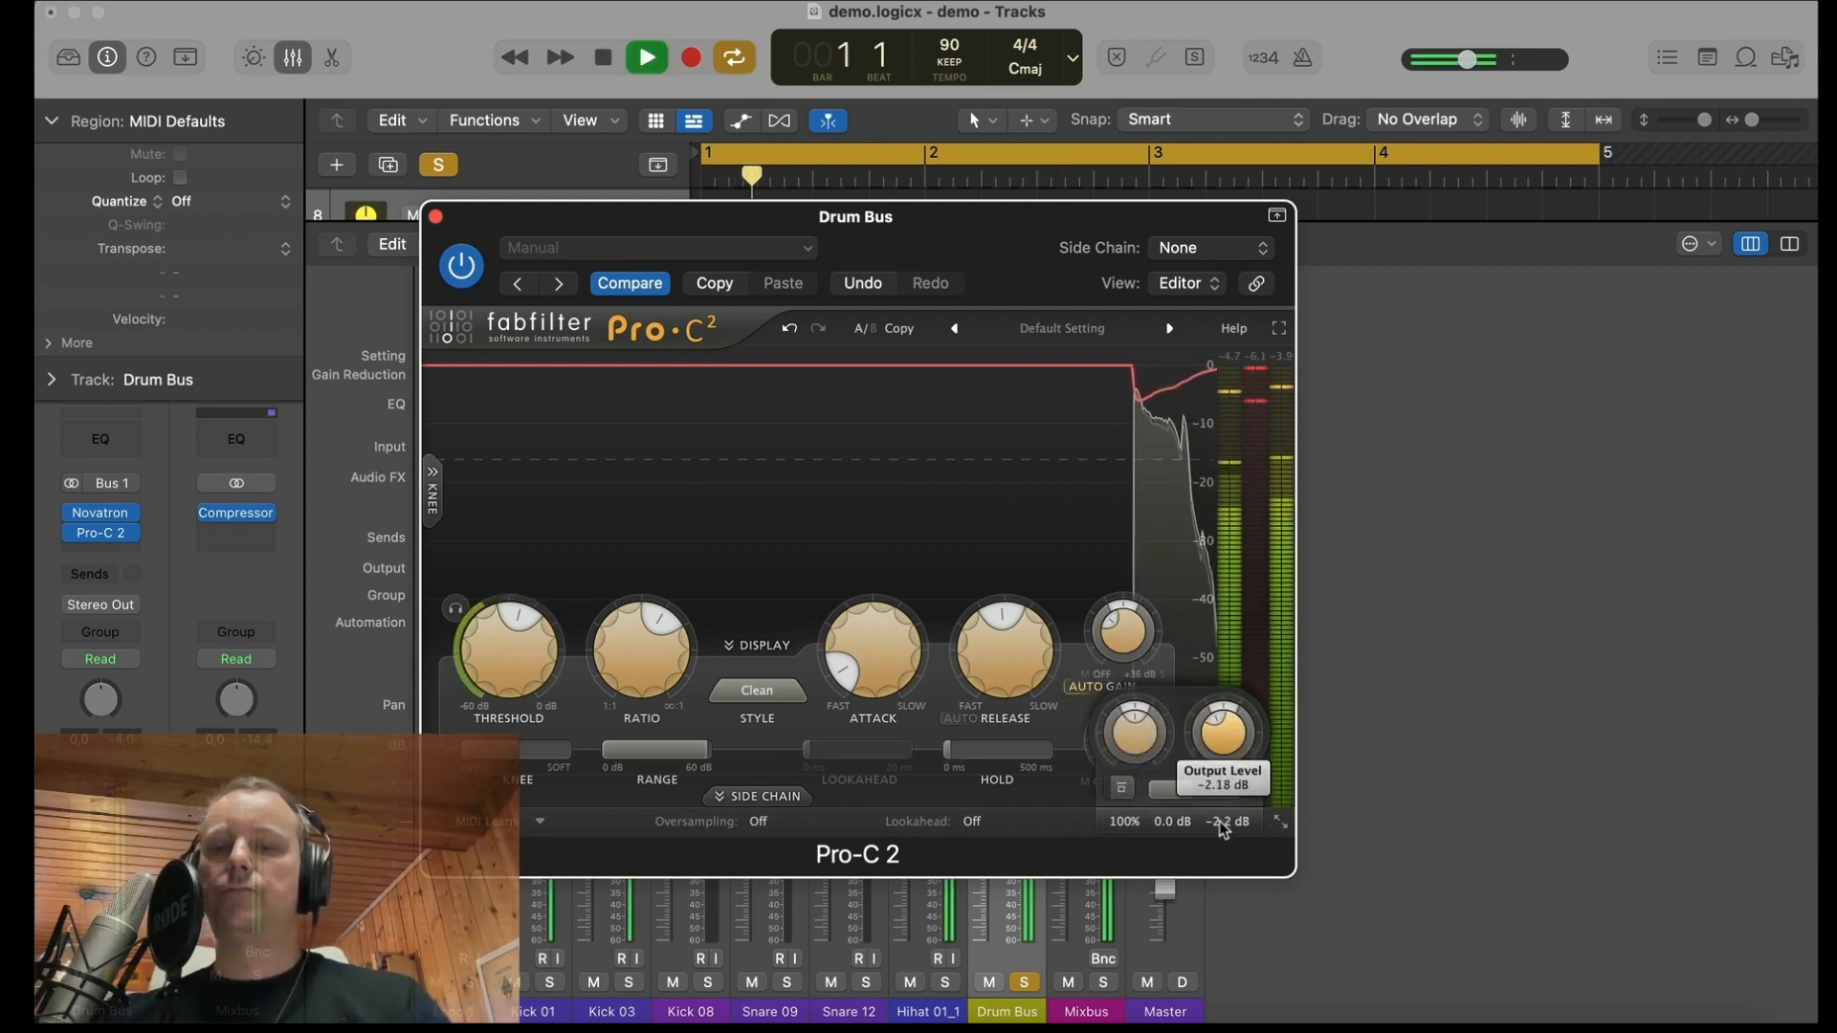
pyautogui.scroll(-2, 1220, 825)
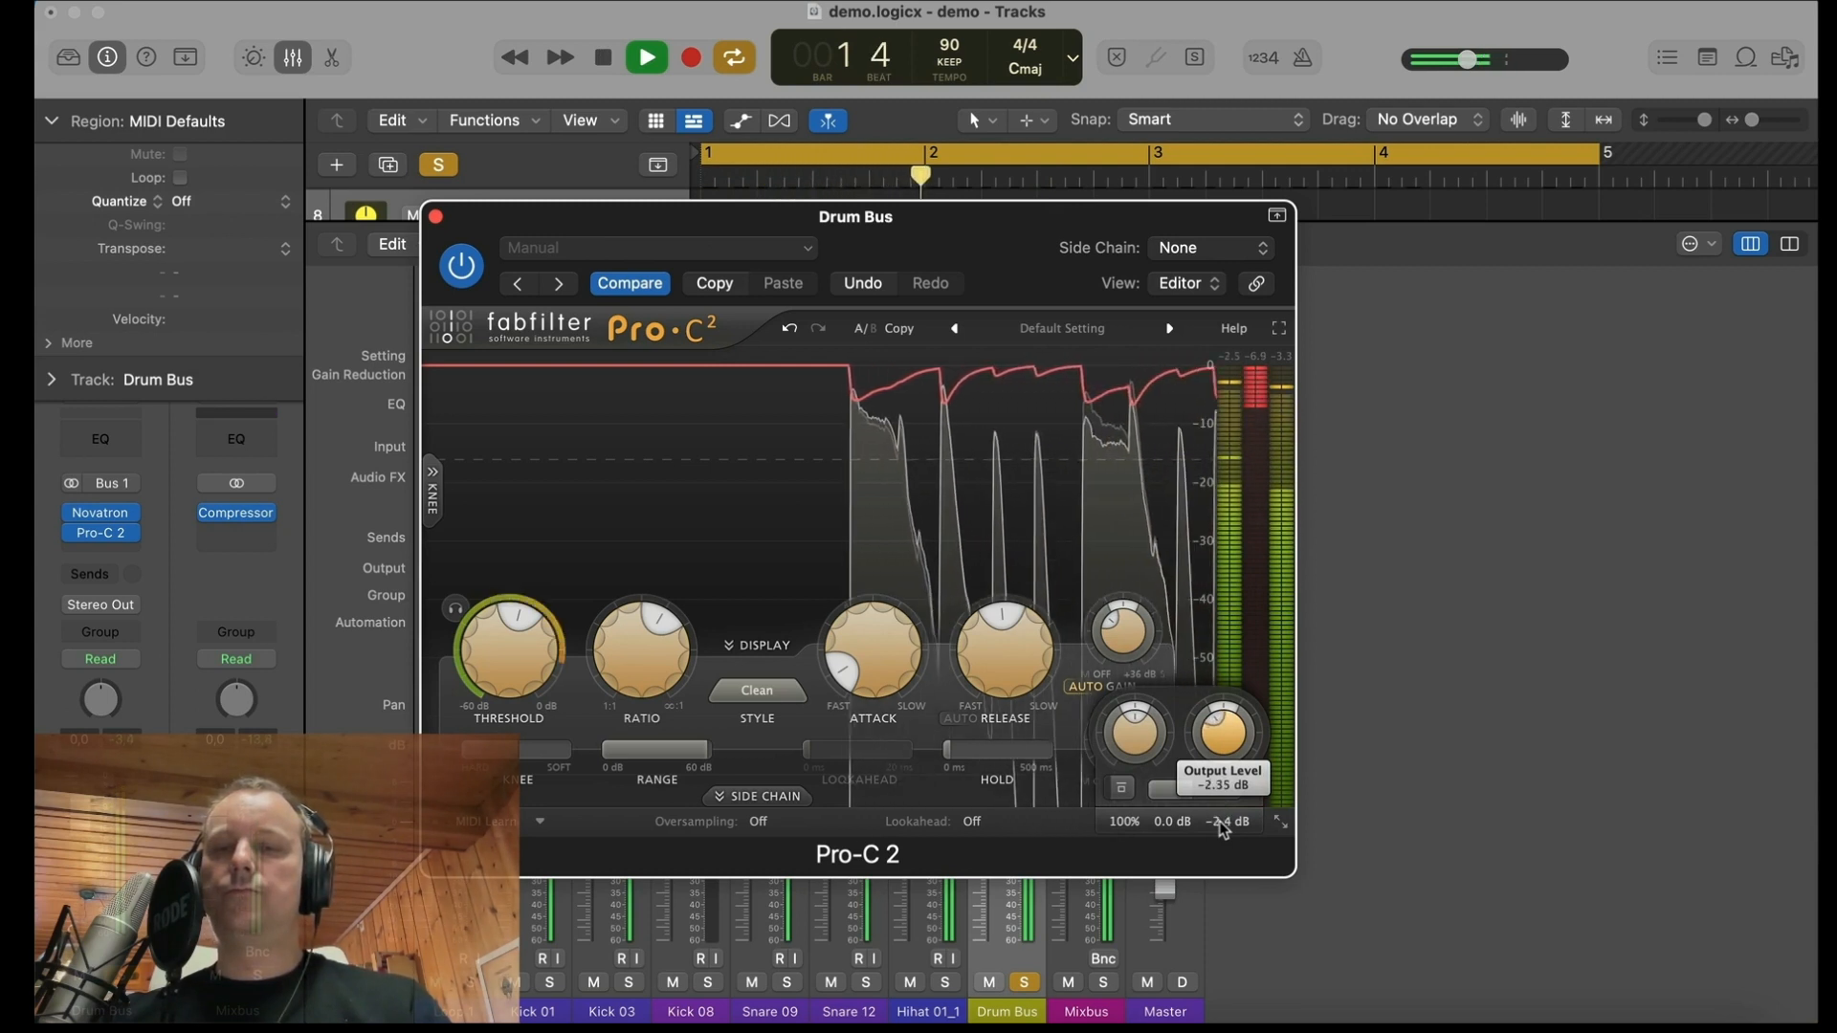
pyautogui.scroll(-2, 1219, 821)
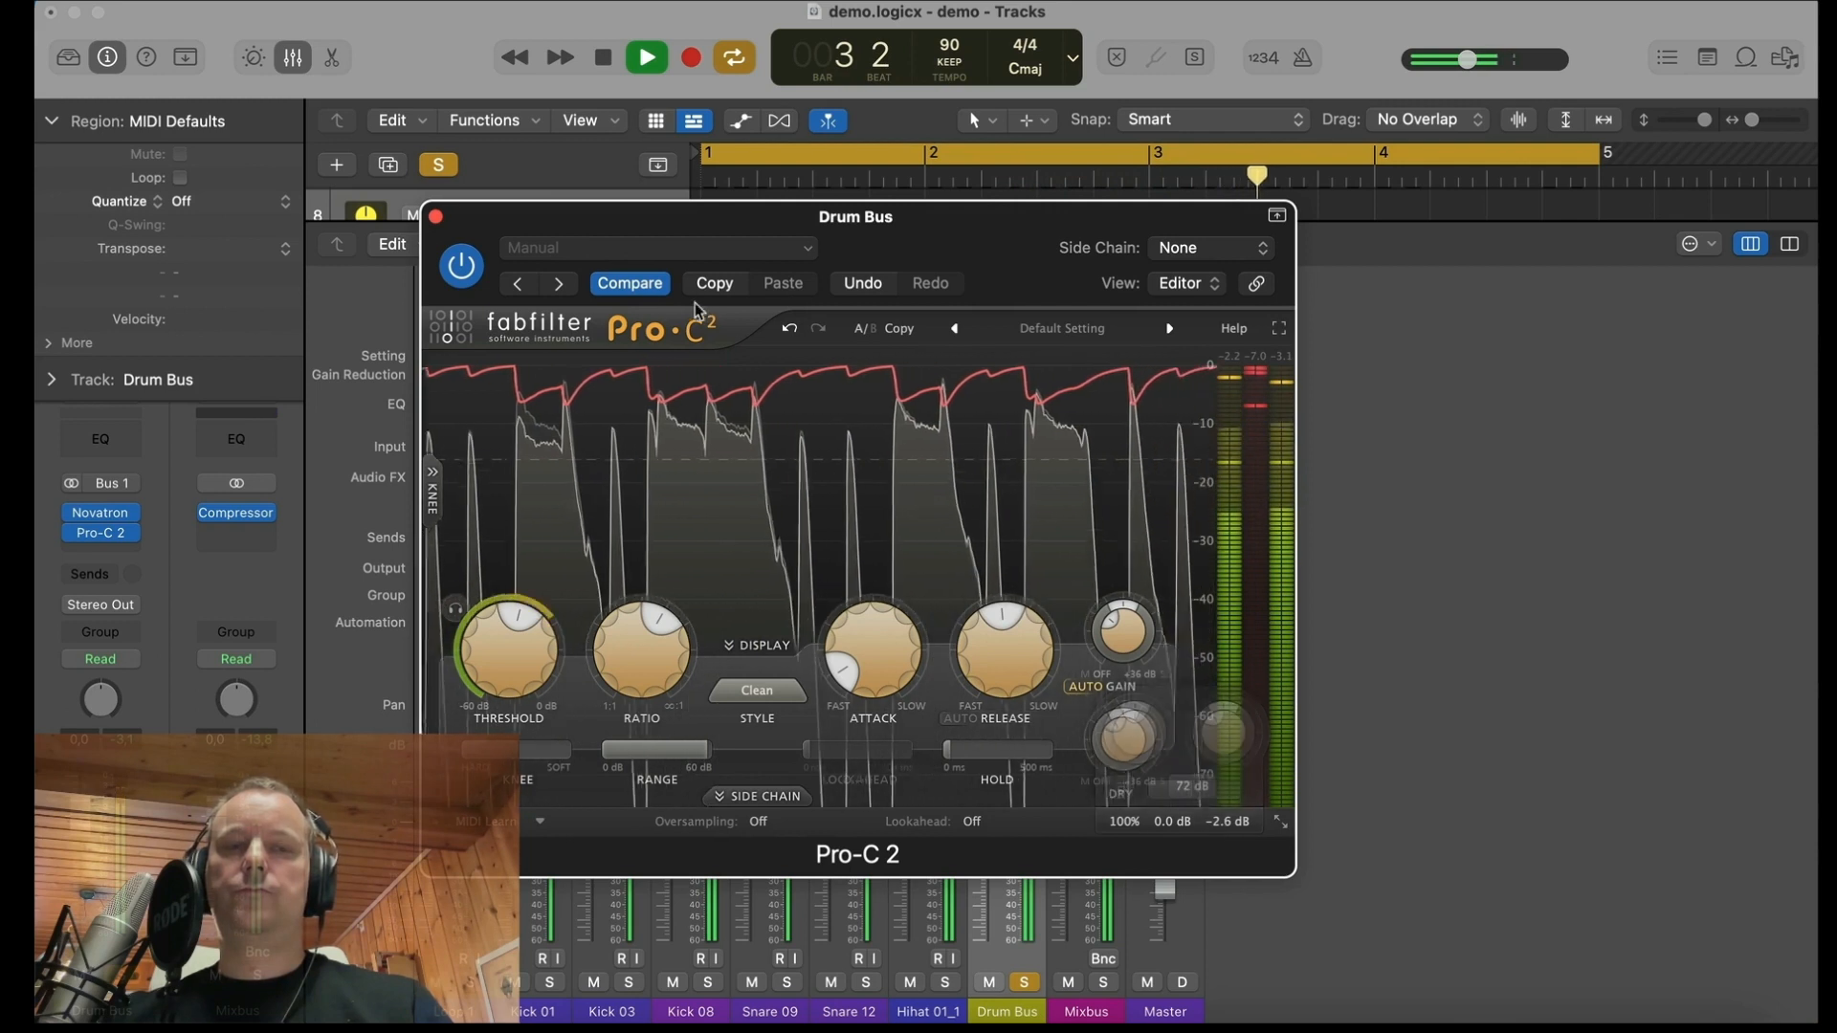
# Step: Compare the drums with Pro-C 2 bypassed and active, and with Novatron and Pro-C 2 both bypassed, leaving both active
pyautogui.click(461, 264)
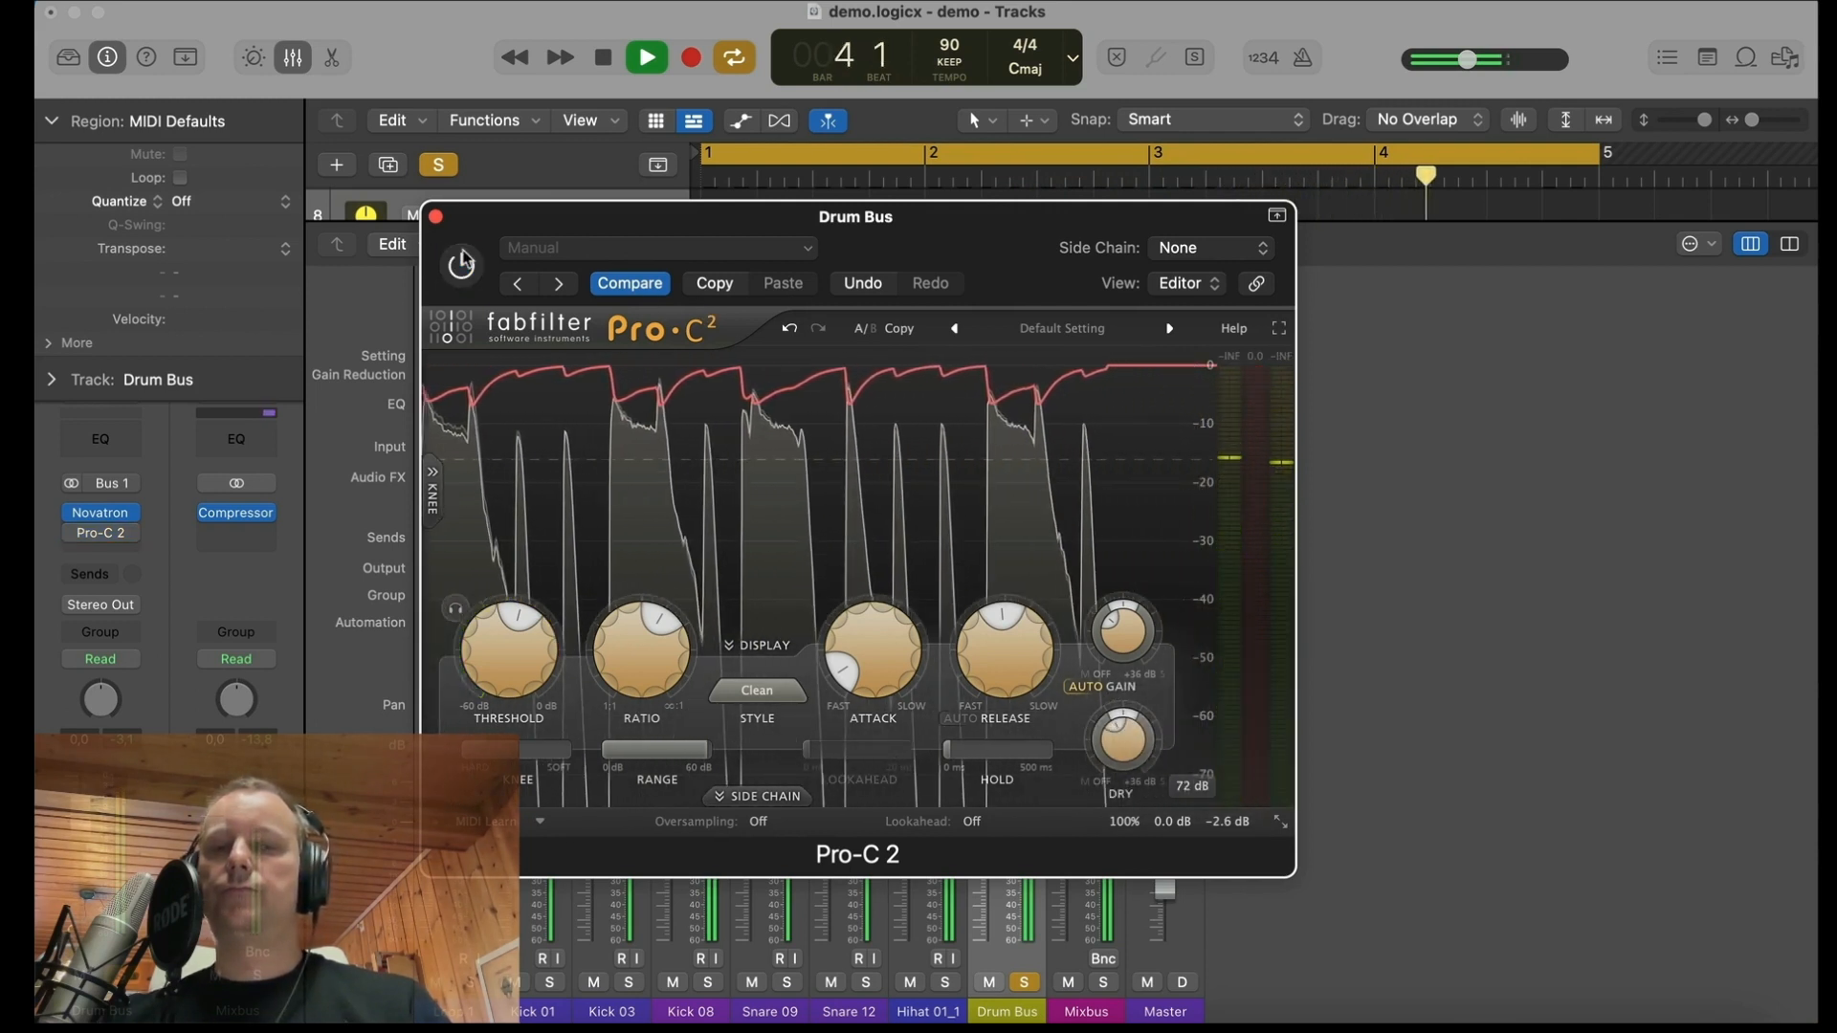
pyautogui.click(461, 264)
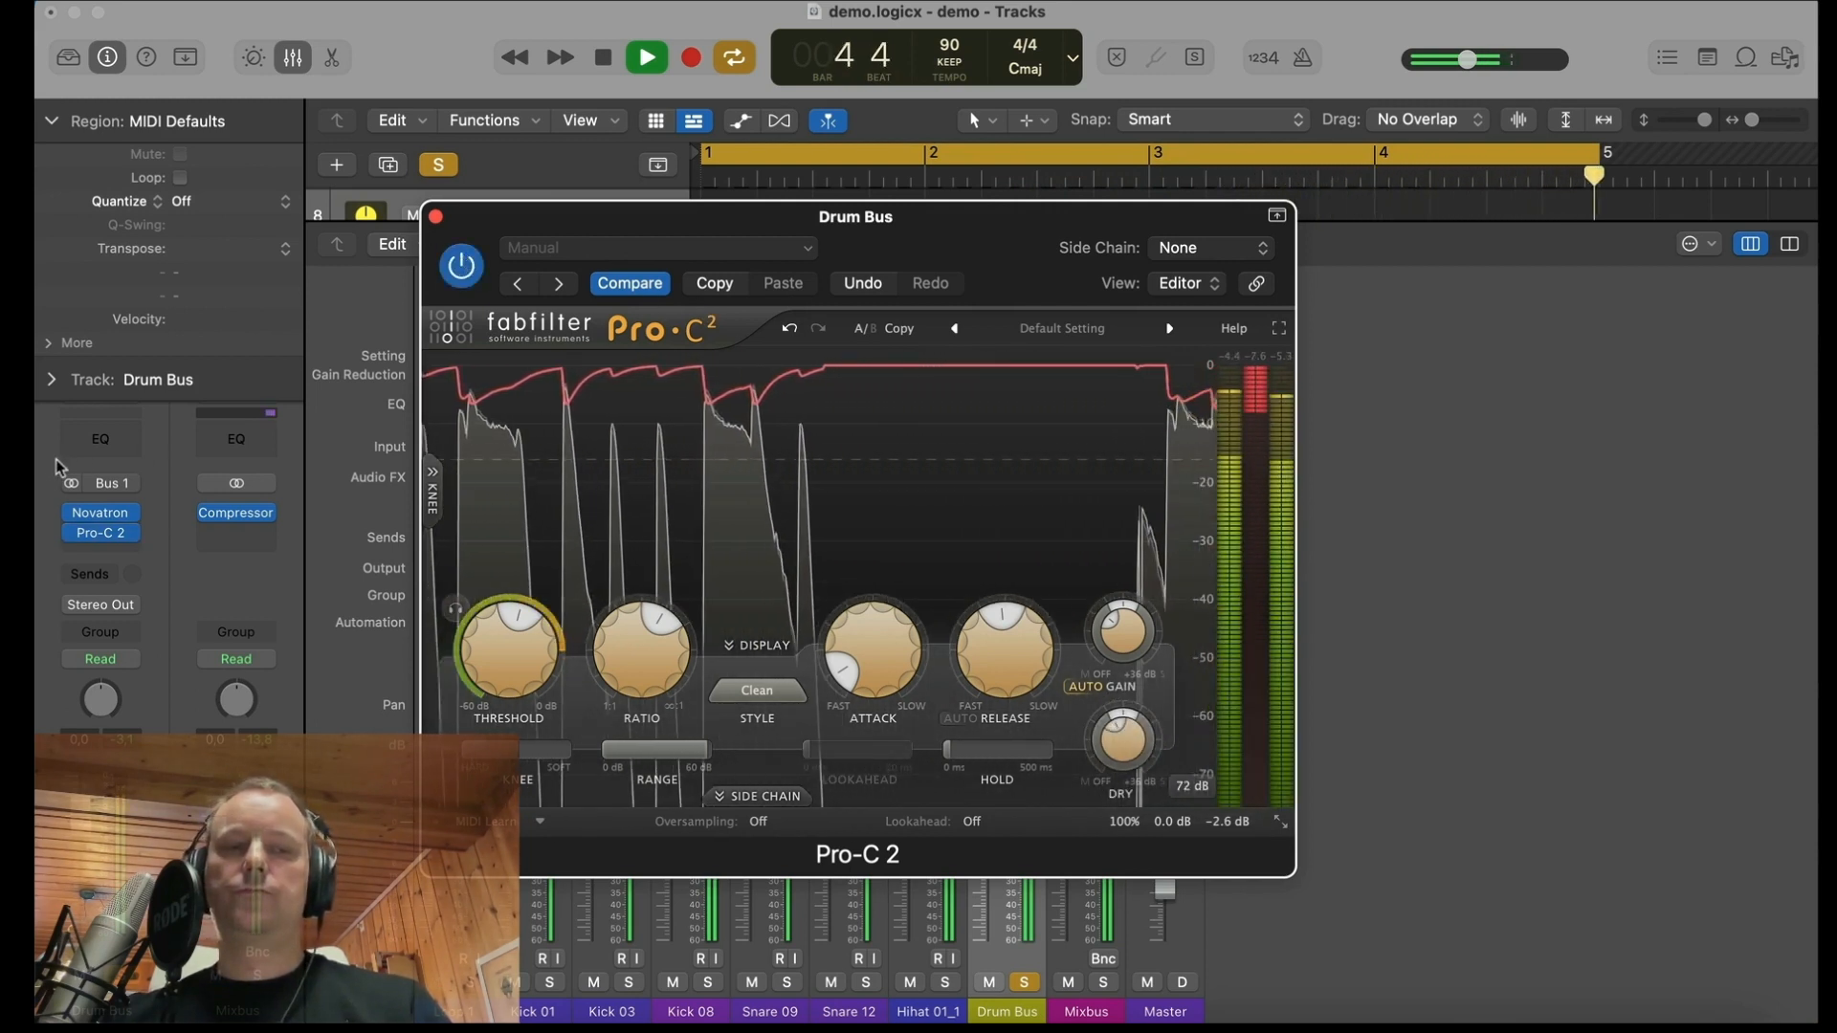
pyautogui.moveTo(70, 533); pyautogui.dragTo(71, 514)
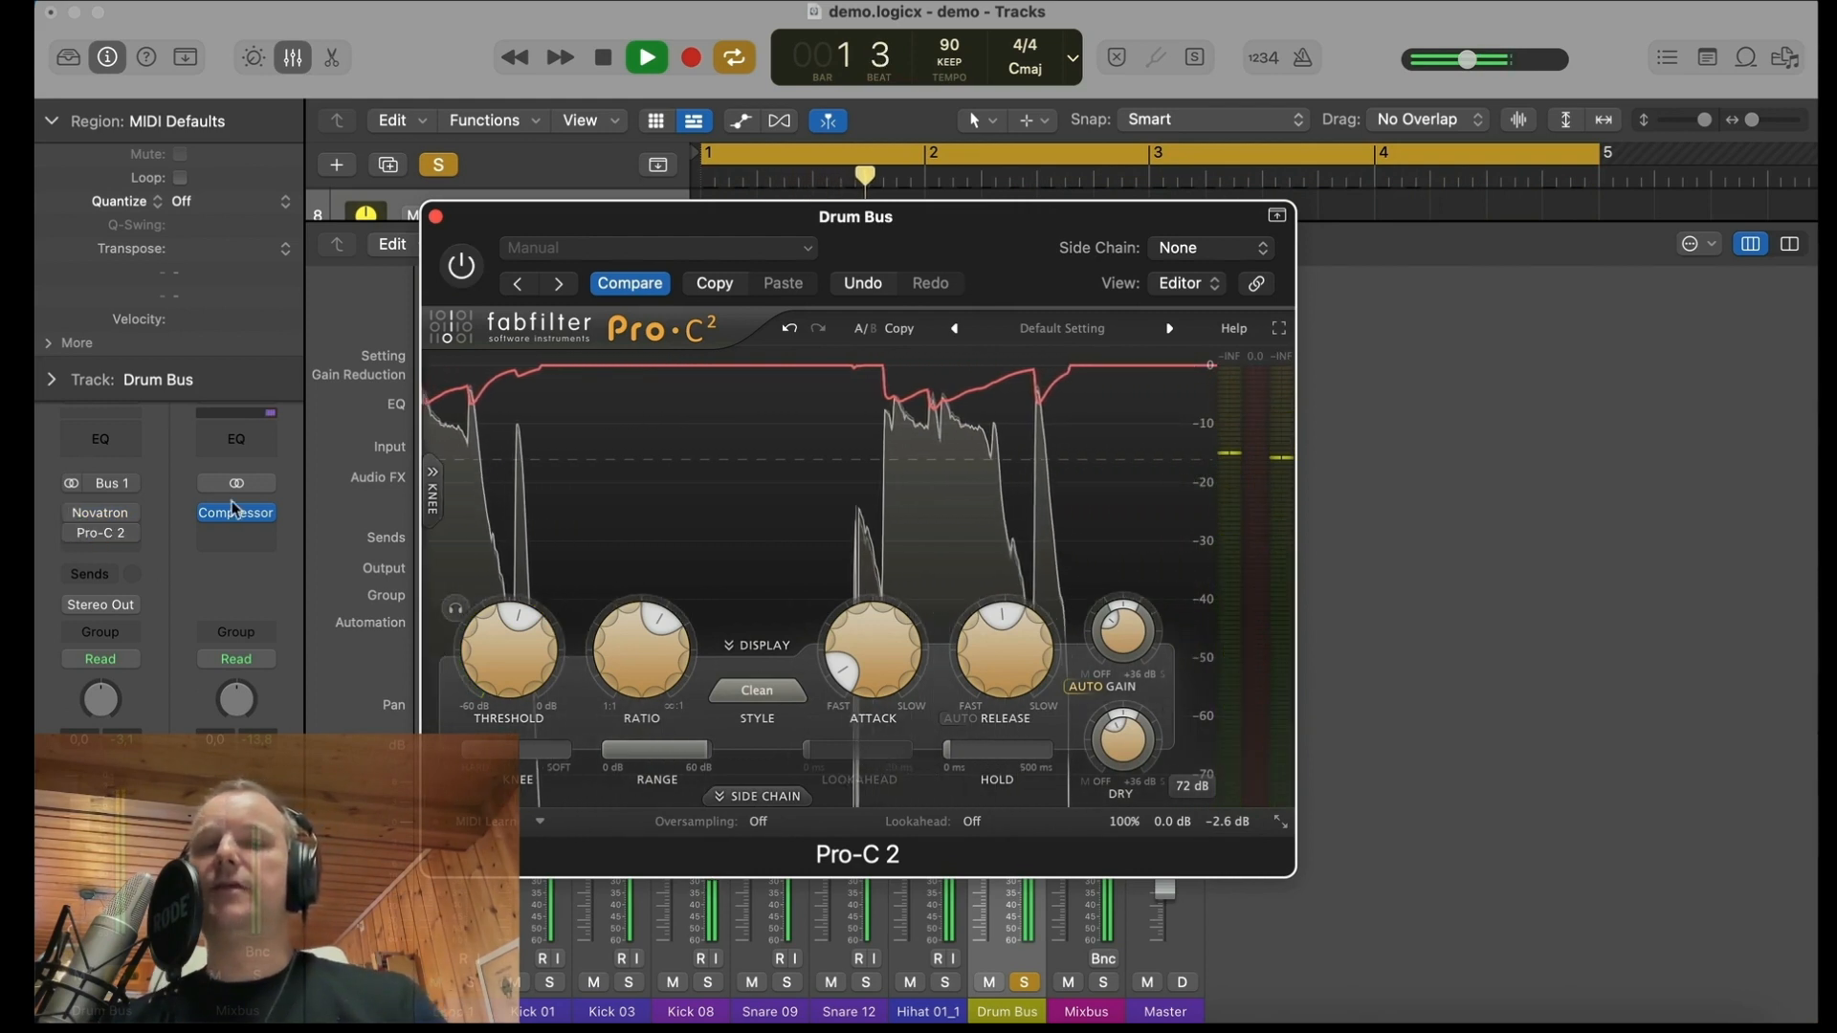
pyautogui.click(72, 513)
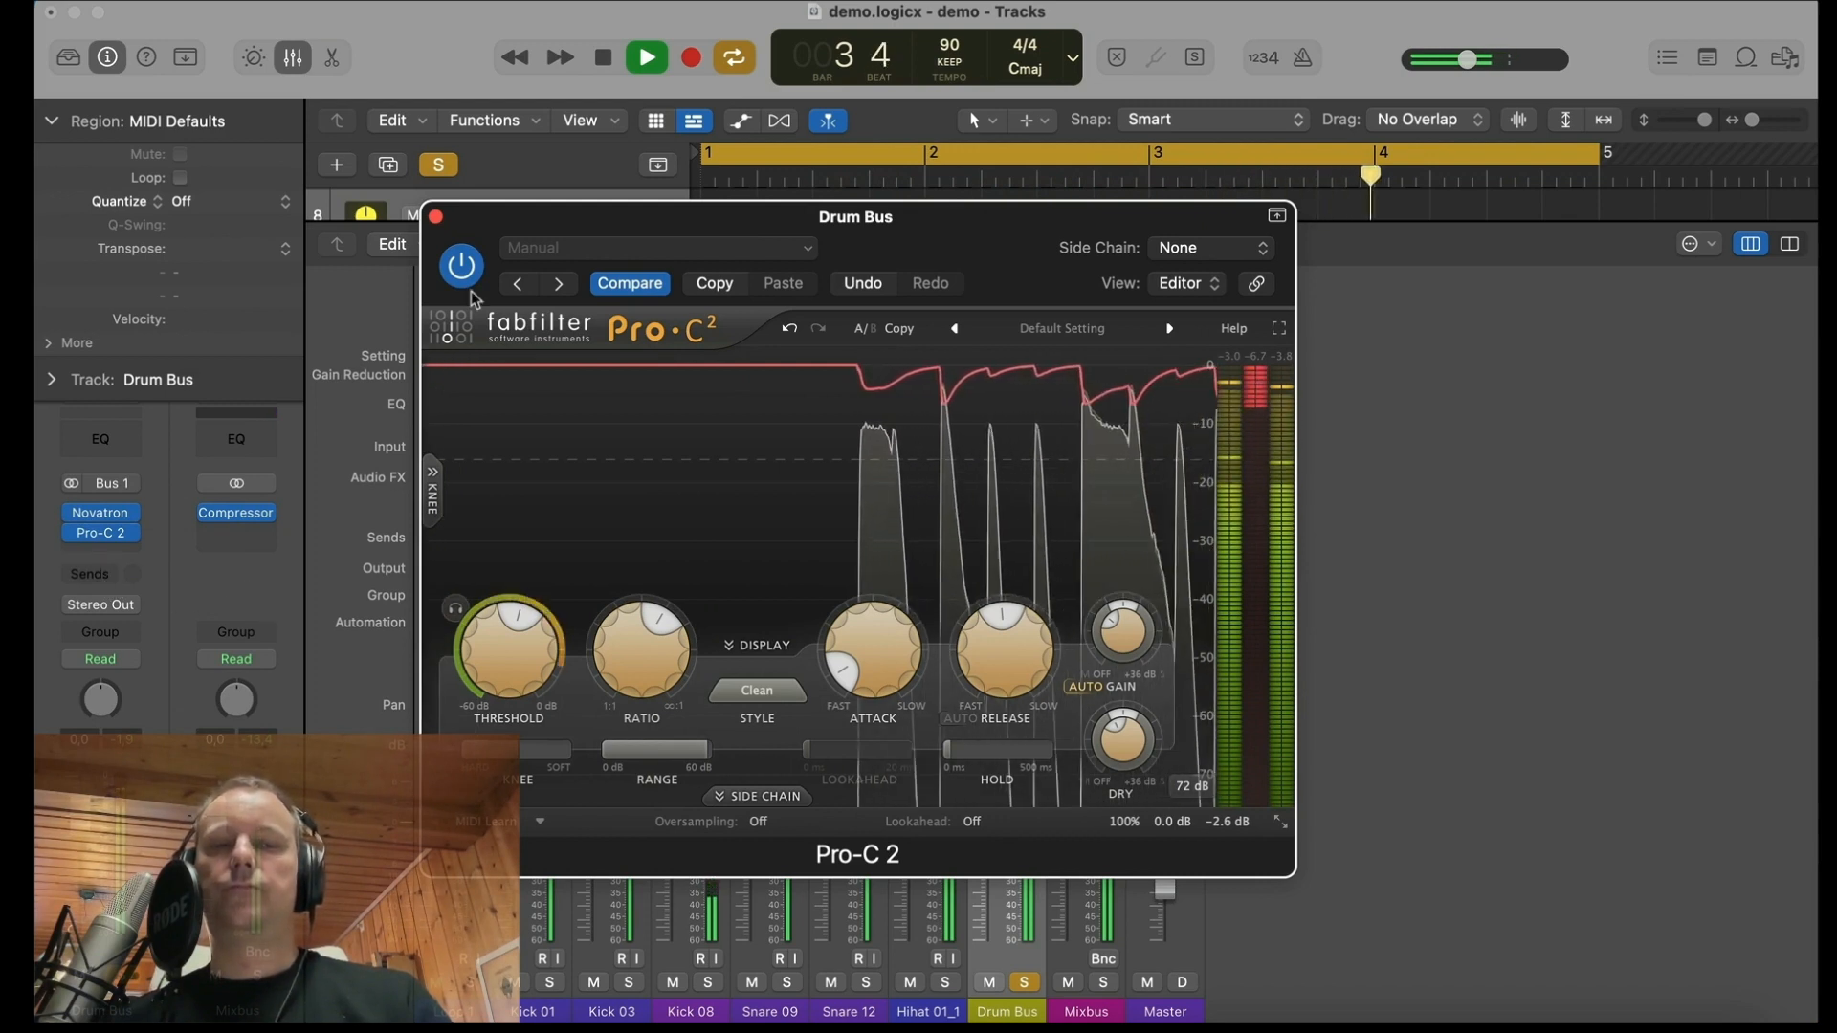
pyautogui.press('space')
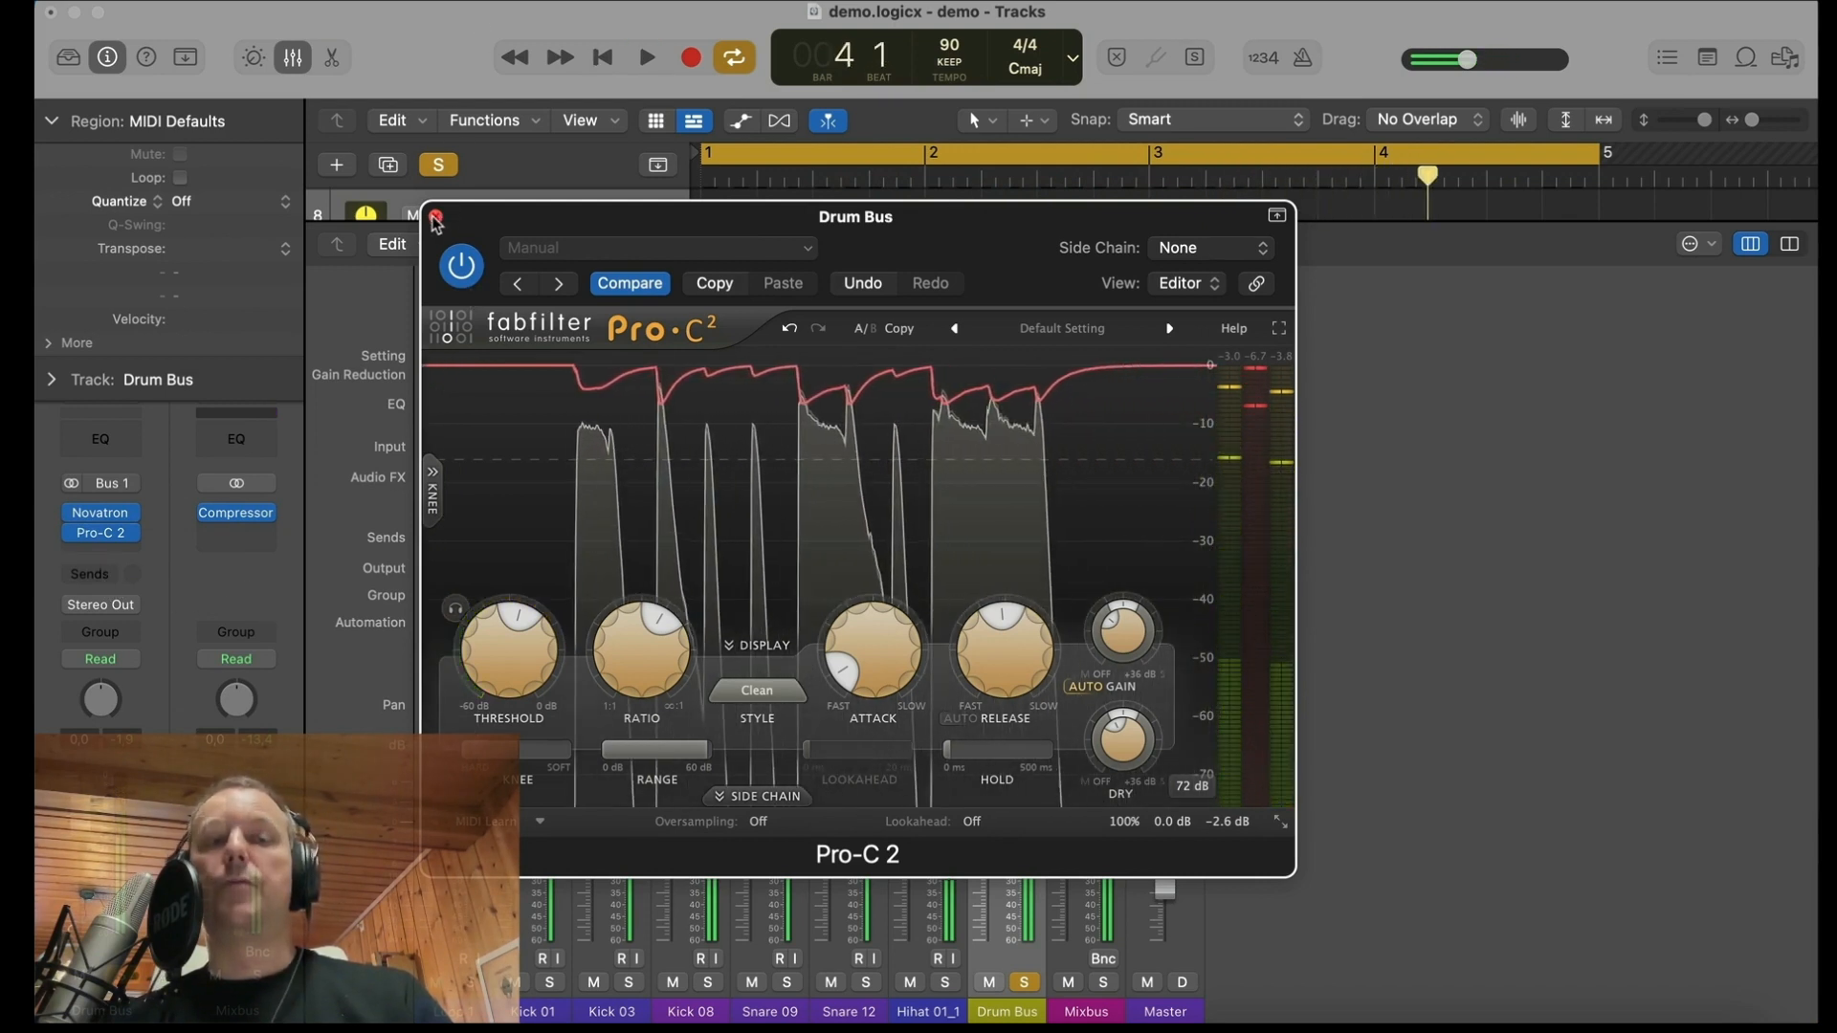
# Step: Close Pro-C 2 and insert a stereo TR5 Classic Clipper after it on the Drum Bus
pyautogui.click(436, 218)
pyautogui.click(113, 549)
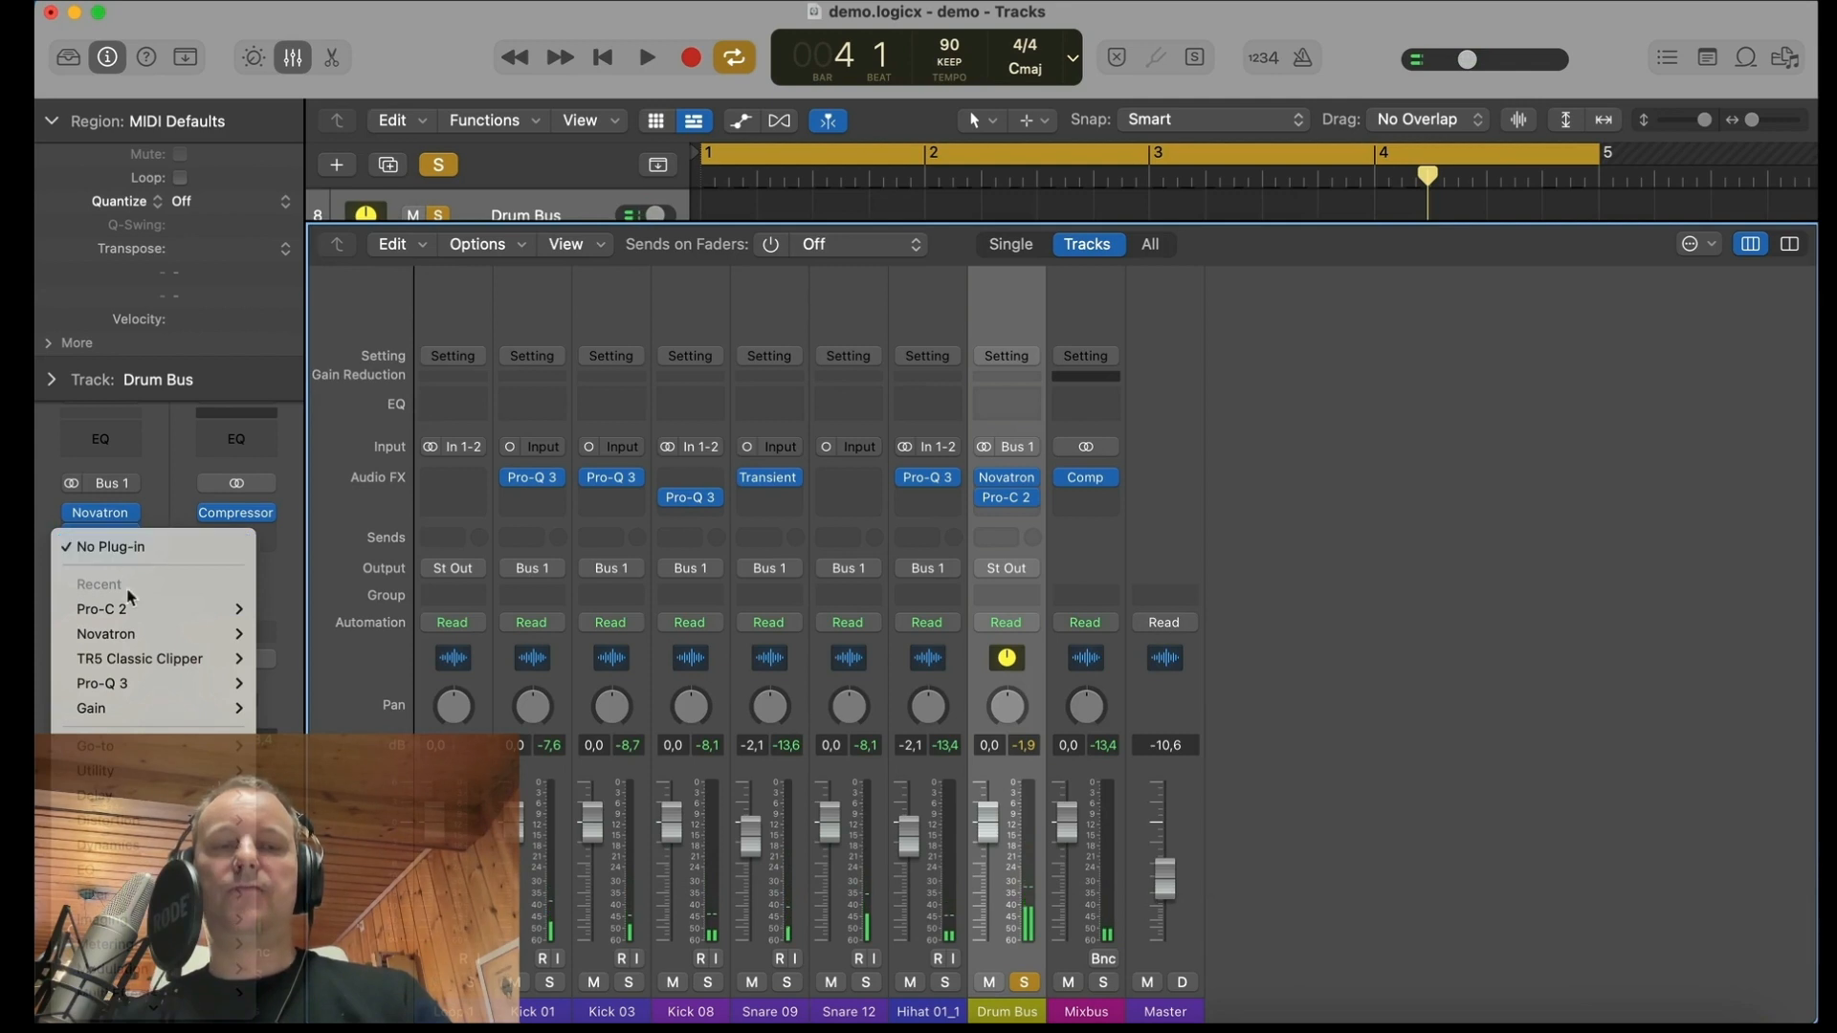
pyautogui.moveTo(161, 745)
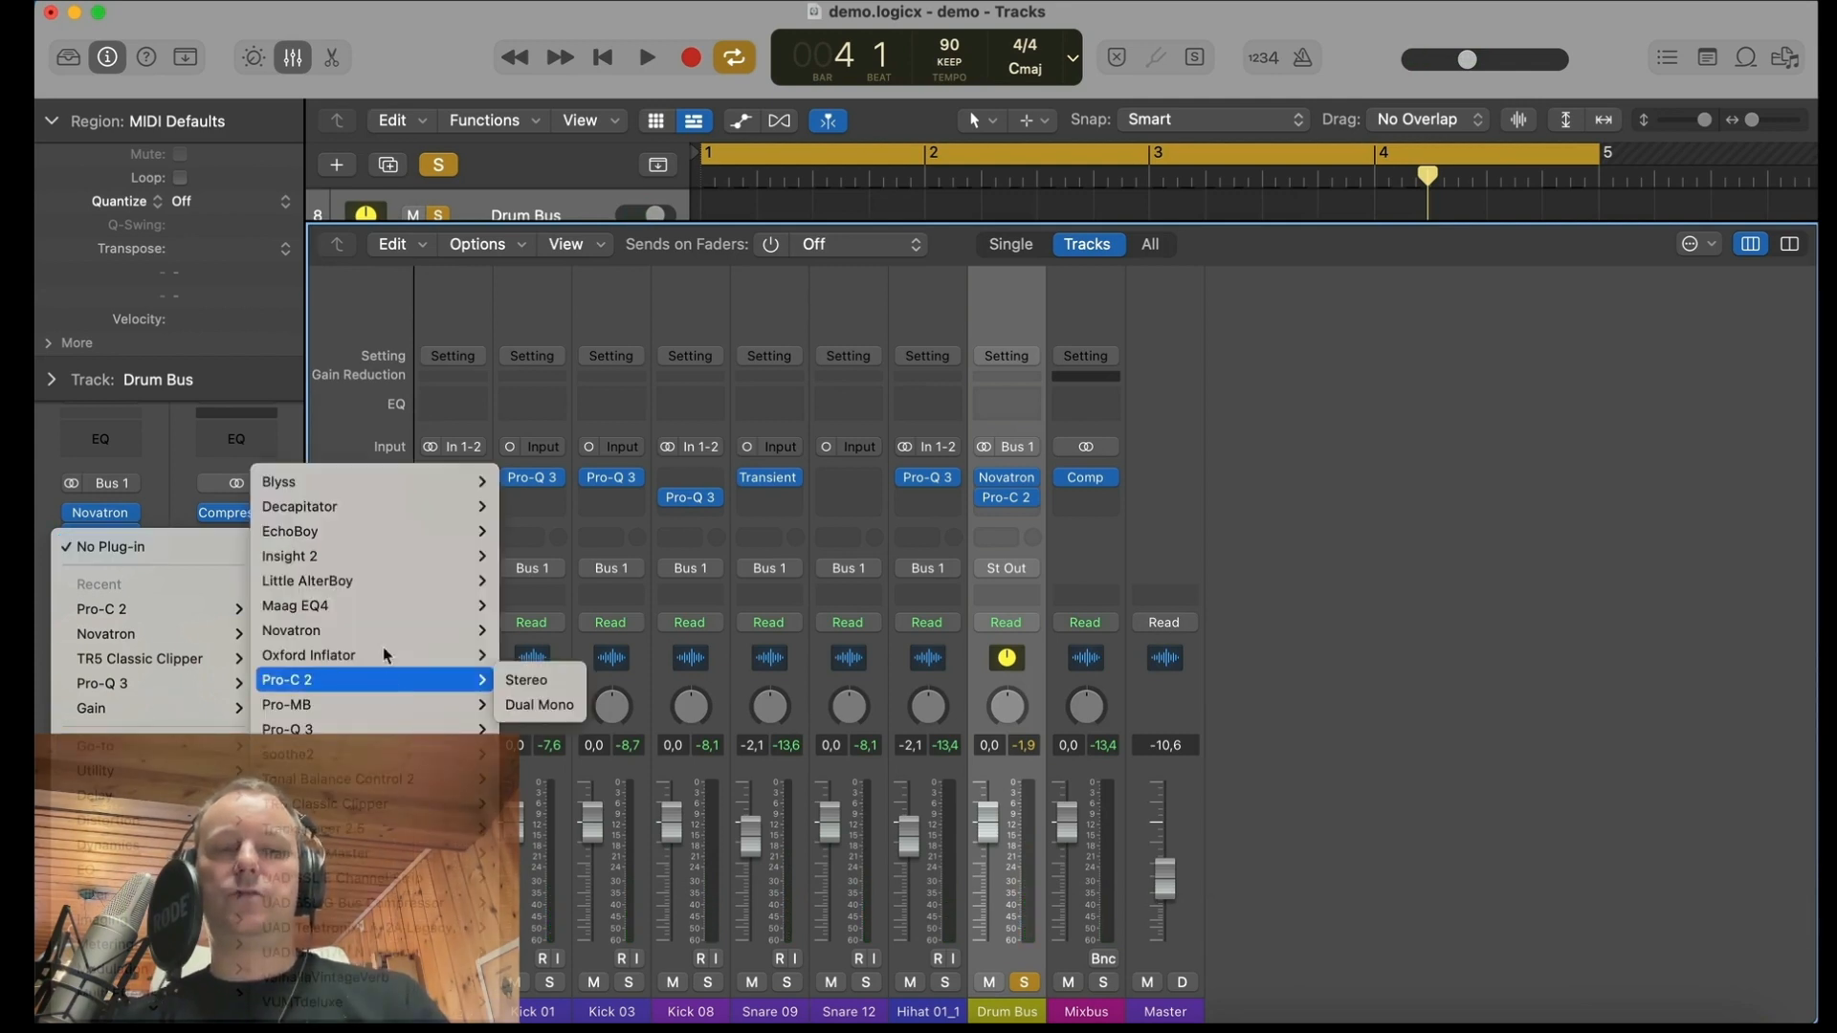
pyautogui.moveTo(386, 522)
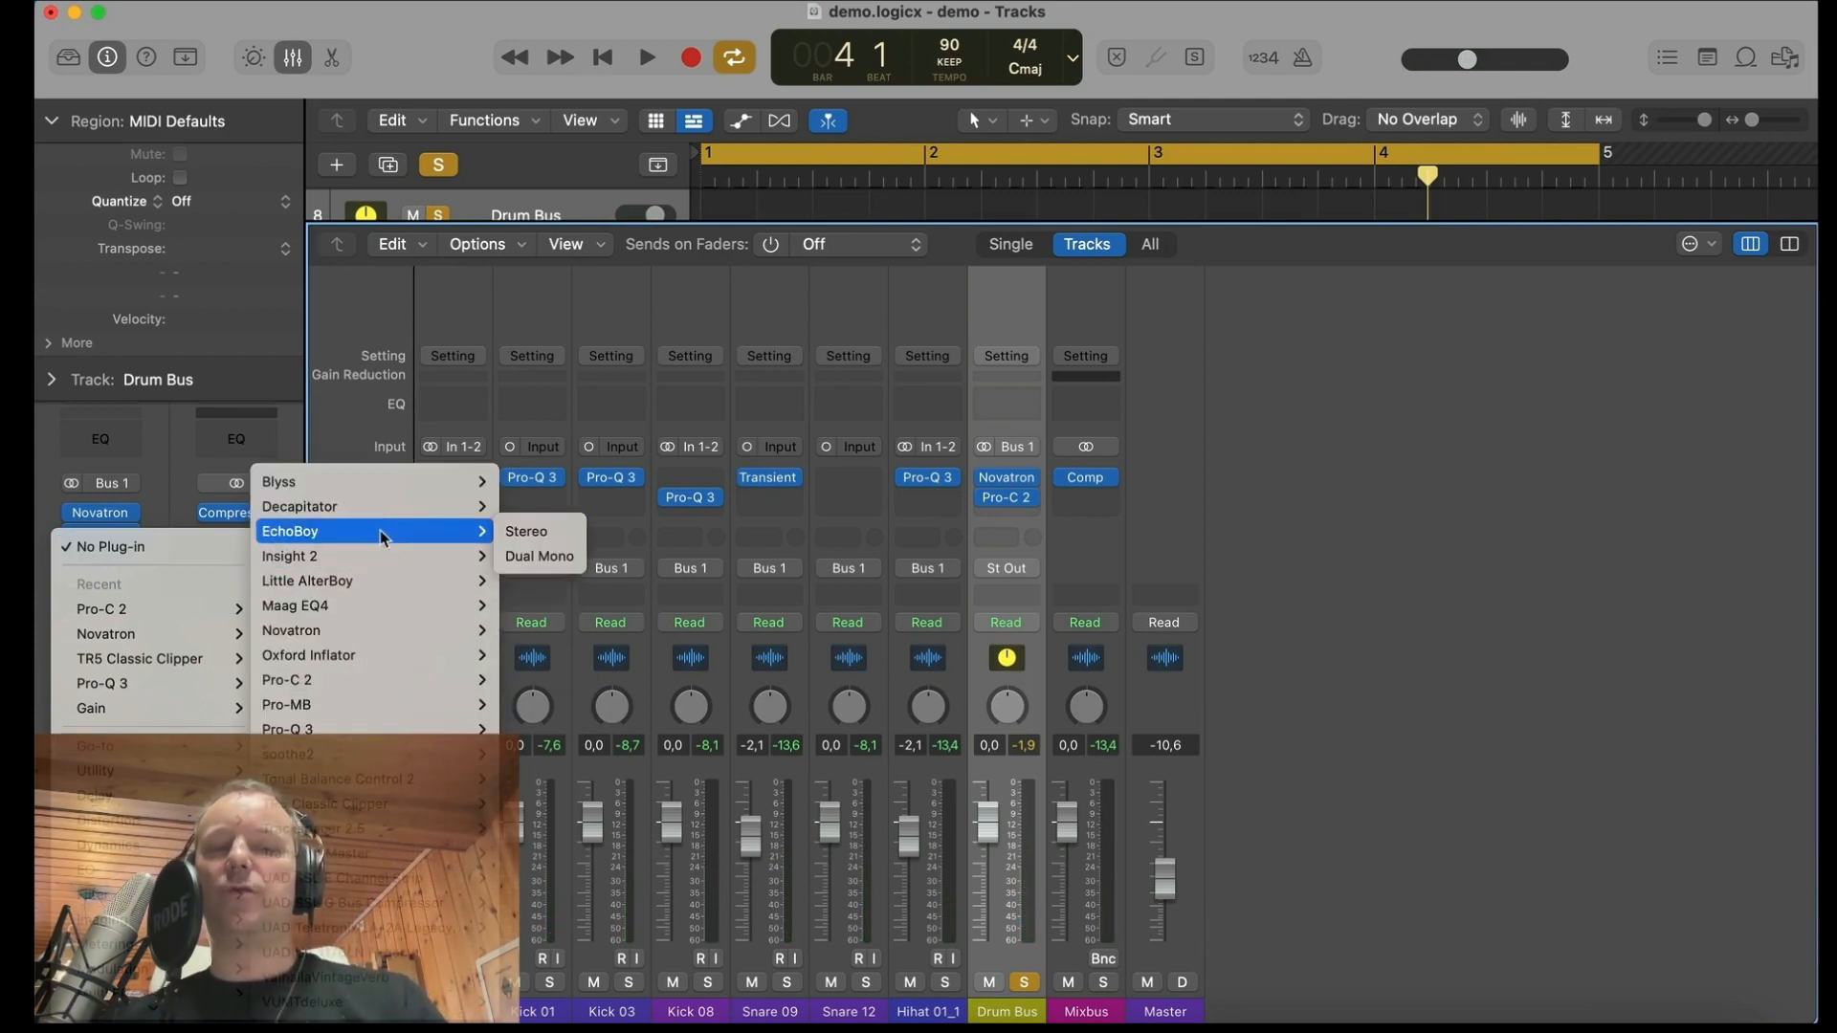
pyautogui.moveTo(459, 804)
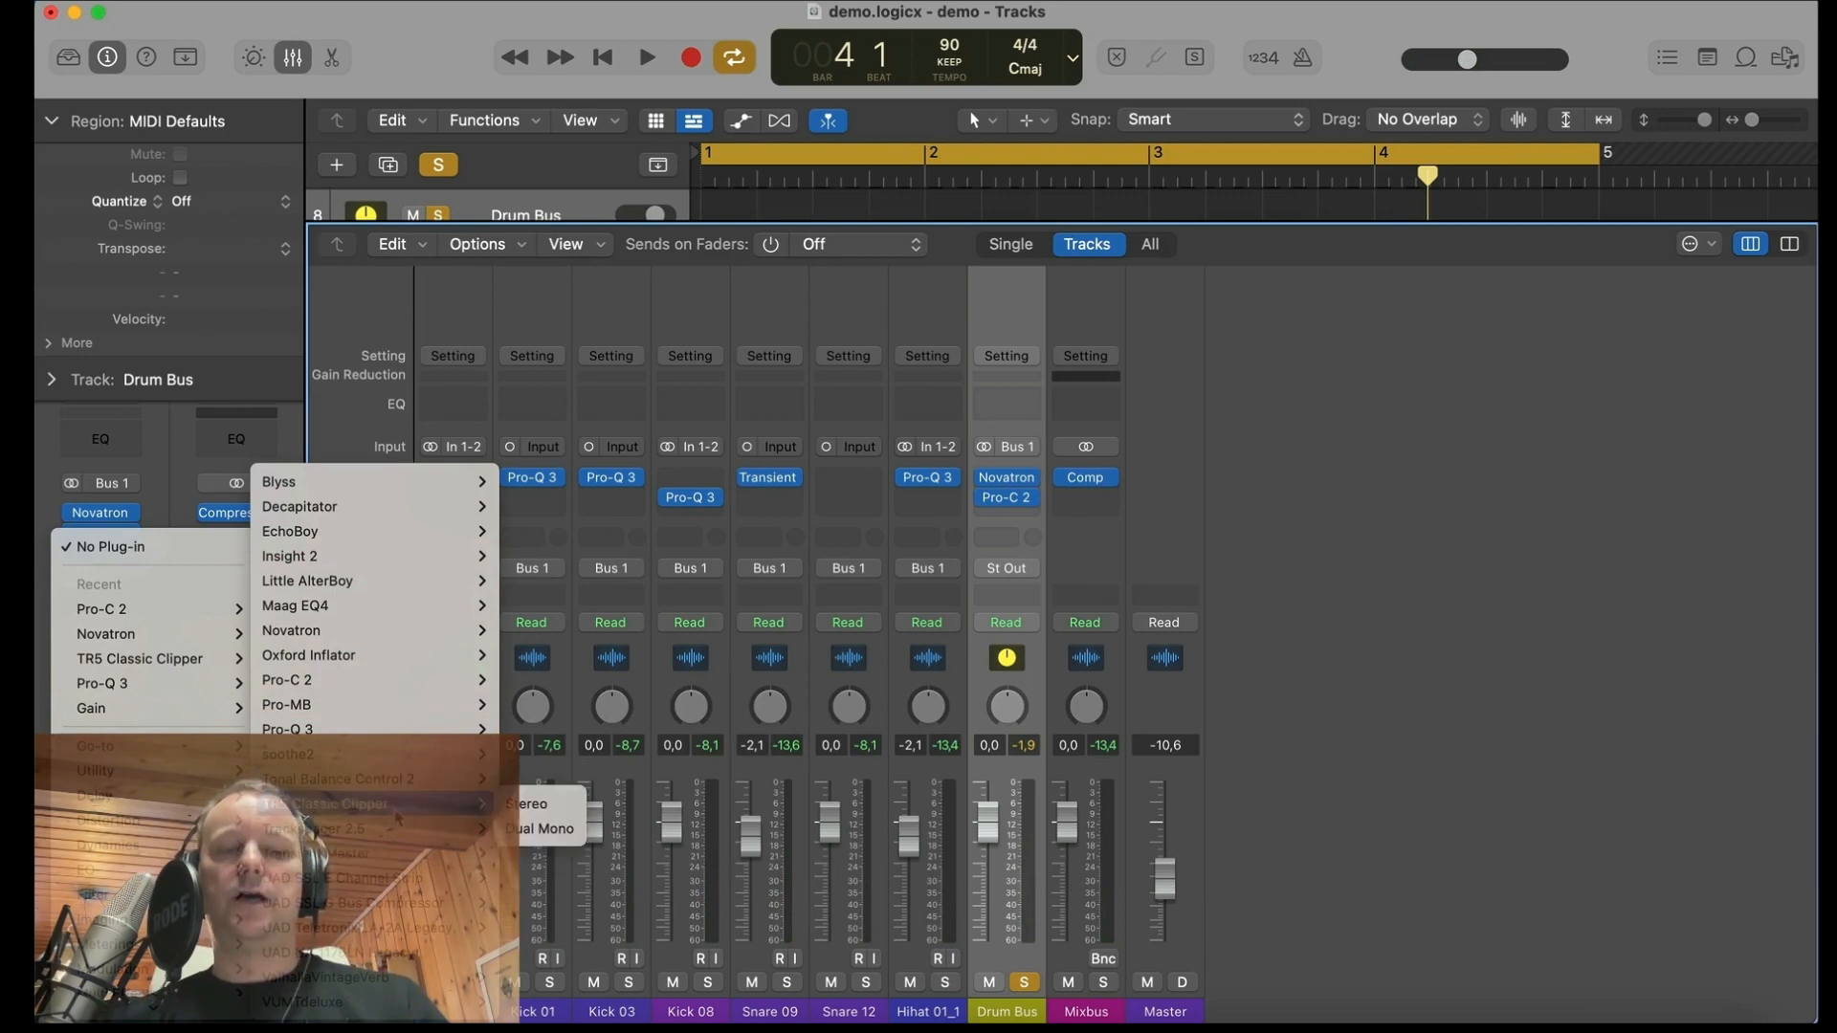
pyautogui.click(532, 806)
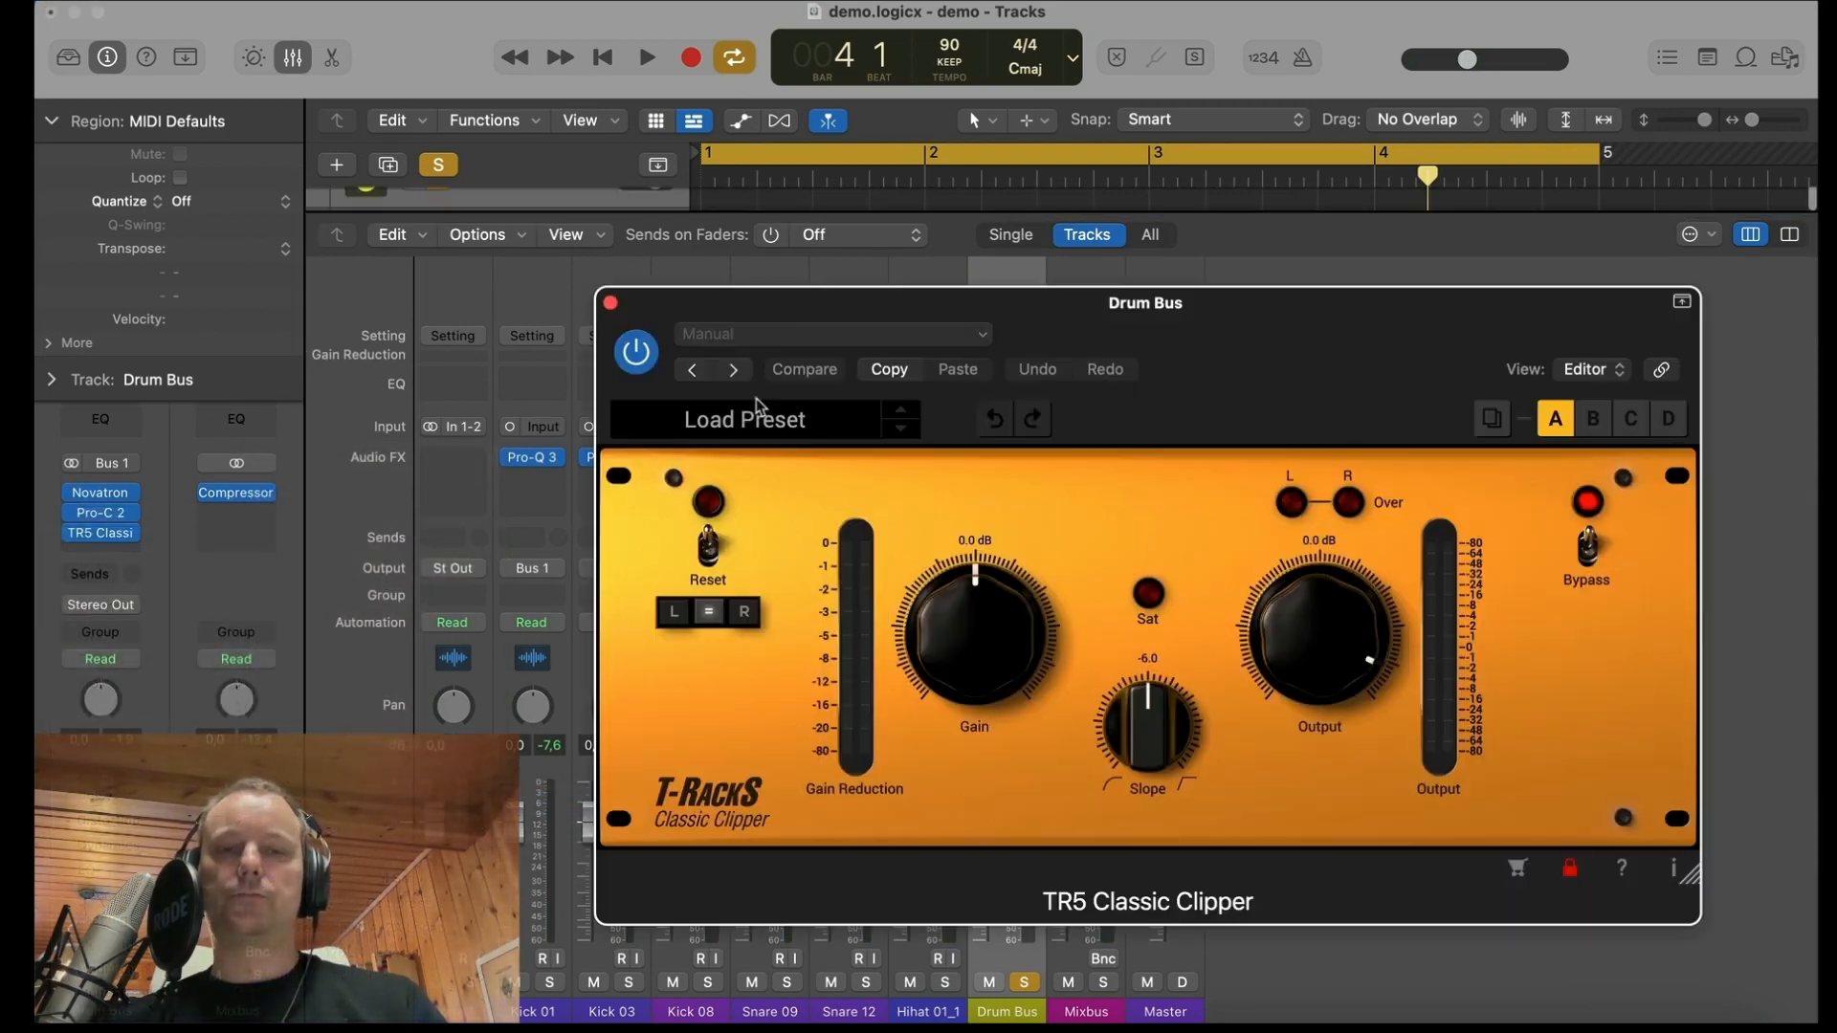
pyautogui.moveTo(1180, 373); pyautogui.dragTo(1038, 375)
# Step: Set the Classic Clipper's gain to 6.9 dB, slope to -6.7 and output to -3.8 dB
pyautogui.press('space')
pyautogui.moveTo(821, 654); pyautogui.dragTo(807, 574)
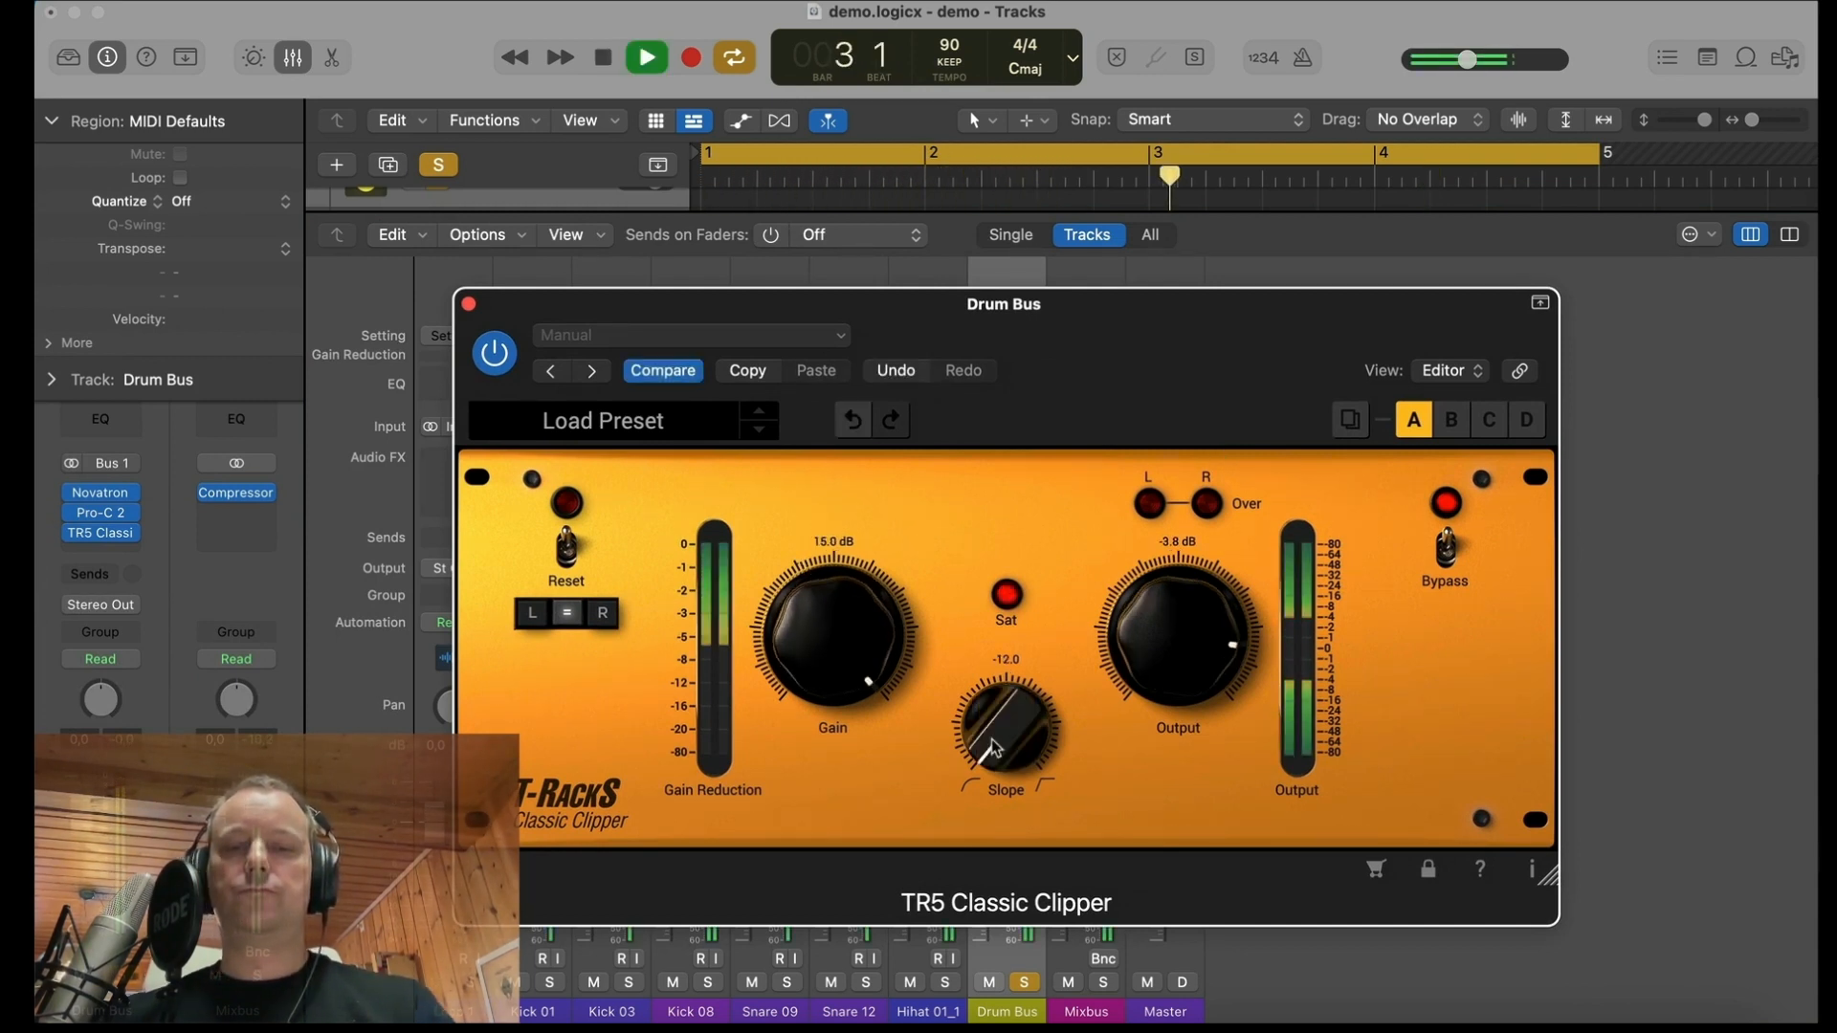
pyautogui.moveTo(994, 742); pyautogui.dragTo(991, 597)
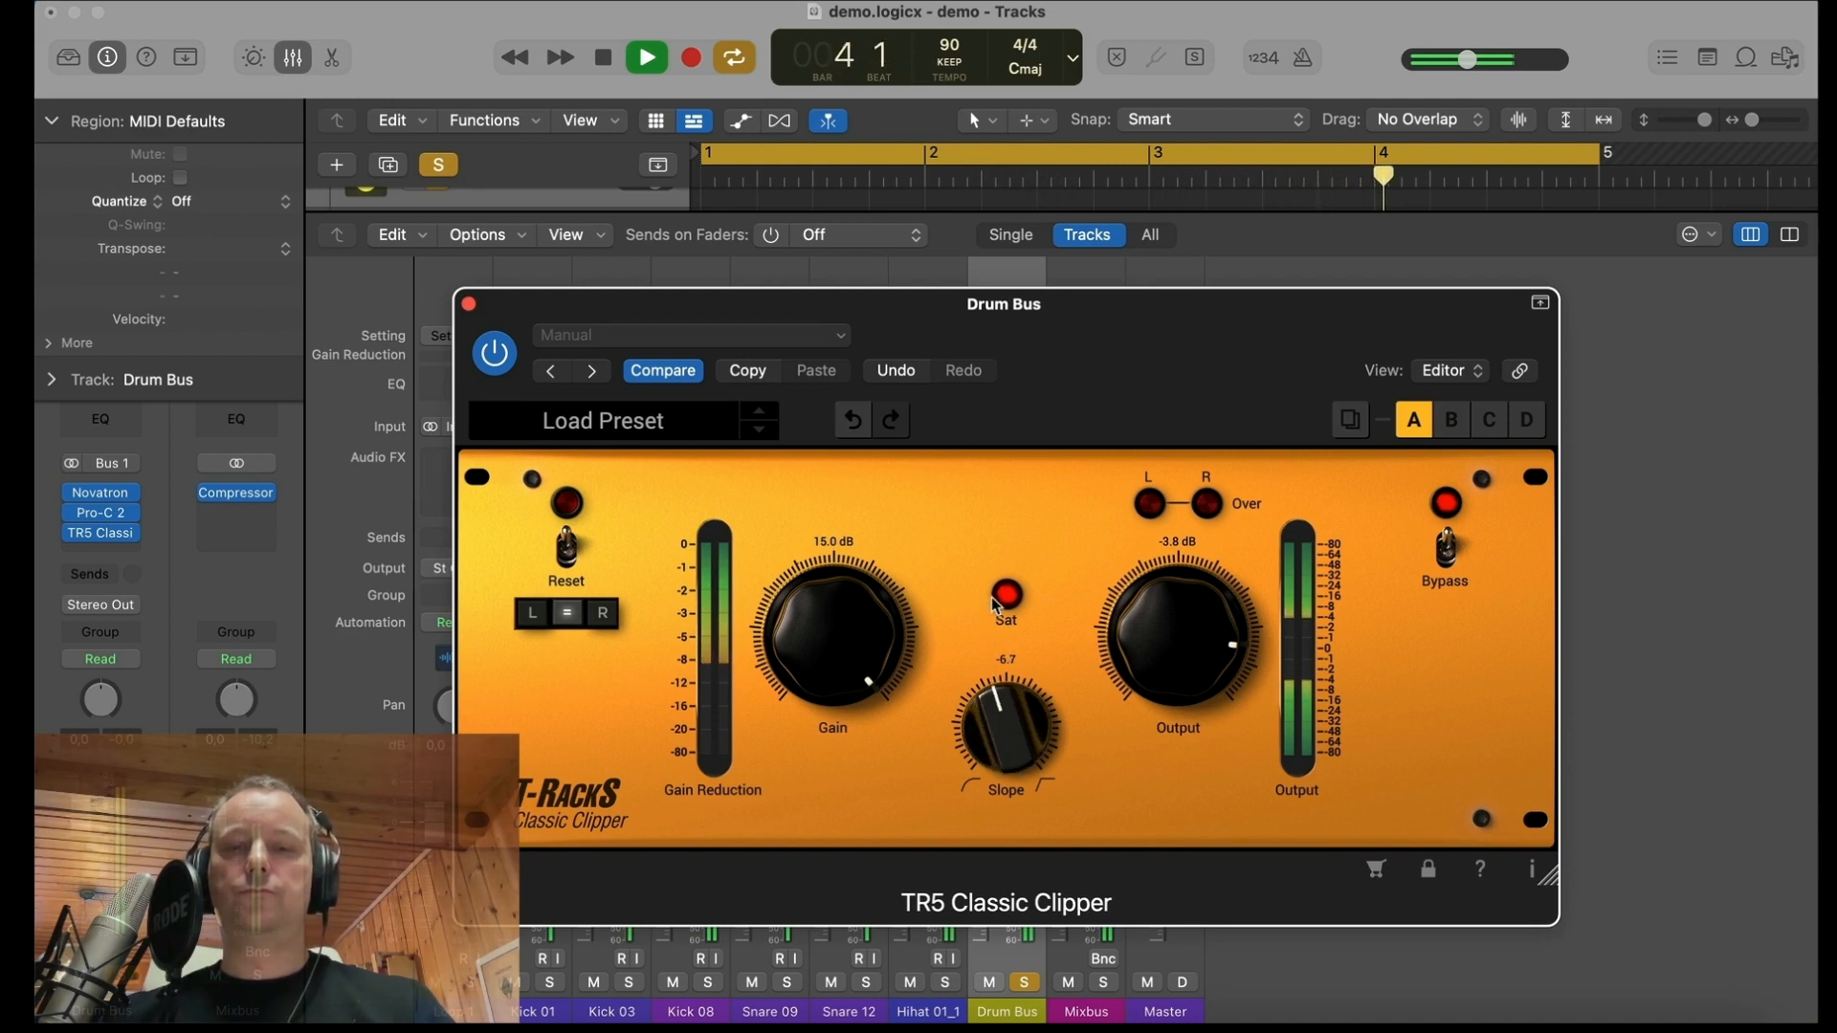
pyautogui.moveTo(809, 658); pyautogui.dragTo(814, 702)
pyautogui.press('space')
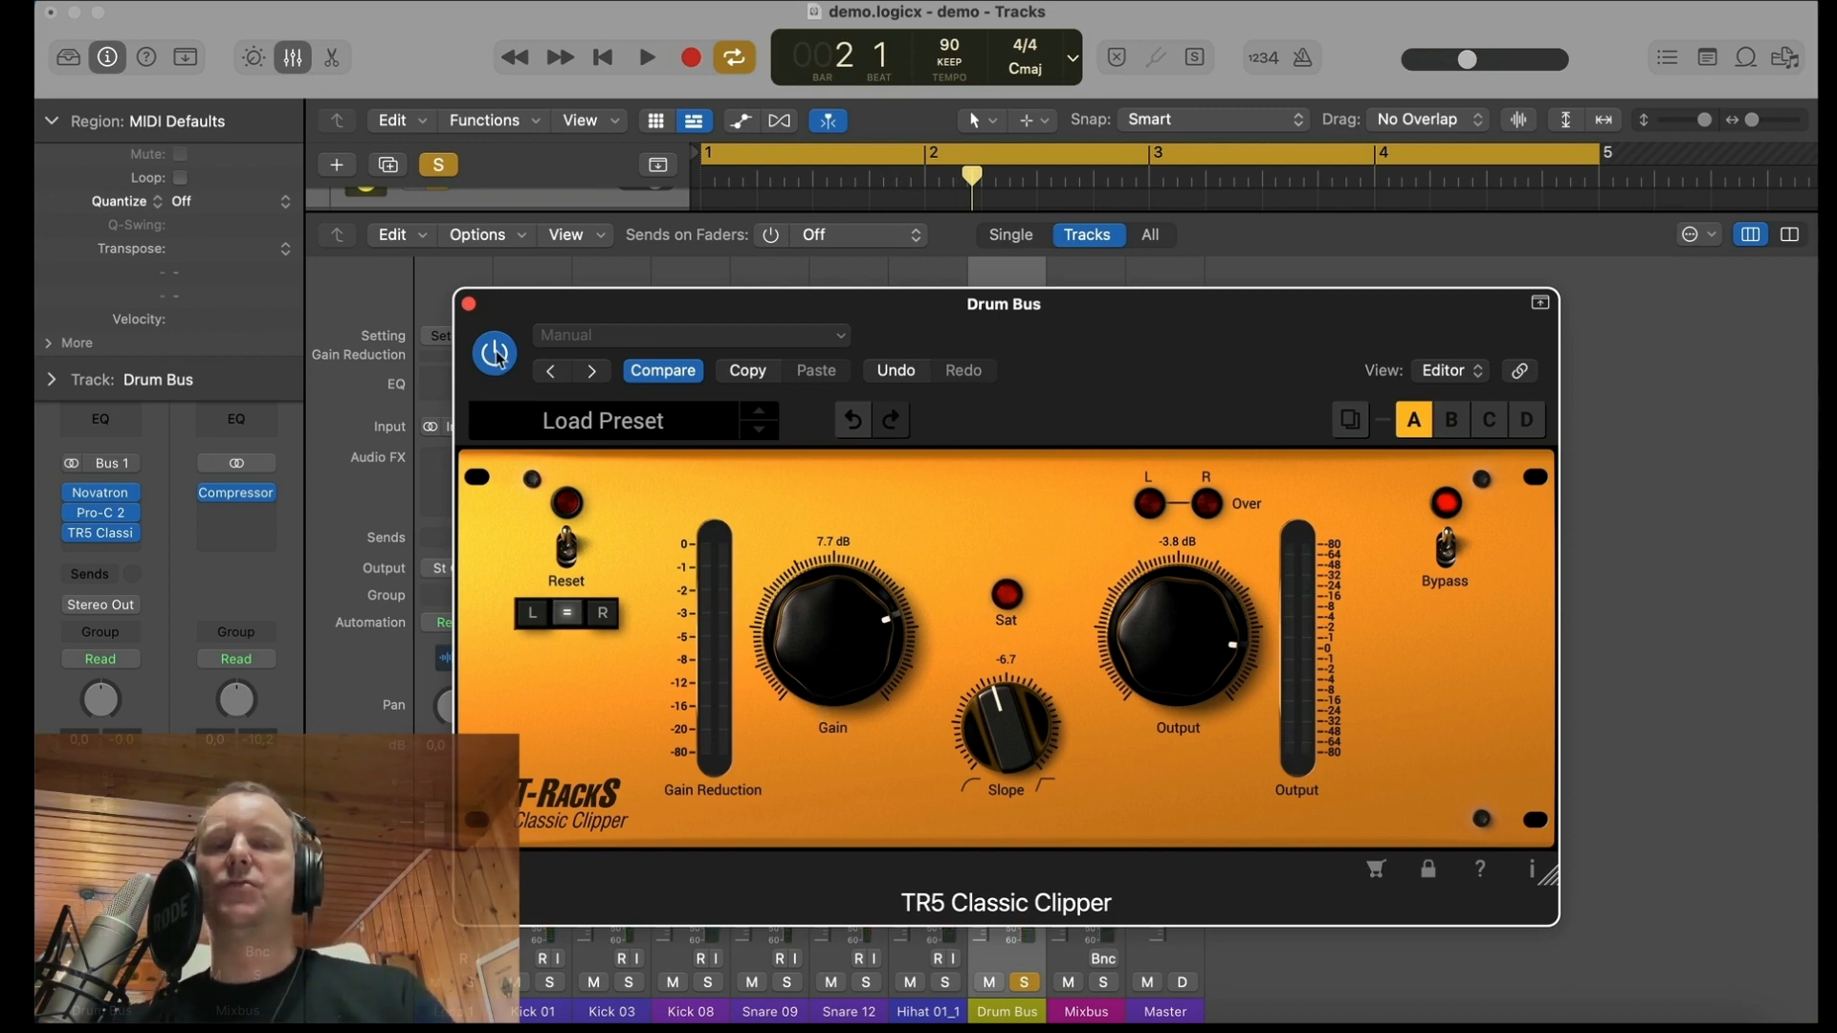
pyautogui.moveTo(806, 605); pyautogui.dragTo(833, 613)
# Step: Compare the drums with the Classic Clipper active and bypassed during playback, then stop
pyautogui.press('space')
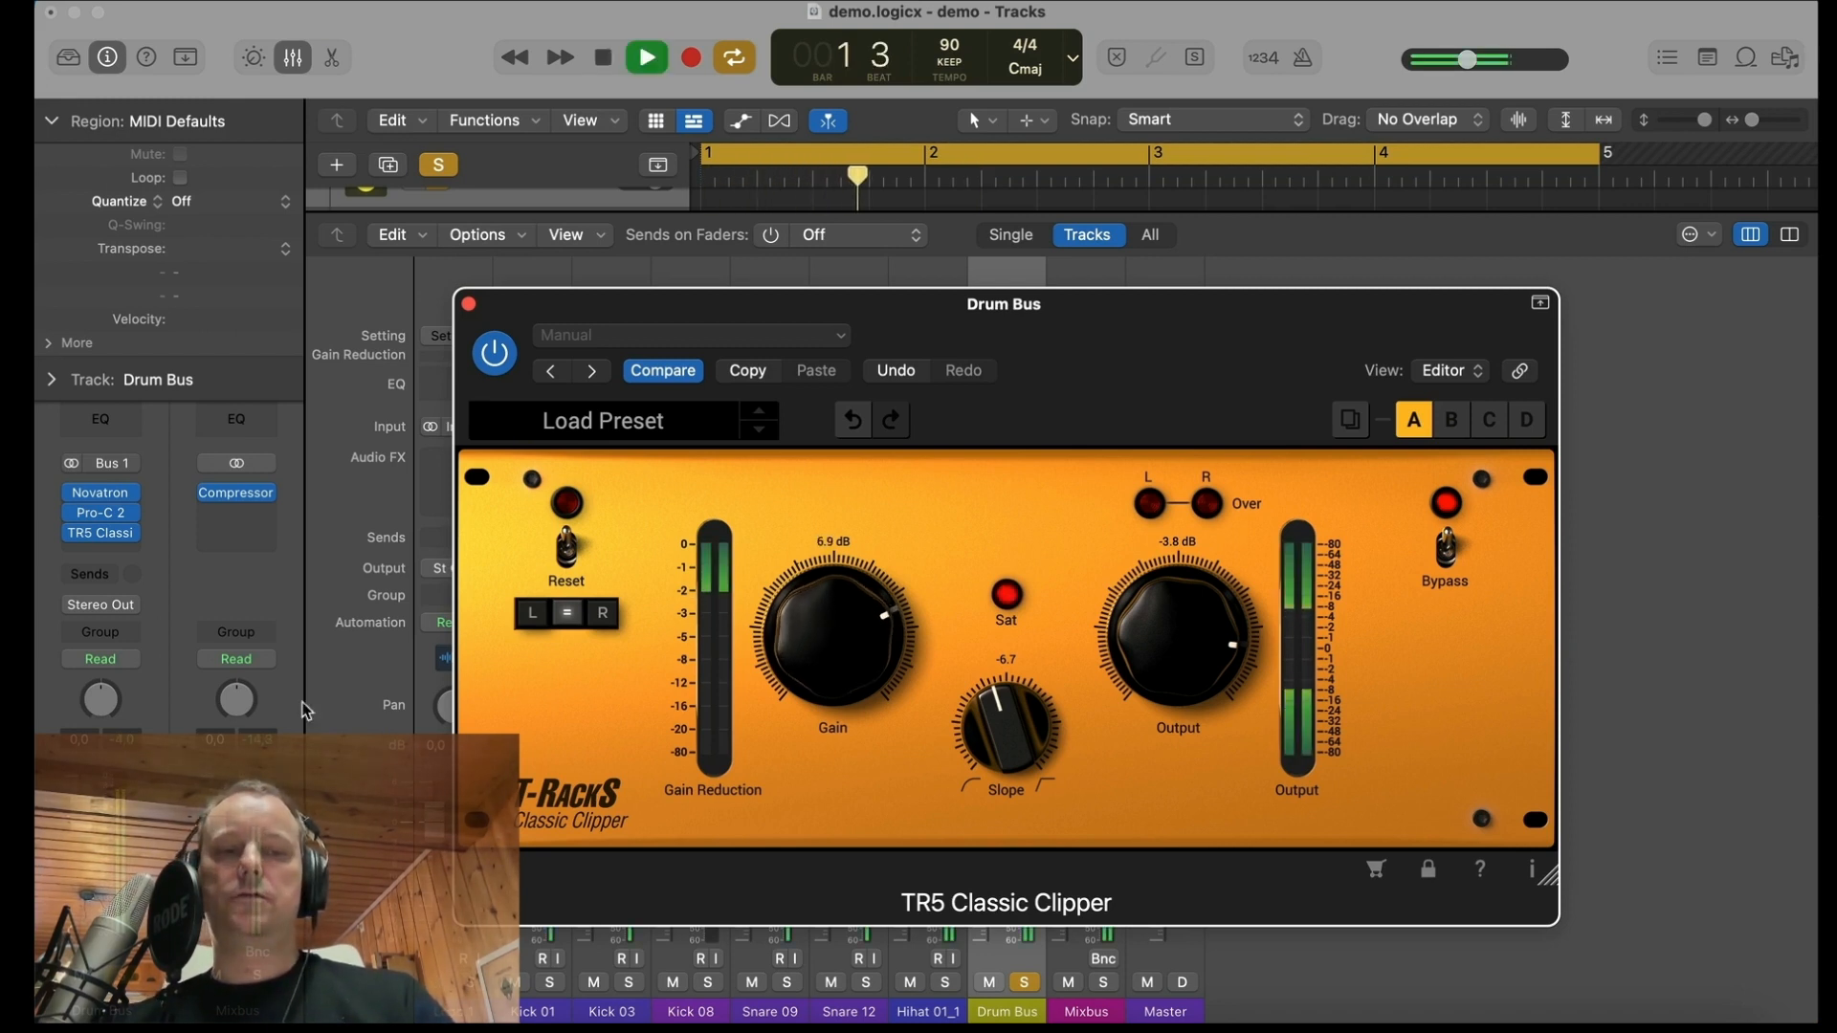
pyautogui.click(430, 614)
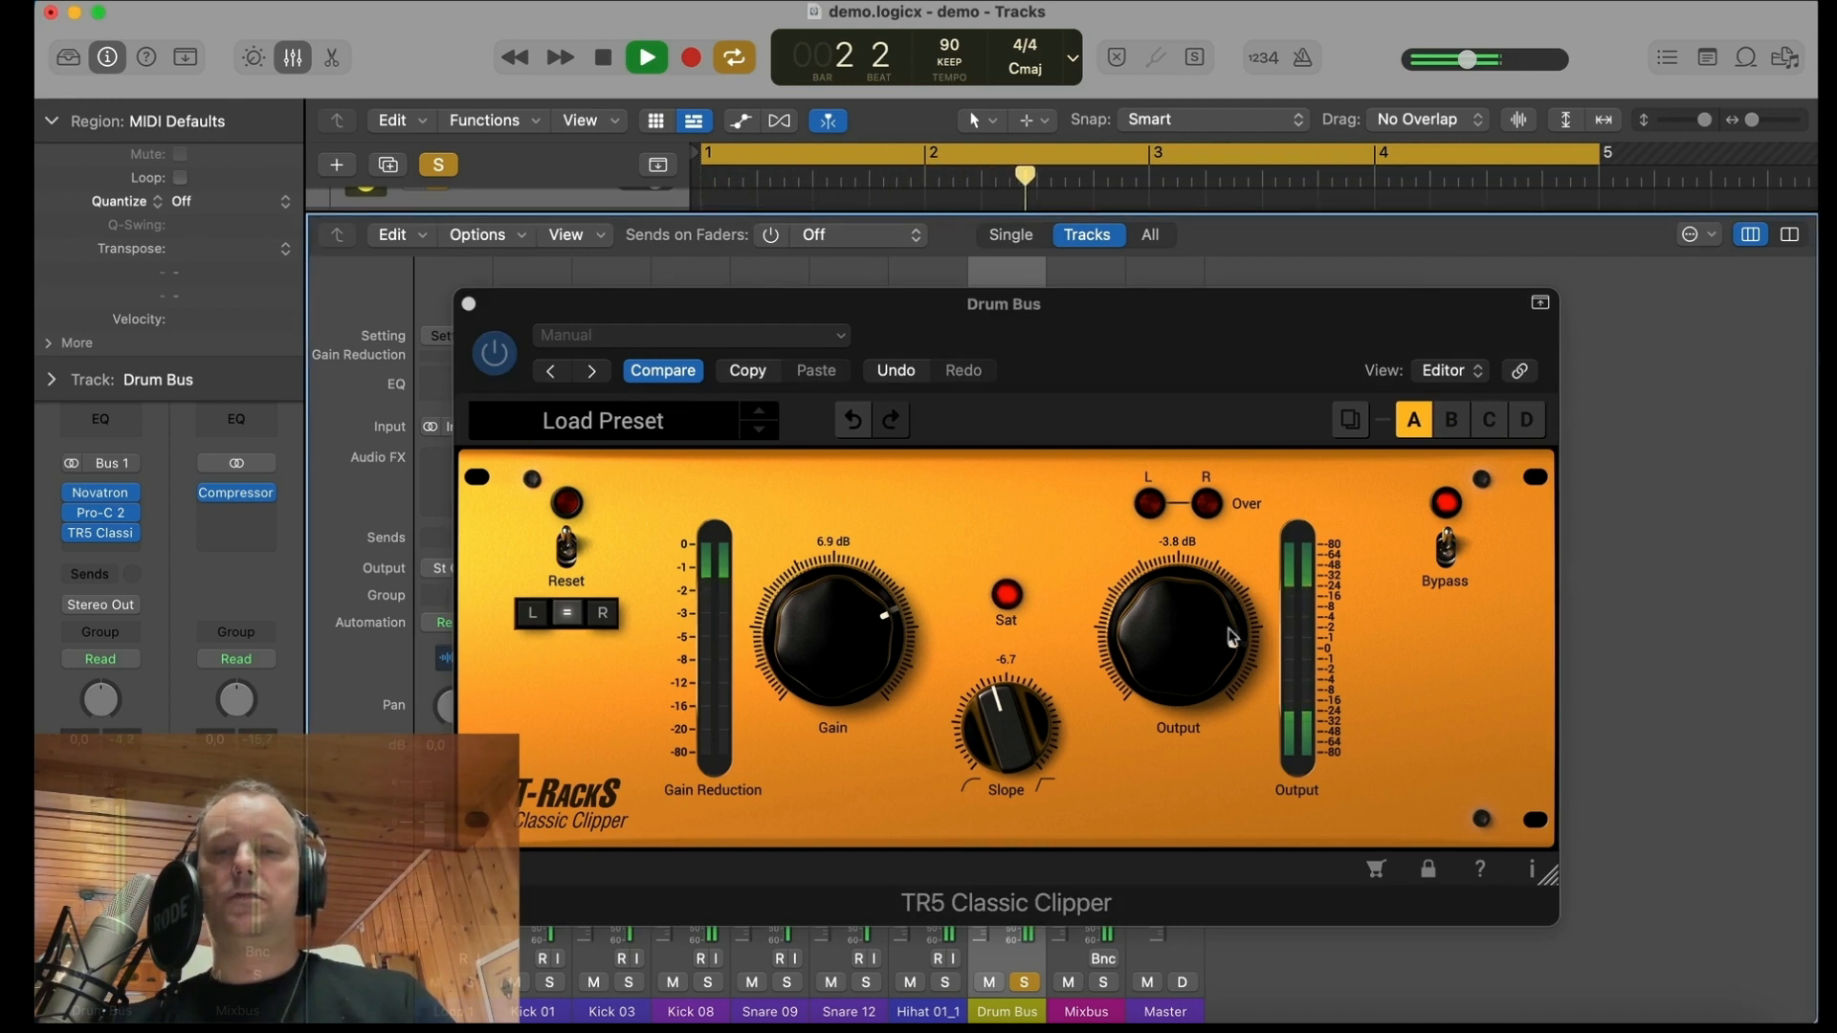
pyautogui.click(492, 417)
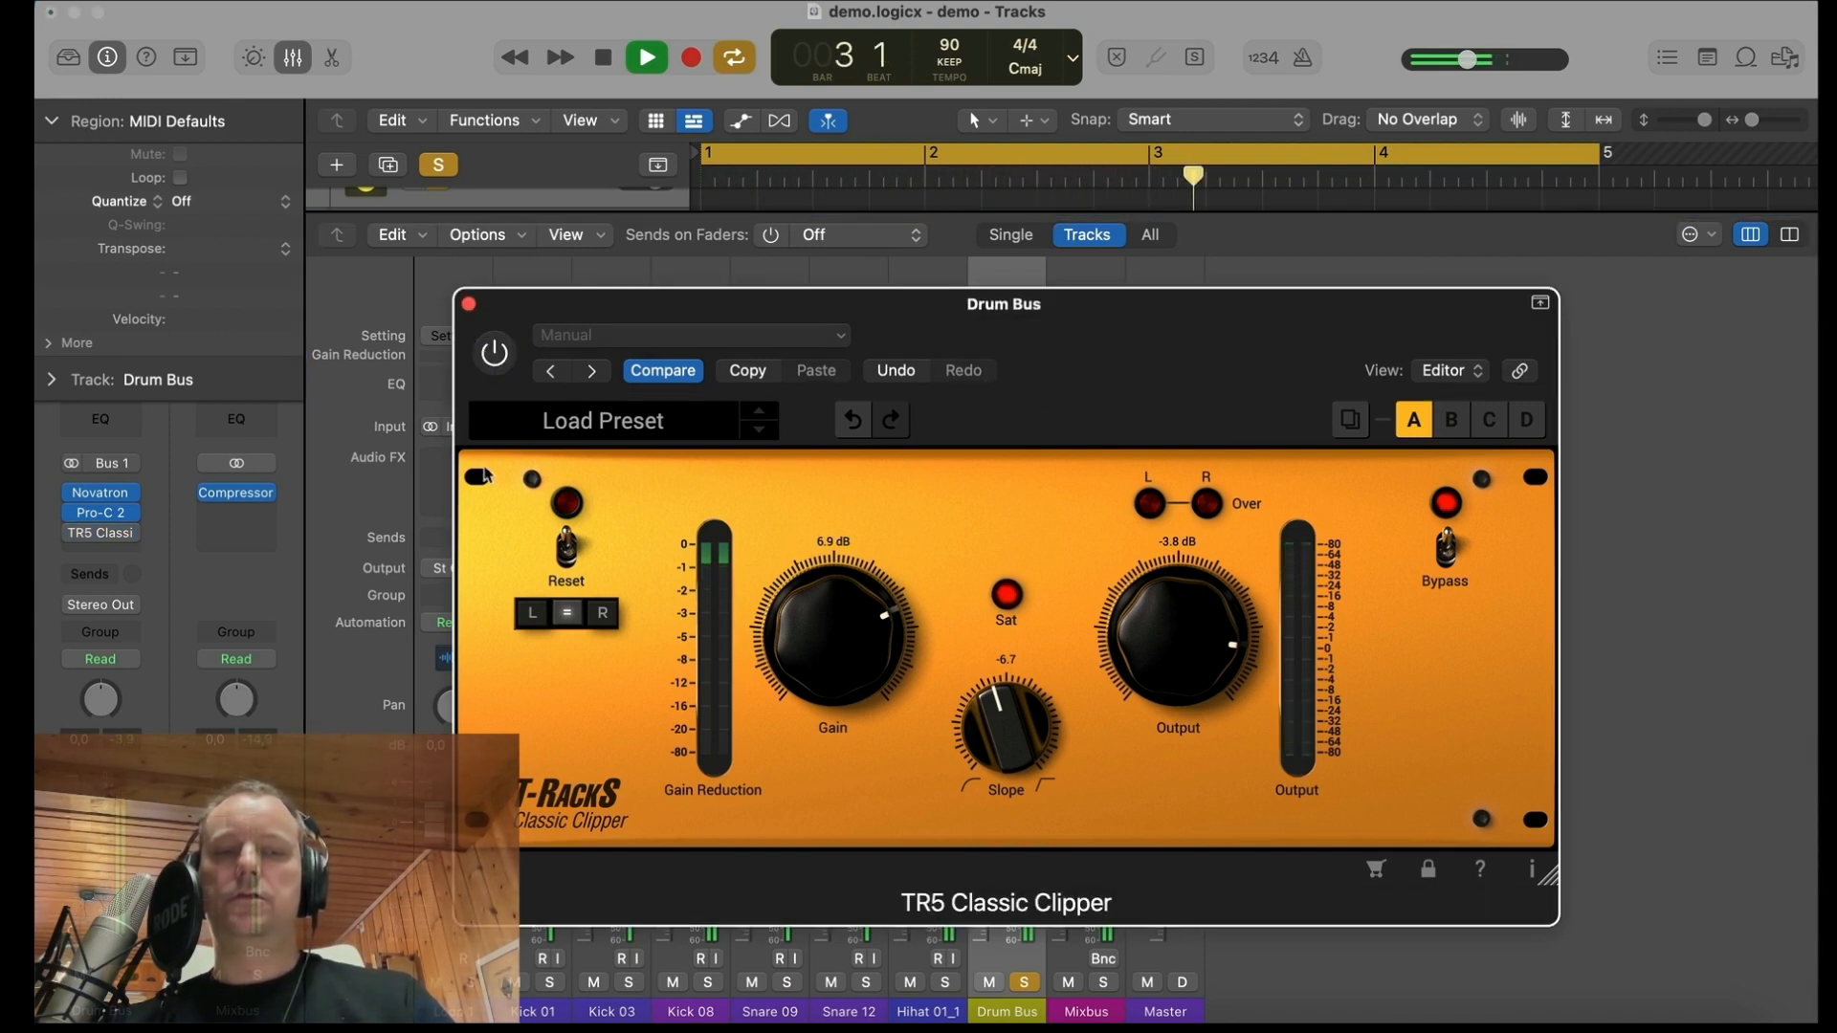
pyautogui.press('space')
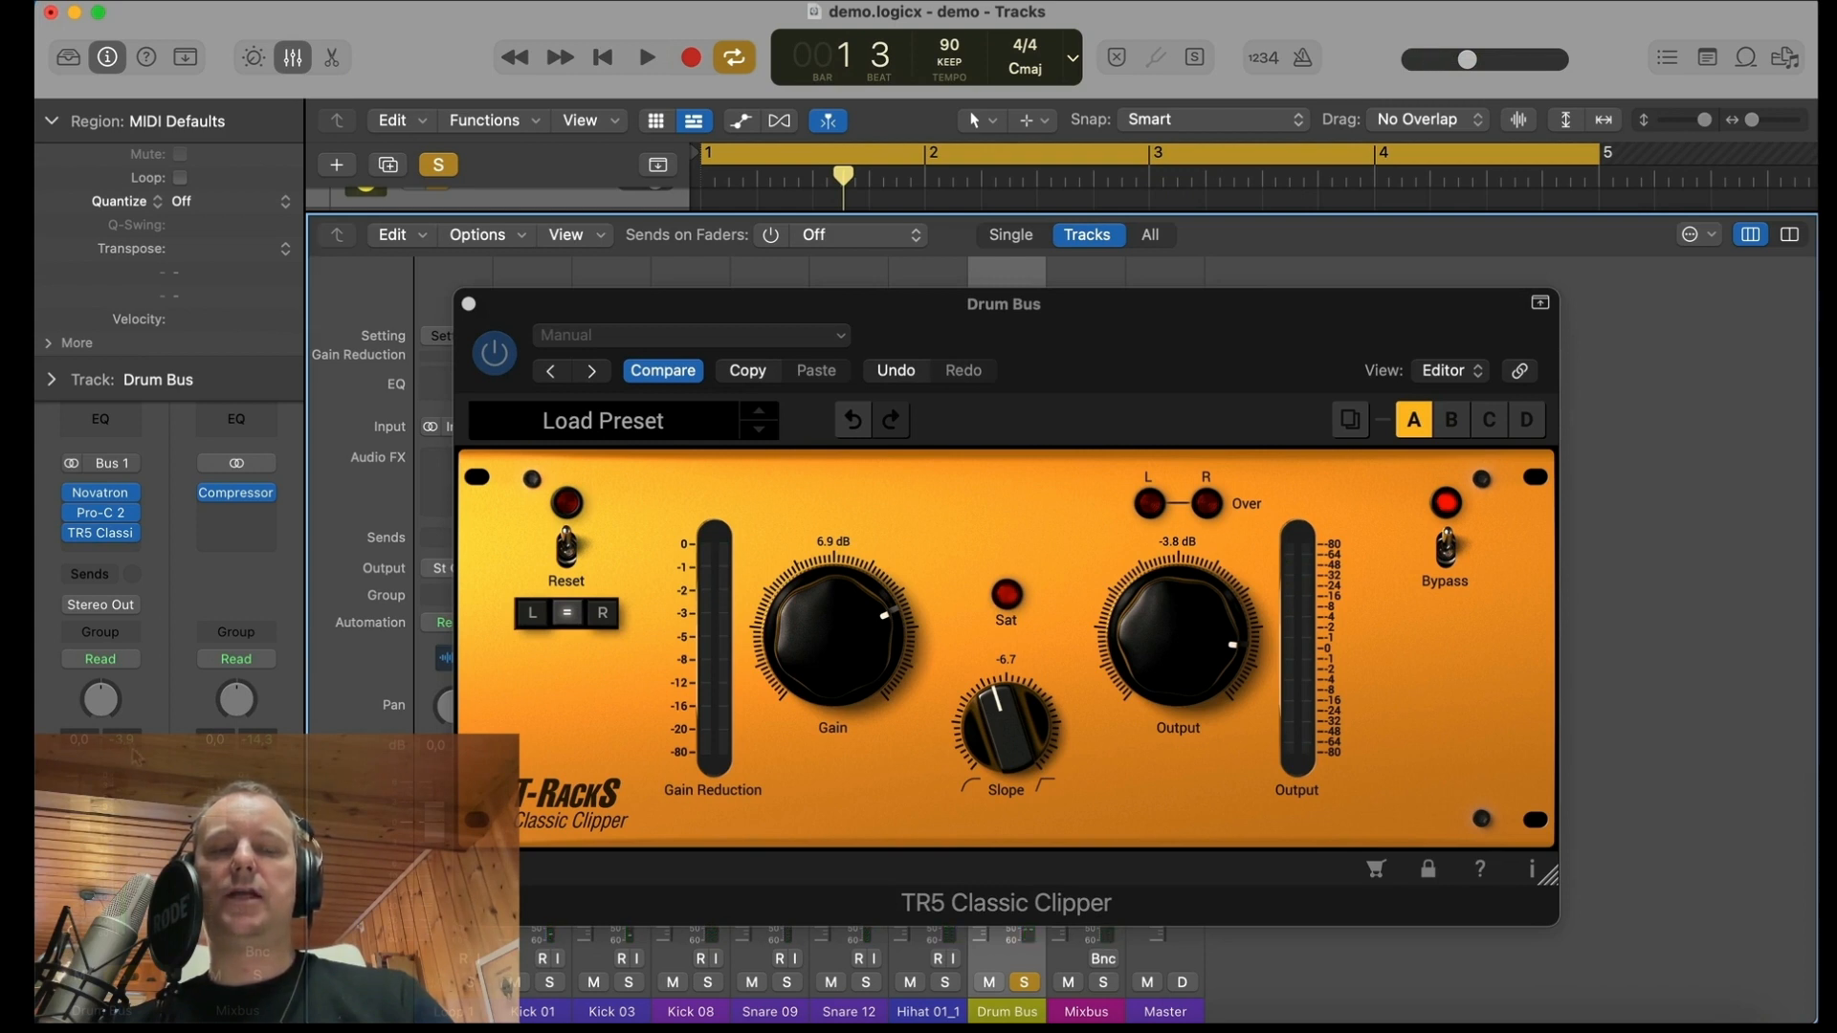
# Step: Compare the drums with all three Drum Bus plug-ins bypassed and active, leaving them active and returning the playhead to the start
pyautogui.click(71, 533)
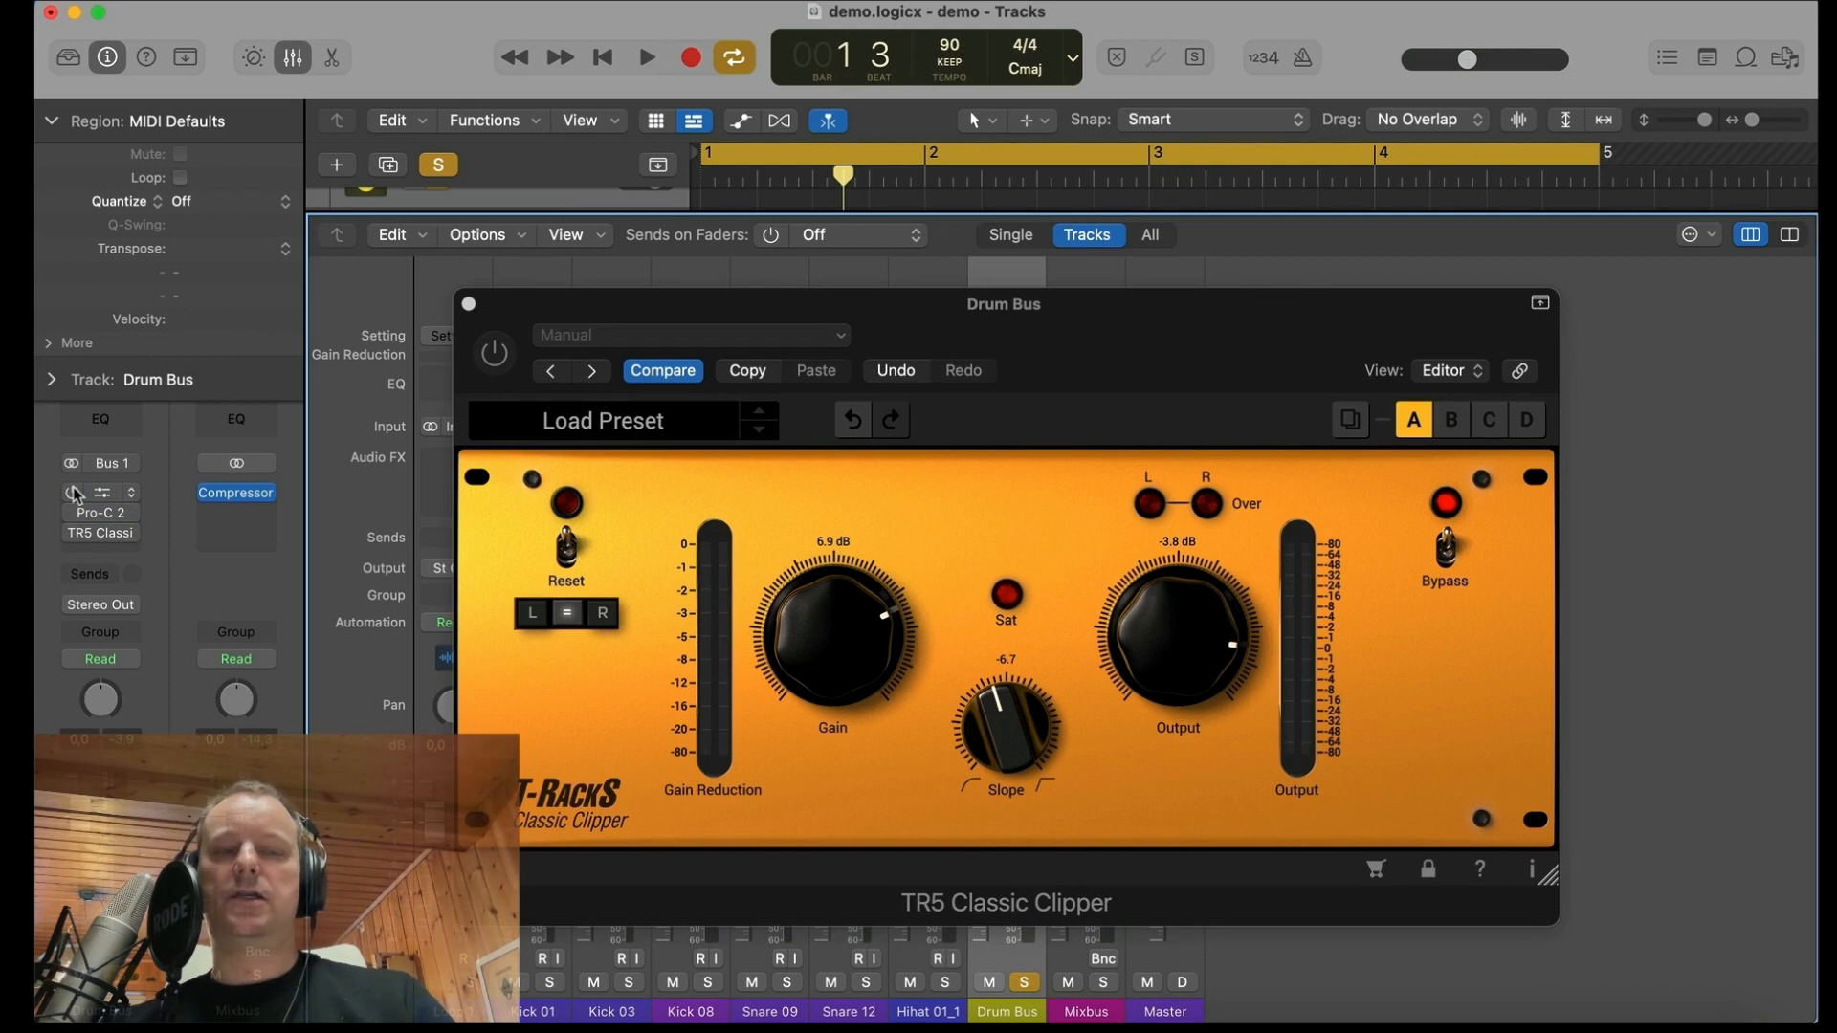
pyautogui.press('space')
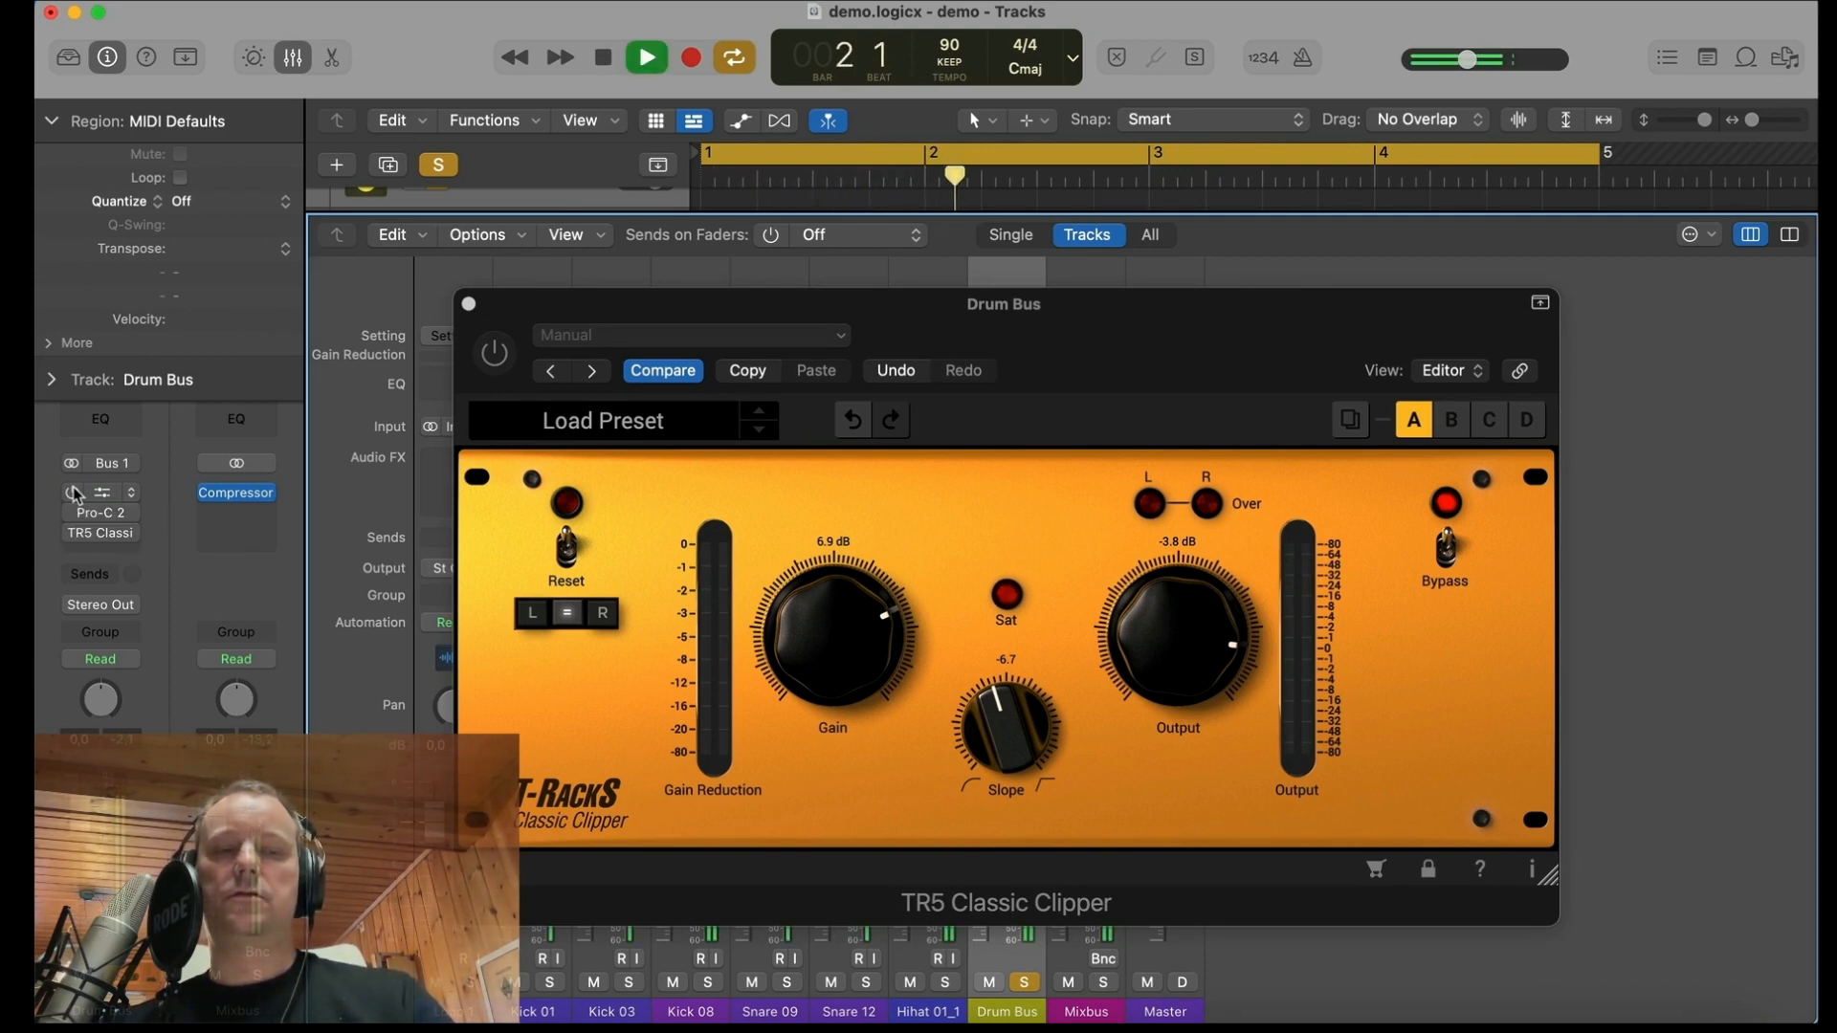
pyautogui.press('space')
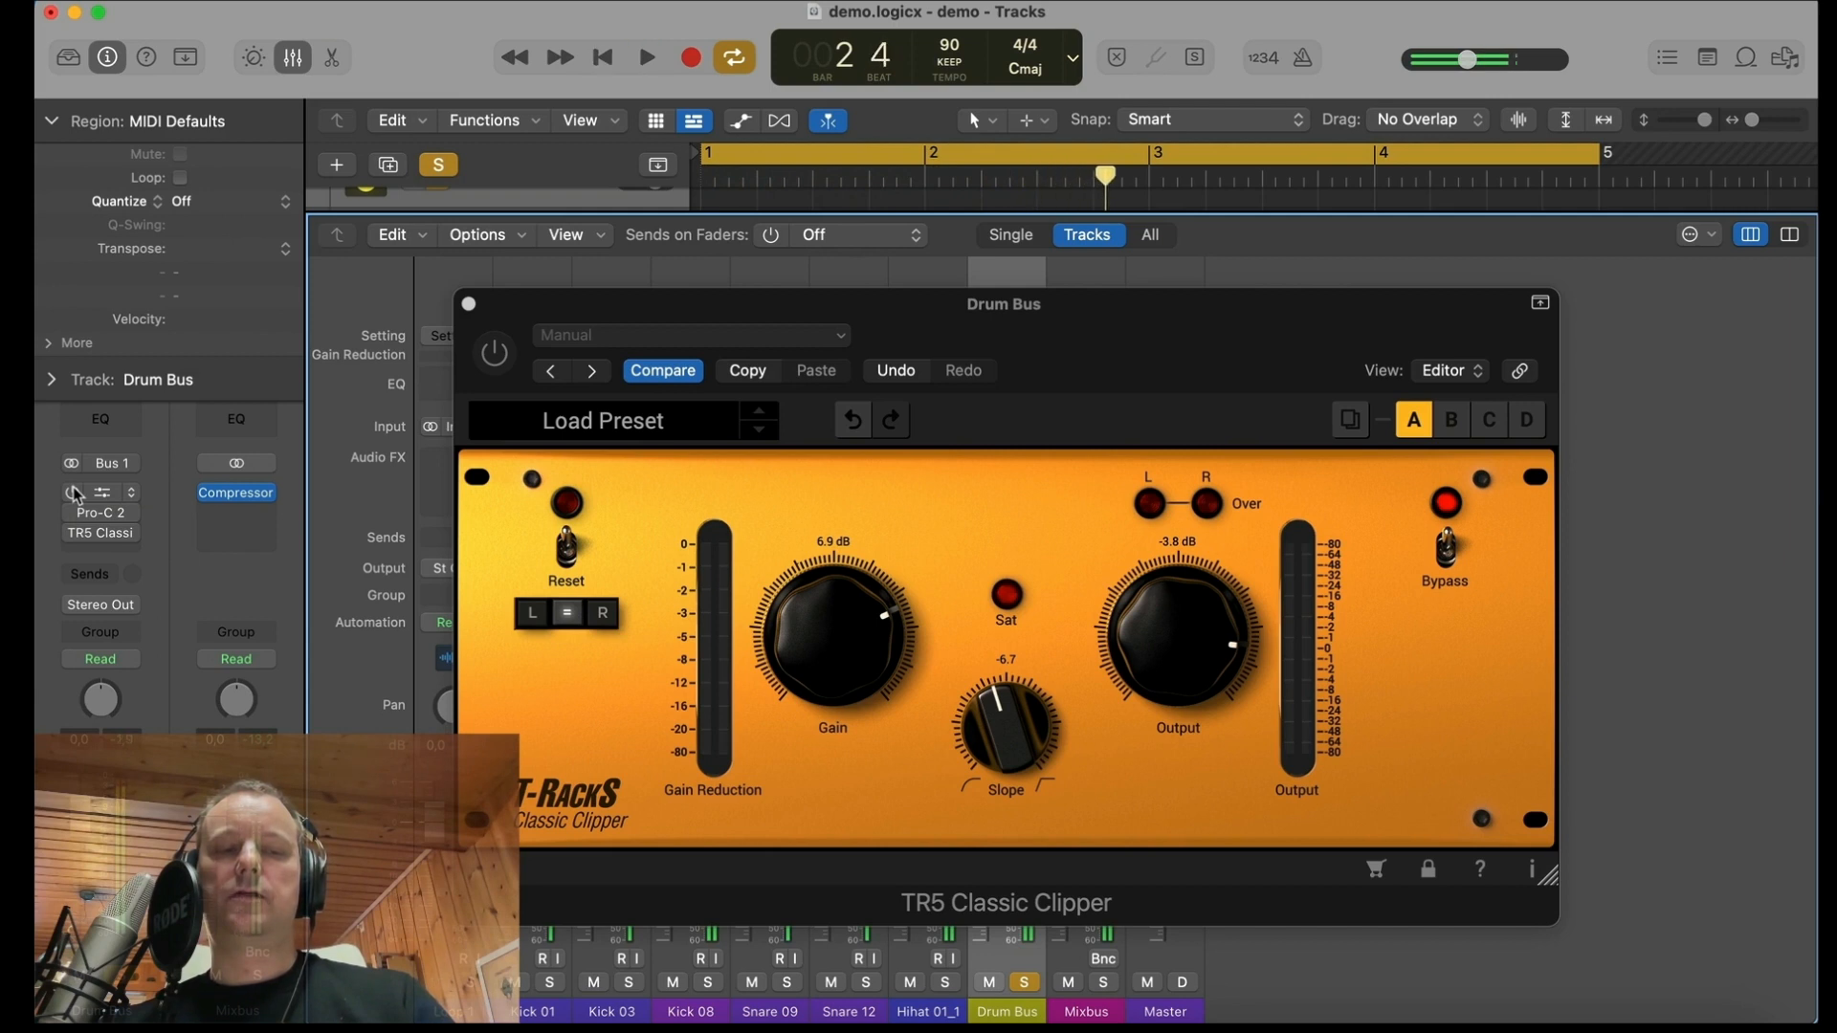
pyautogui.press('Return')
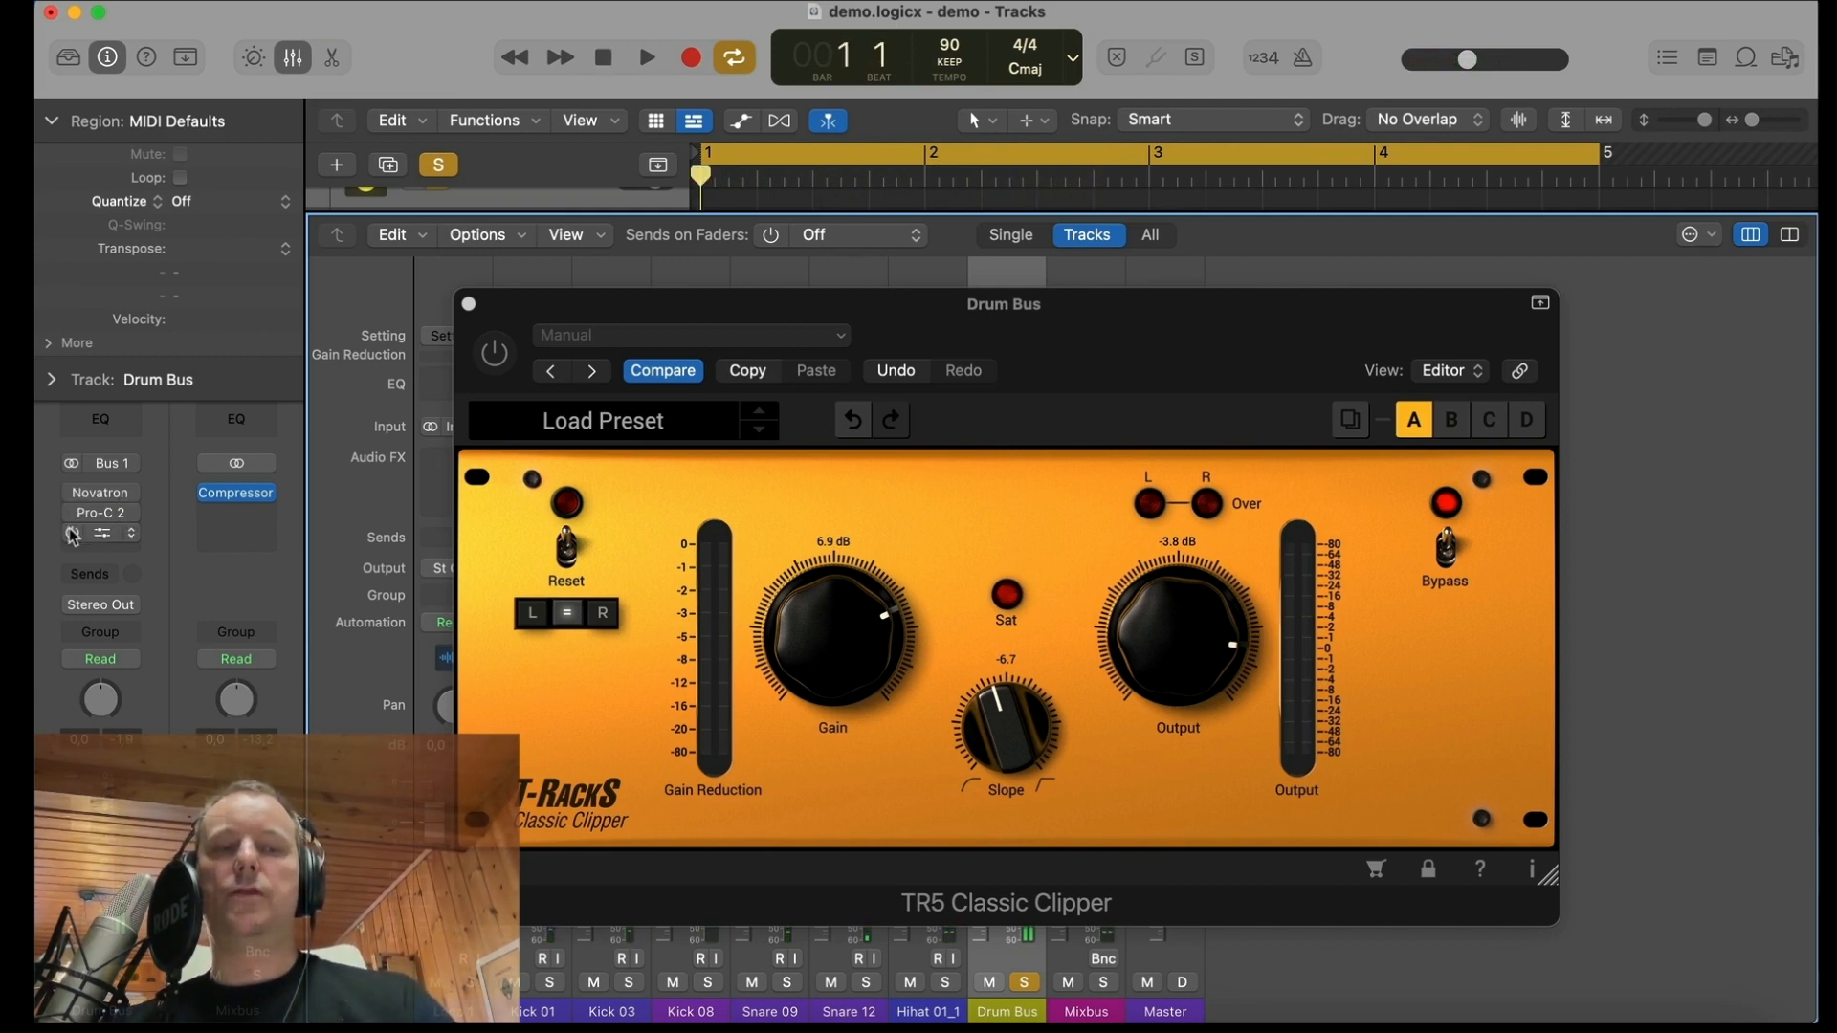
pyautogui.click(72, 531)
pyautogui.press('space')
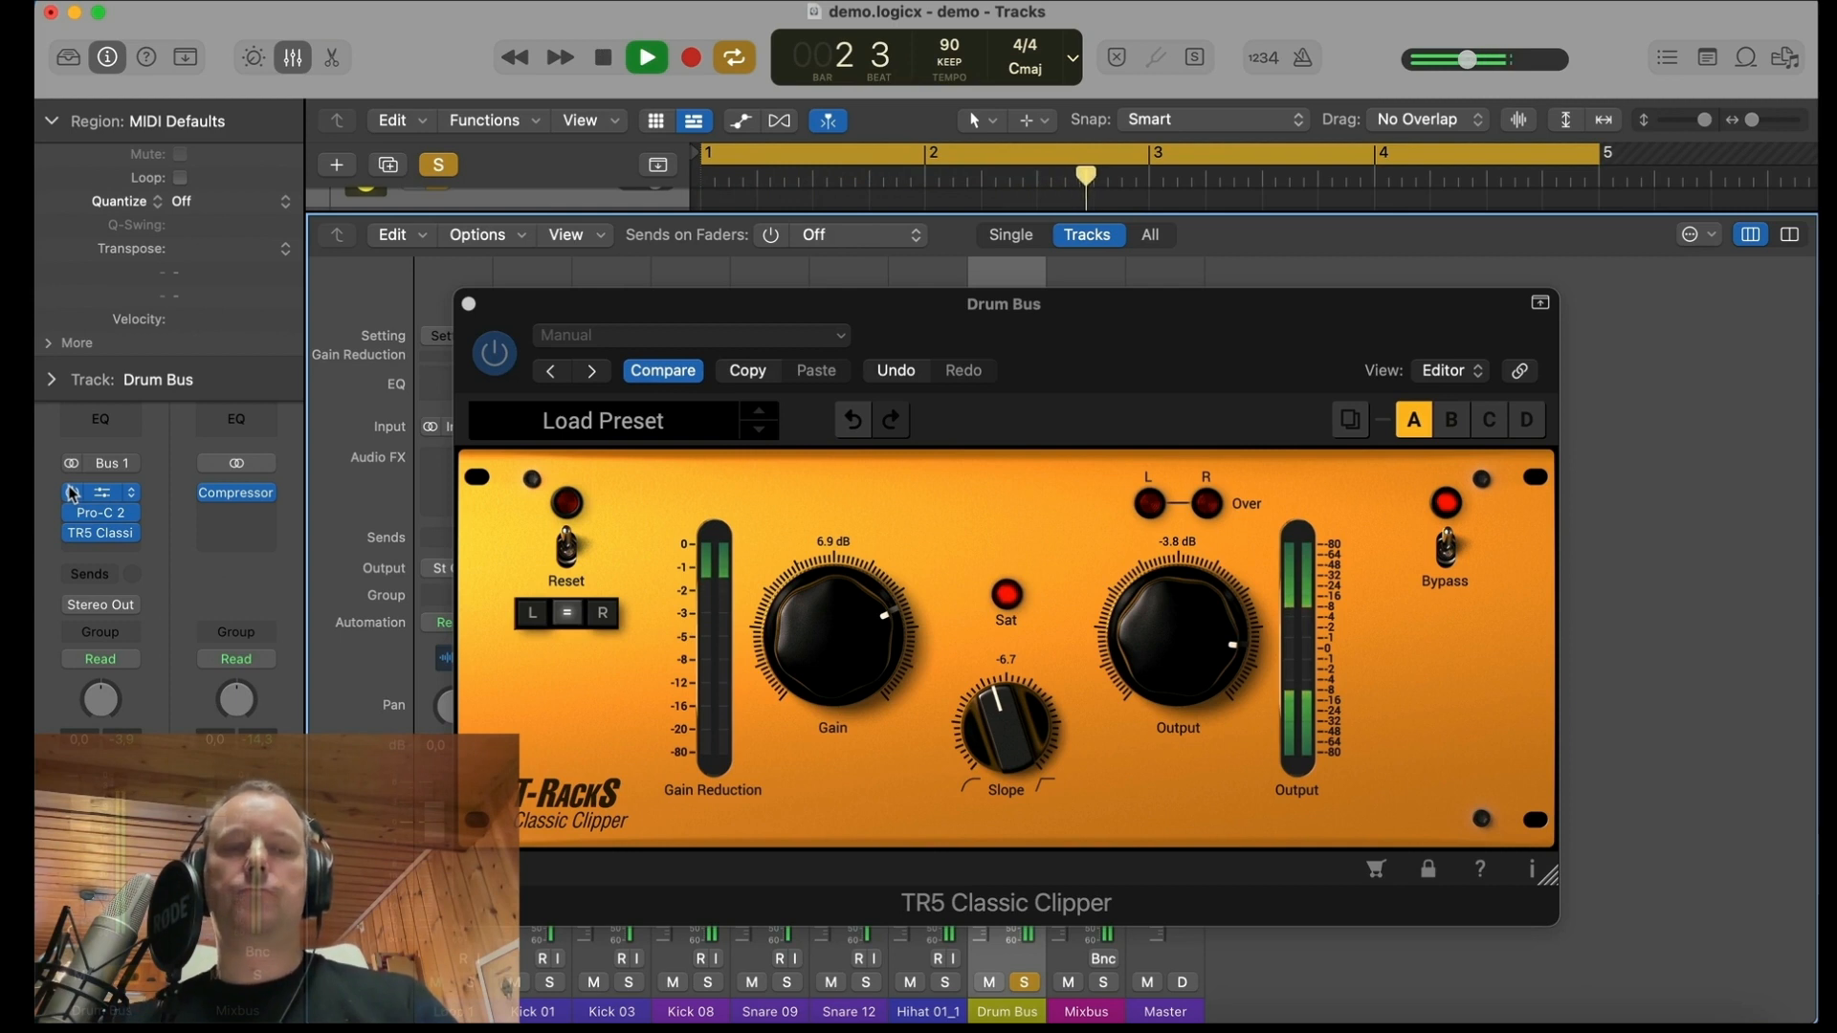
pyautogui.click(71, 492)
pyautogui.press('space')
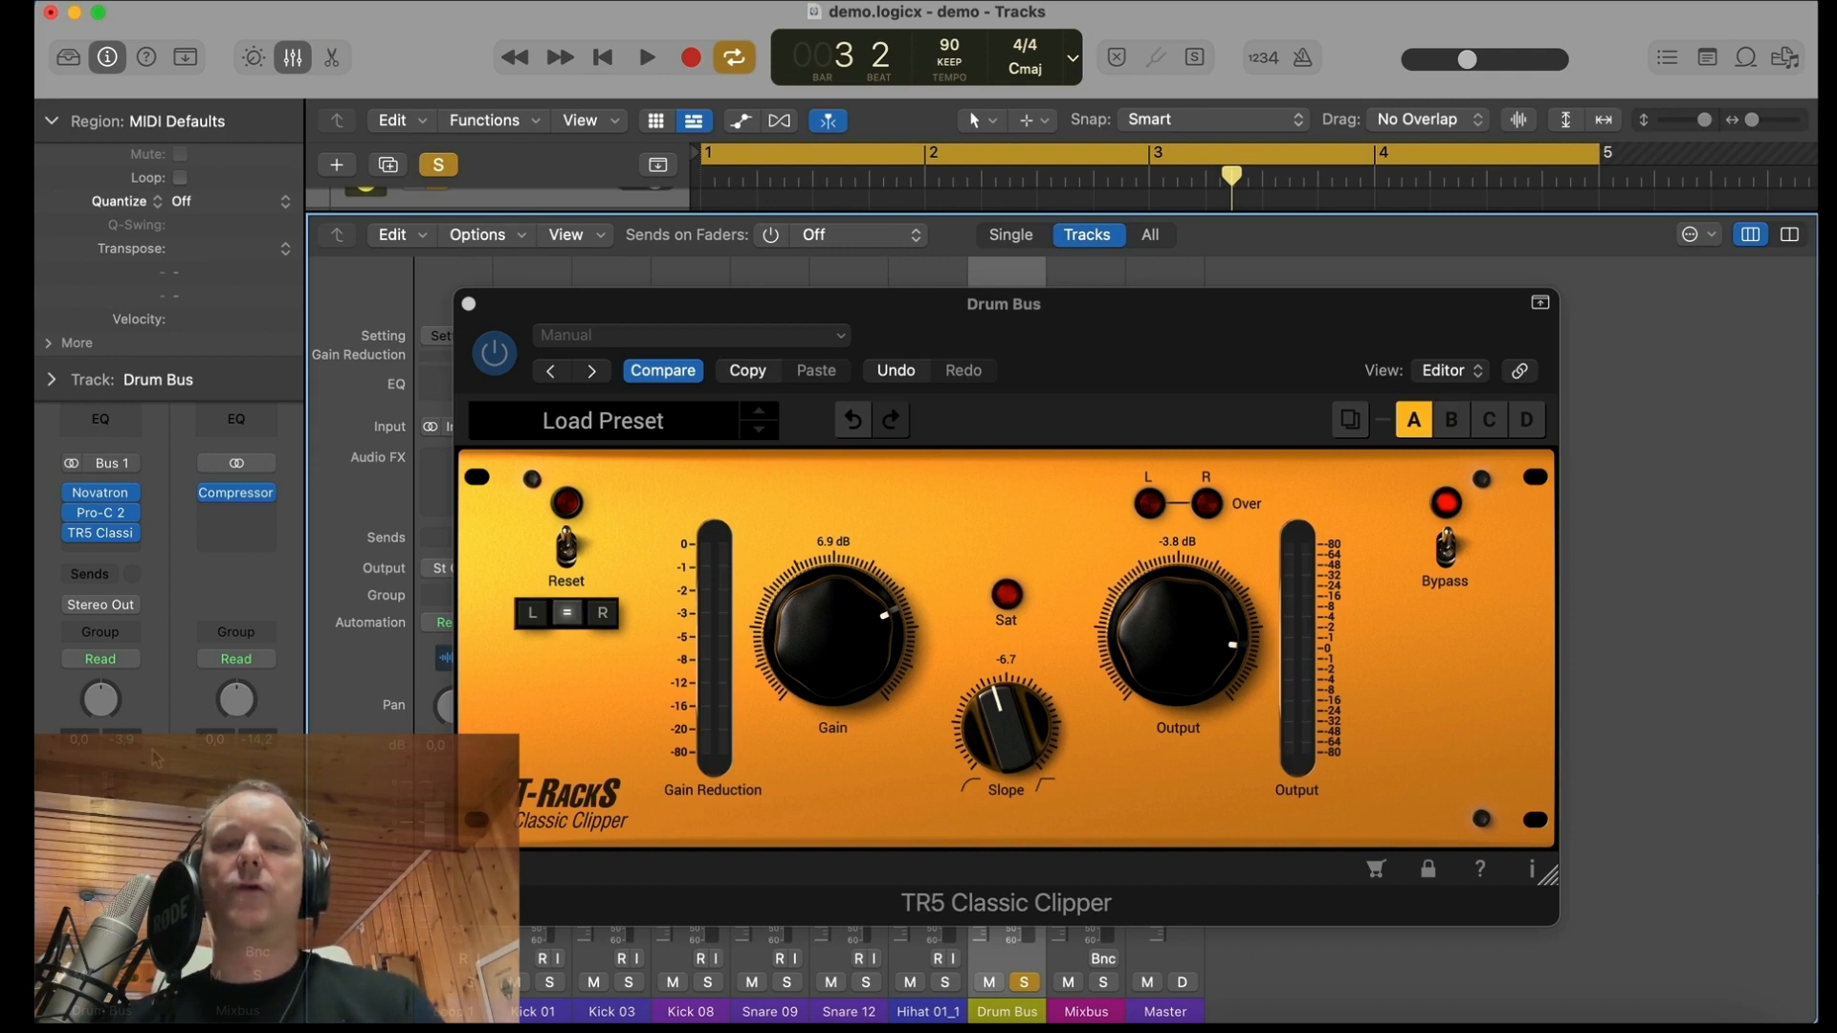
pyautogui.press('Return')
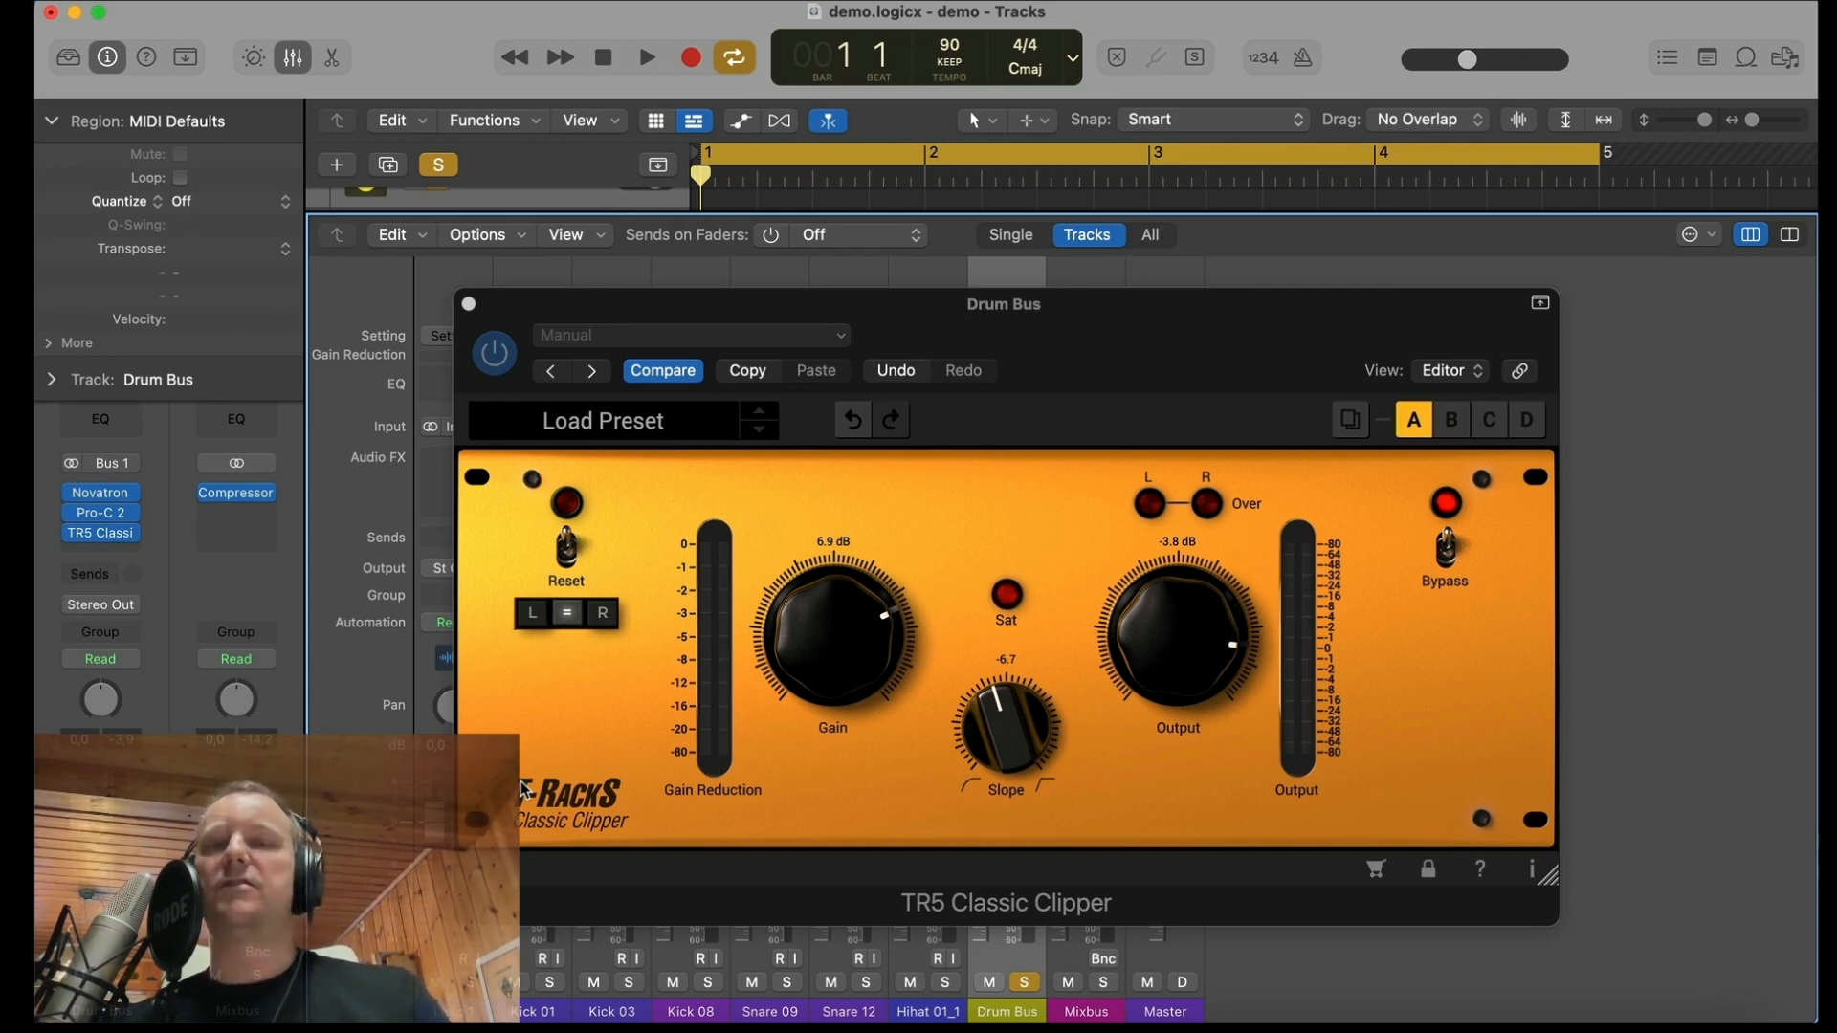
# Step: Close the mixer and the Classic Clipper, bypass all three Drum Bus plug-ins and bounce the unprocessed drums
pyautogui.press('x')
pyautogui.click(468, 304)
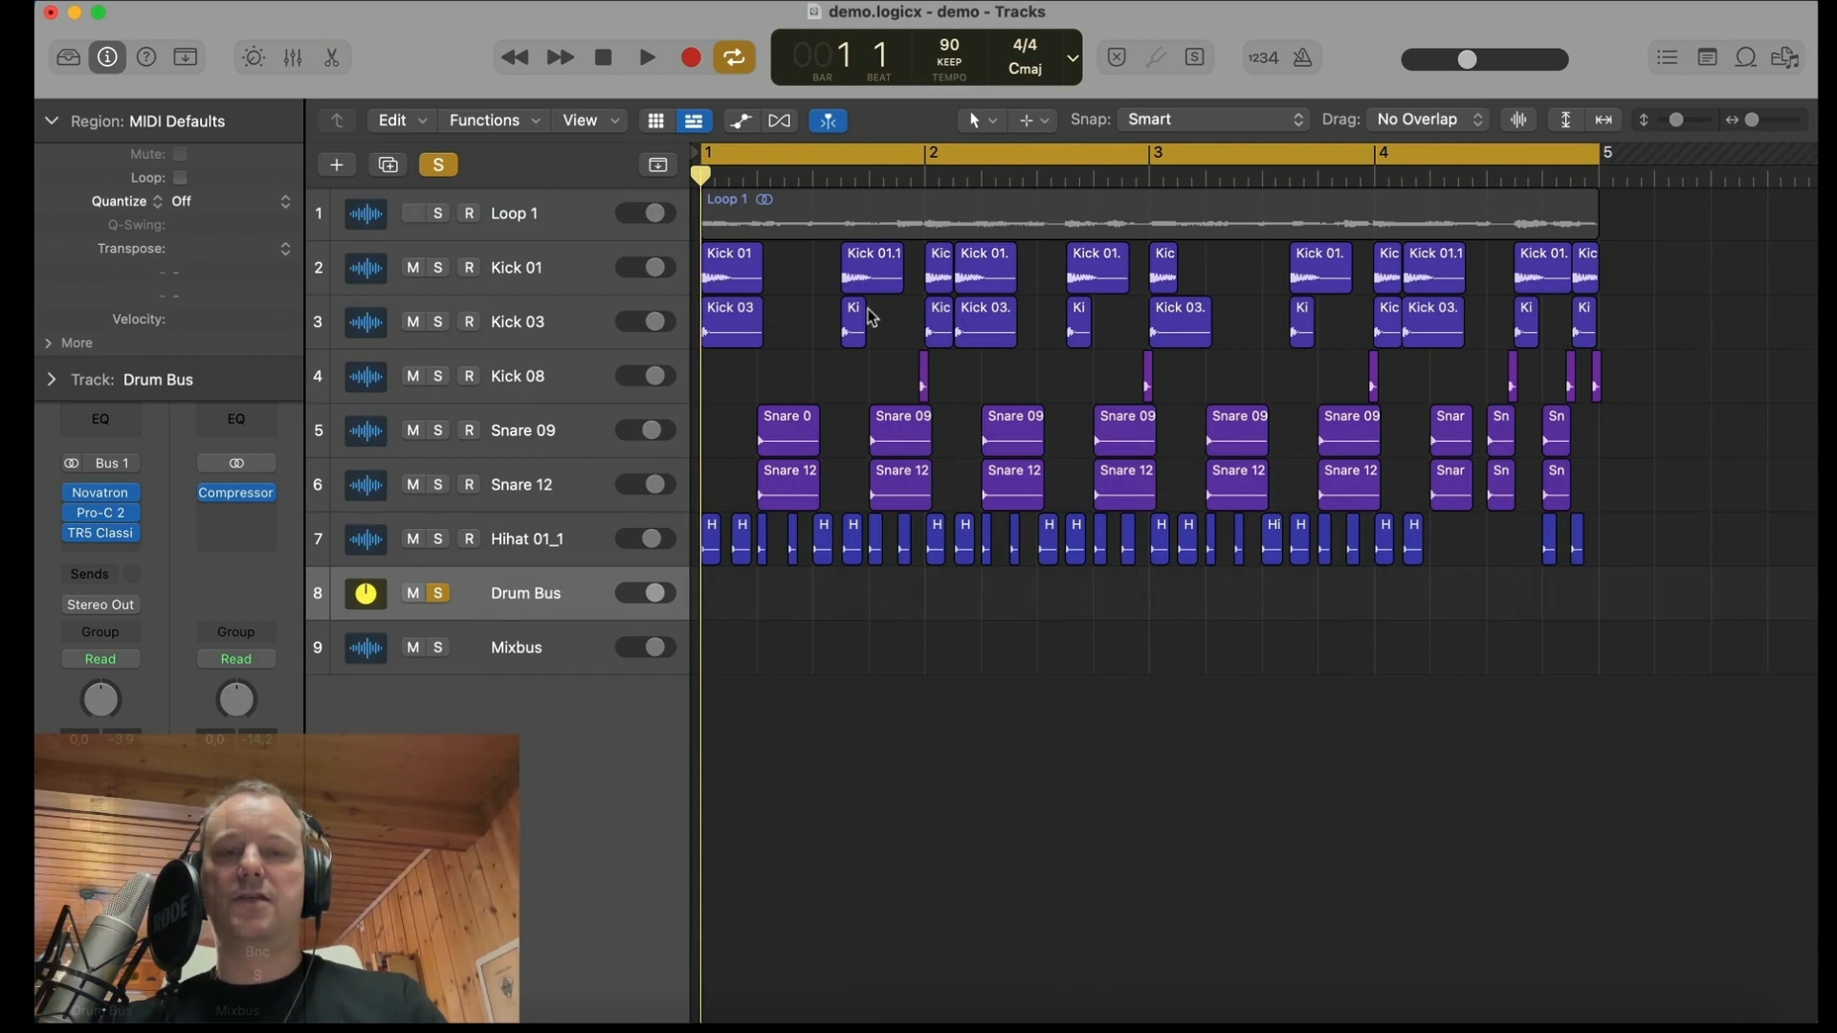
pyautogui.moveTo(70, 534); pyautogui.dragTo(69, 446)
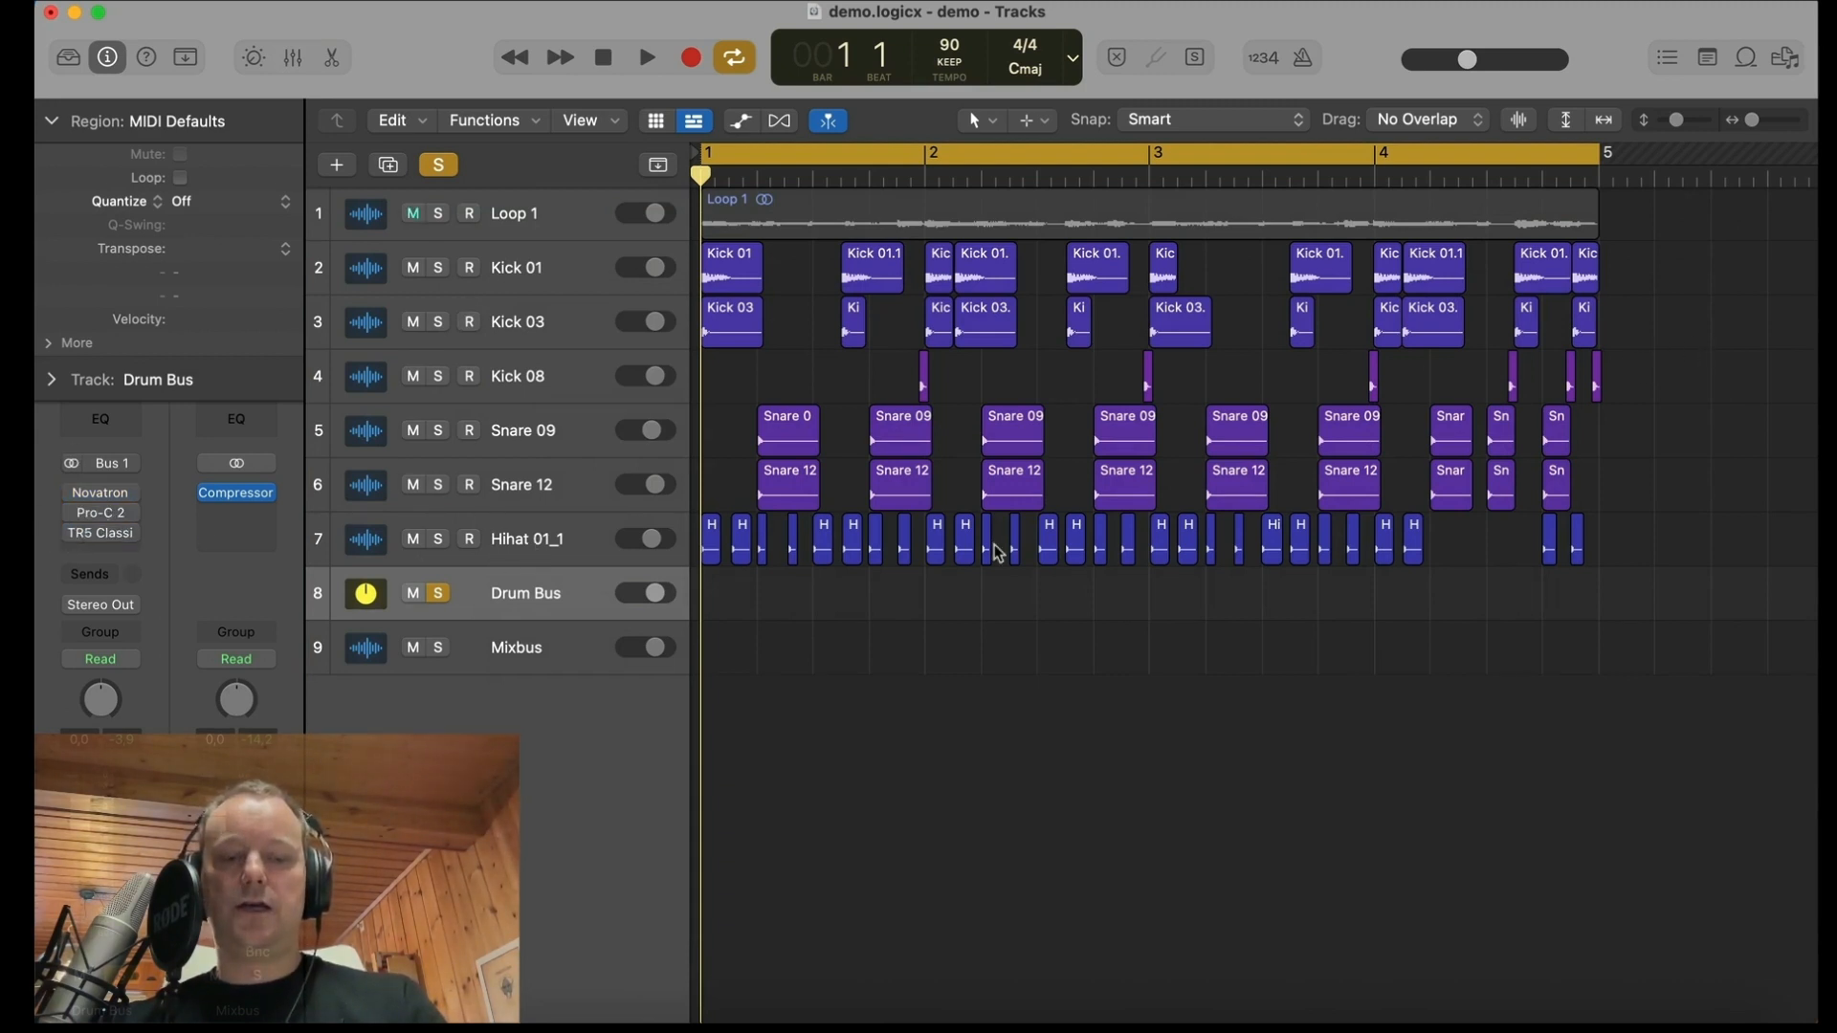
pyautogui.press('super+b')
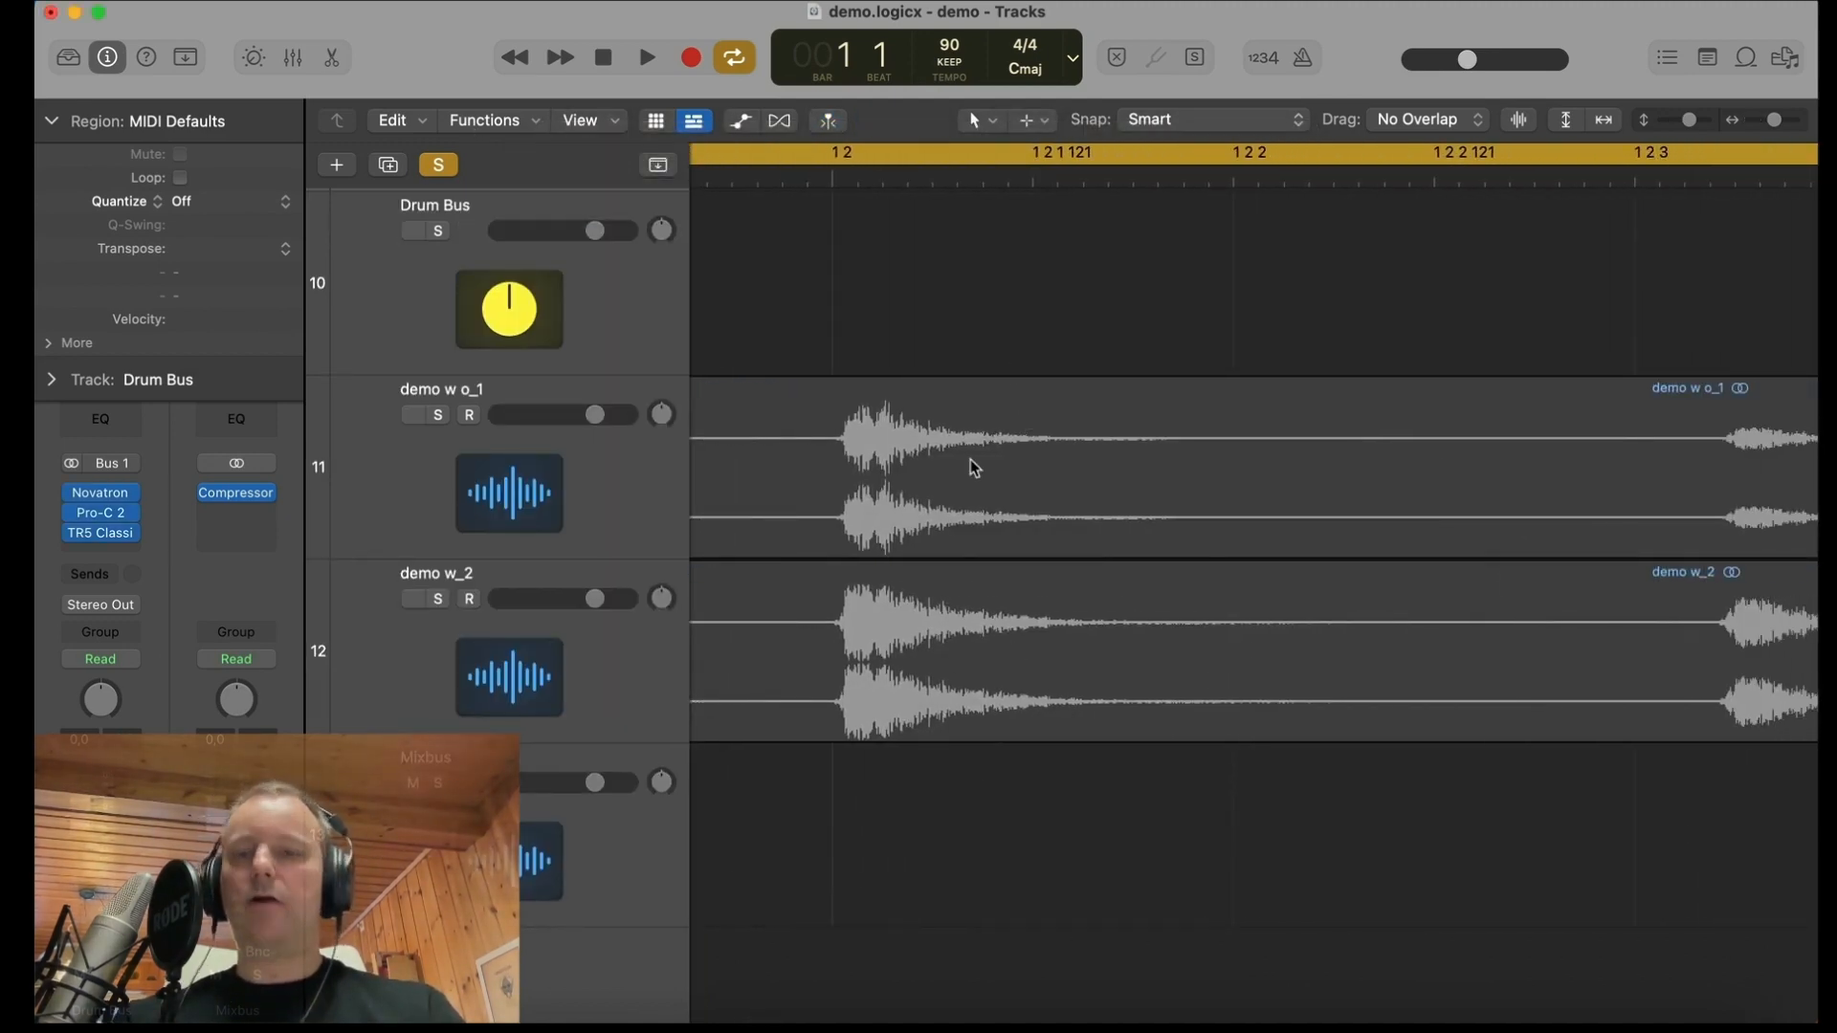
# Step: Examine the demo w o_1 and demo w_2 waveforms side by side from beat 2 to beat 4 of bar 1
pyautogui.hscroll(5, 973, 477)
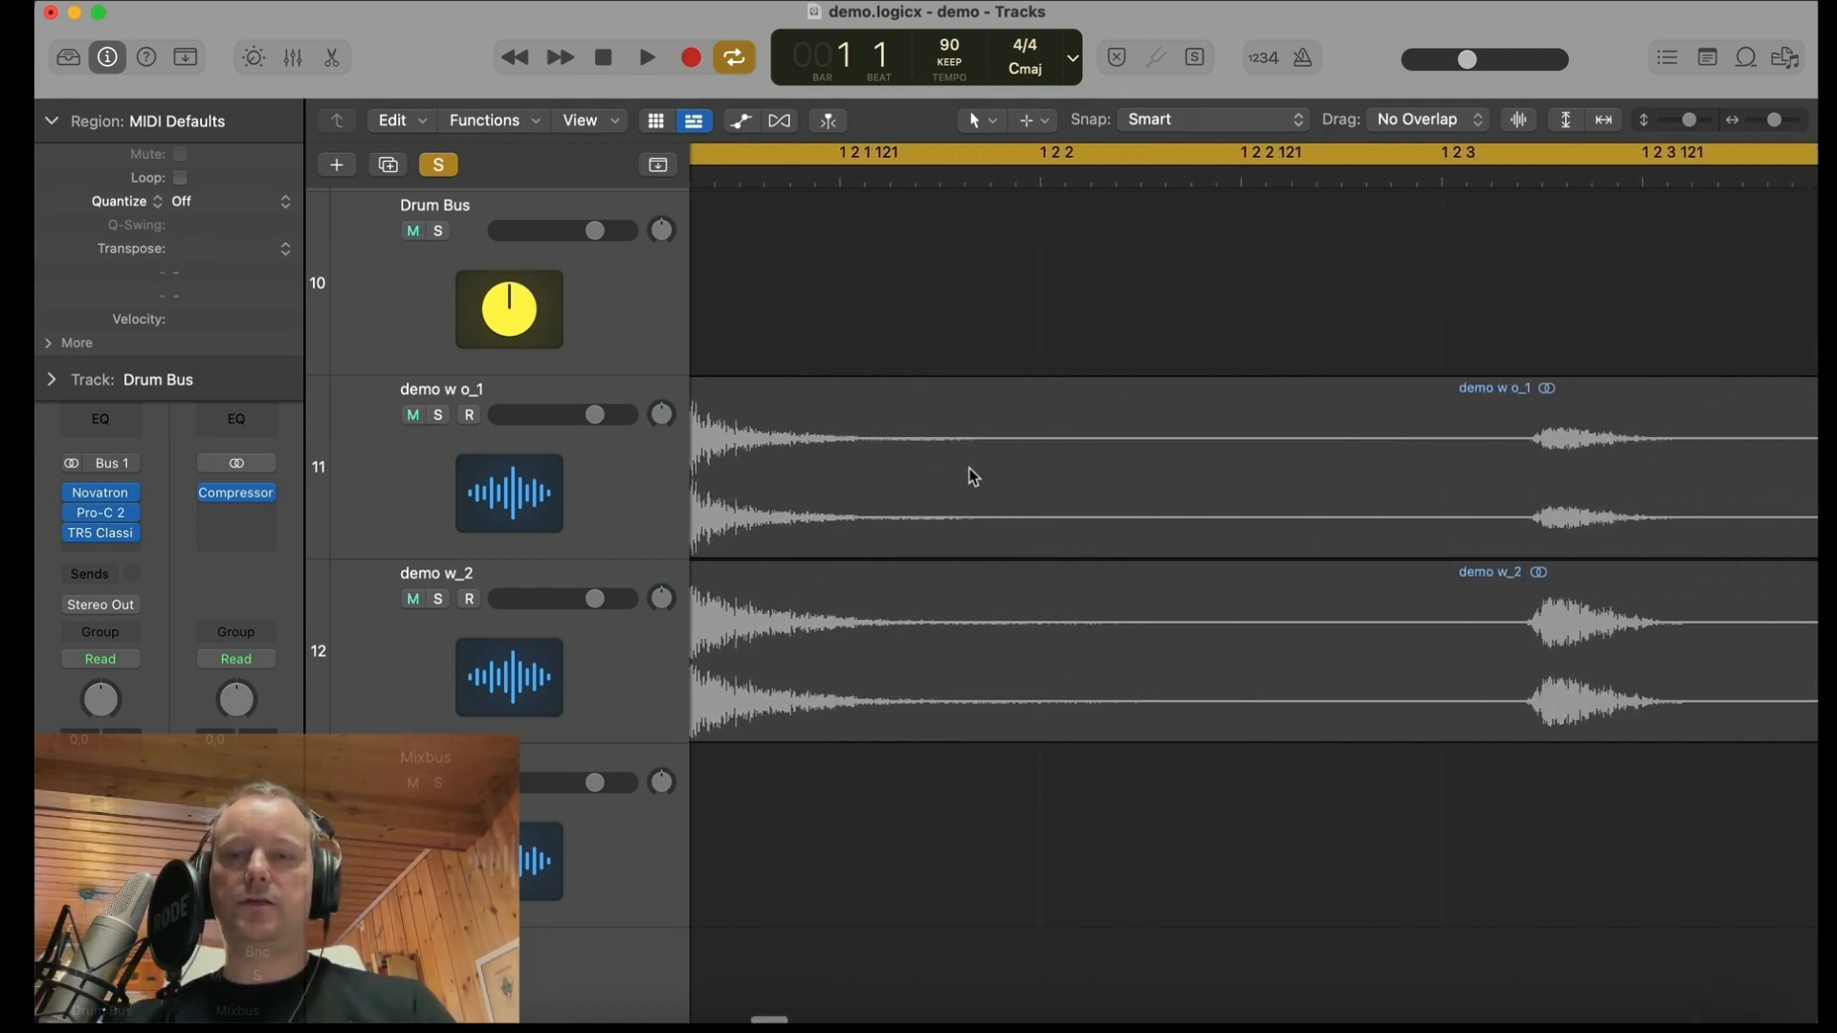
pyautogui.hscroll(5, 1234, 393)
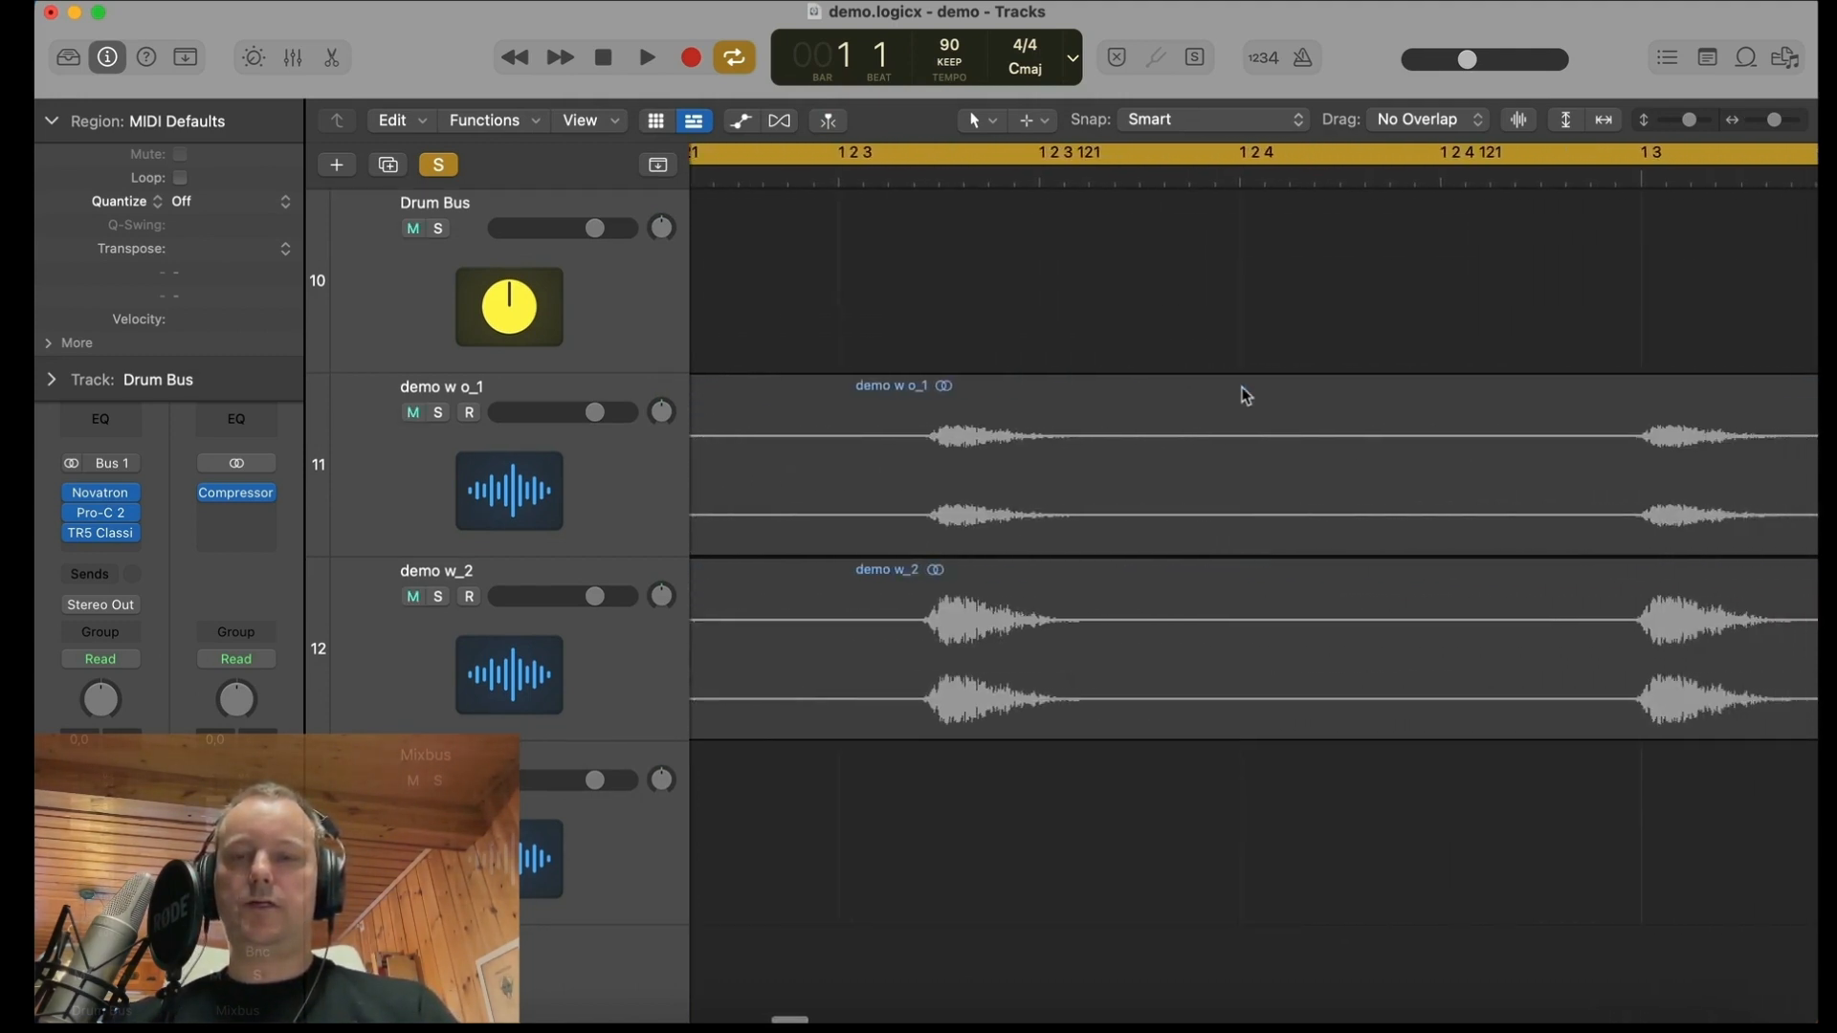
pyautogui.hscroll(5, 1152, 504)
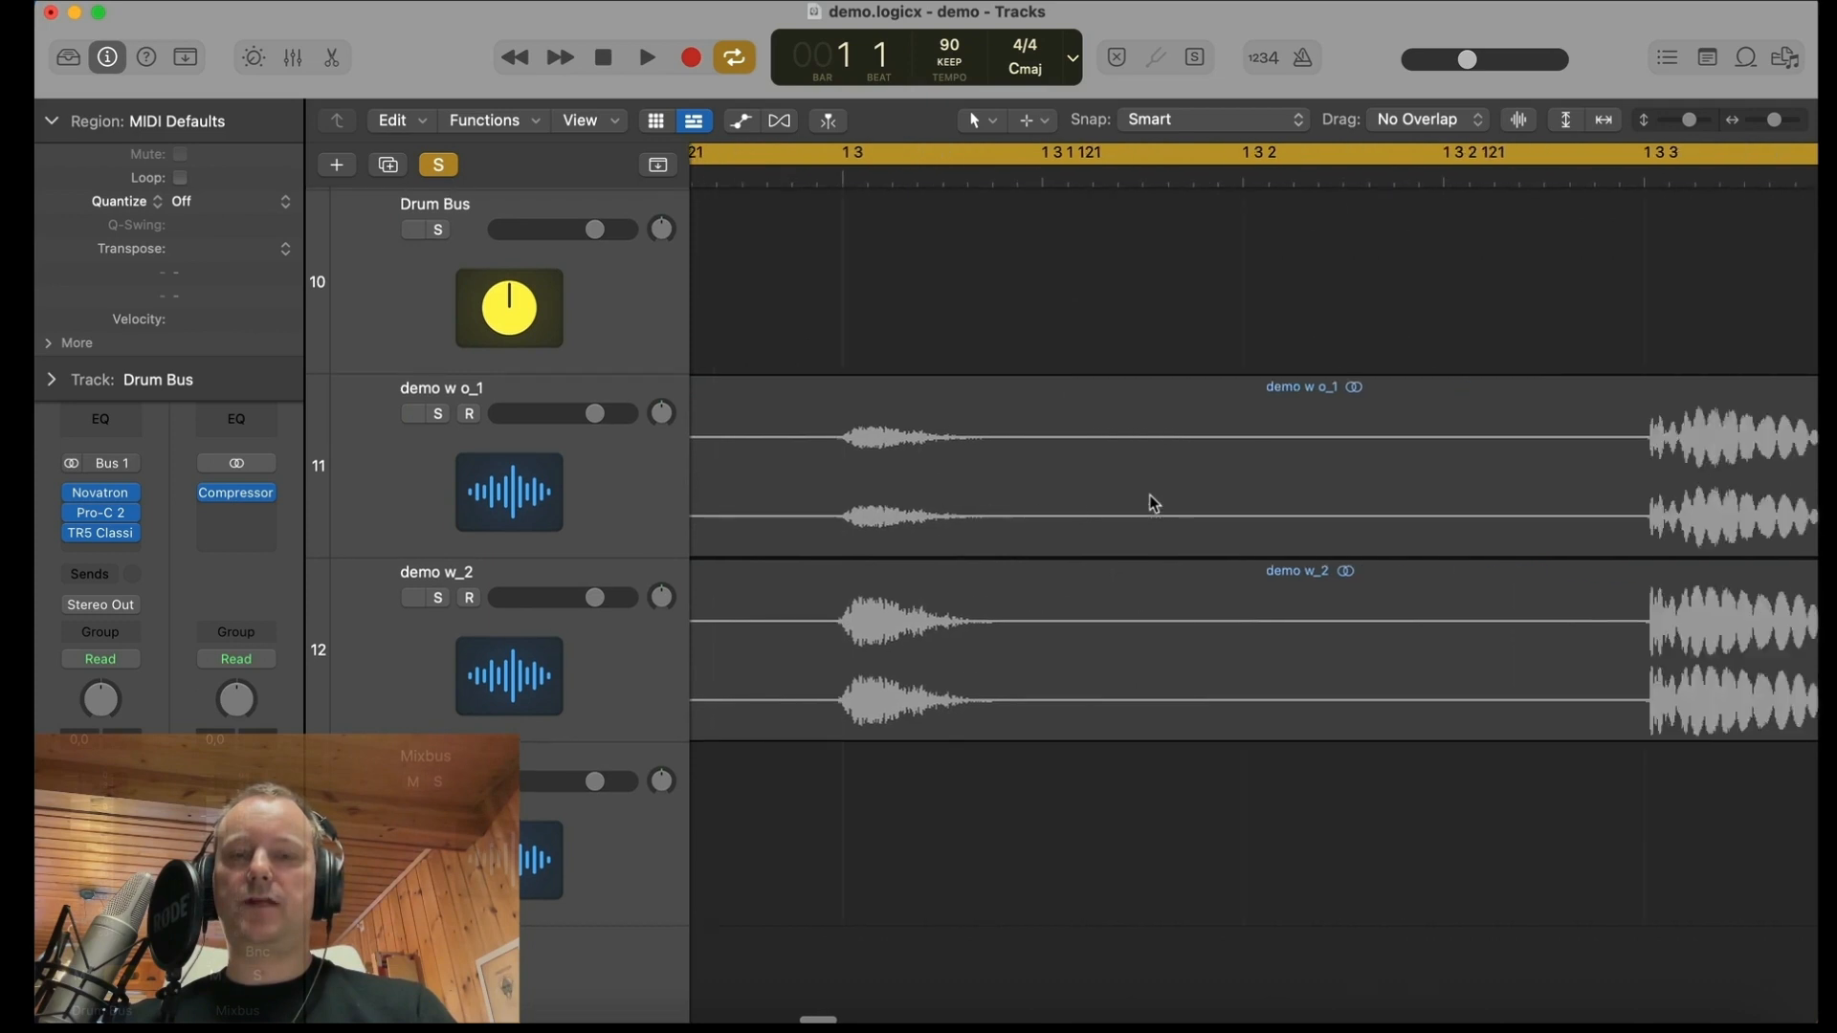
pyautogui.hscroll(5, 1153, 502)
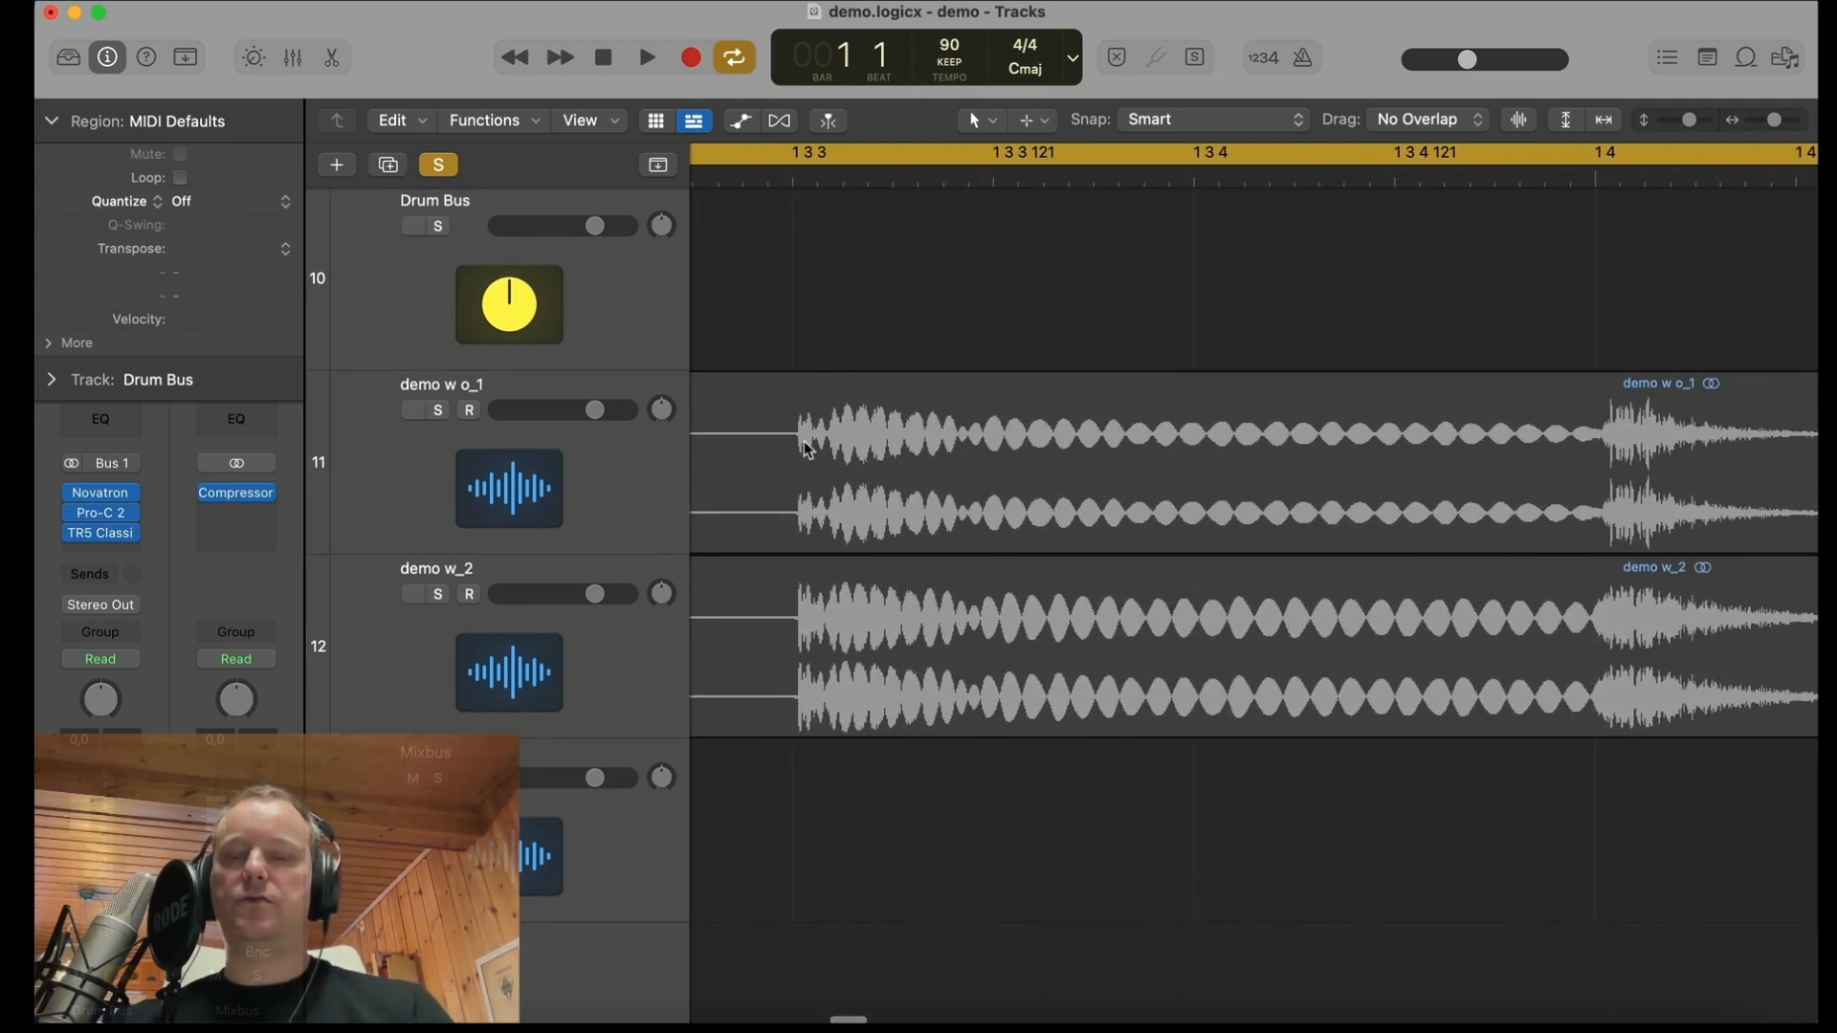
pyautogui.hscroll(3, 821, 628)
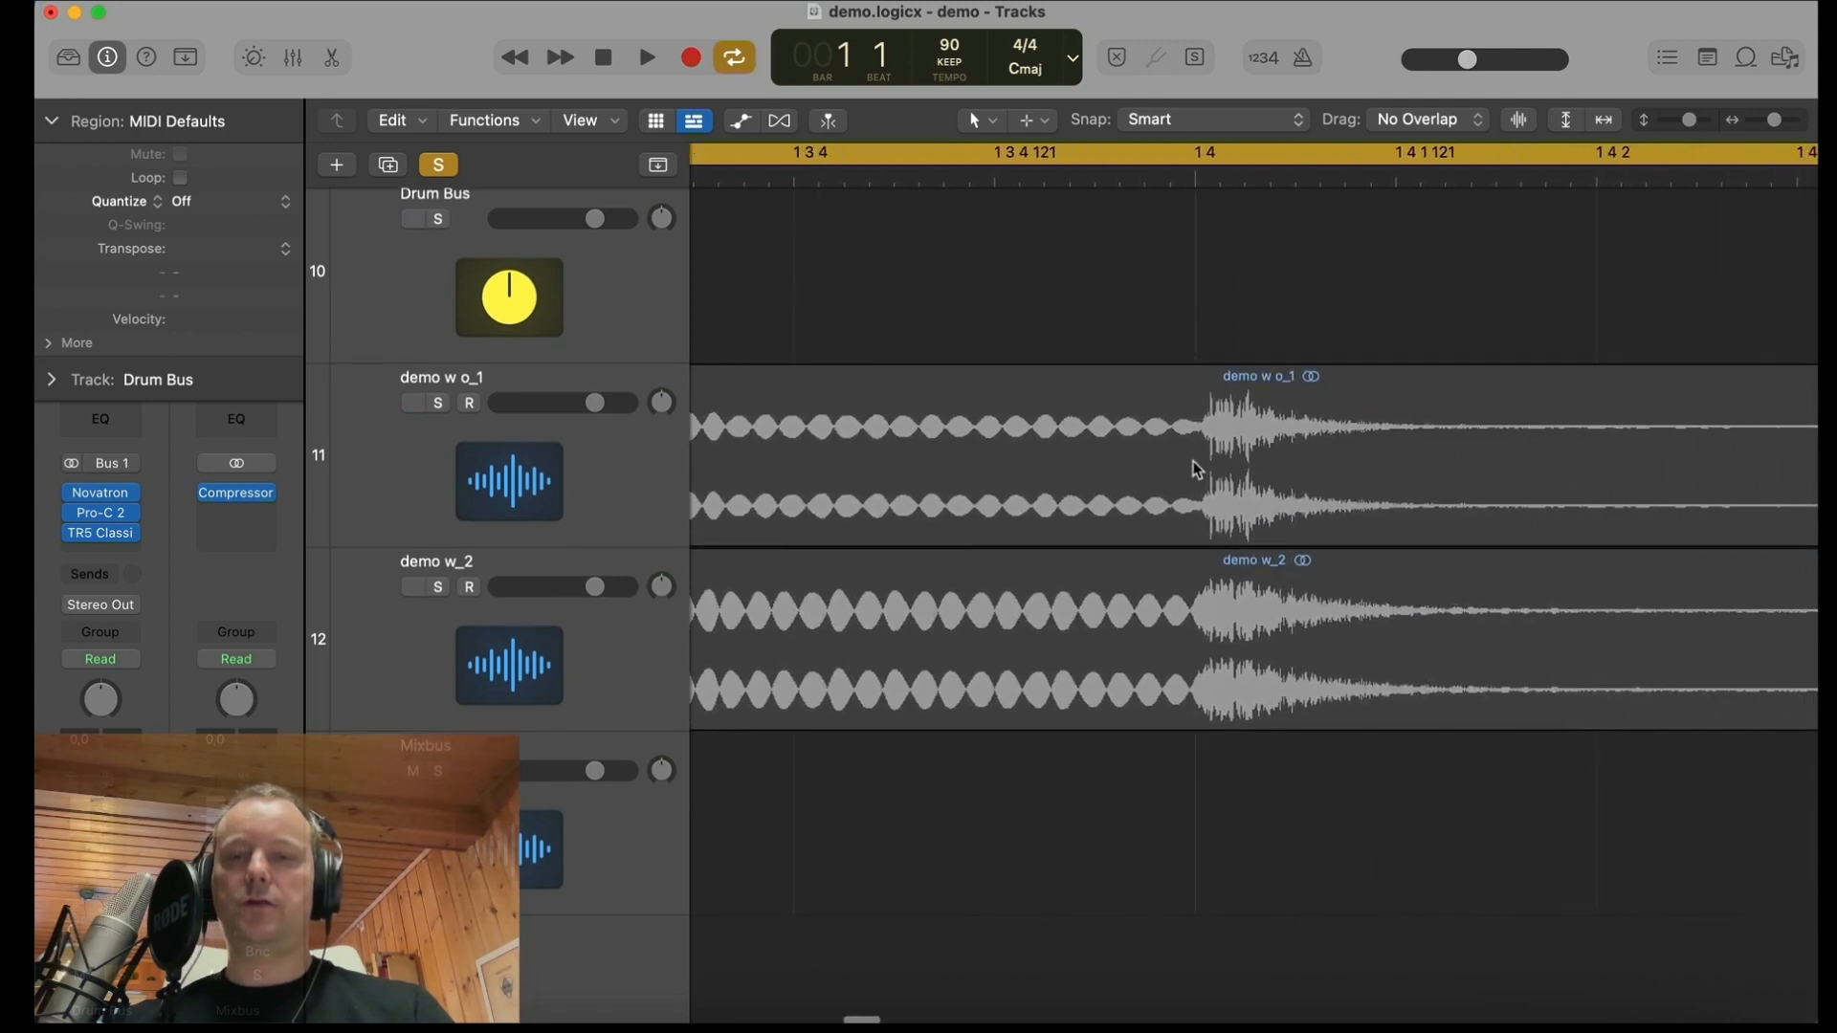
pyautogui.scroll(-3, 1239, 490)
pyautogui.scroll(8, 1239, 490)
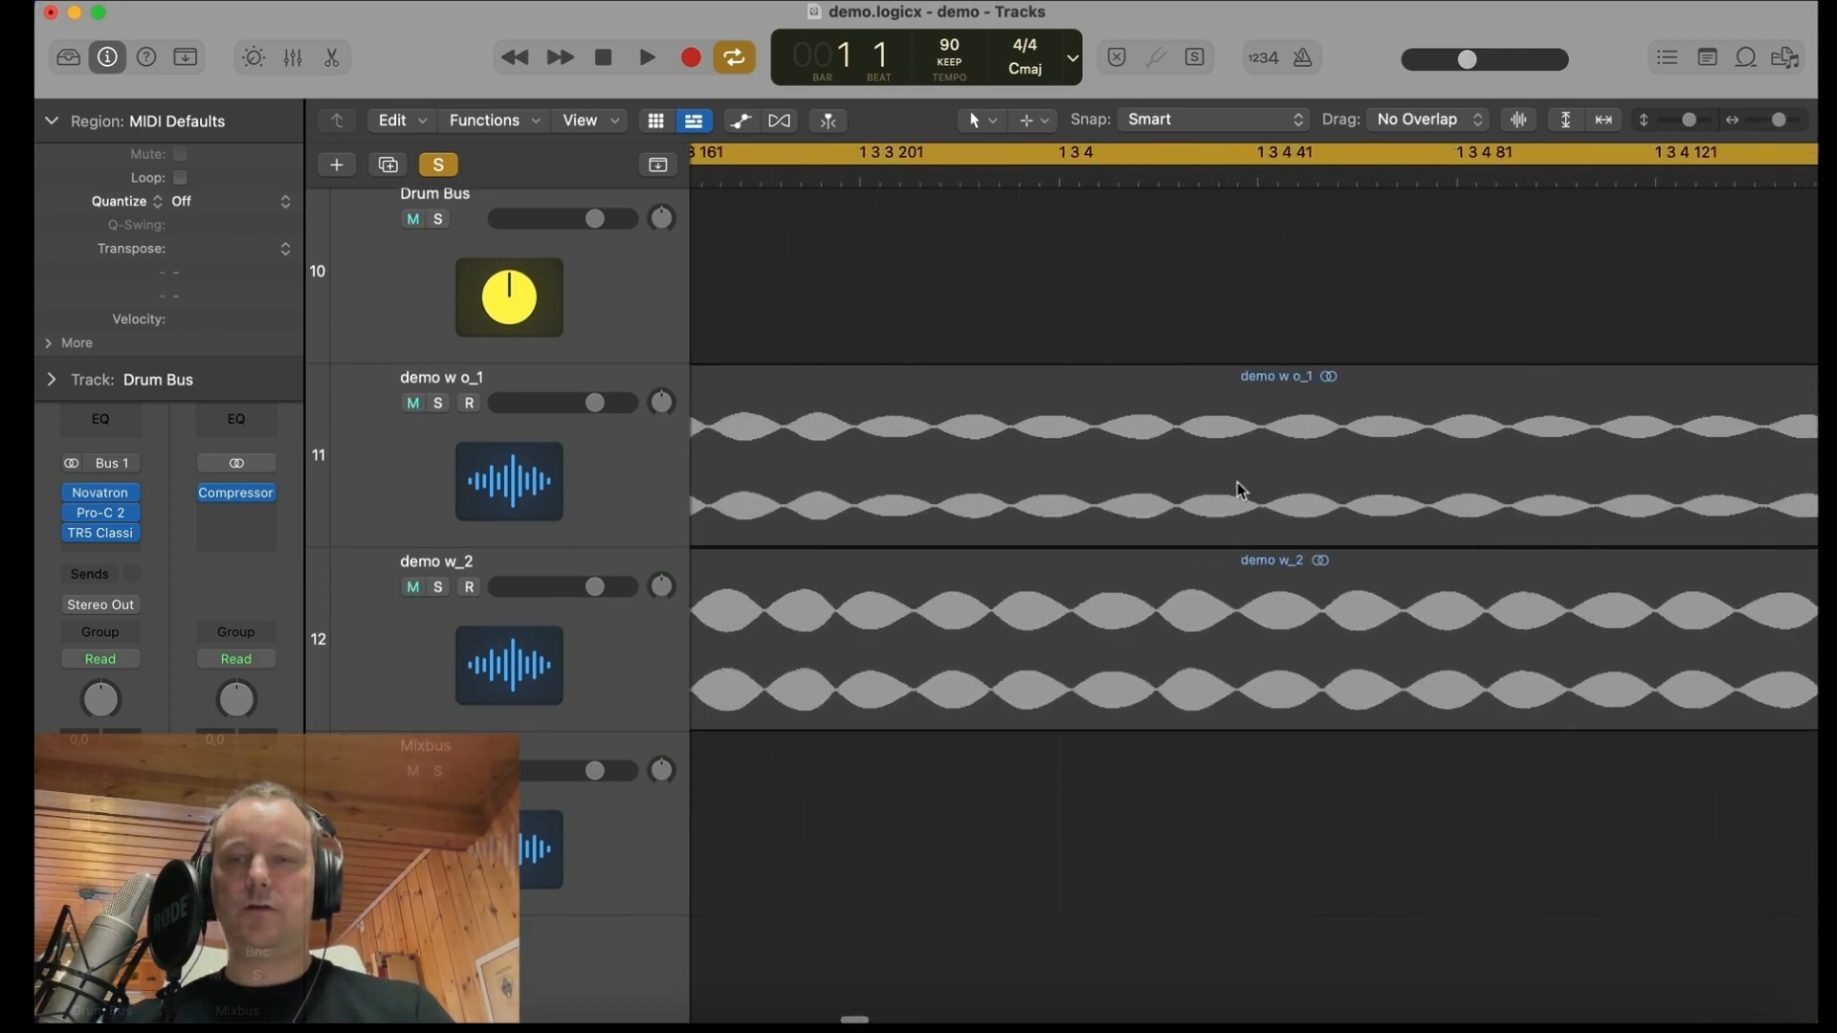
pyautogui.hscroll(5, 1241, 491)
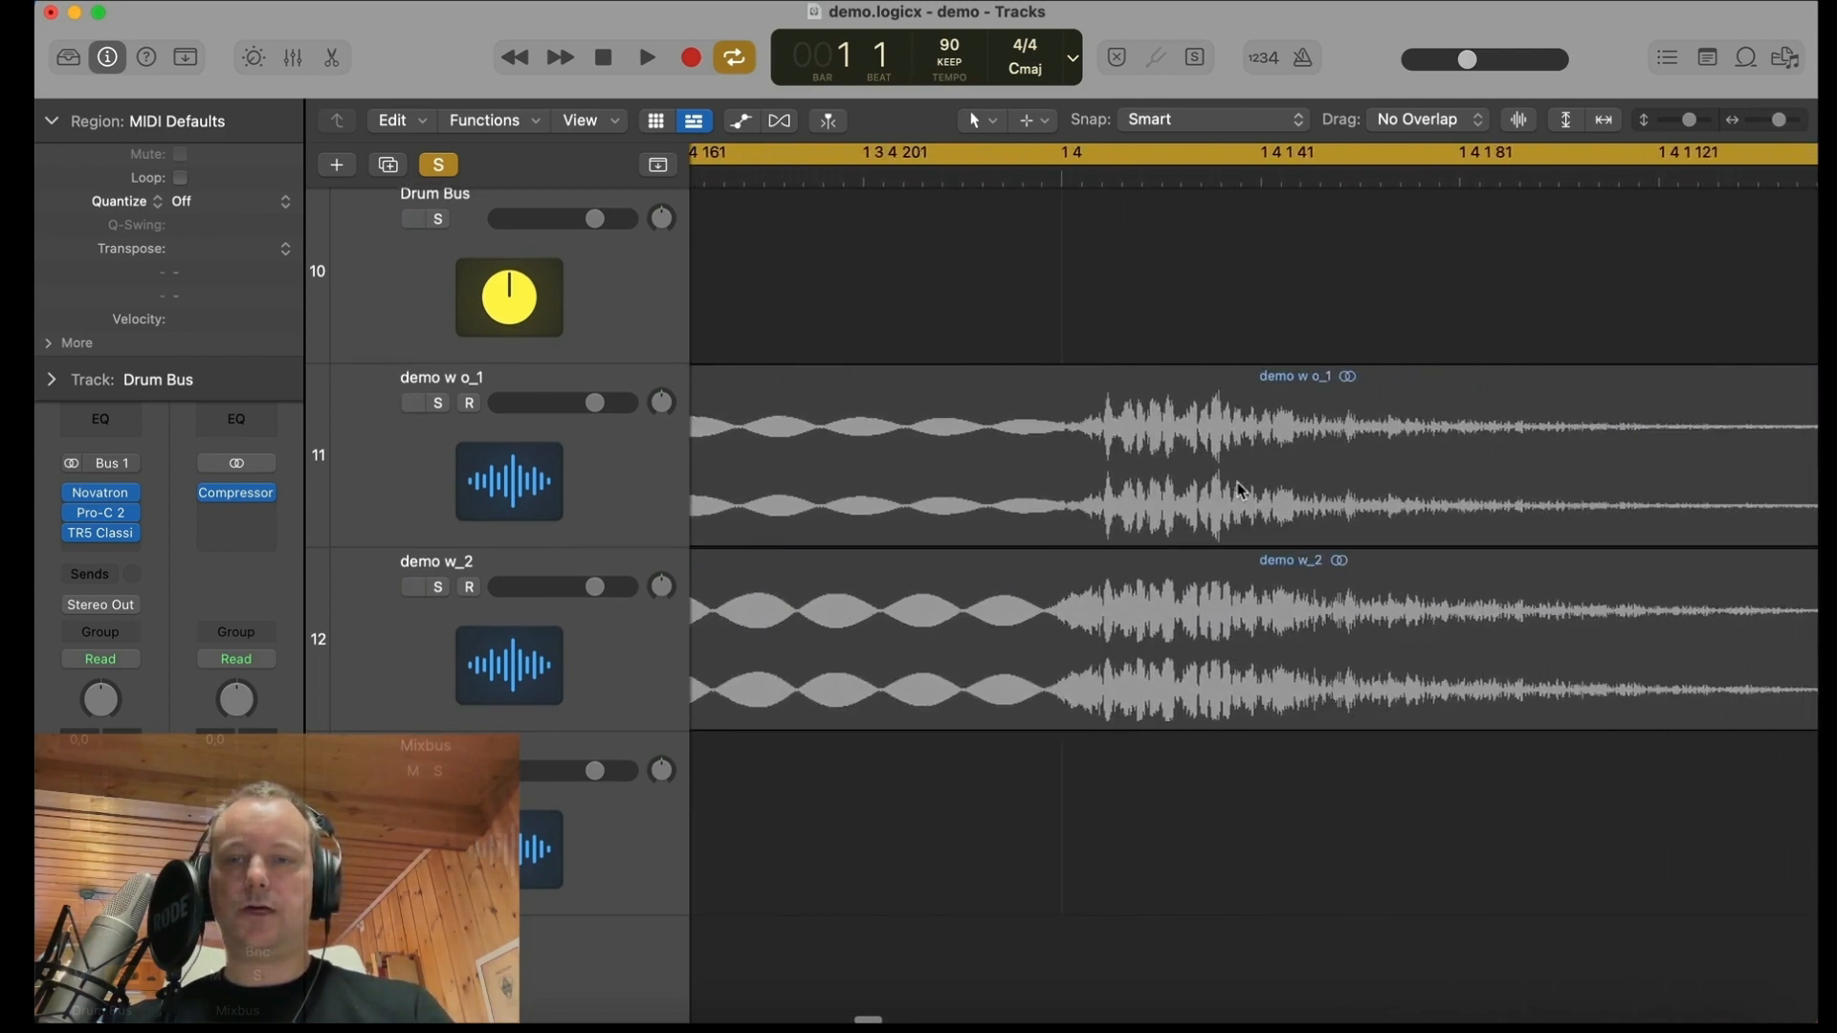
pyautogui.scroll(6, 1239, 491)
pyautogui.hscroll(-8, 1239, 491)
pyautogui.hscroll(8, 1239, 491)
pyautogui.hscroll(3, 1239, 490)
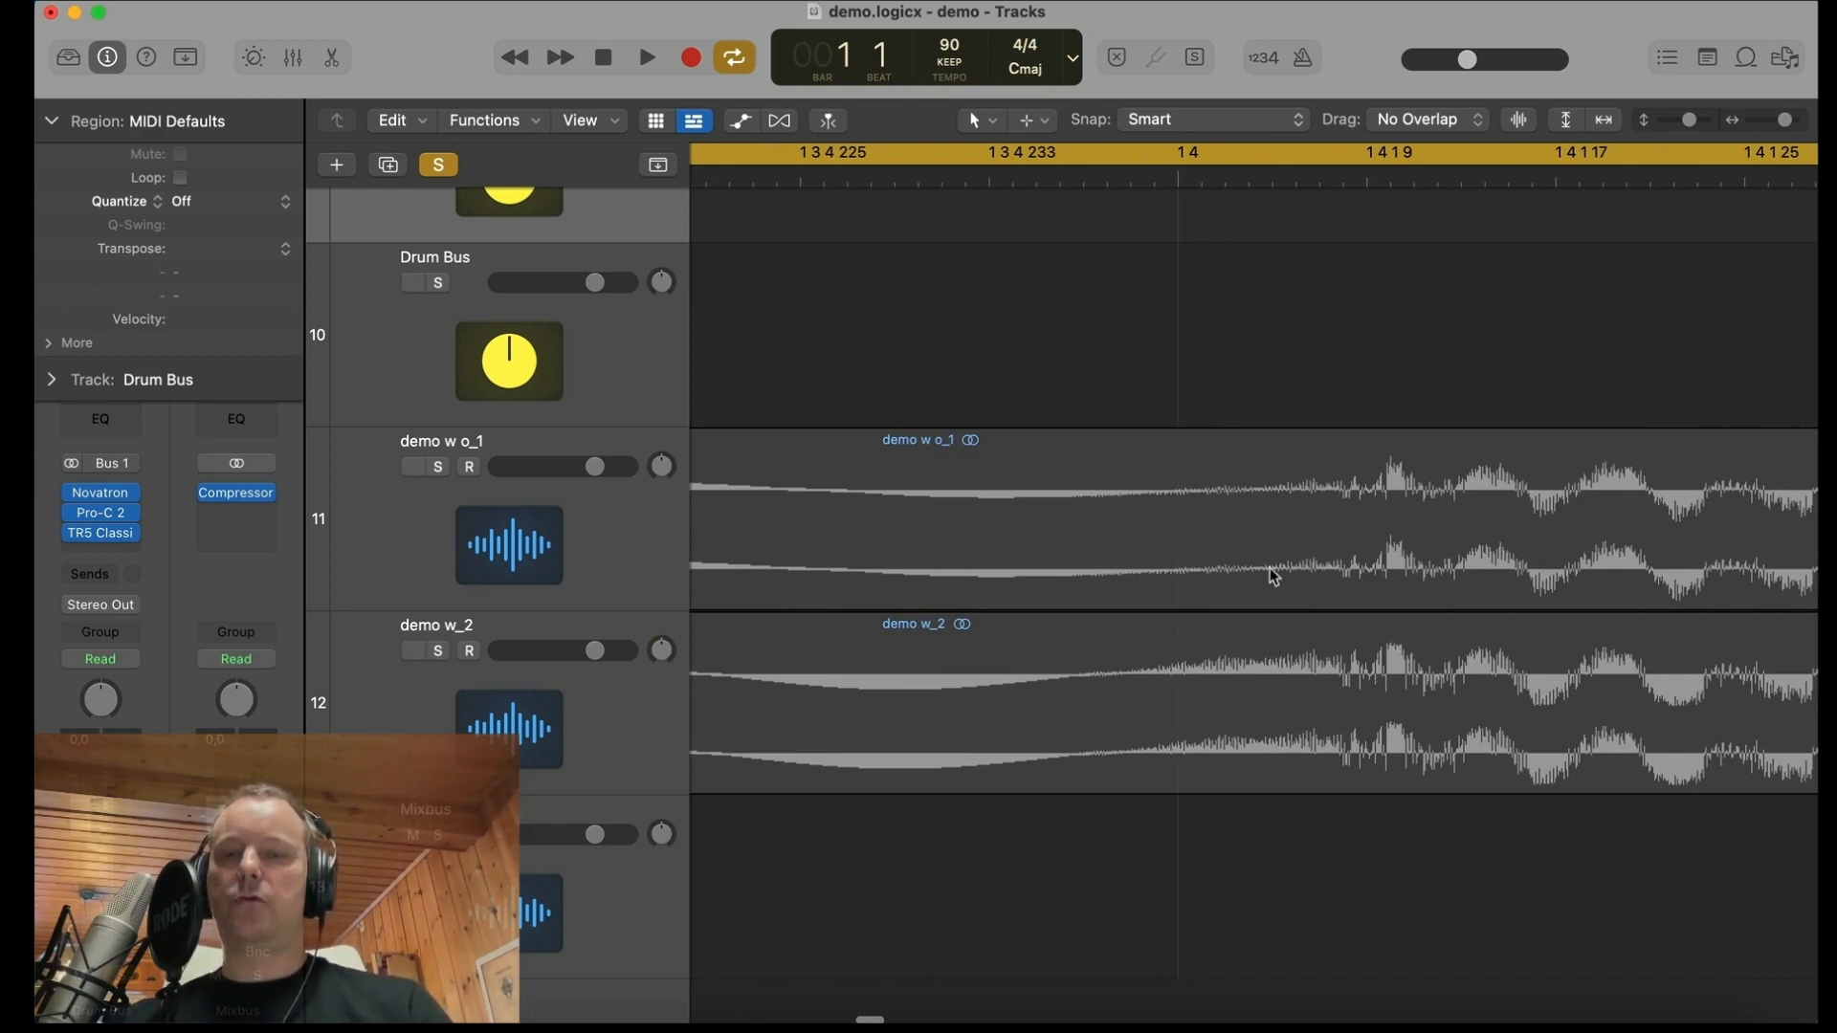
# Step: Enlarge the demo w o_1 and demo w_2 tracks and inspect the transient at beat 4 of bar 1 in both
pyautogui.press('super+Up')
pyautogui.press('super+Up')
pyautogui.press('super+Down')
pyautogui.press('super+Down')
pyautogui.scroll(2, 1401, 555)
pyautogui.scroll(-10, 1401, 555)
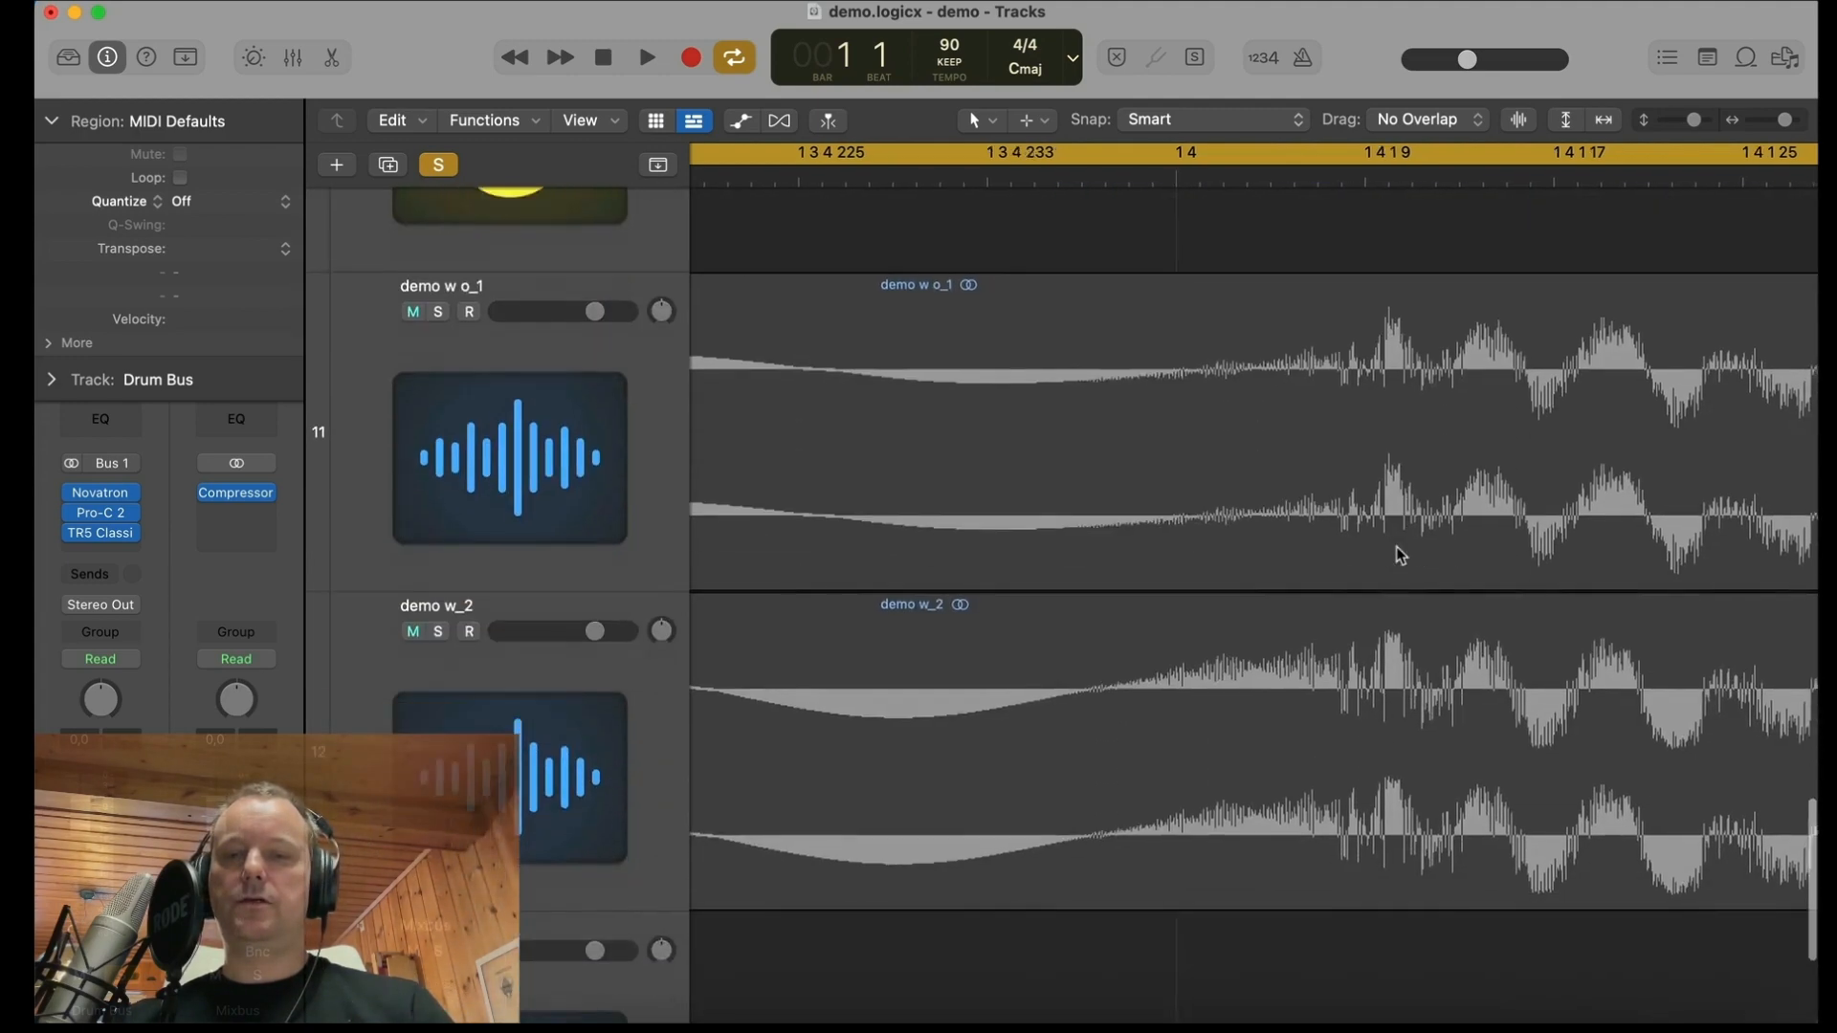
pyautogui.scroll(5, 1400, 555)
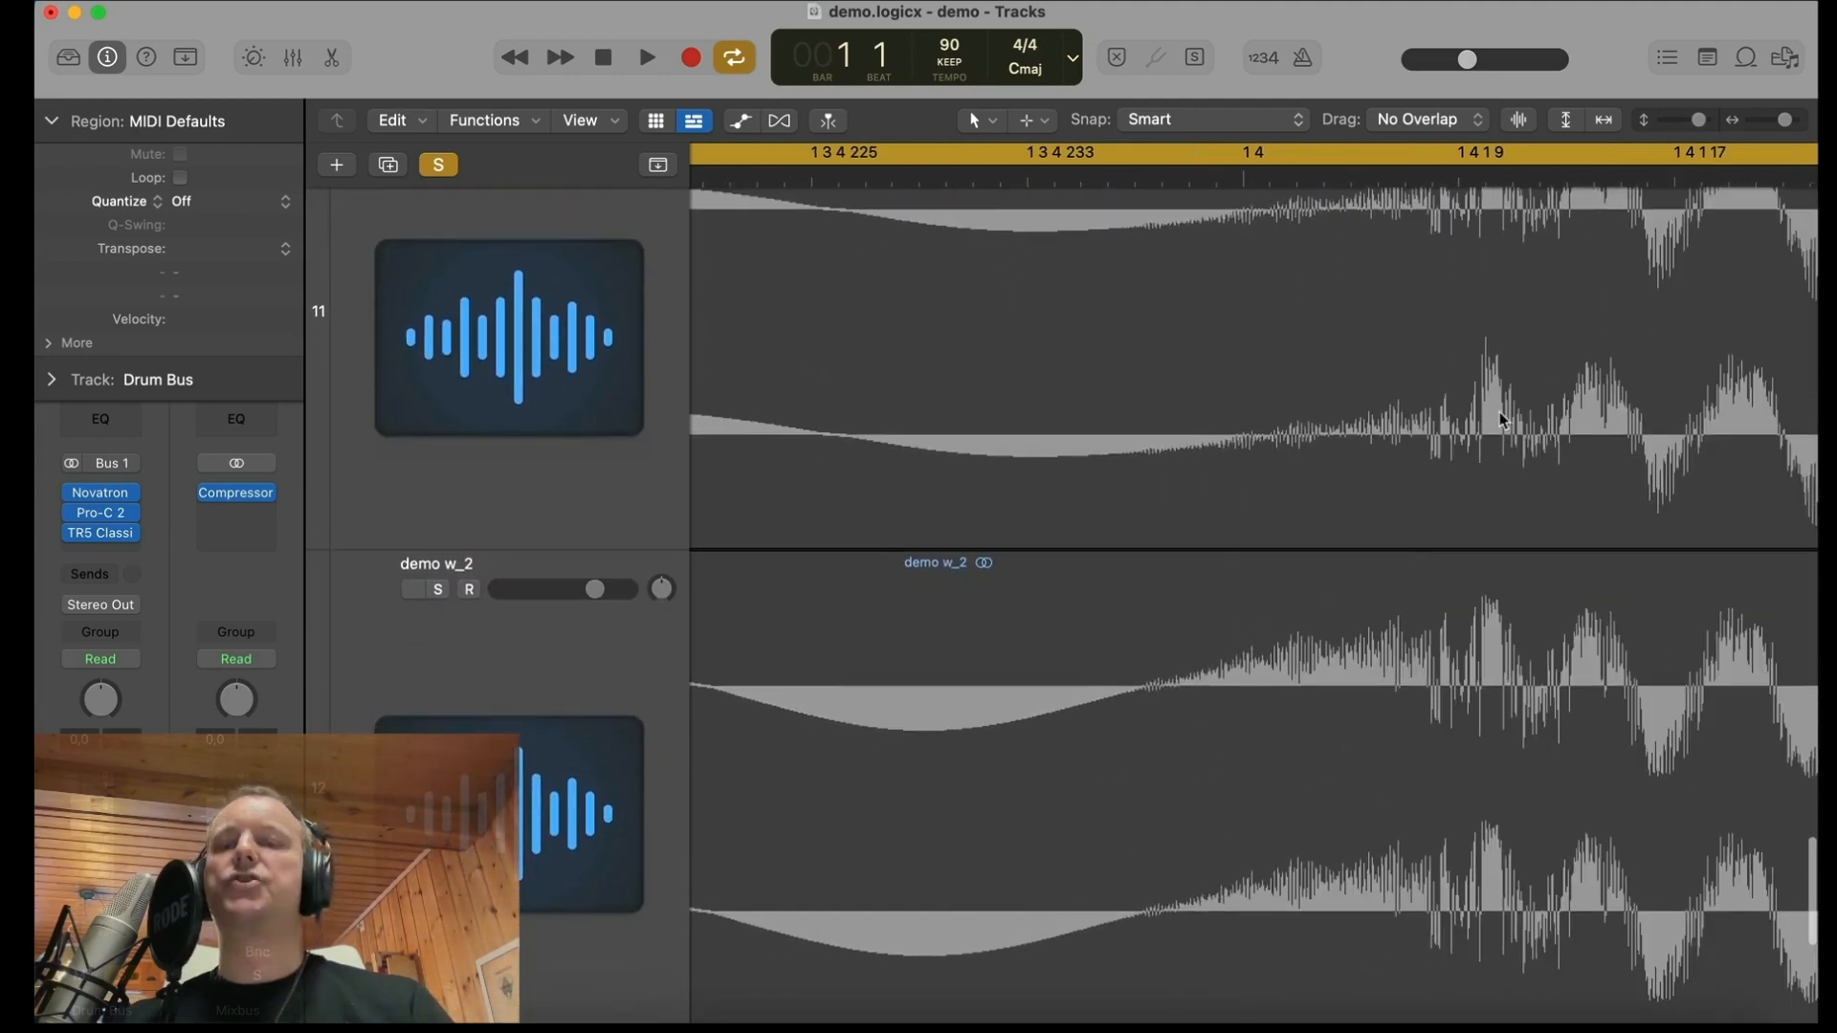
pyautogui.scroll(2, 1500, 411)
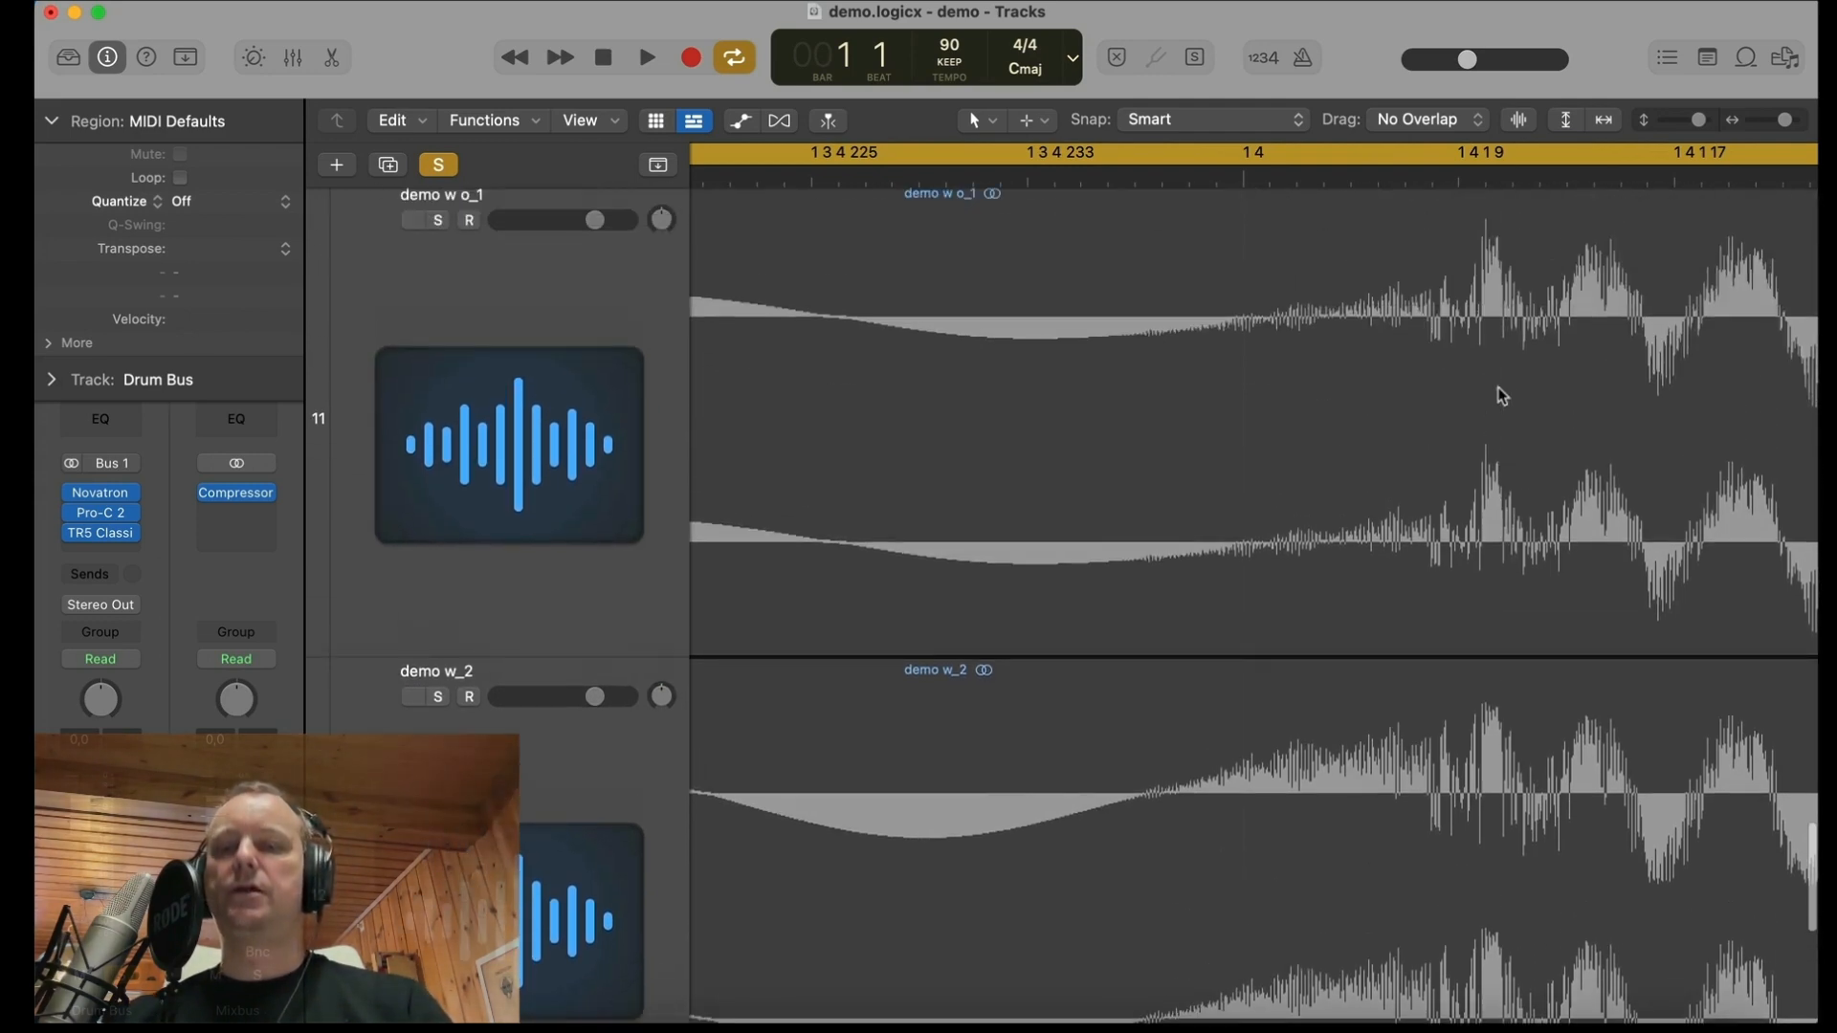
pyautogui.press('super+Right')
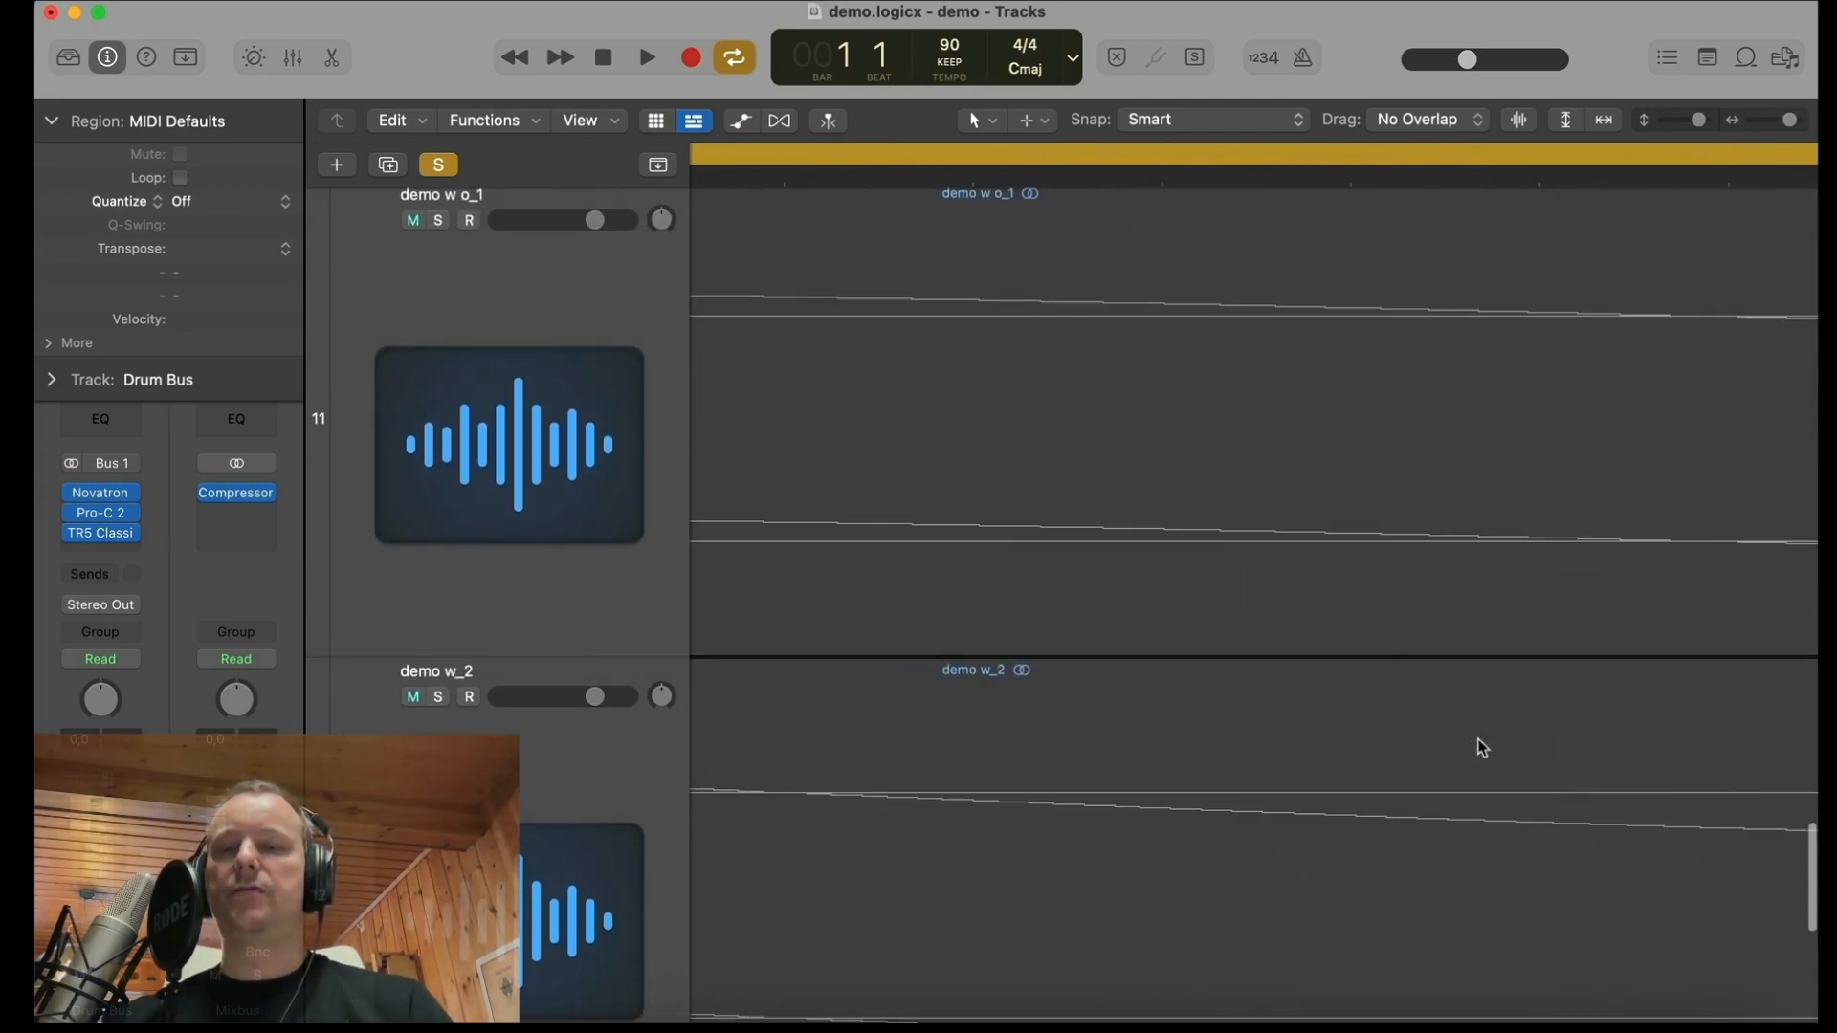
# Step: Compare the overall dynamics of the demo w o_1 and demo w_2 waveforms across all four bars, ending with all tracks in view
pyautogui.press('z')
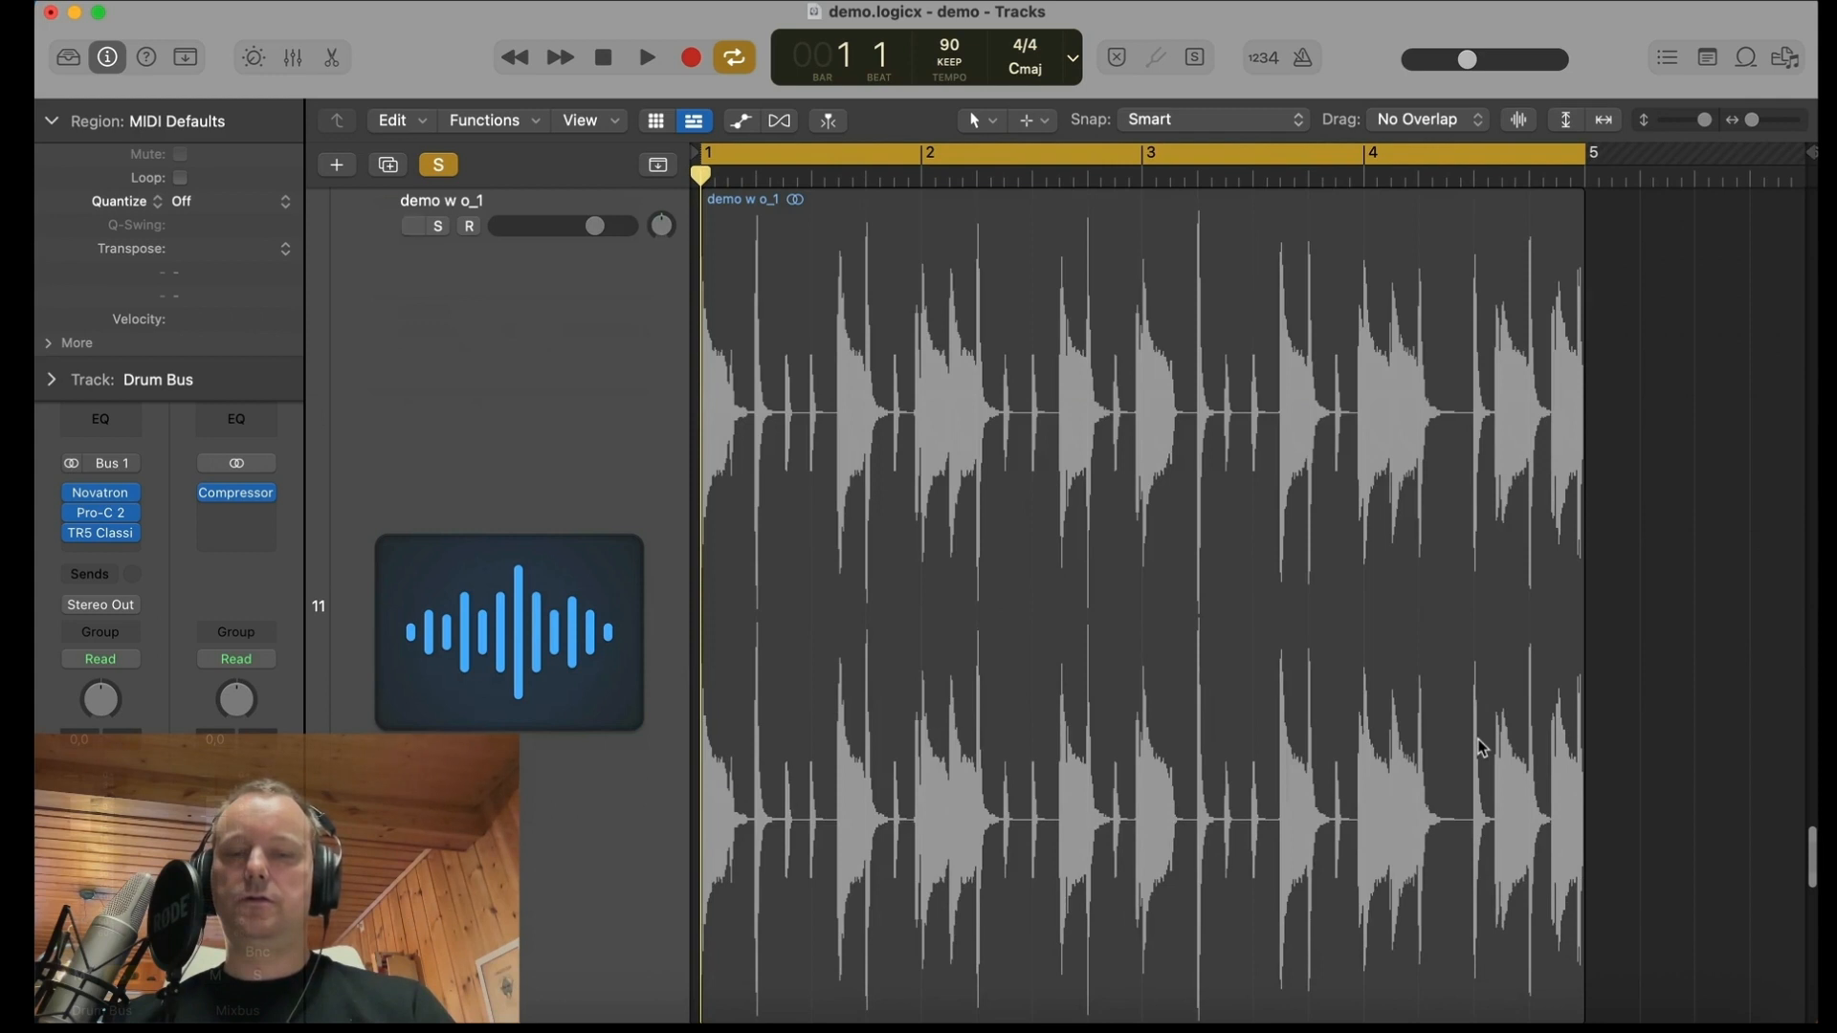
pyautogui.scroll(3, 1481, 748)
pyautogui.scroll(-5, 1481, 749)
pyautogui.scroll(-8, 1481, 748)
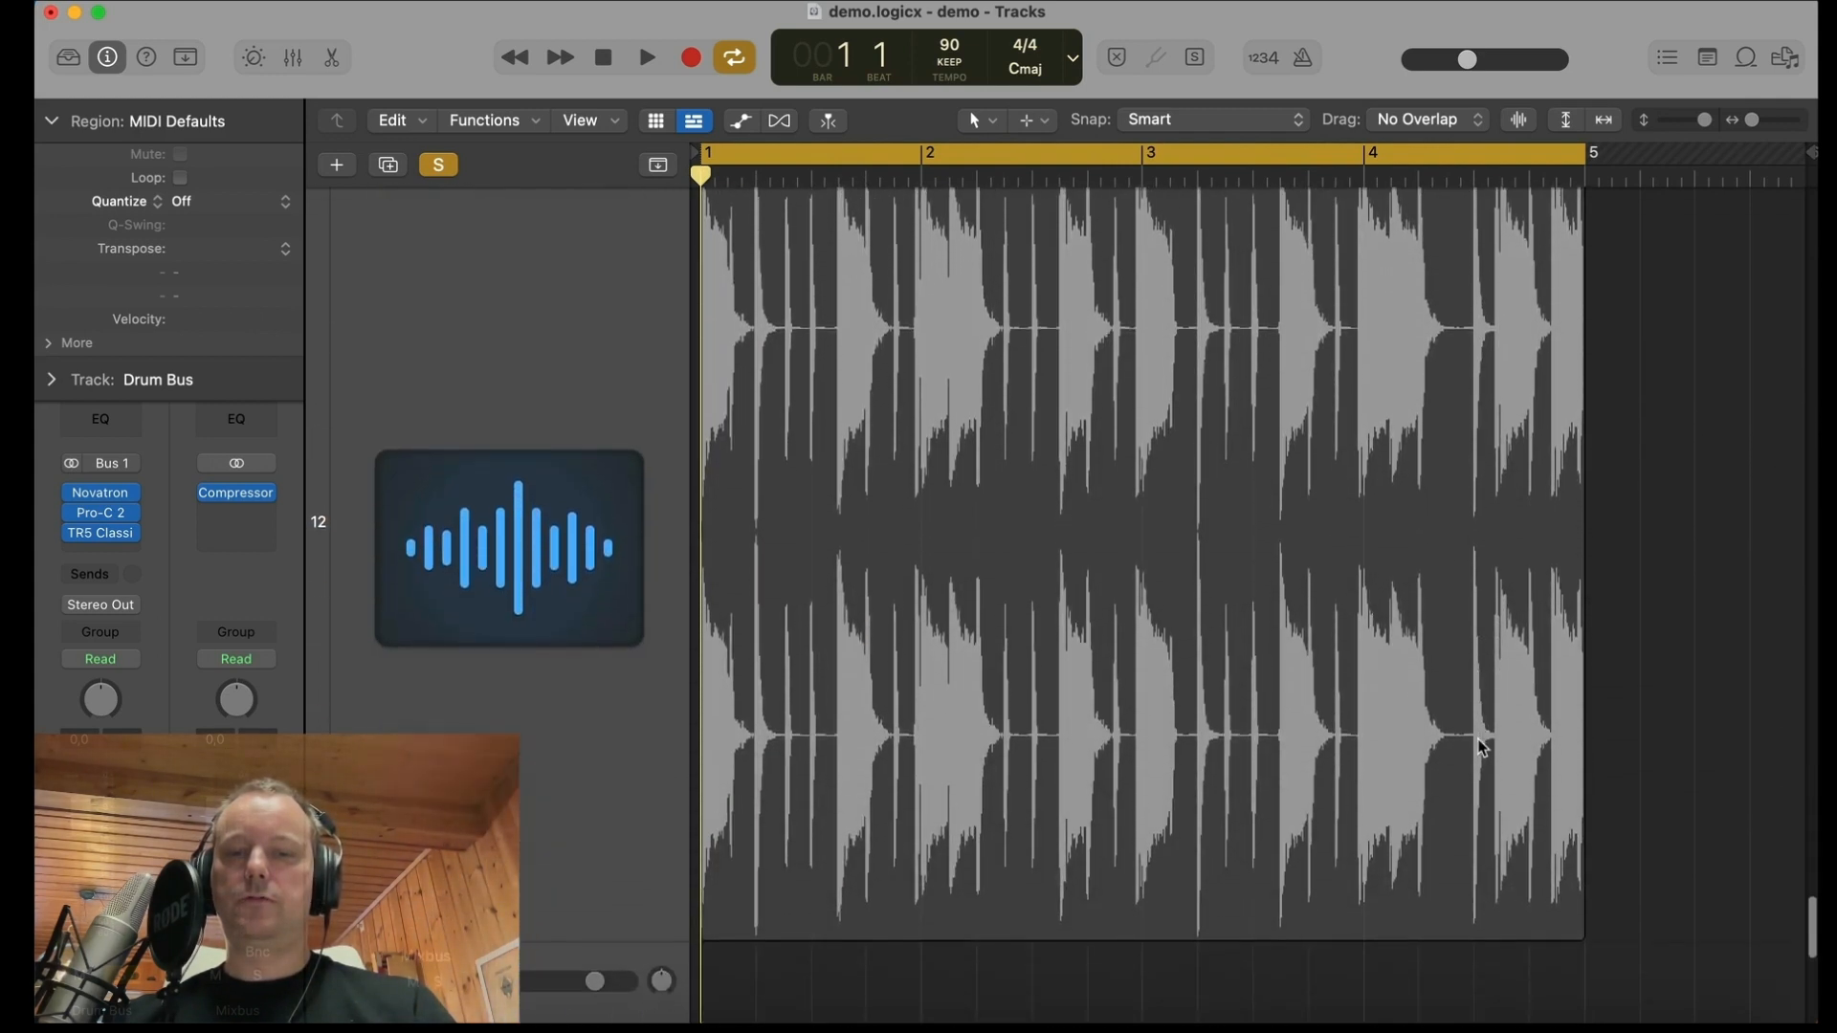
pyautogui.scroll(5, 1481, 748)
pyautogui.scroll(3, 1481, 748)
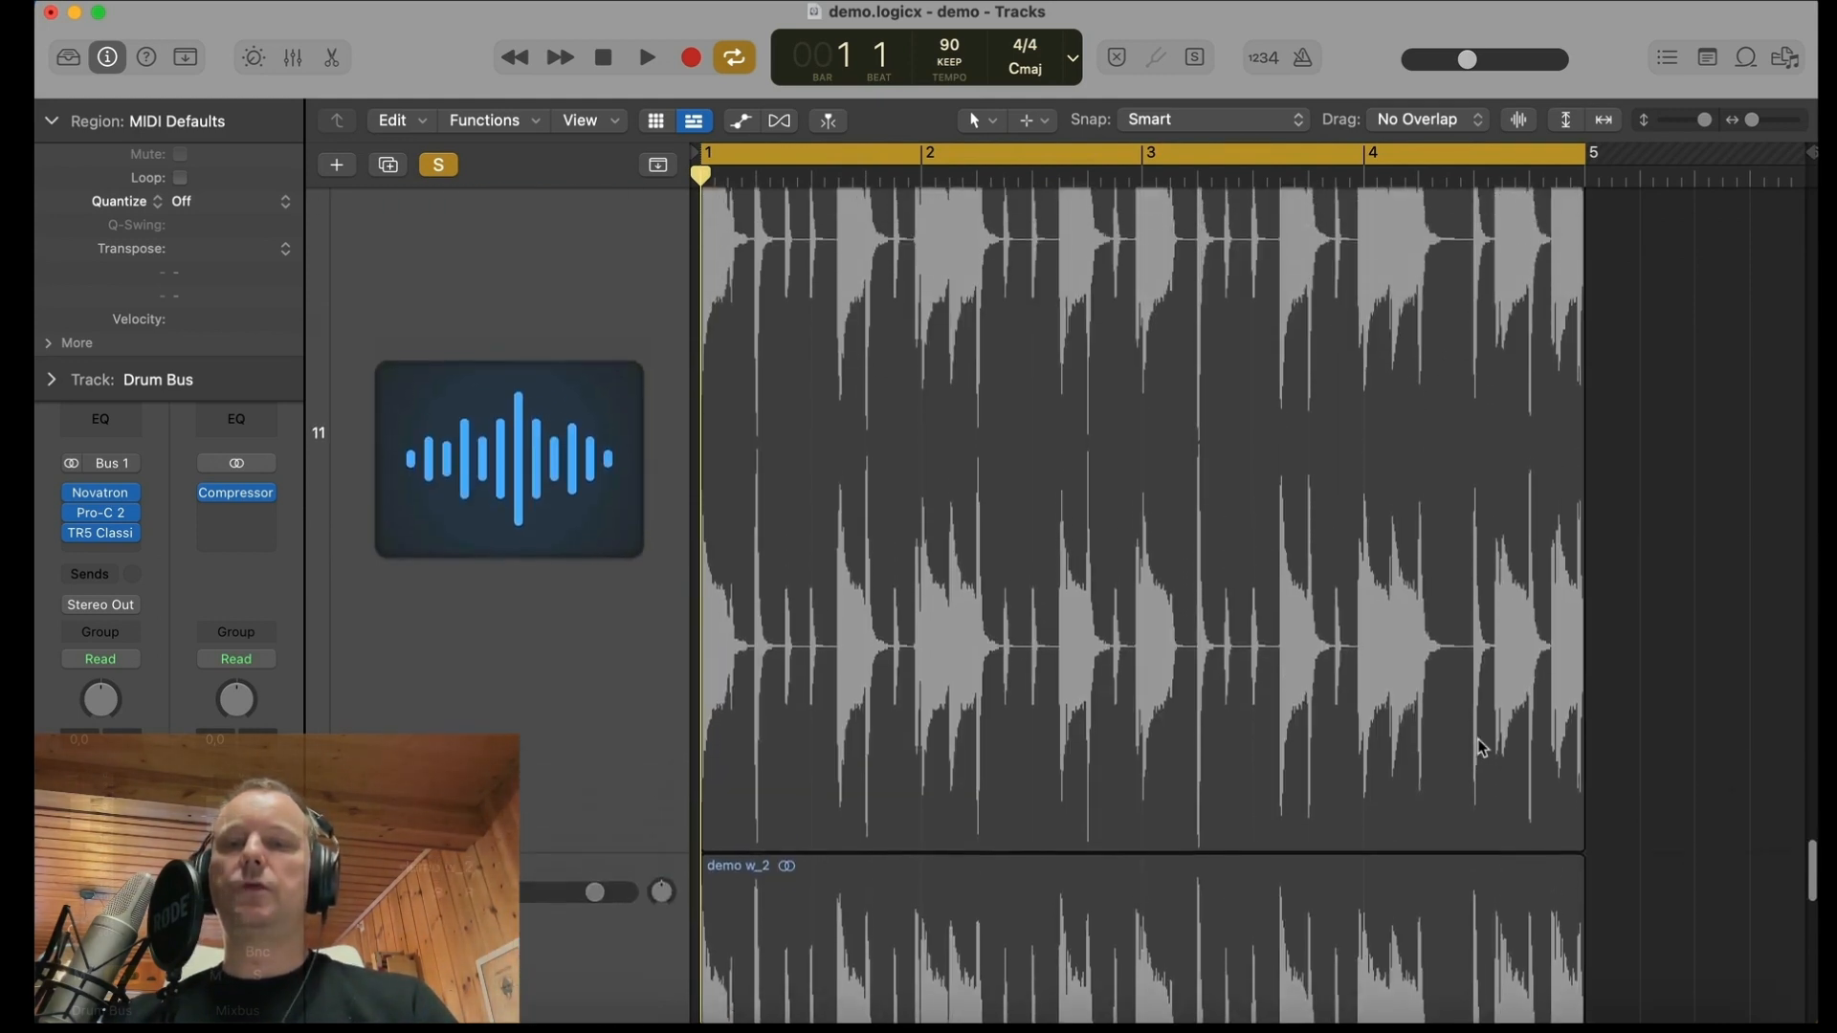
pyautogui.scroll(-6, 1481, 748)
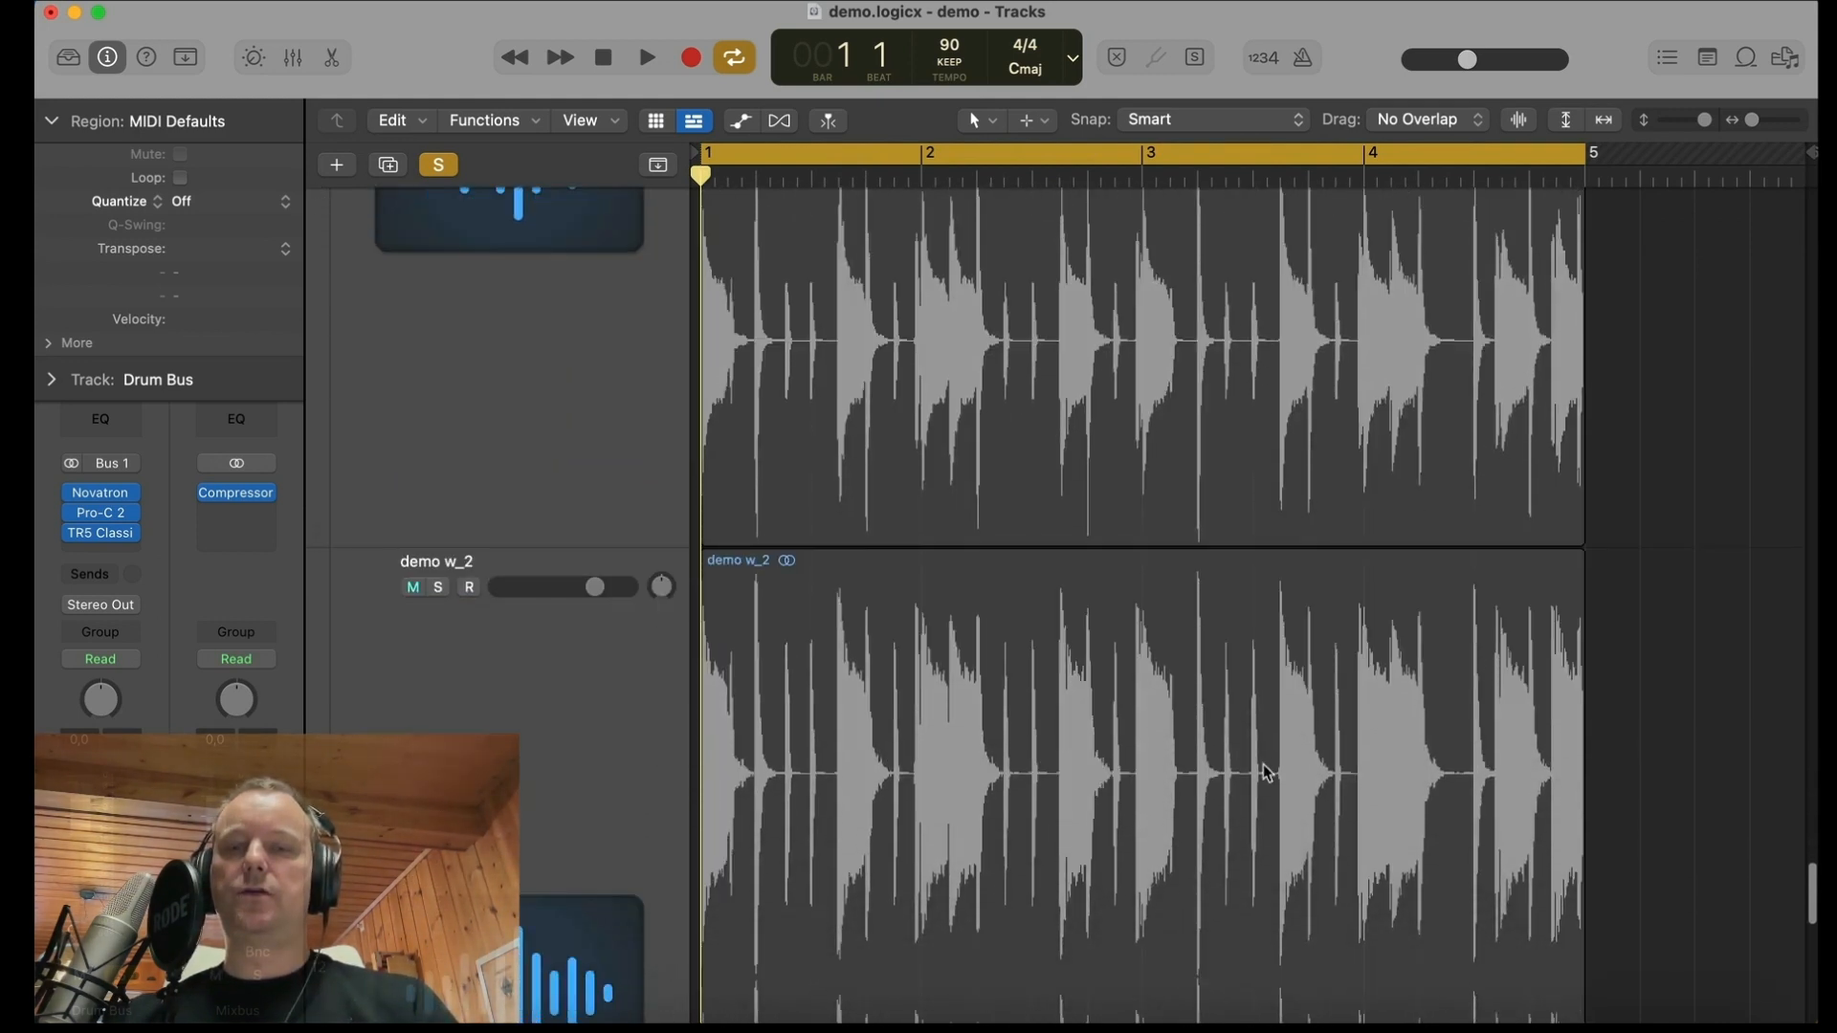
pyautogui.scroll(5, 1216, 705)
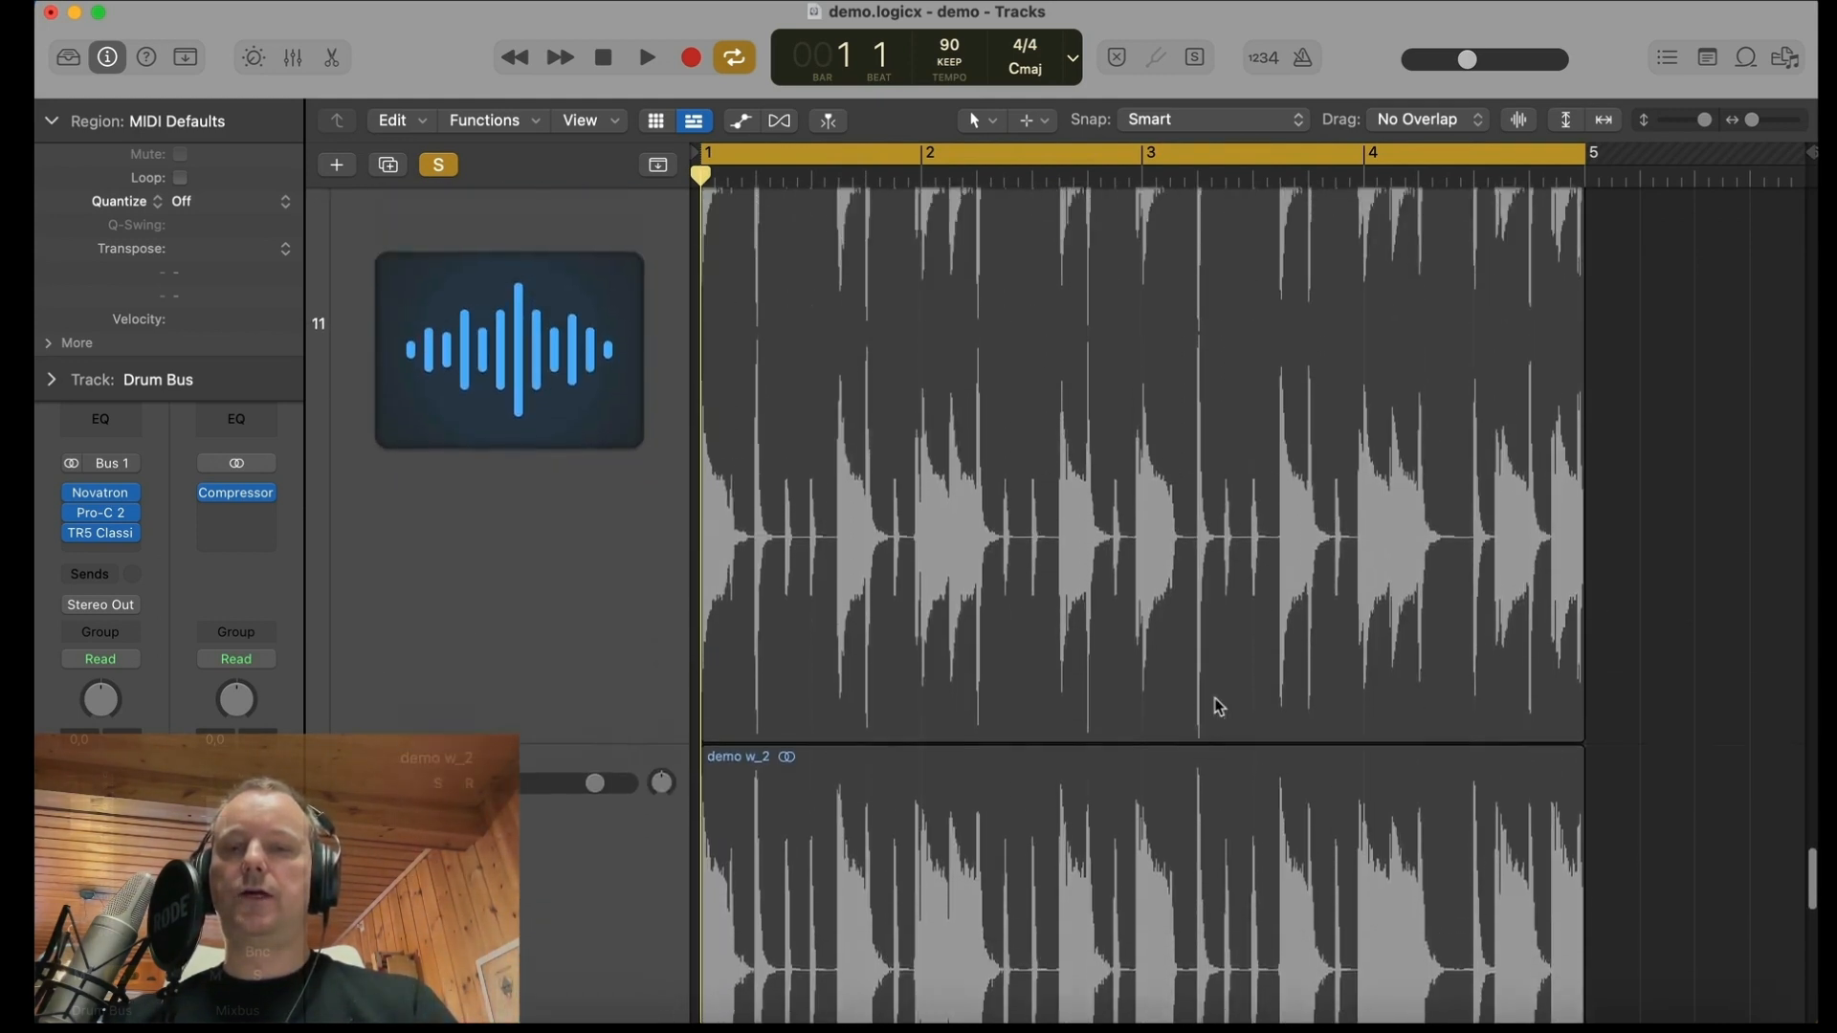
pyautogui.press('z')
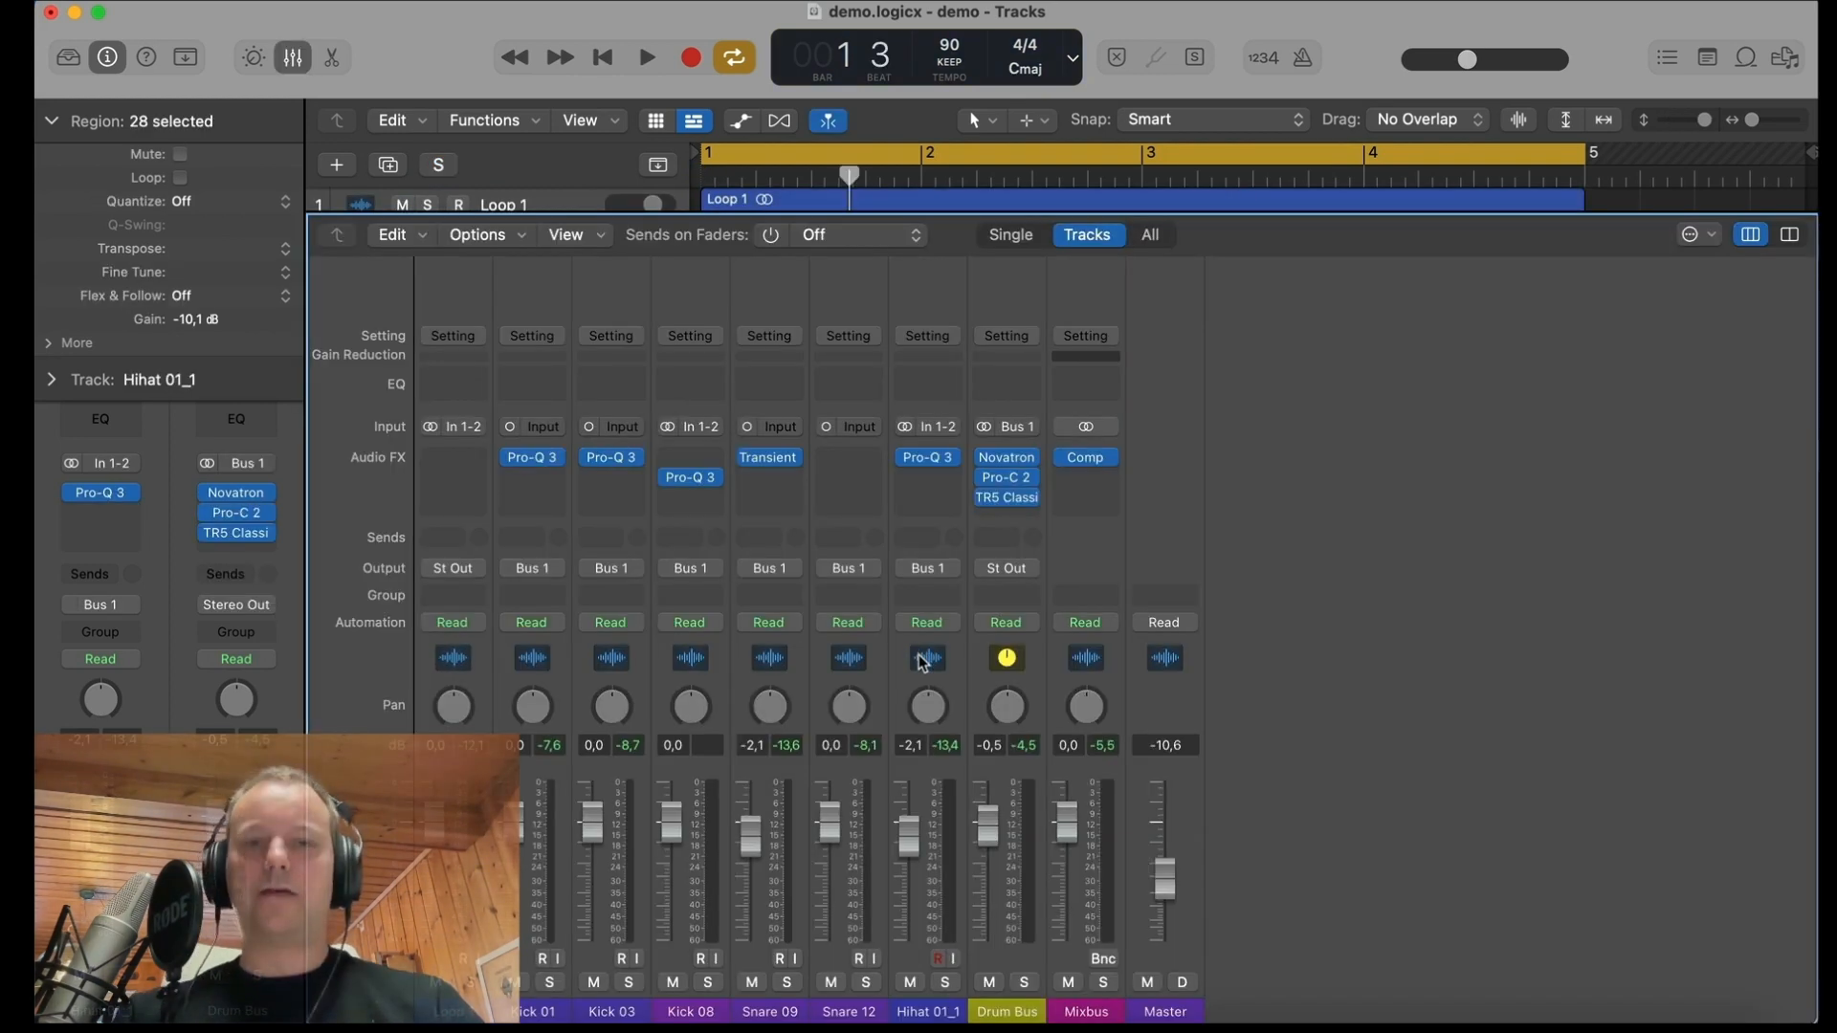
# Step: Set the Drum Bus fader to -0.4 dB while playing the full mix, then stop playback
pyautogui.press('space')
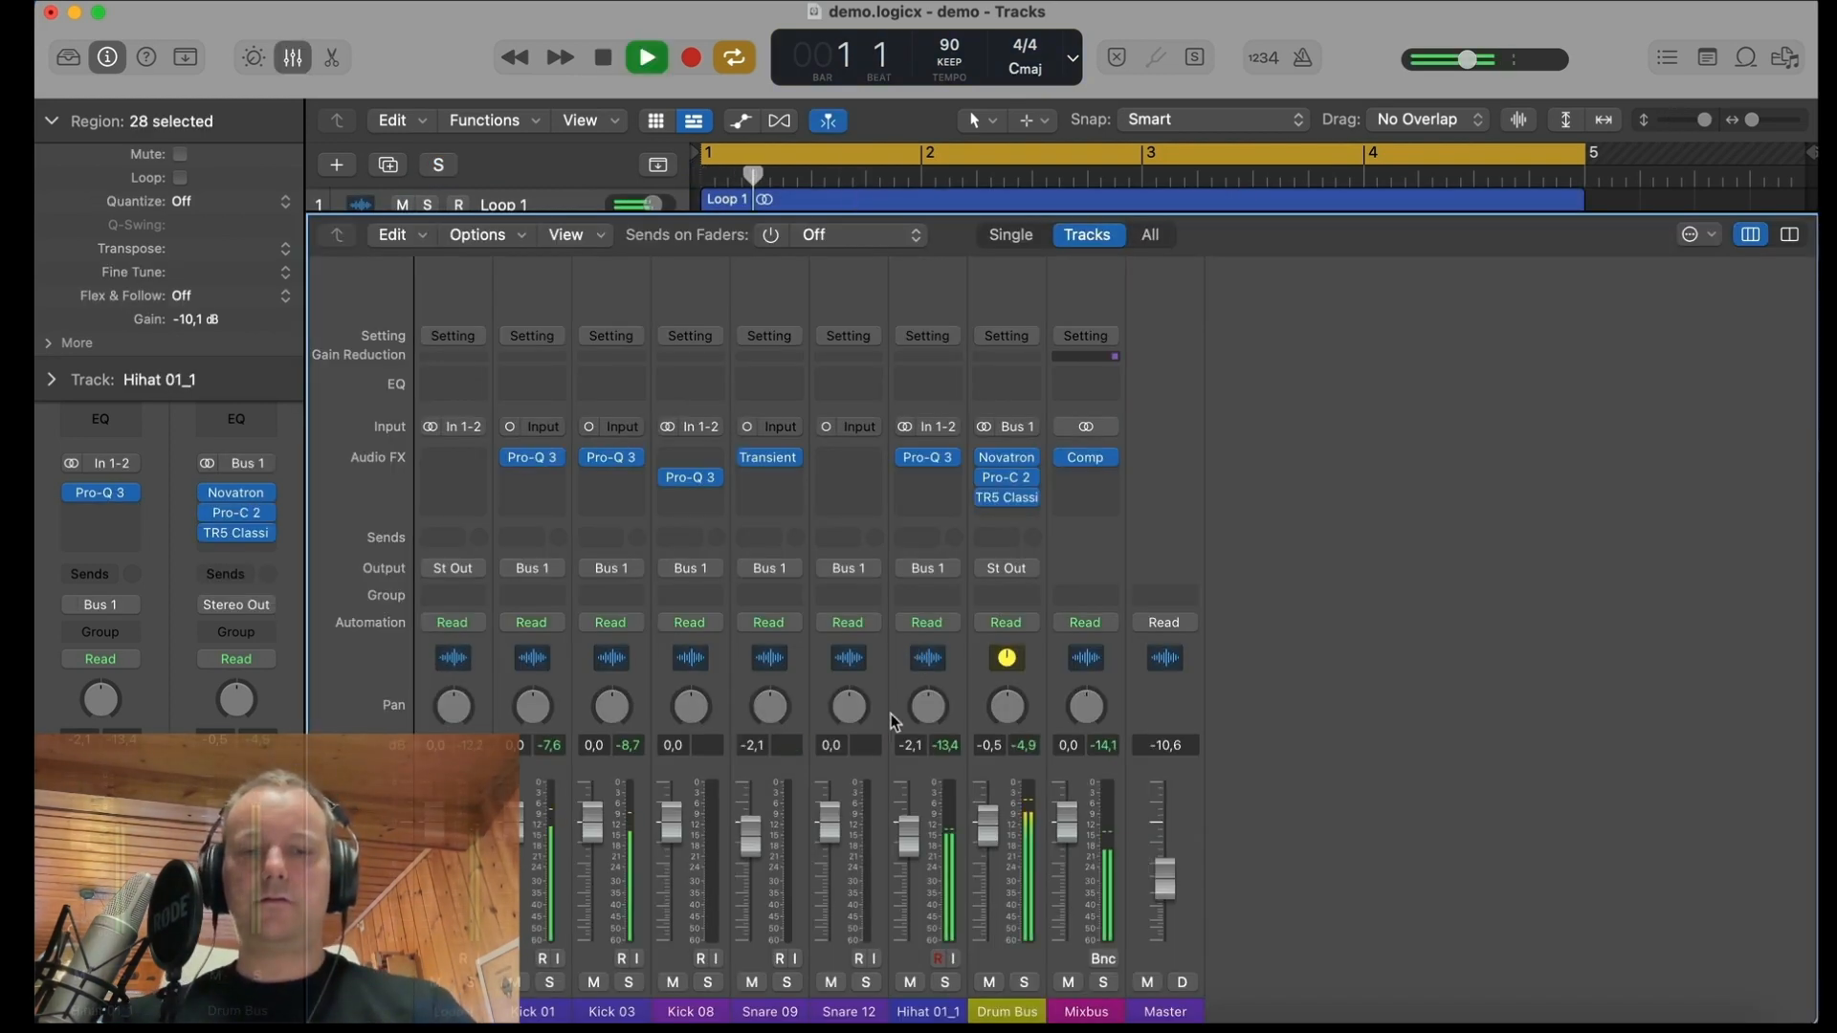
pyautogui.moveTo(988, 825)
pyautogui.mouseDown()
pyautogui.moveTo(998, 1016)
pyautogui.moveTo(991, 827)
pyautogui.mouseUp()
pyautogui.press('space')
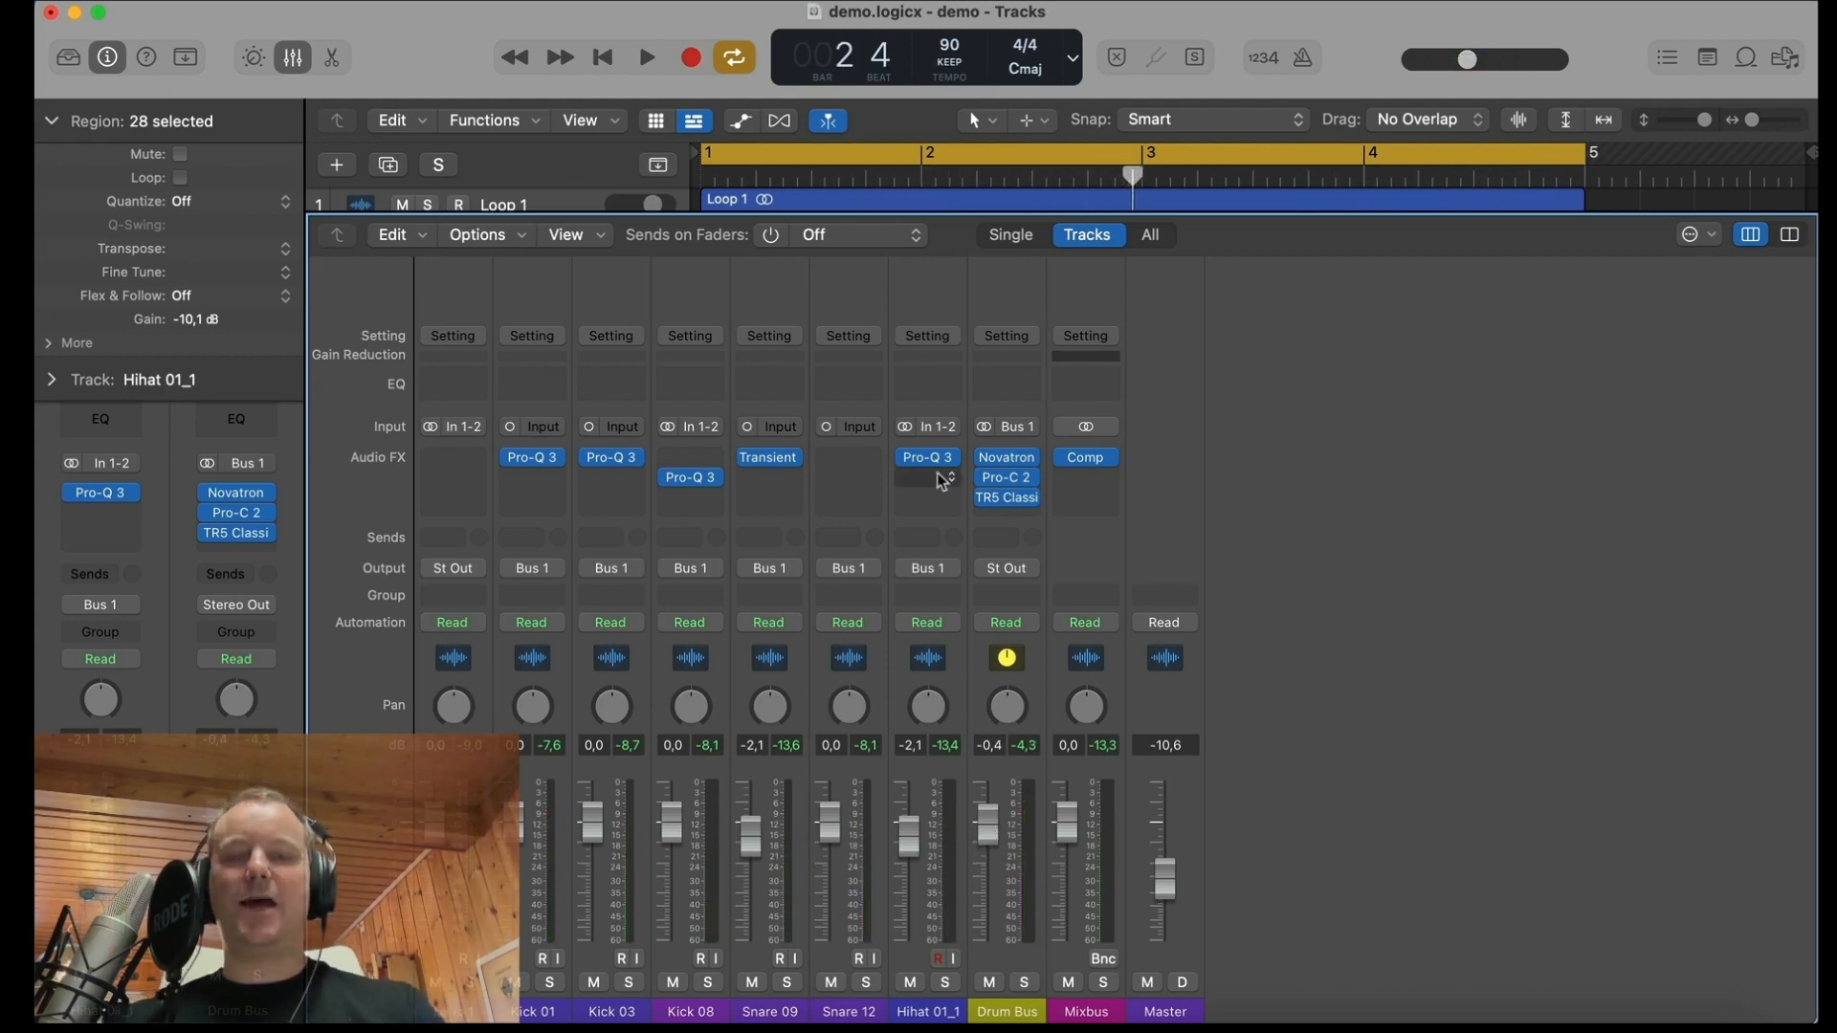
# Step: Insert Logic's Compressor after Pro-Q 3 on the Hihat 01_1 channel
pyautogui.click(942, 485)
pyautogui.moveTo(935, 679)
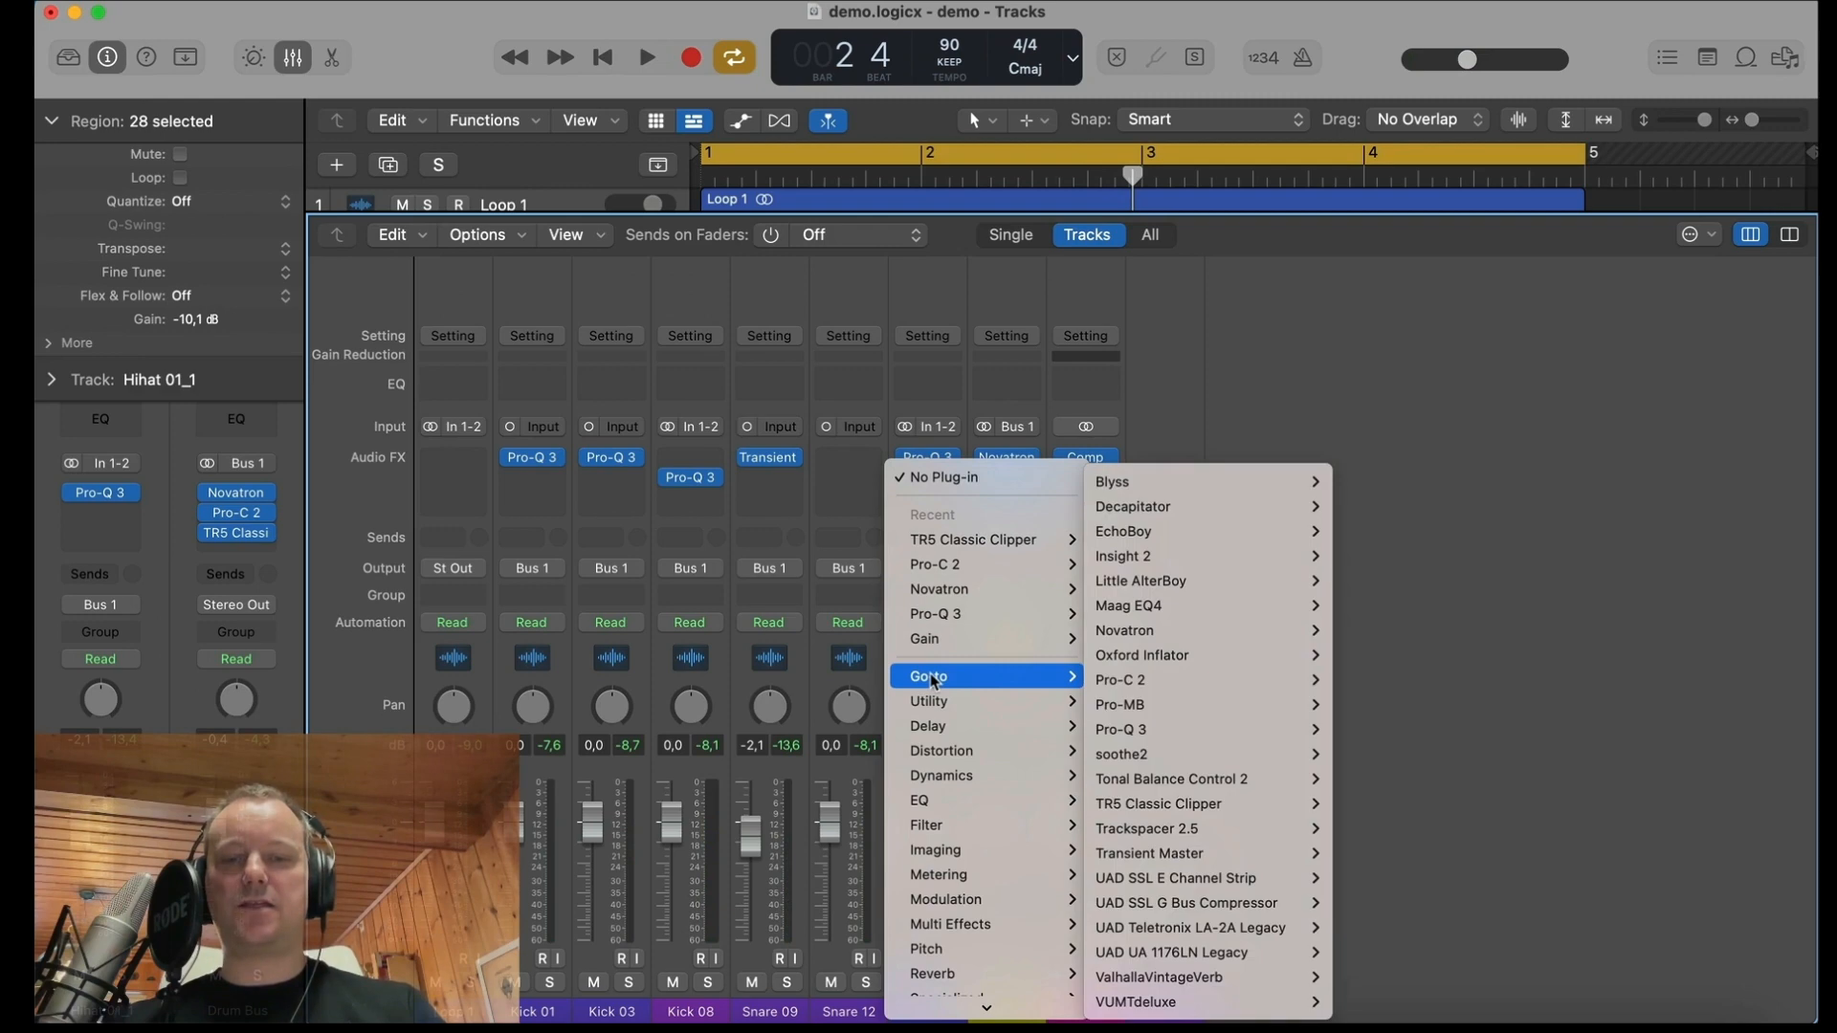
pyautogui.moveTo(942, 775)
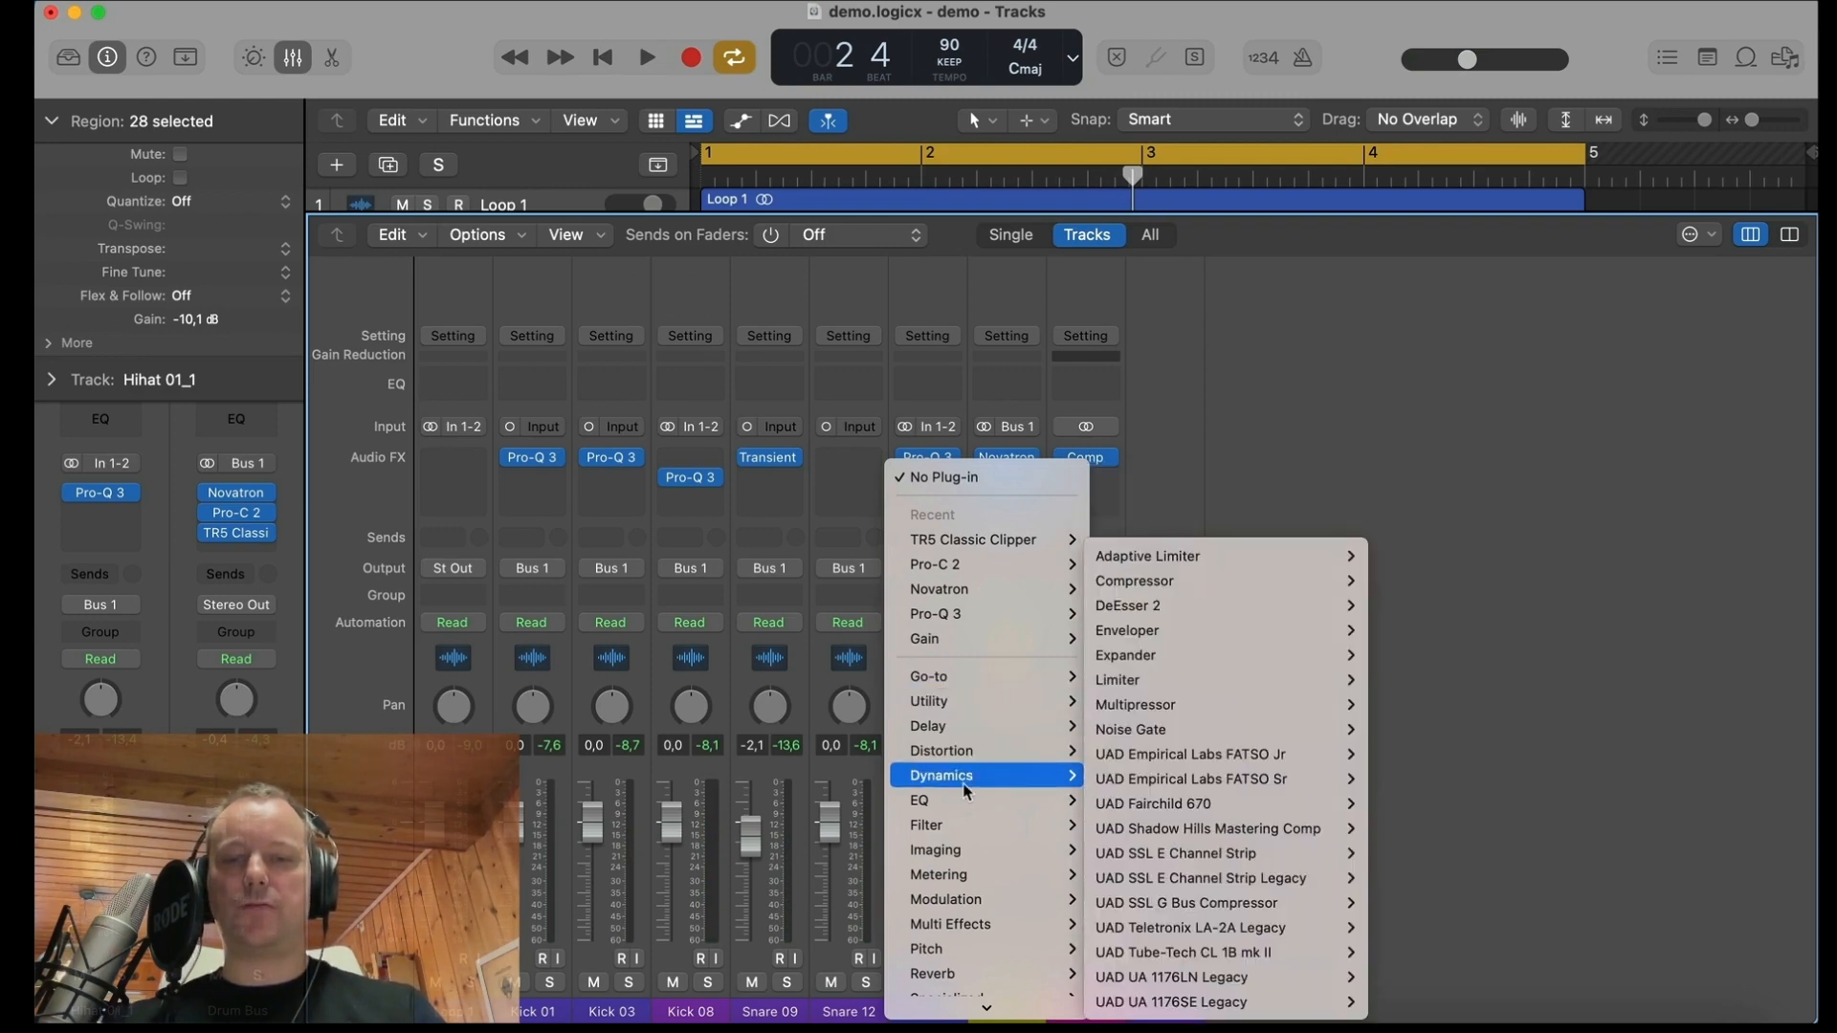
pyautogui.moveTo(1271, 587)
pyautogui.click(1379, 583)
# Step: Set the hi-hat Compressor's side chain source to Kick 03 (Audio 3)
pyautogui.click(1703, 133)
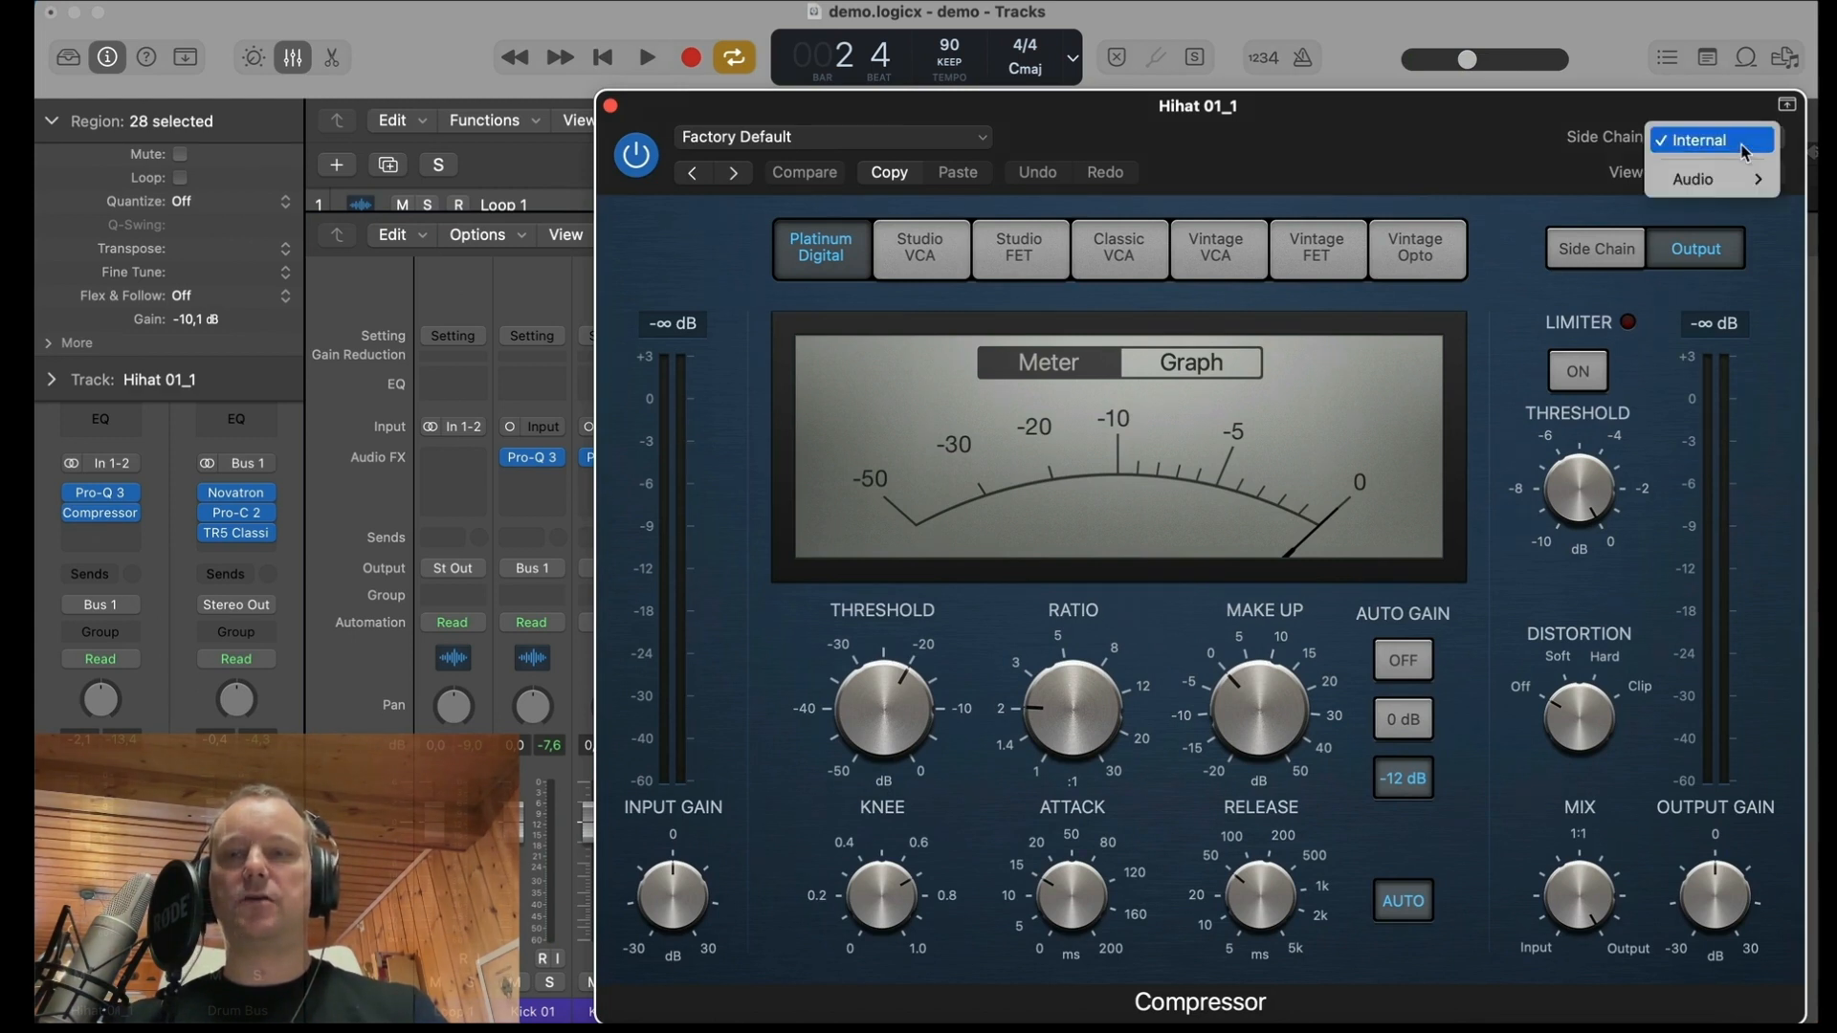
pyautogui.moveTo(1712, 179)
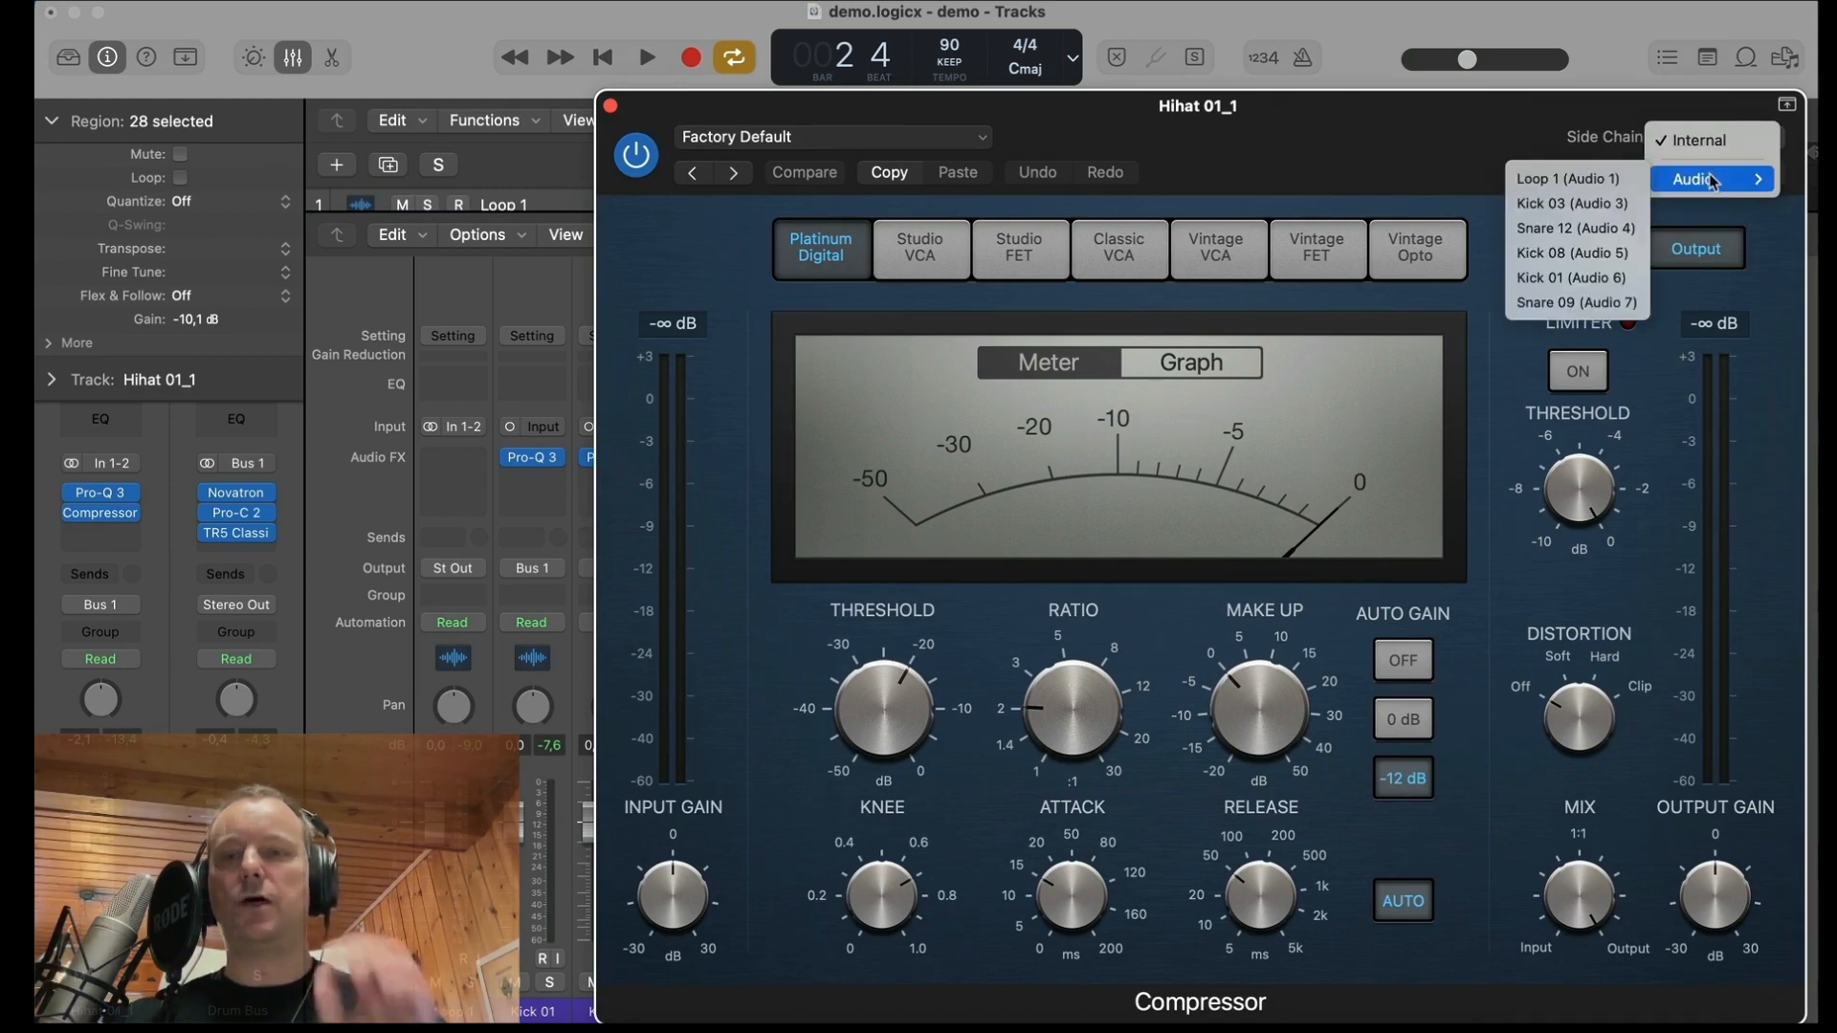
pyautogui.click(1593, 205)
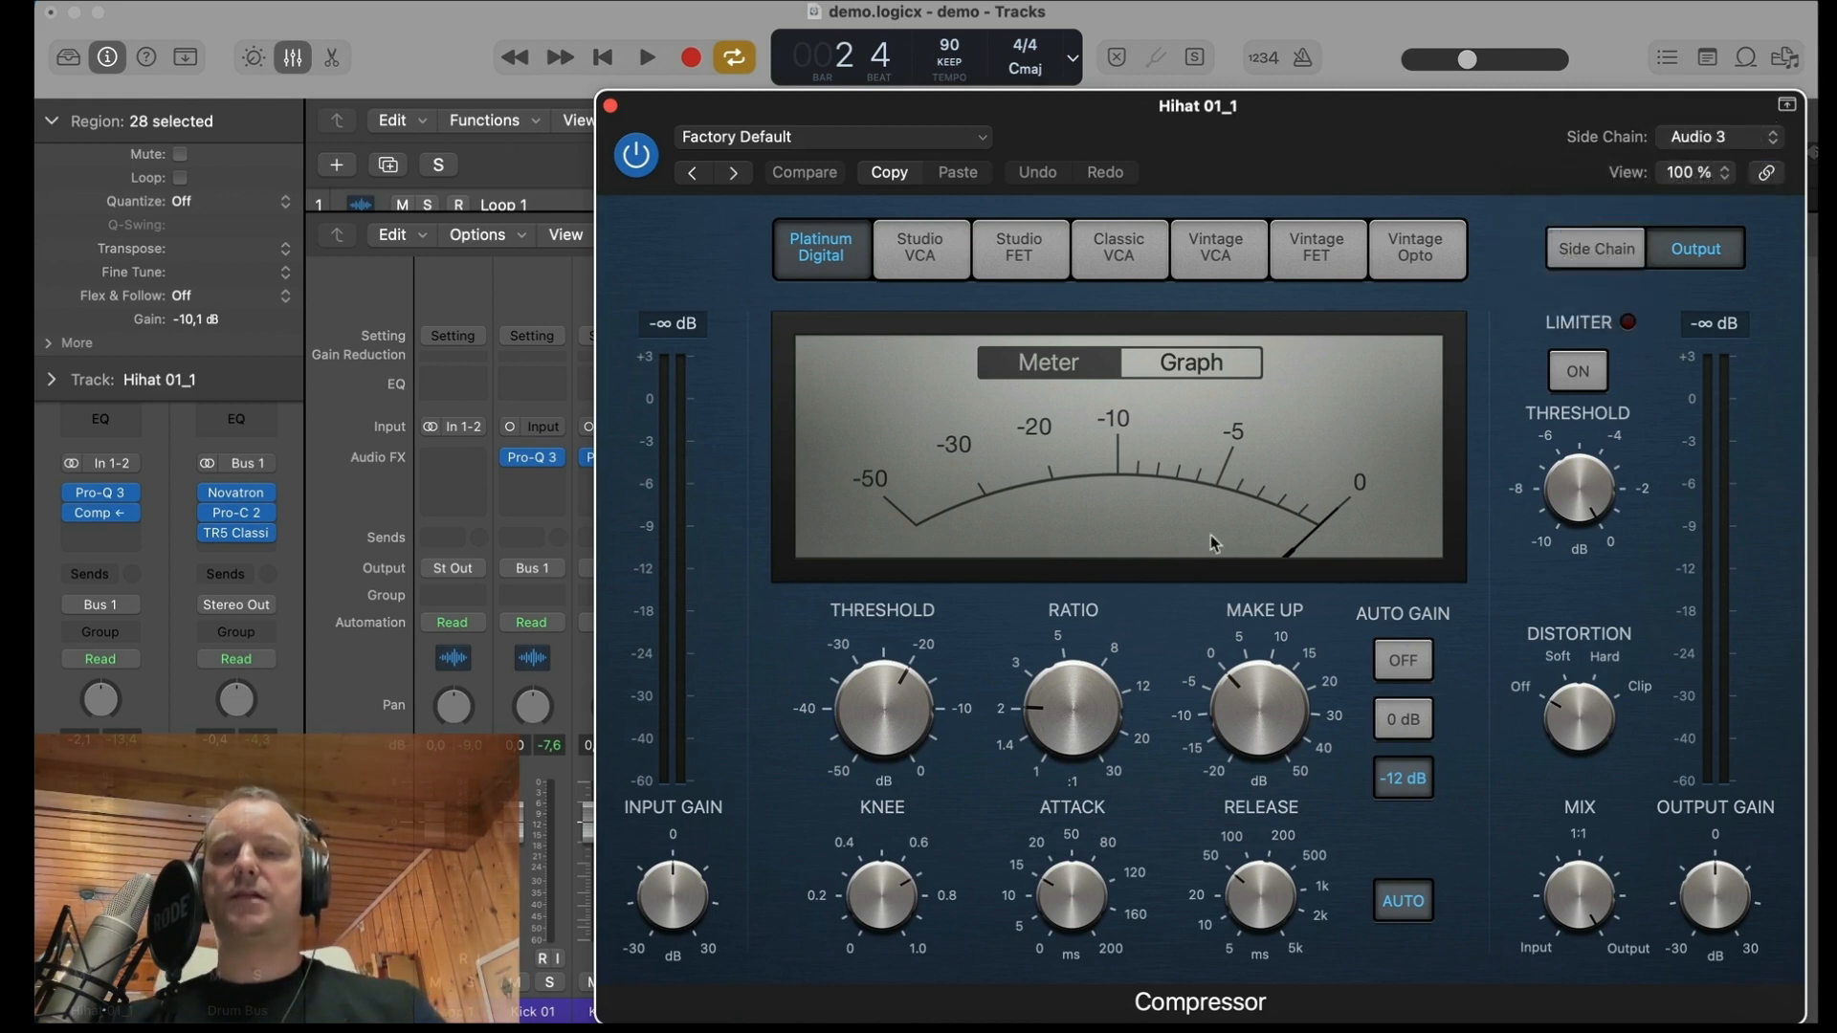
# Step: Set the hi-hat Compressor's threshold to -27 dB and output gain to -12 dB while playing the mix
pyautogui.moveTo(884, 704); pyautogui.dragTo(890, 710)
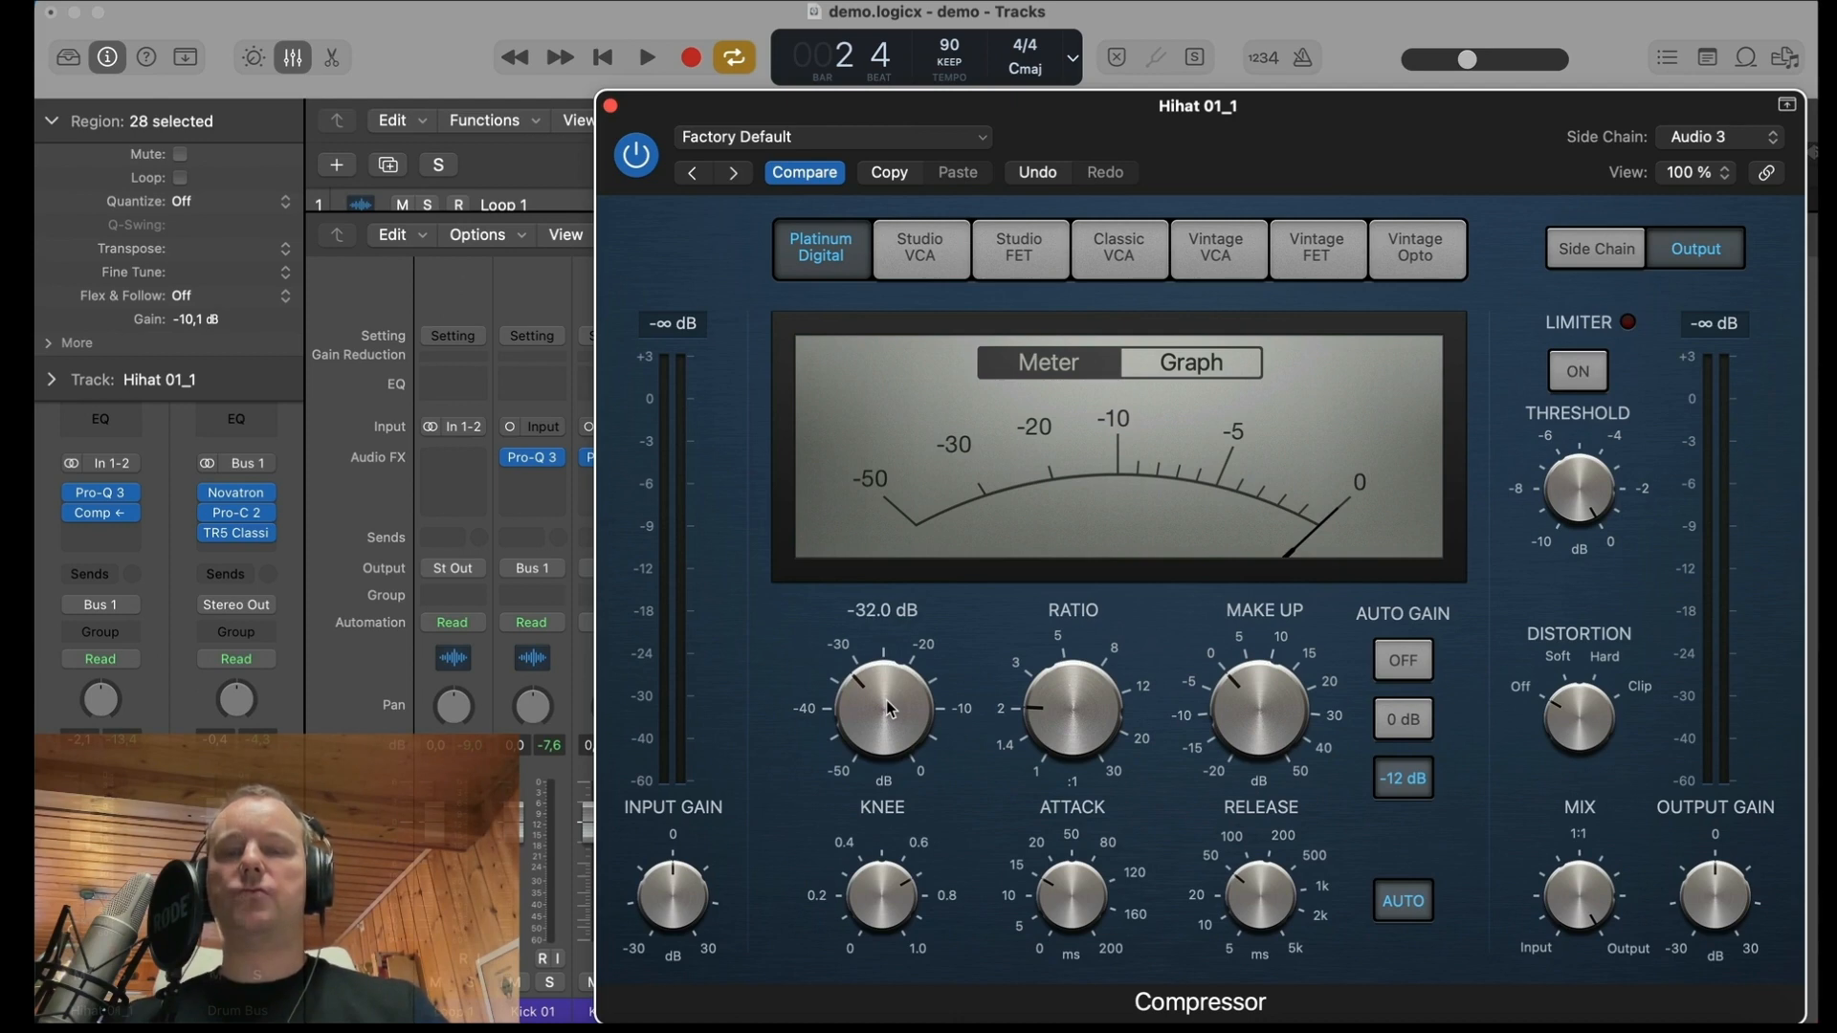
pyautogui.moveTo(1002, 639)
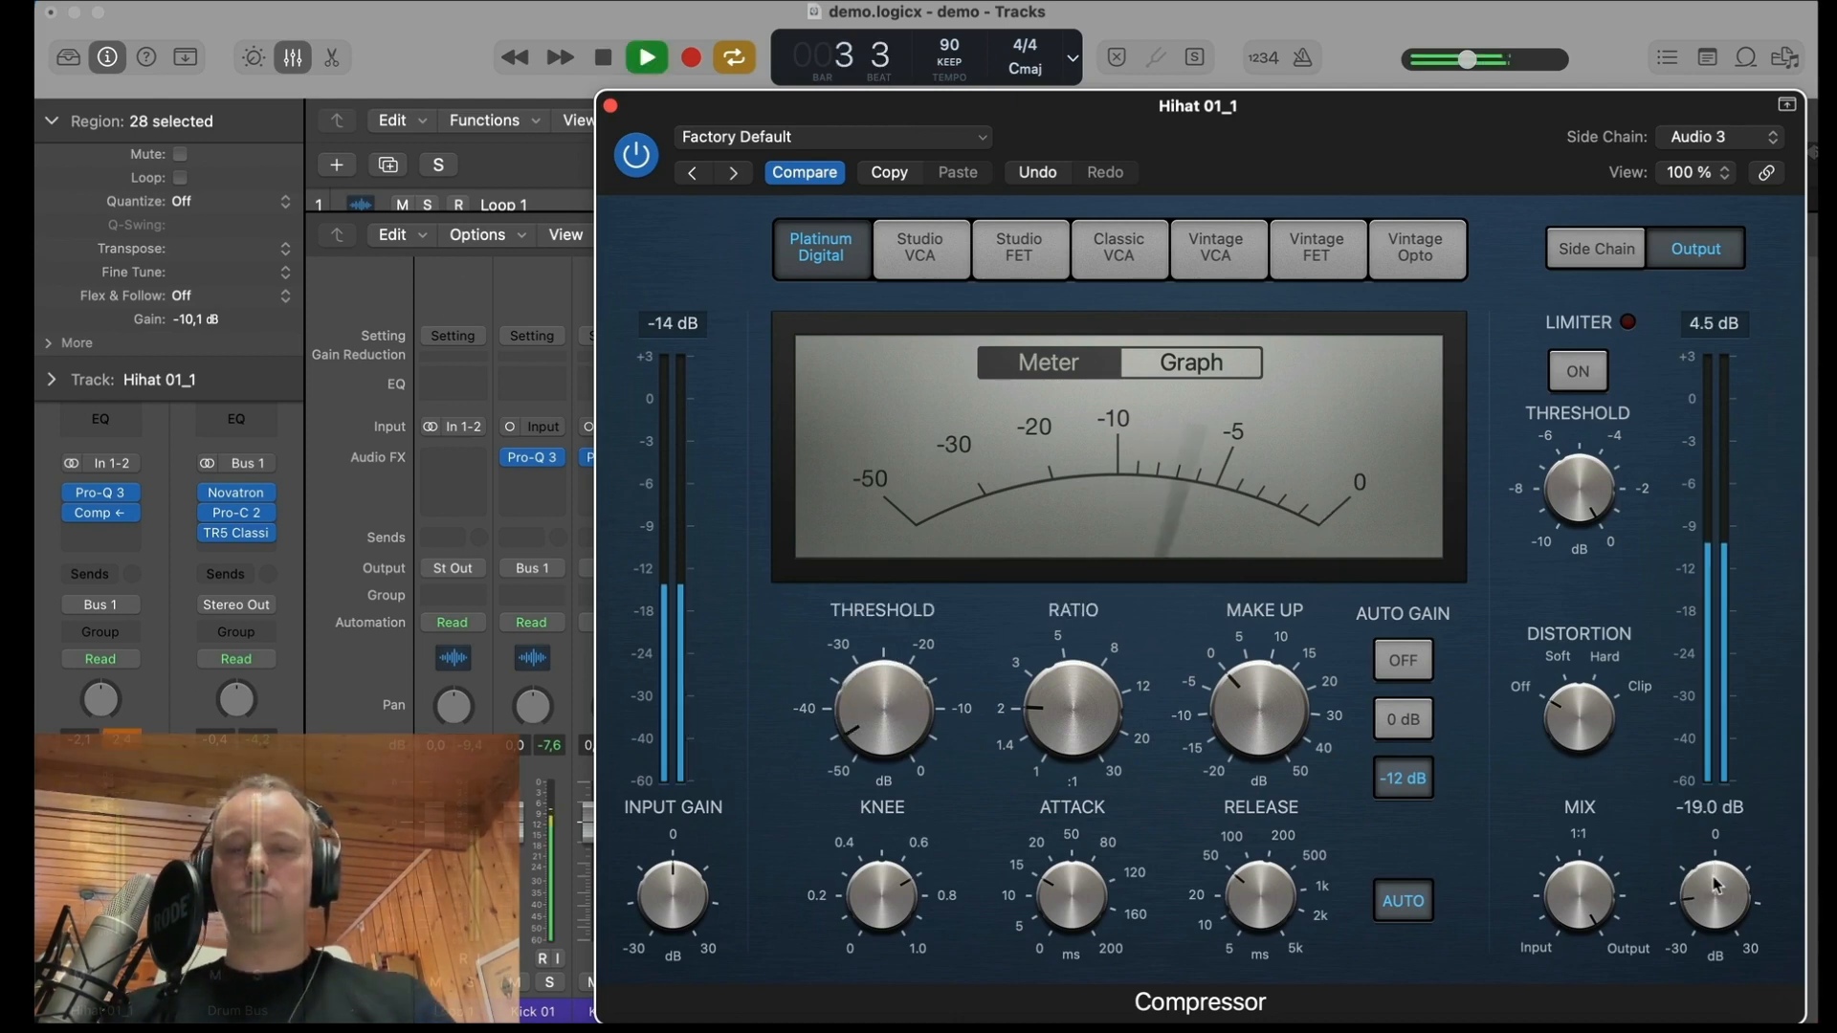
pyautogui.moveTo(1714, 883); pyautogui.dragTo(1714, 883)
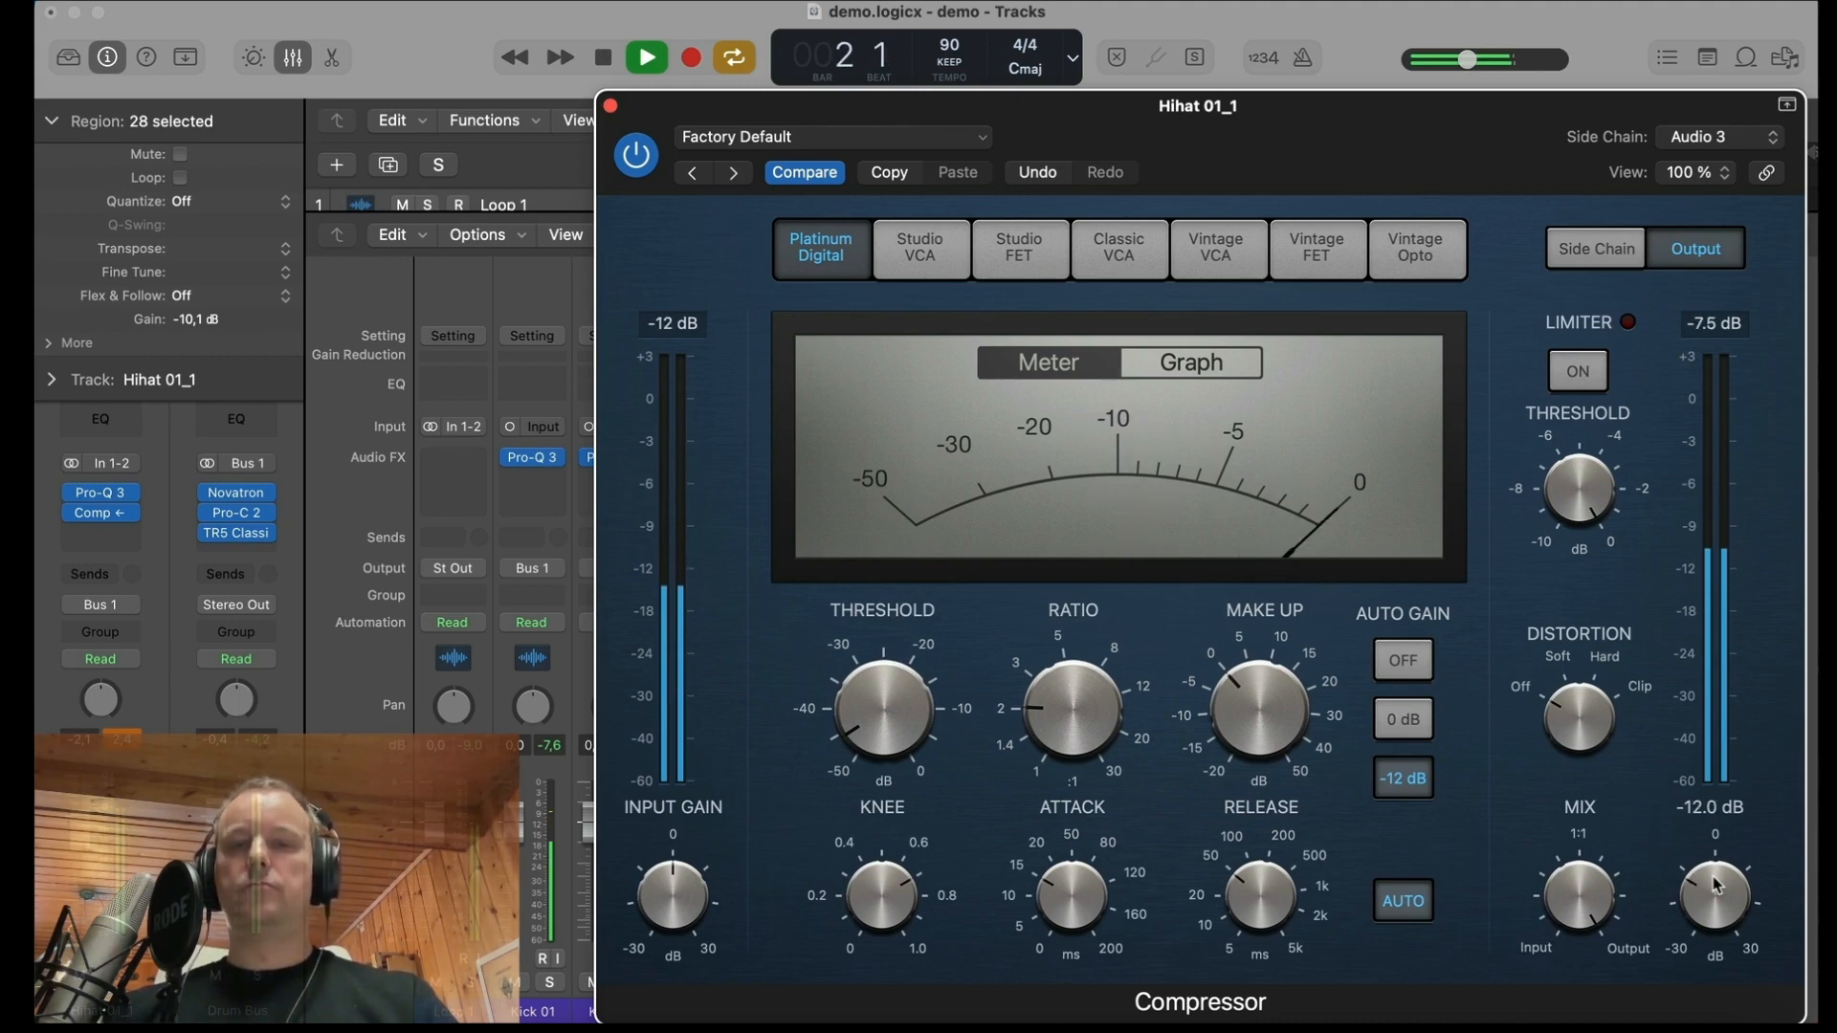
pyautogui.press('space')
pyautogui.moveTo(872, 715); pyautogui.dragTo(872, 704)
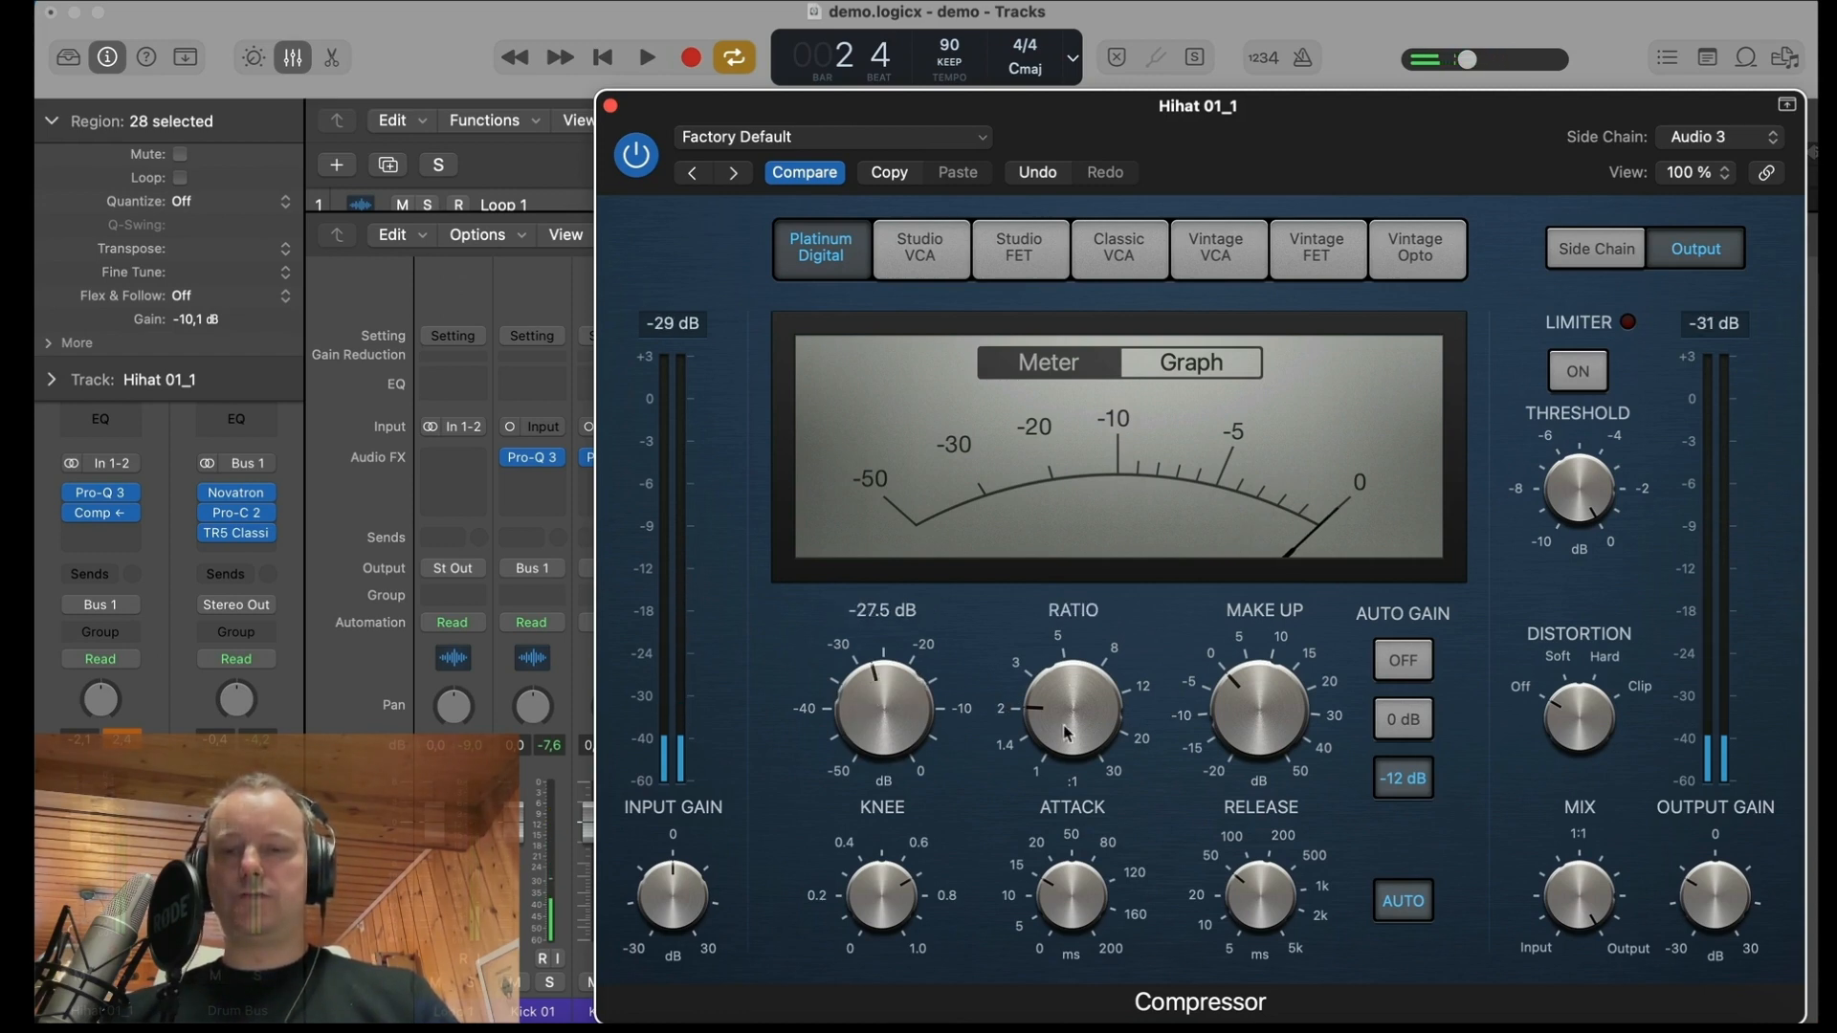
pyautogui.press('space')
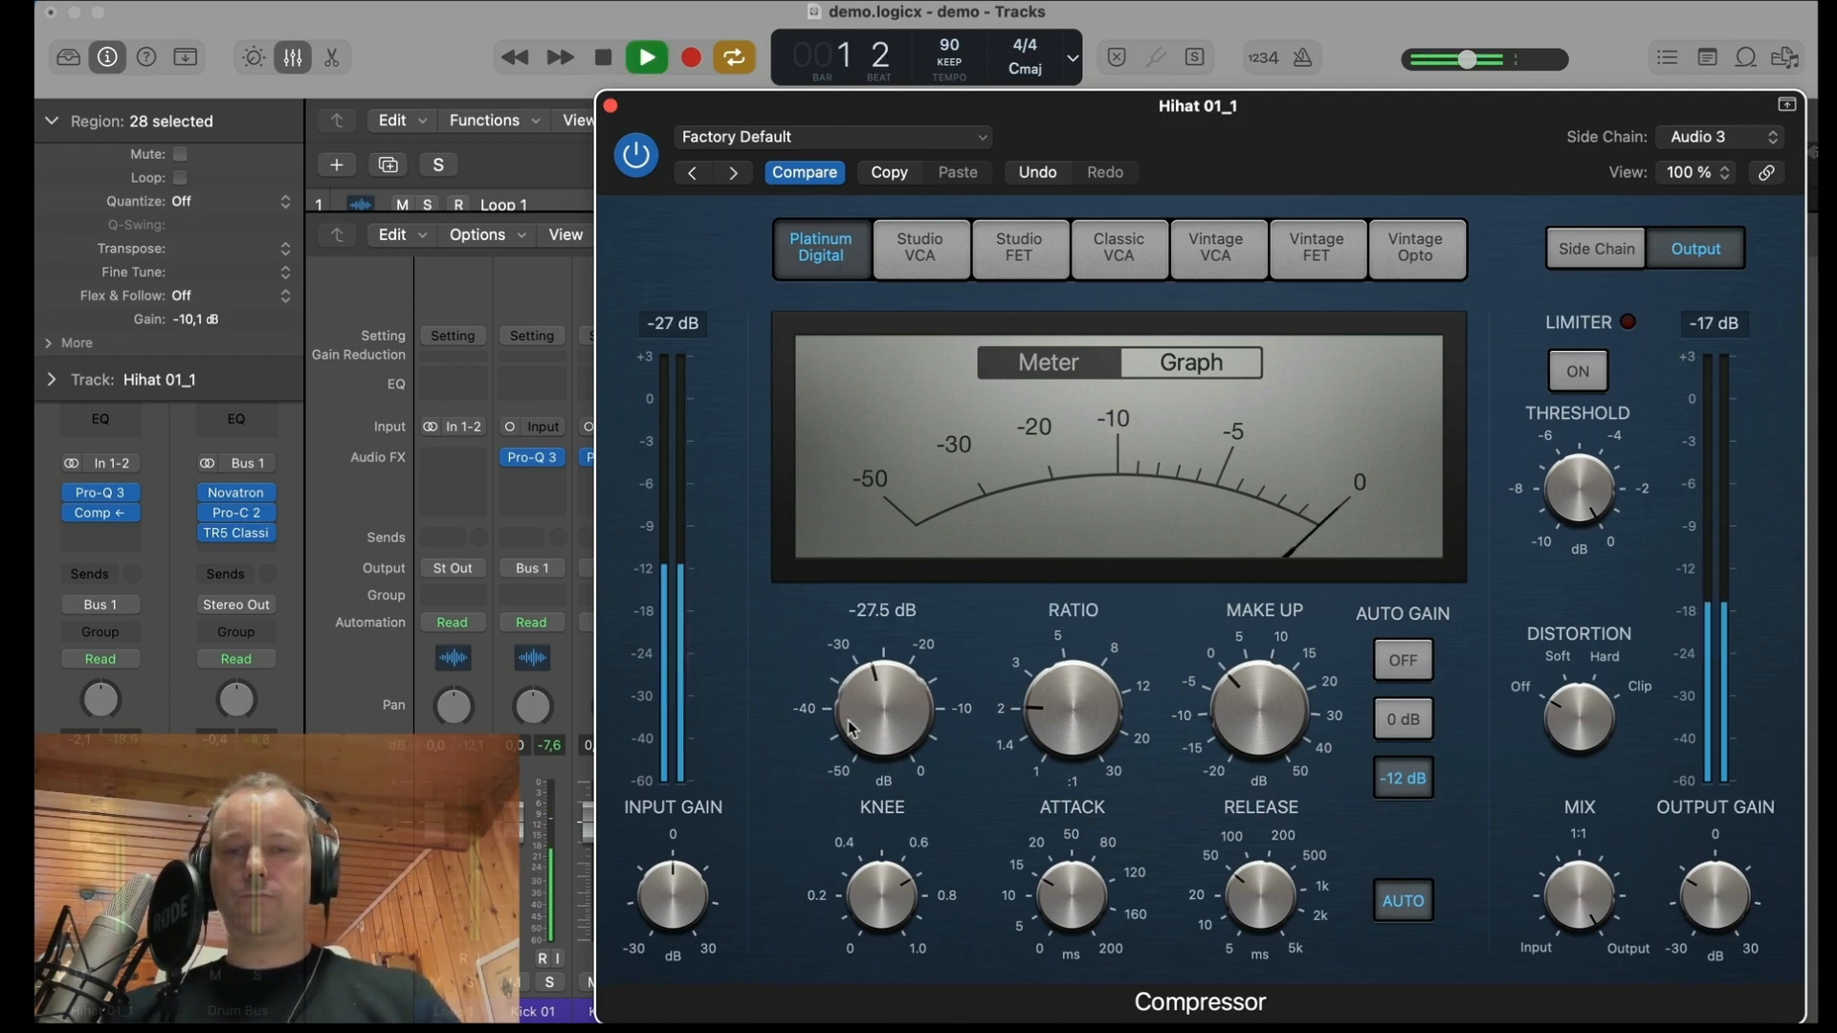
pyautogui.scroll(3, 900, 733)
pyautogui.press('space')
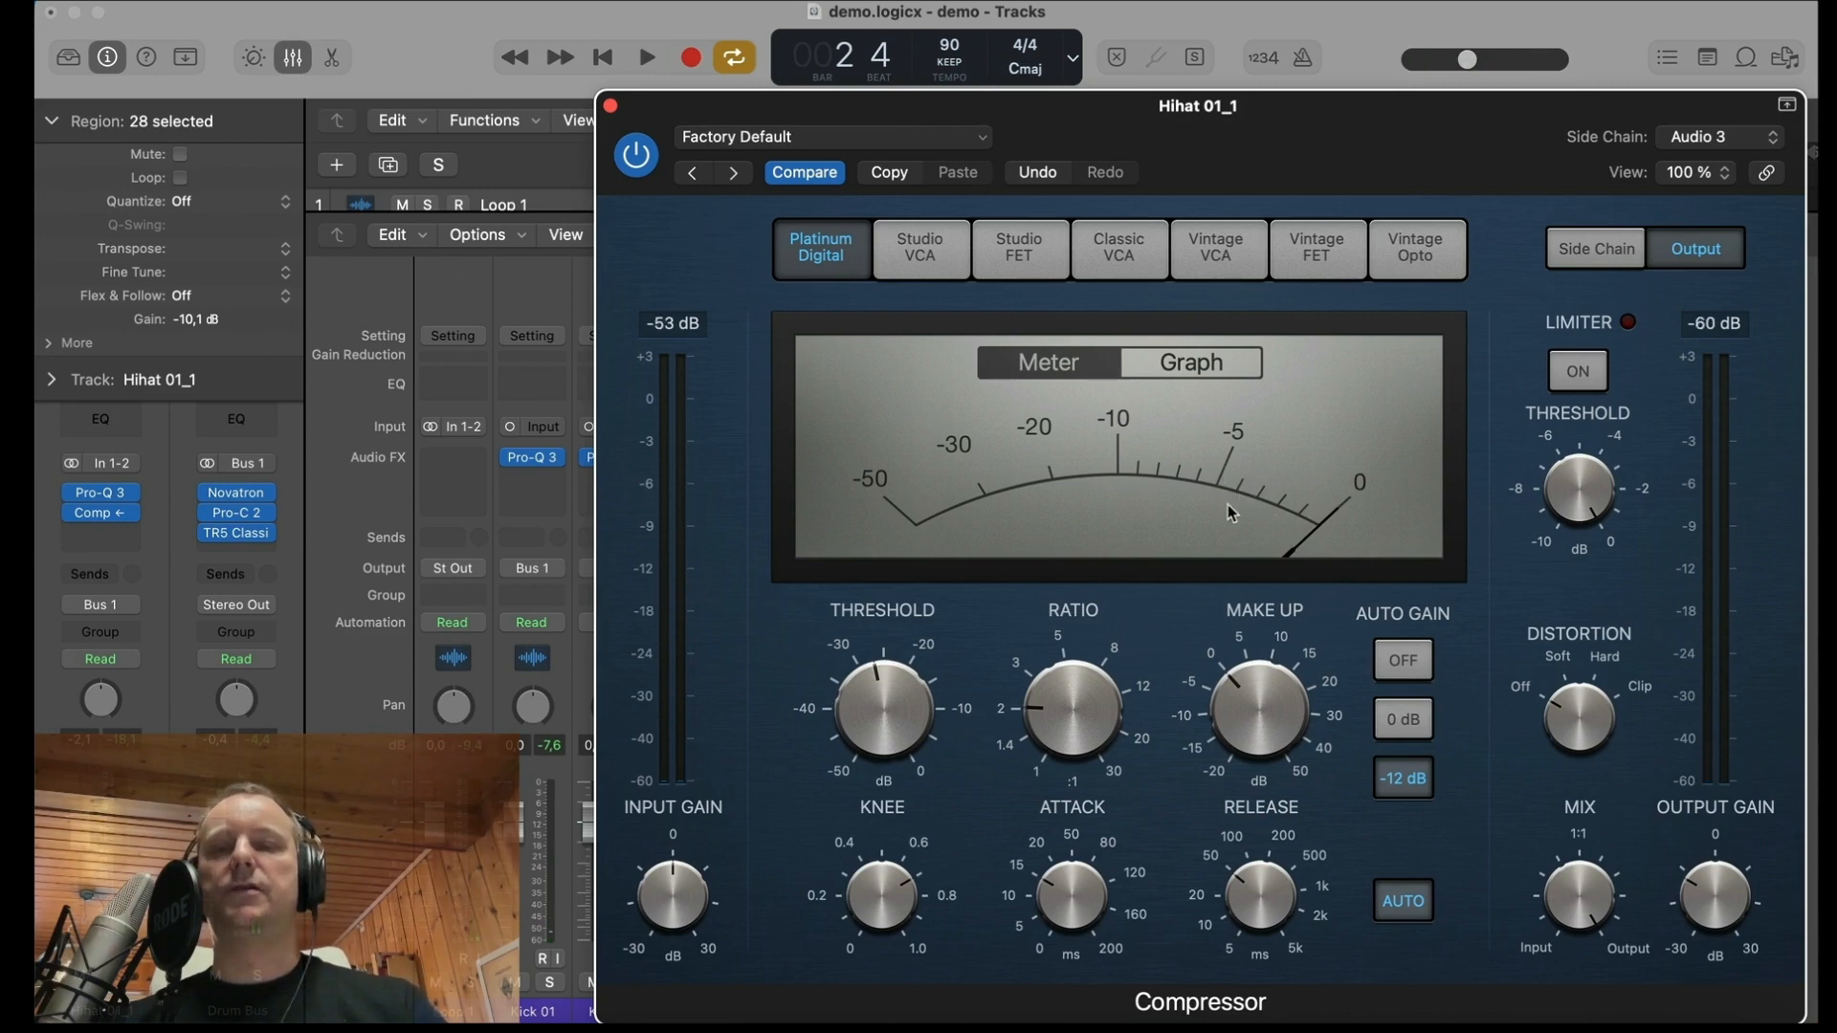
# Step: Audition the kick-triggered hi-hat ducking in the full mix and close the Compressor window
pyautogui.press('space')
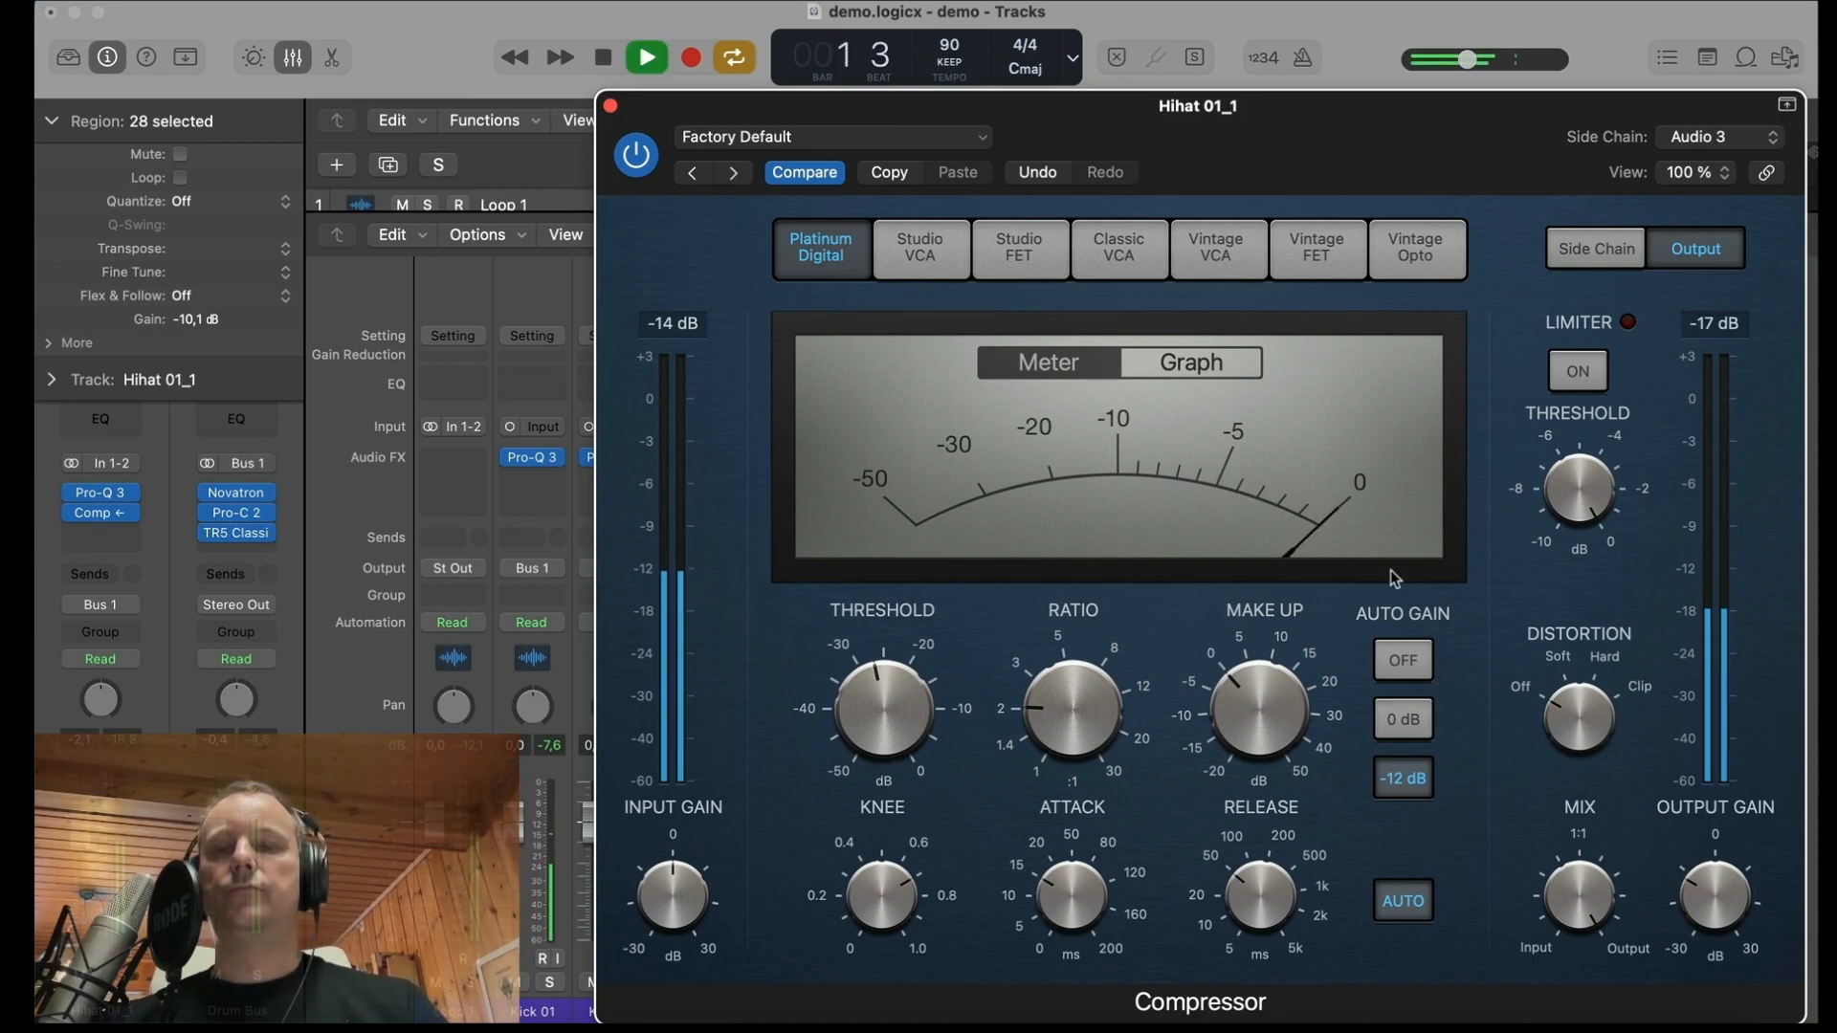
pyautogui.click(609, 105)
pyautogui.press('space')
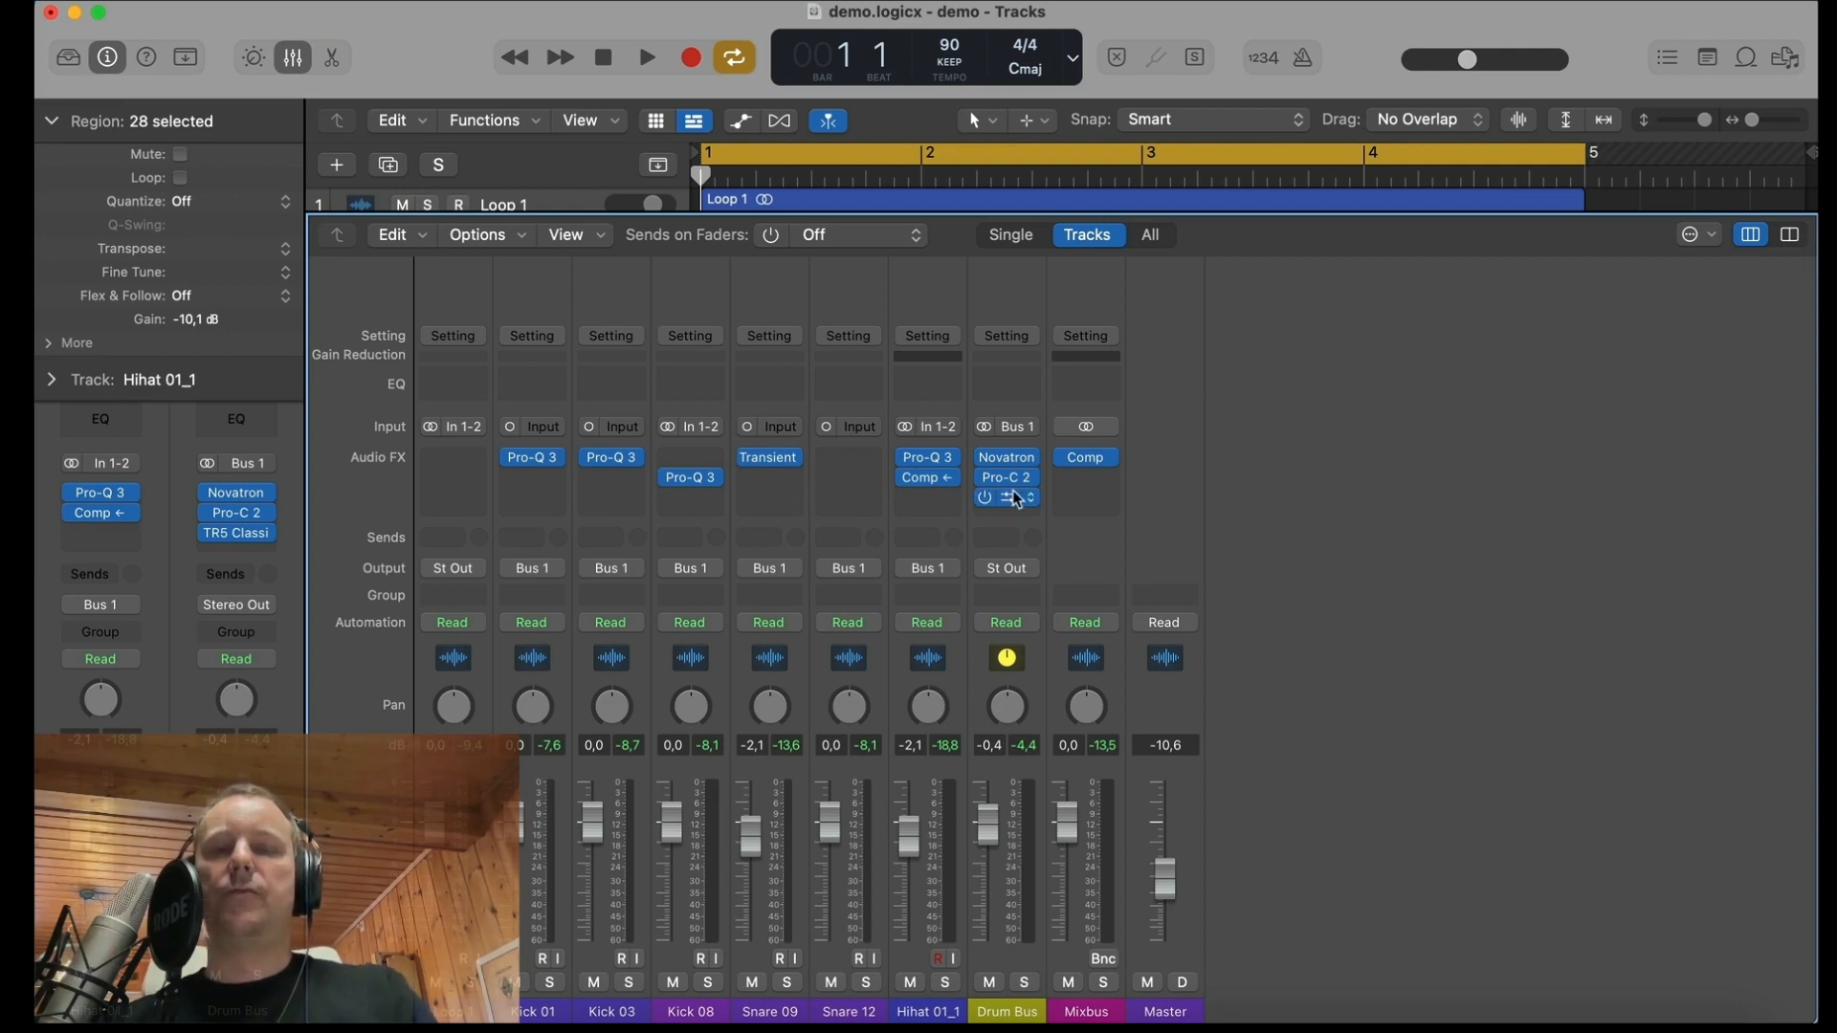
pyautogui.press('space')
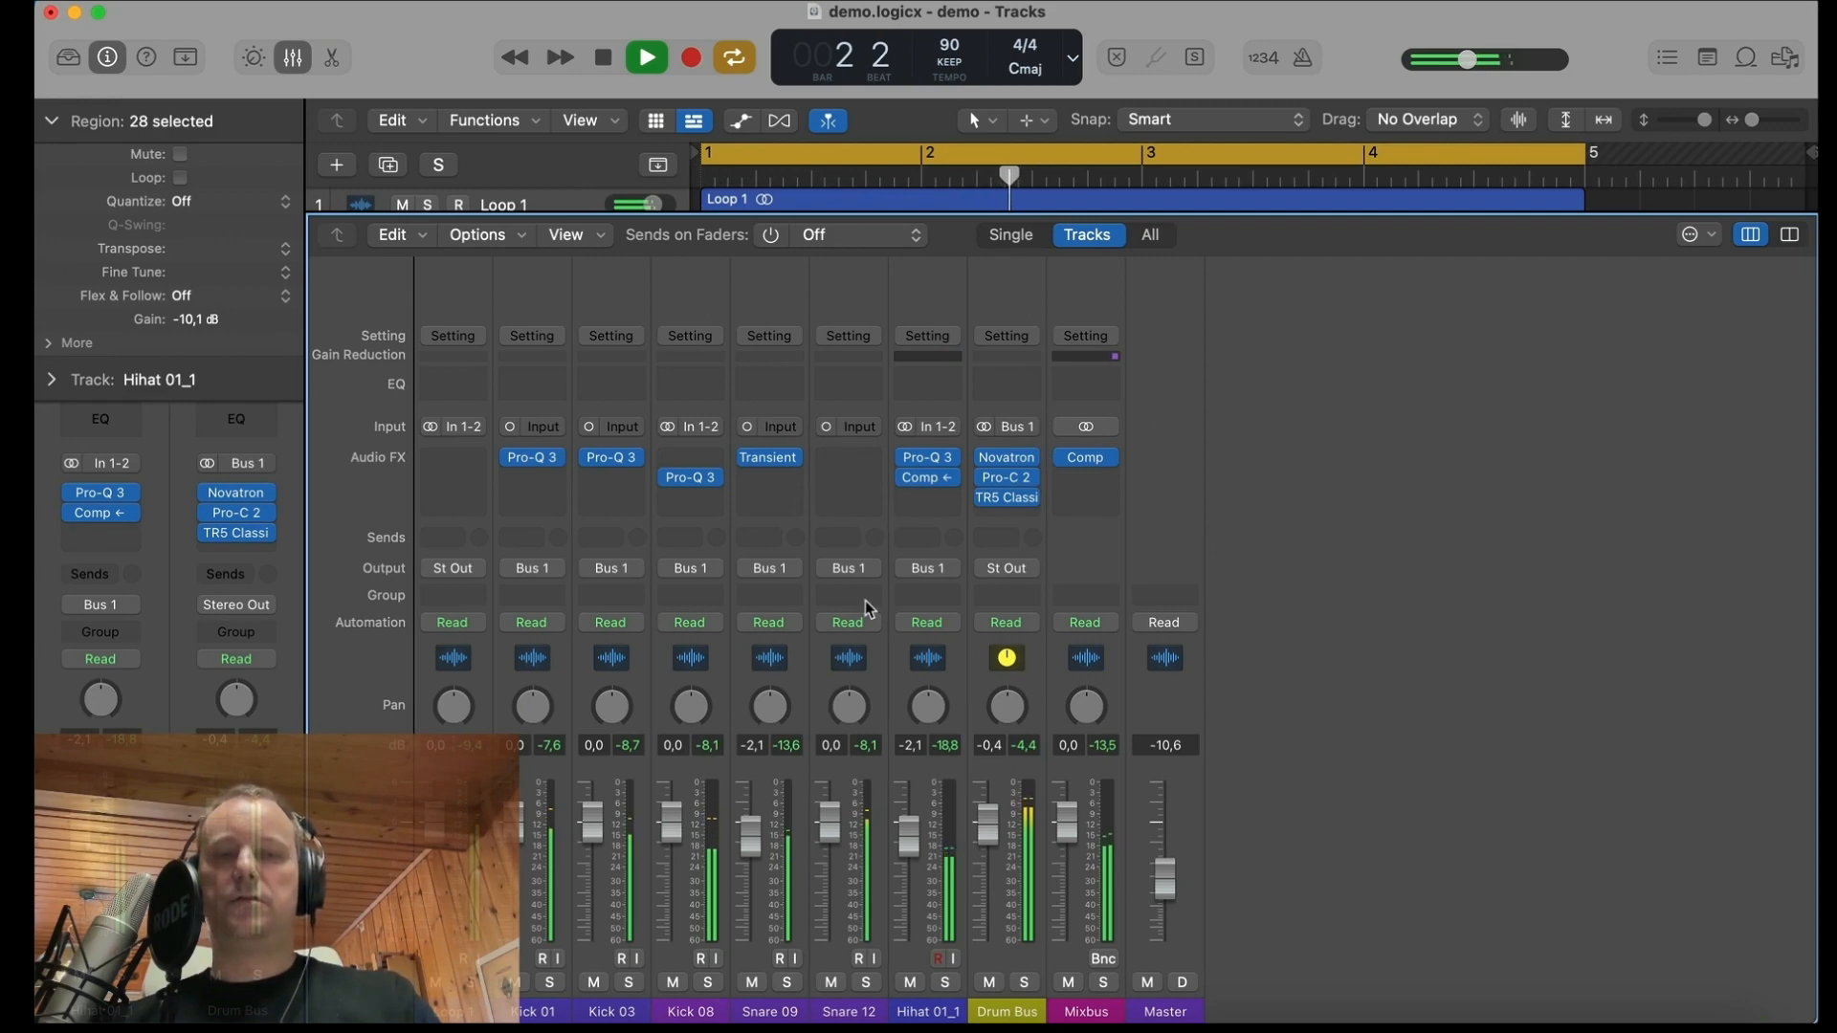
pyautogui.press('space')
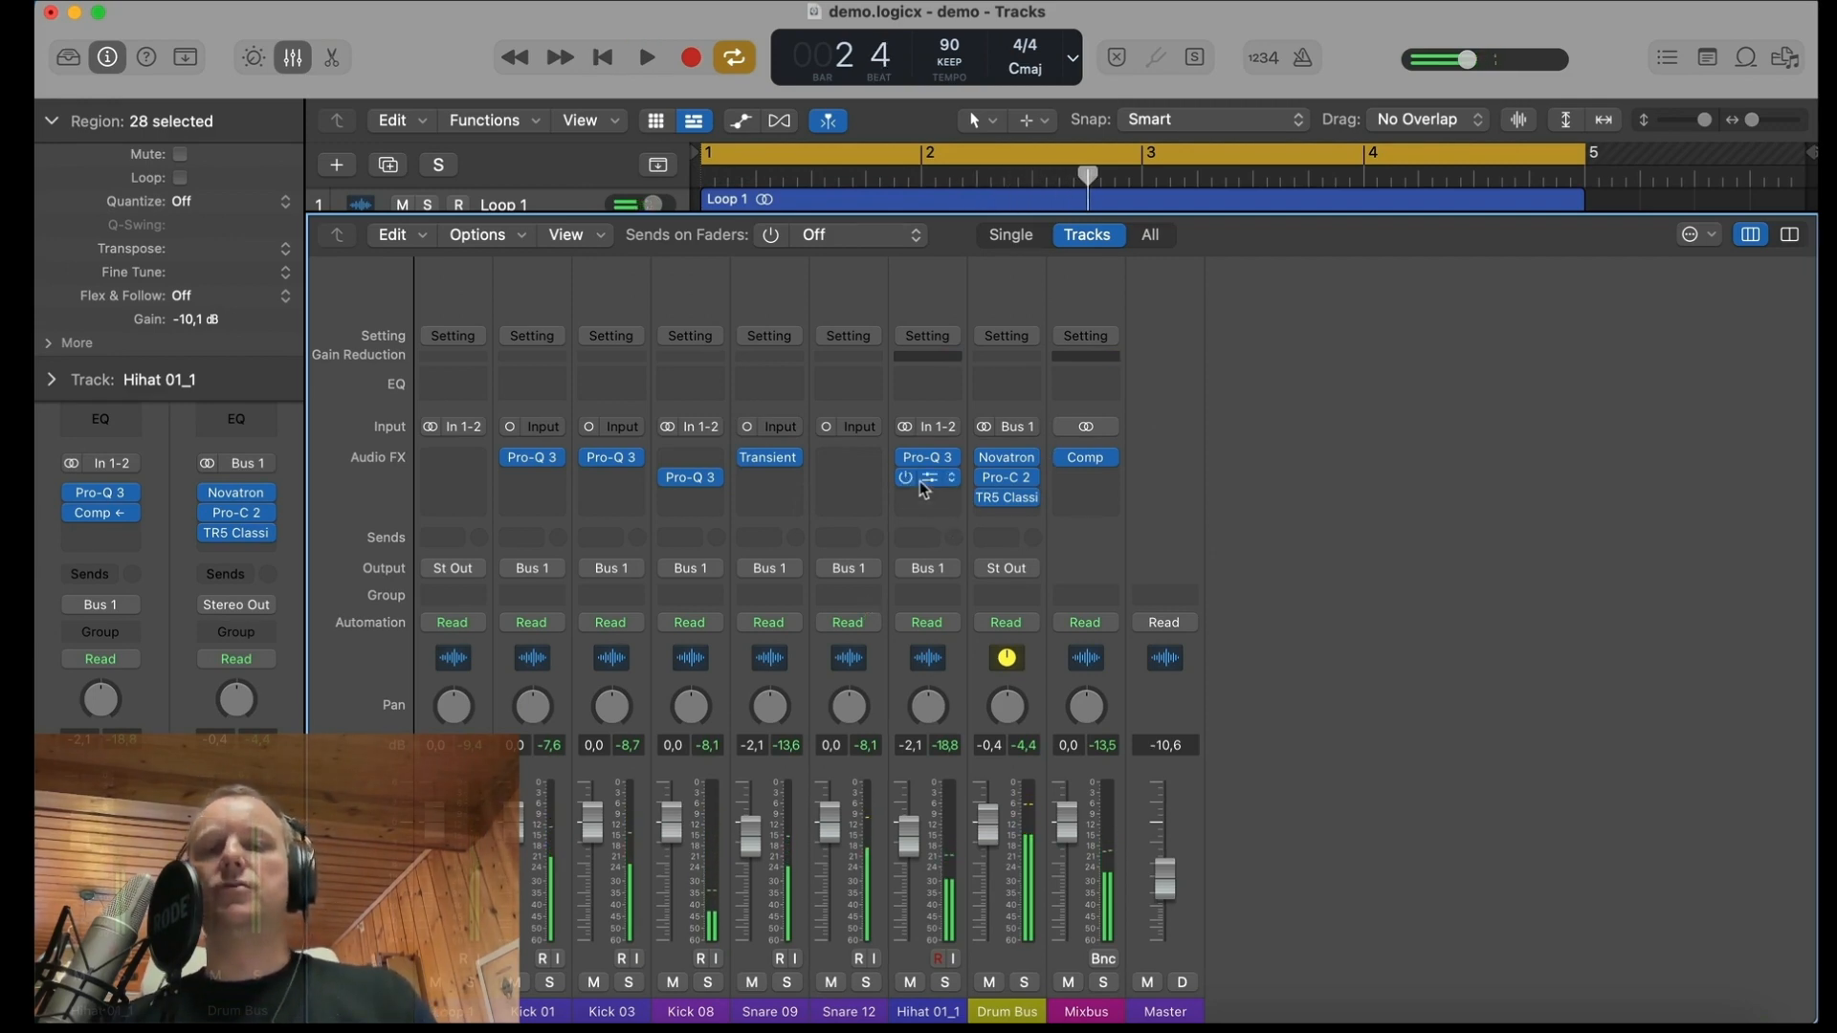
# Step: Duplicate the Compressor into the next Hihat 01_1 slot and set the copy's side chain source to Snare 09 (Audio 7)
pyautogui.moveTo(925, 489); pyautogui.dragTo(928, 504)
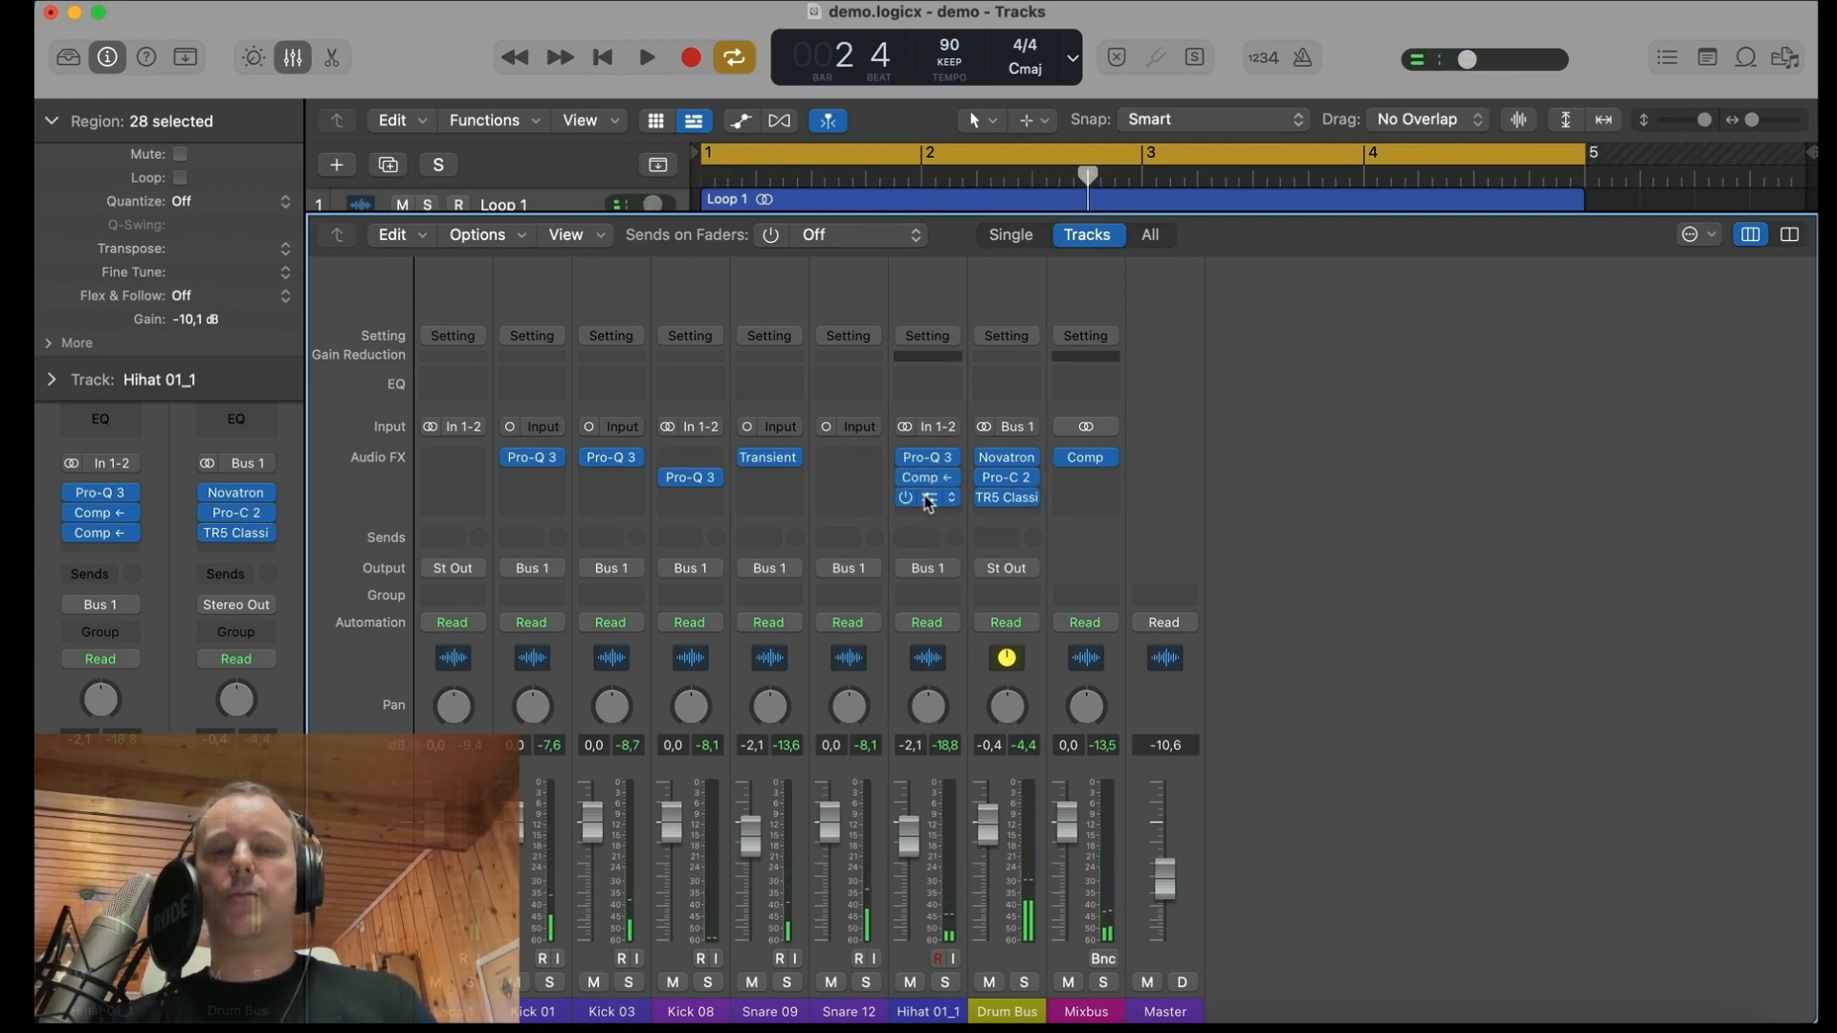
pyautogui.click(928, 504)
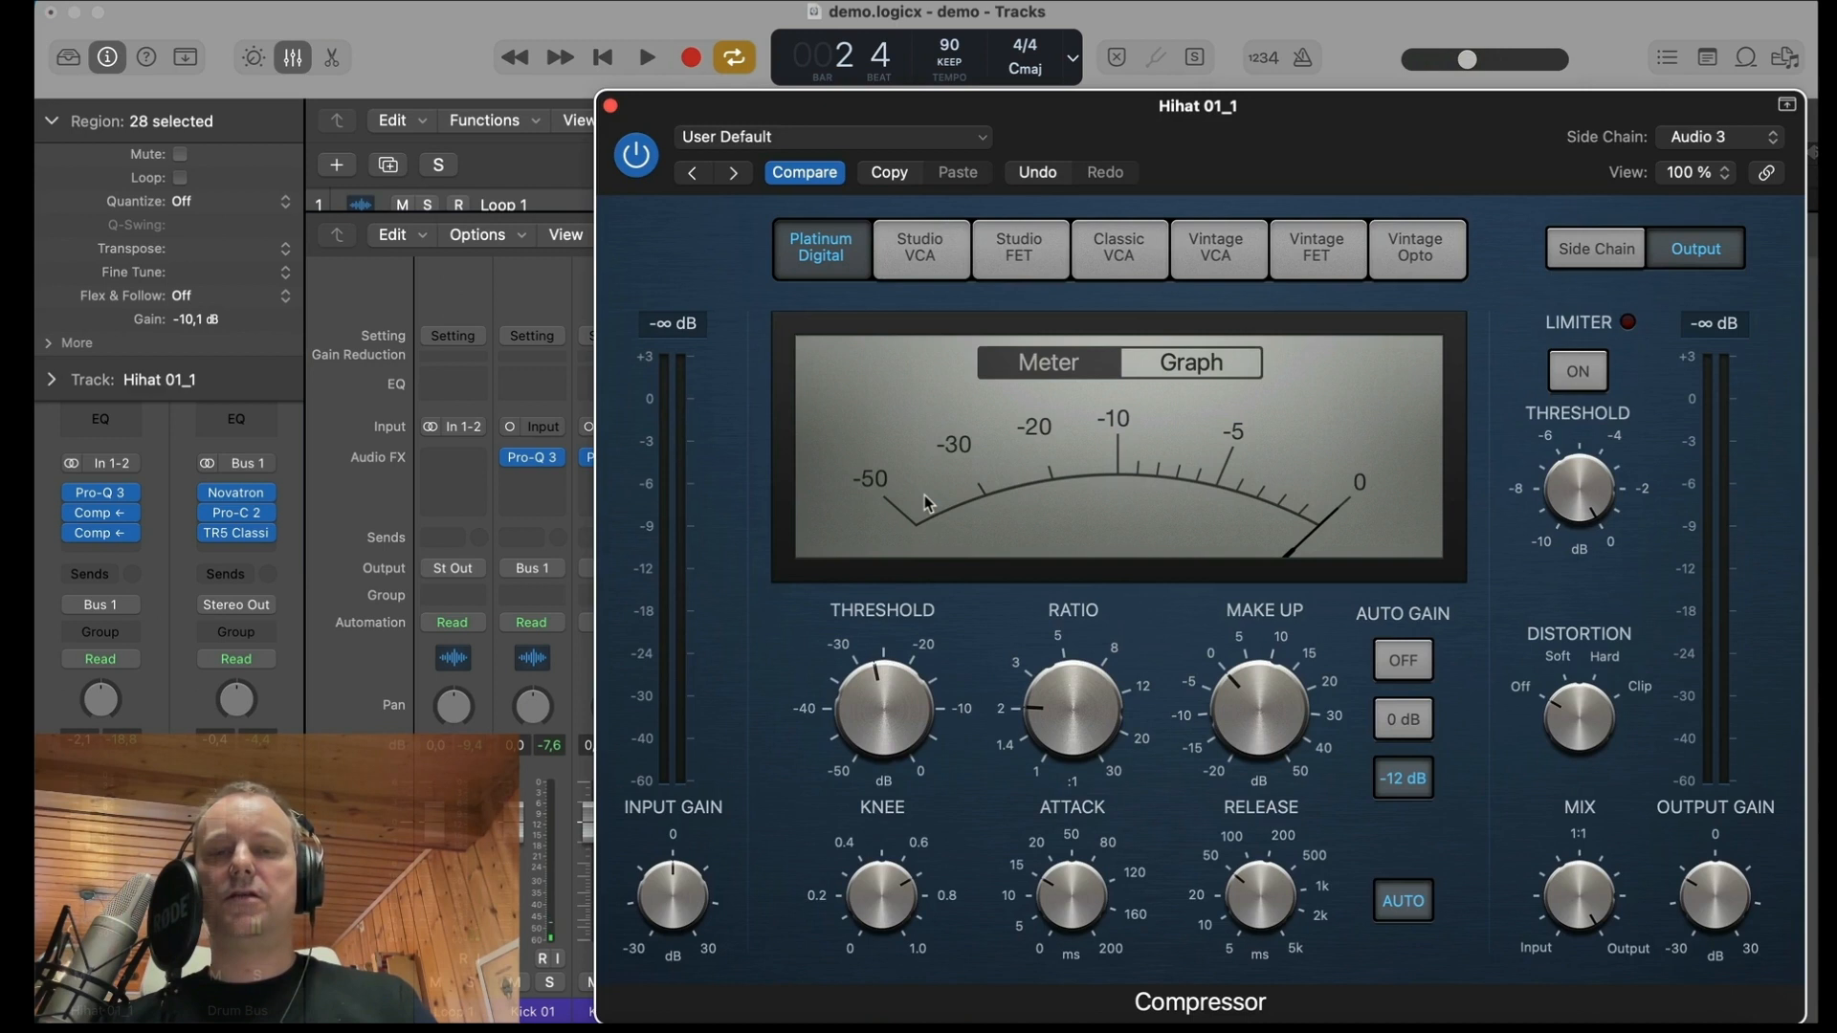
pyautogui.click(1712, 139)
pyautogui.moveTo(1703, 108)
pyautogui.click(1545, 236)
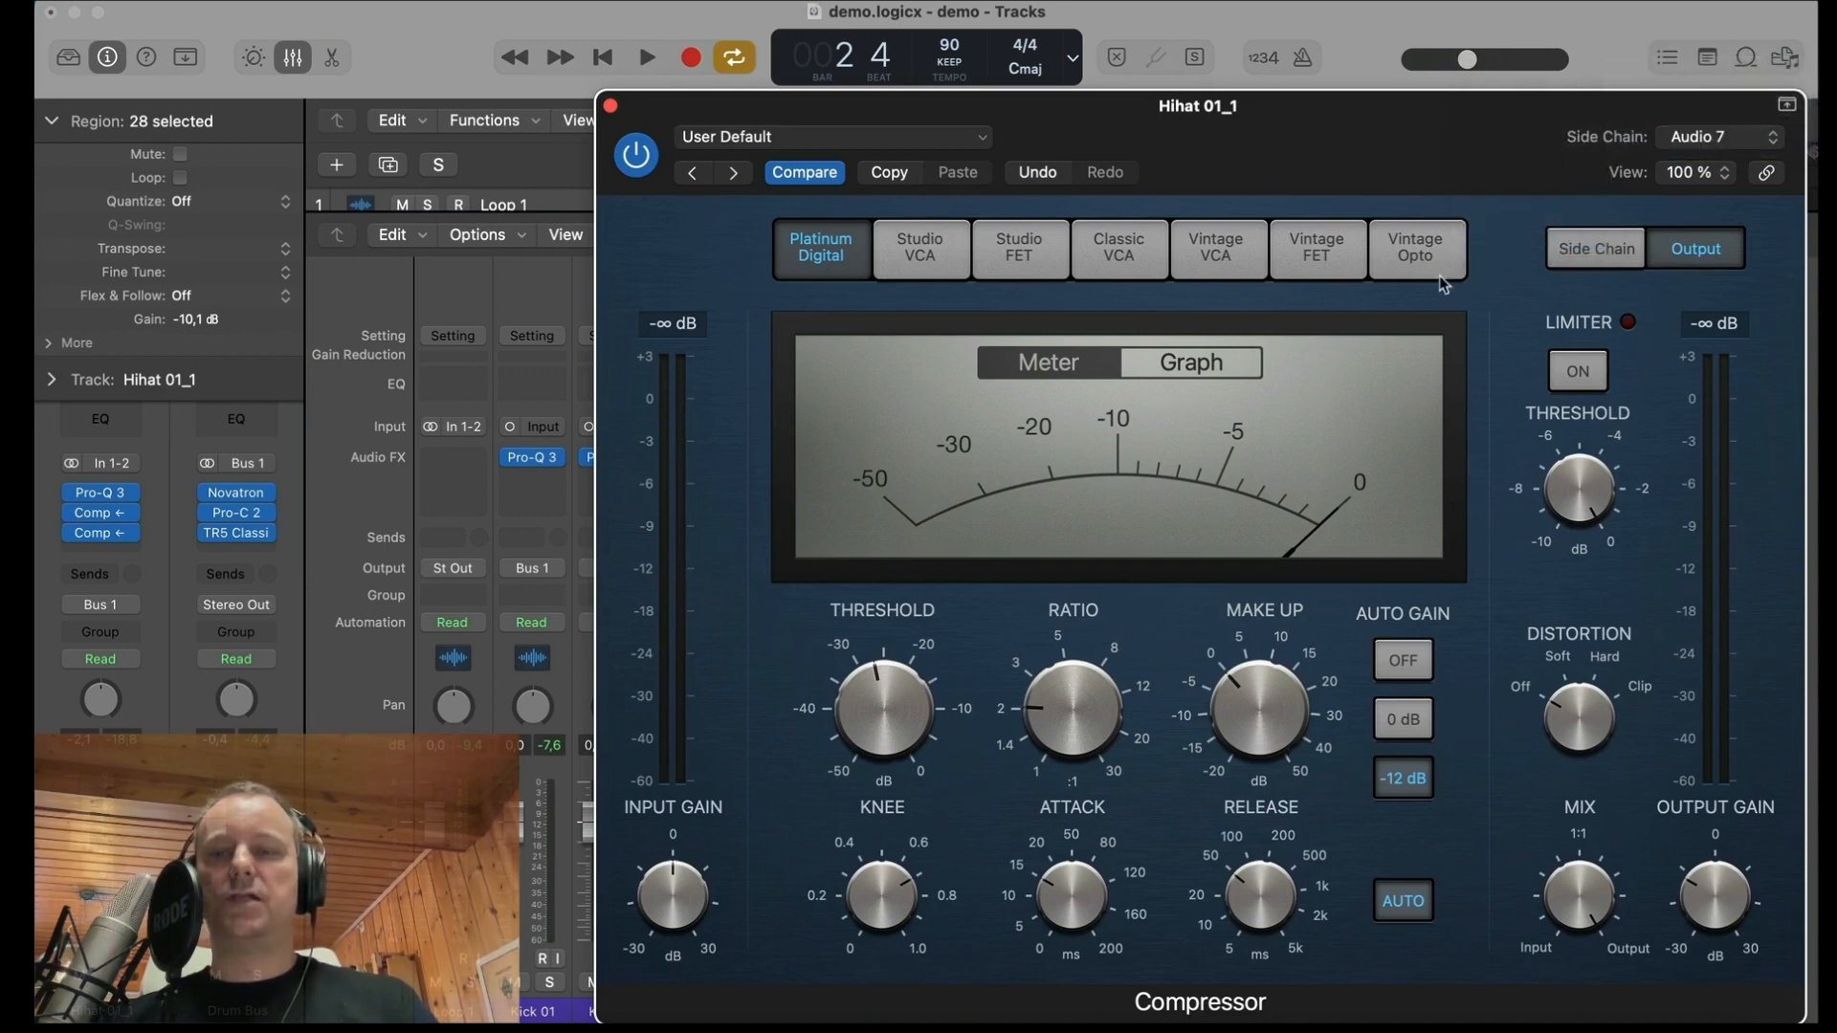
# Step: Set the snare-triggered Compressor's threshold to -24 dB during playback, then close it and stop the mix
pyautogui.press('space')
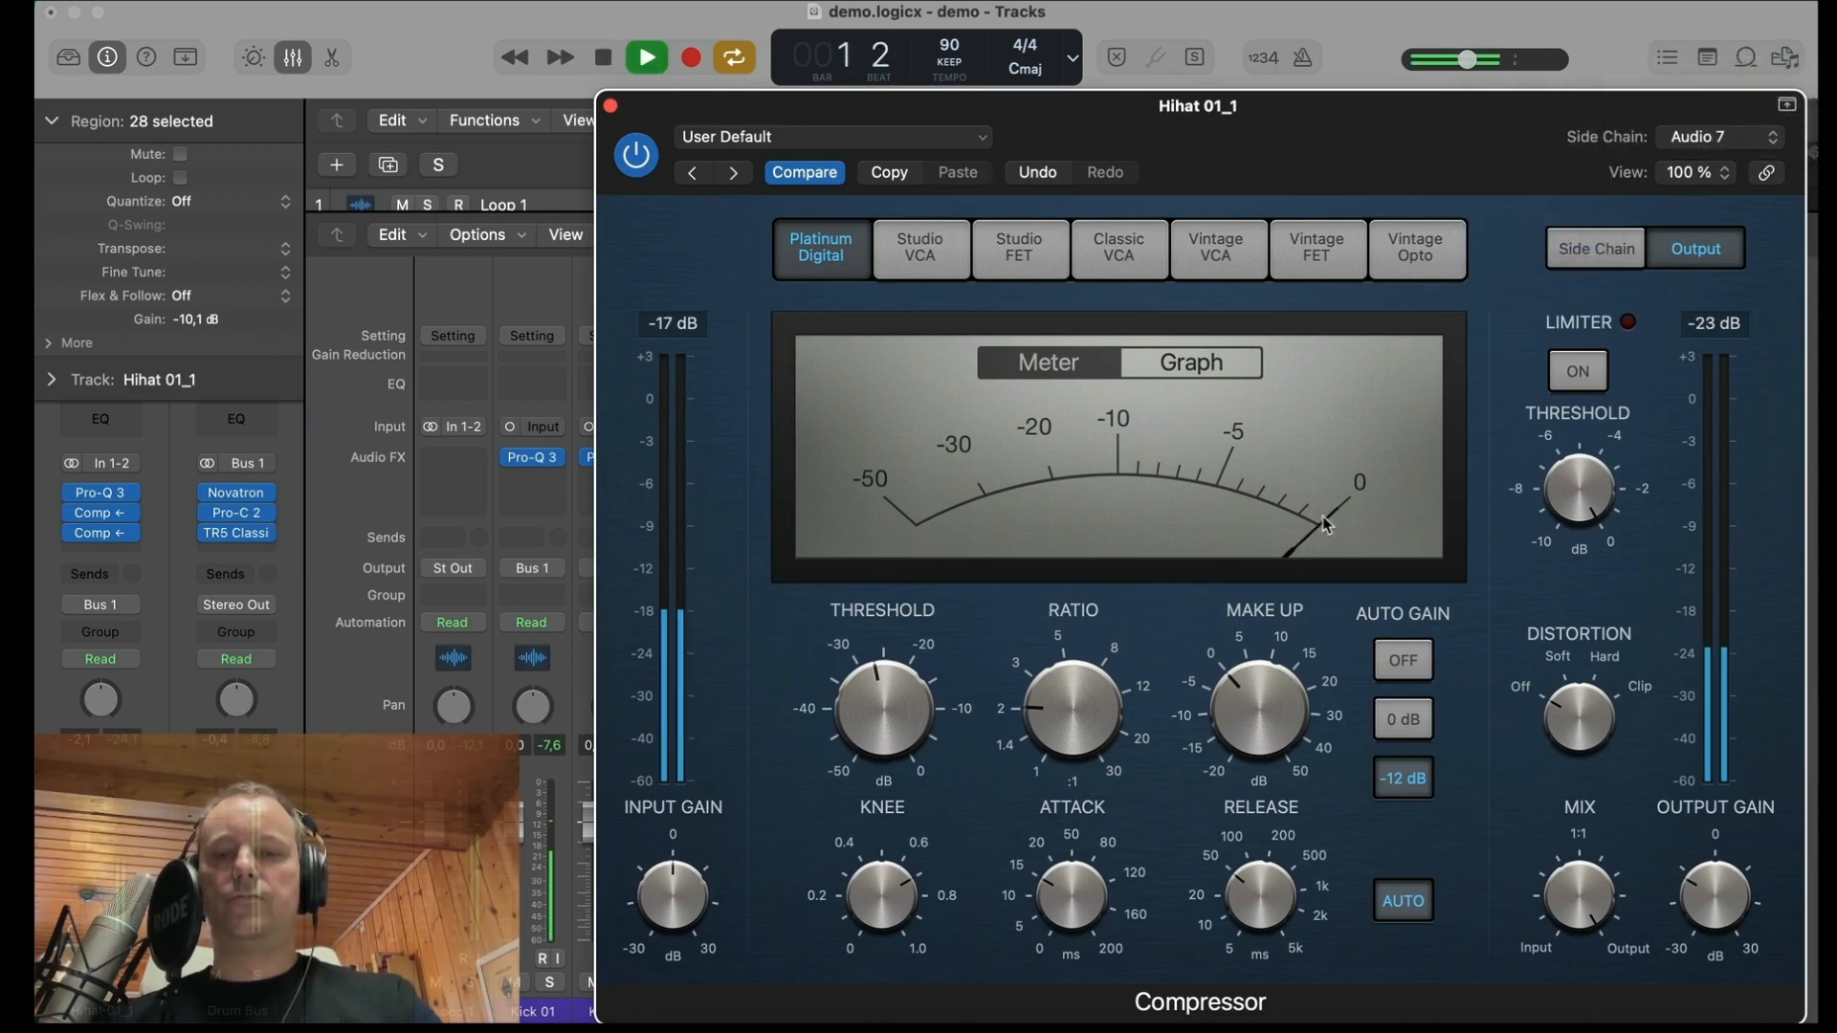
pyautogui.moveTo(904, 713)
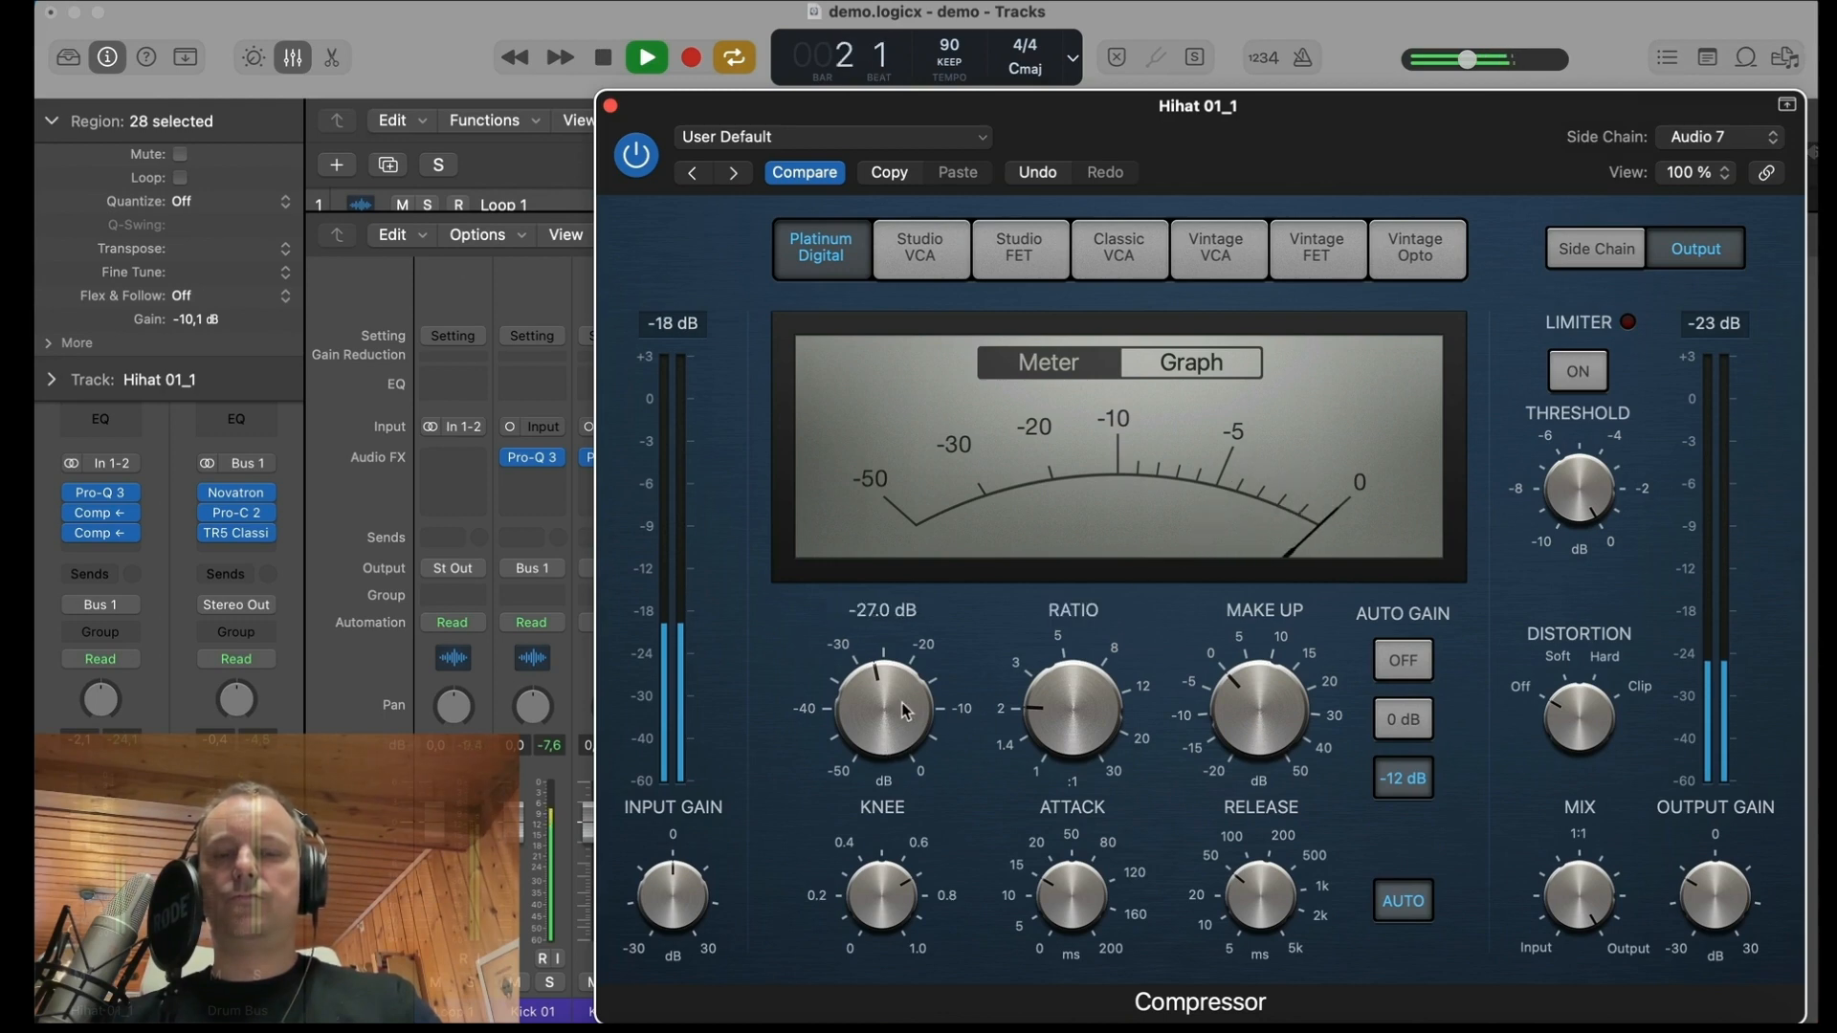
pyautogui.moveTo(904, 713); pyautogui.dragTo(904, 691)
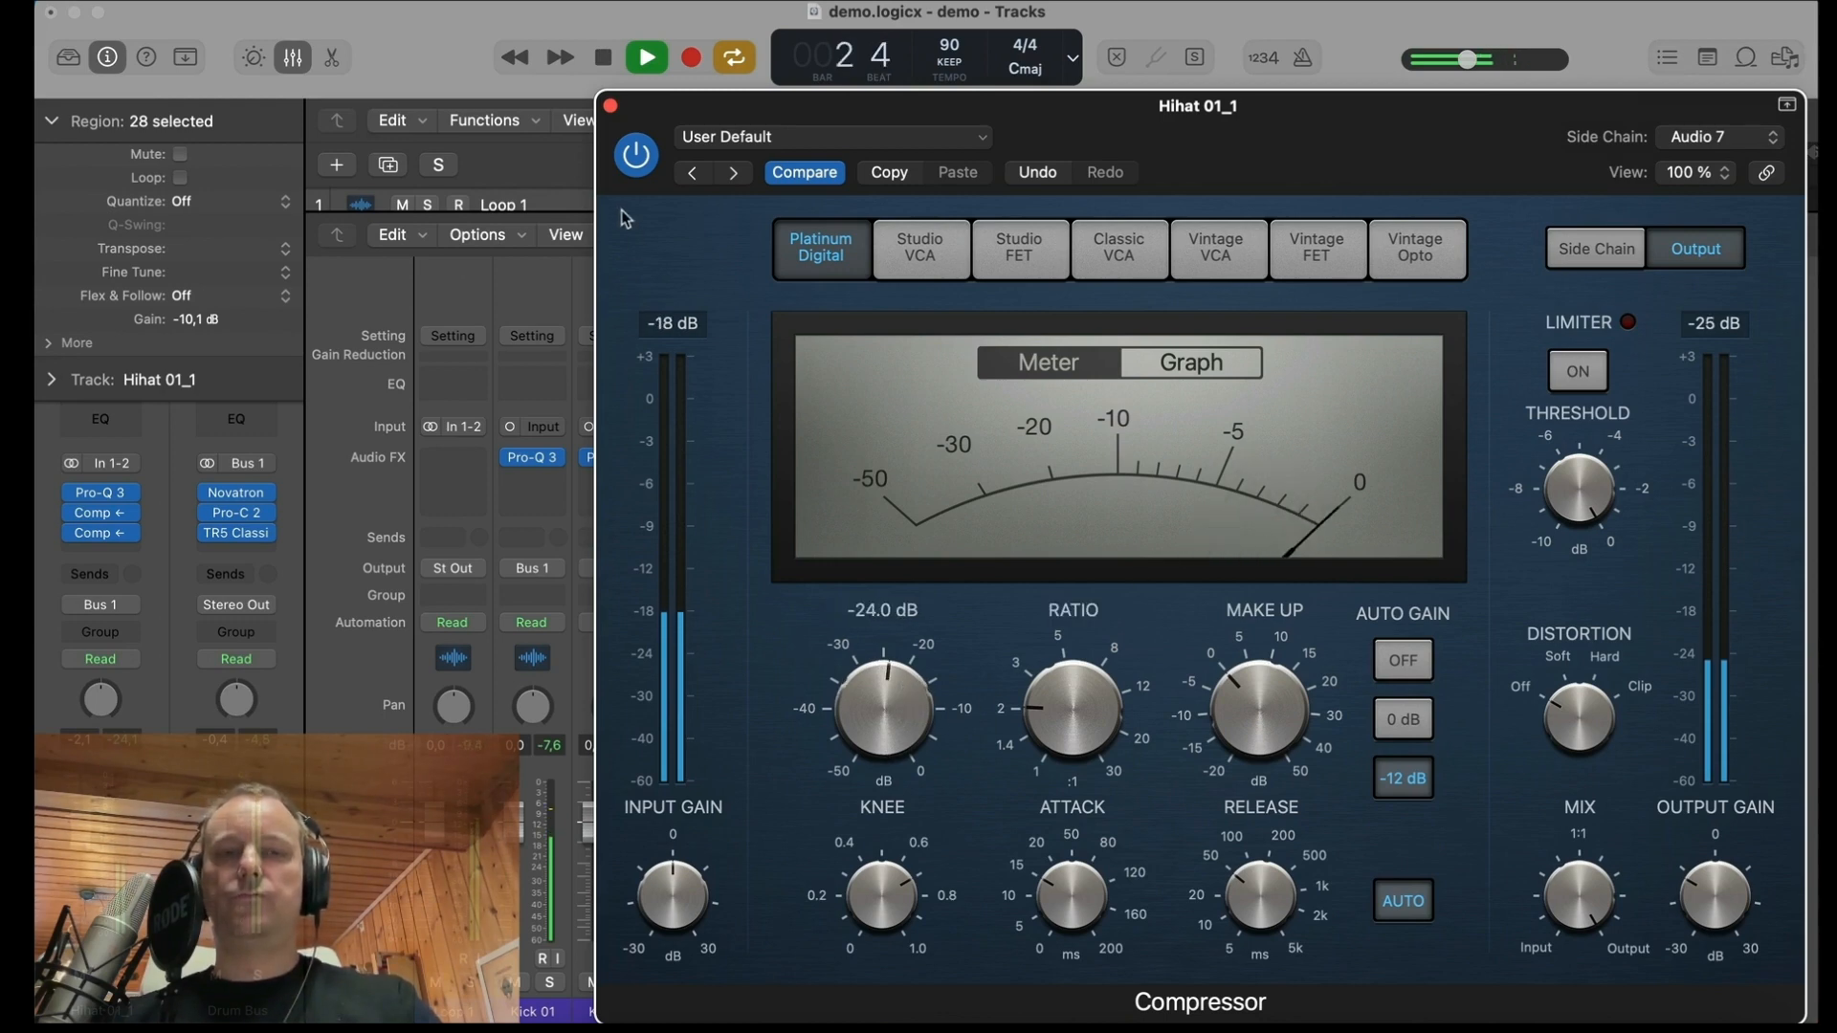
pyautogui.click(611, 107)
pyautogui.press('space')
# Step: Lower the Snare 09 and Snare 12 faders together to -3.2 dB and -1.1 dB while playing the mix
pyautogui.click(770, 1011)
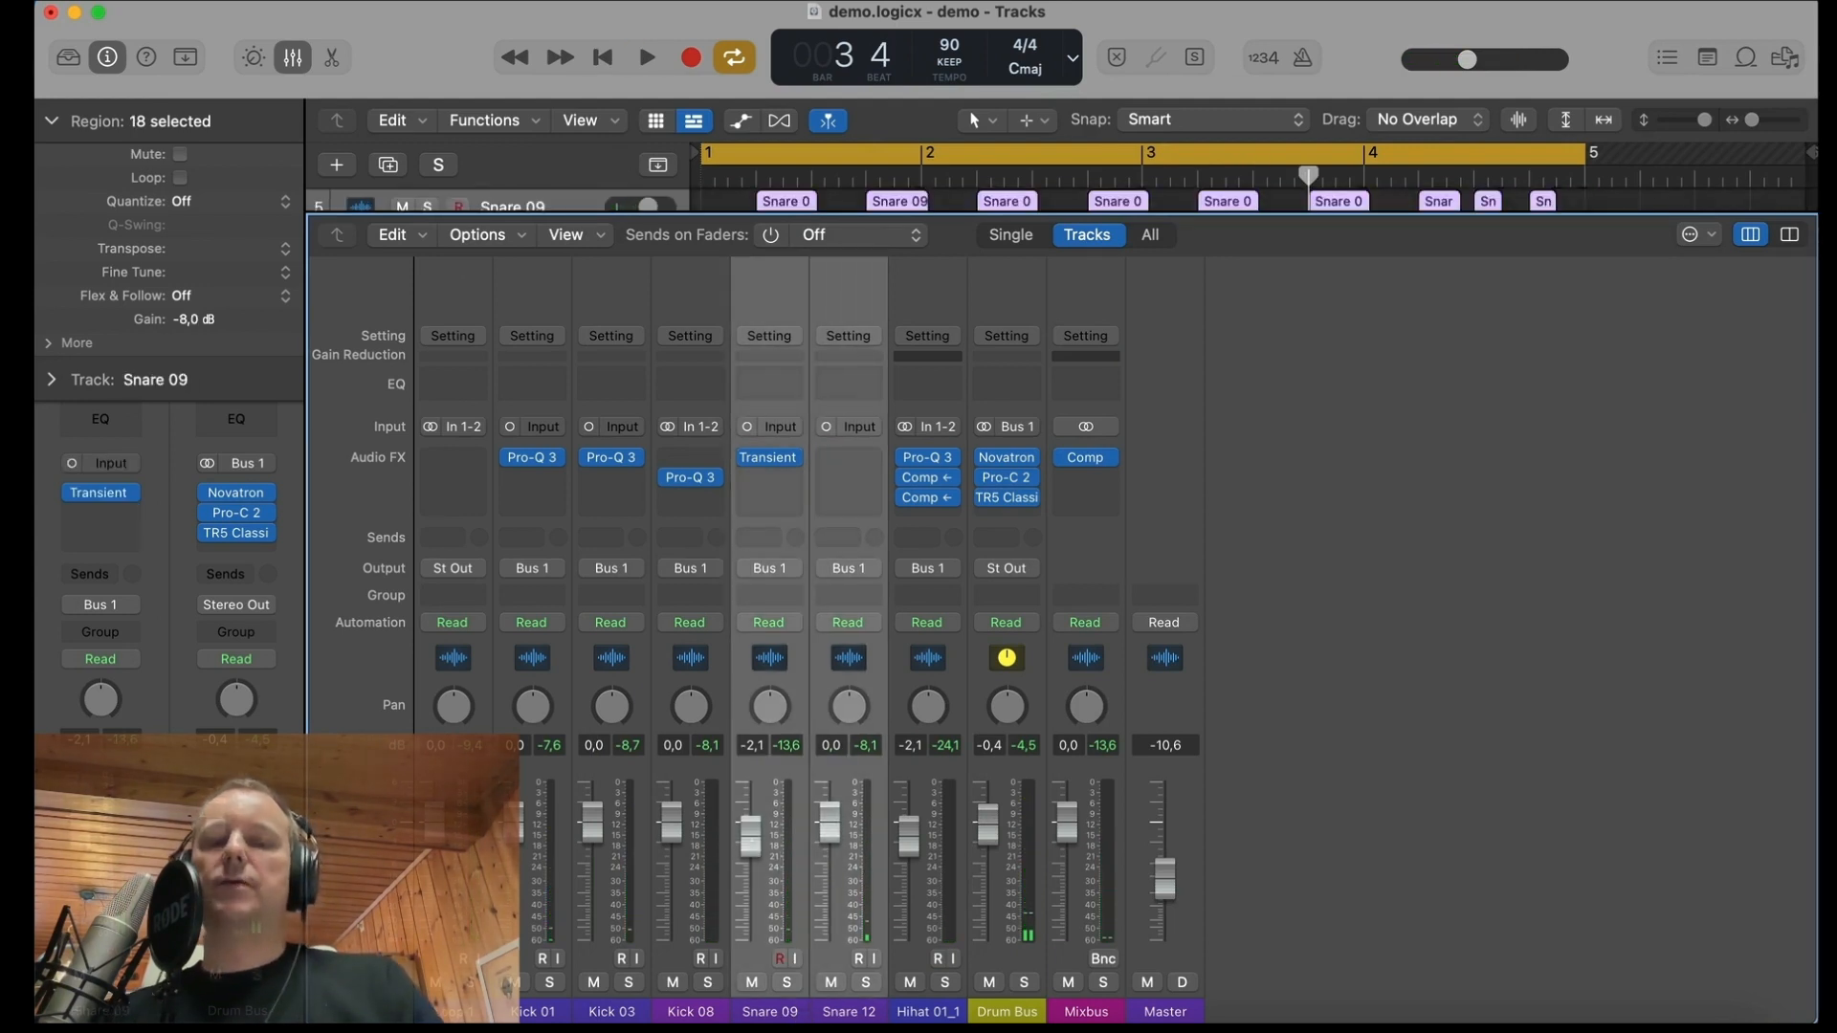
pyautogui.moveTo(751, 840); pyautogui.dragTo(752, 847)
pyautogui.press('space')
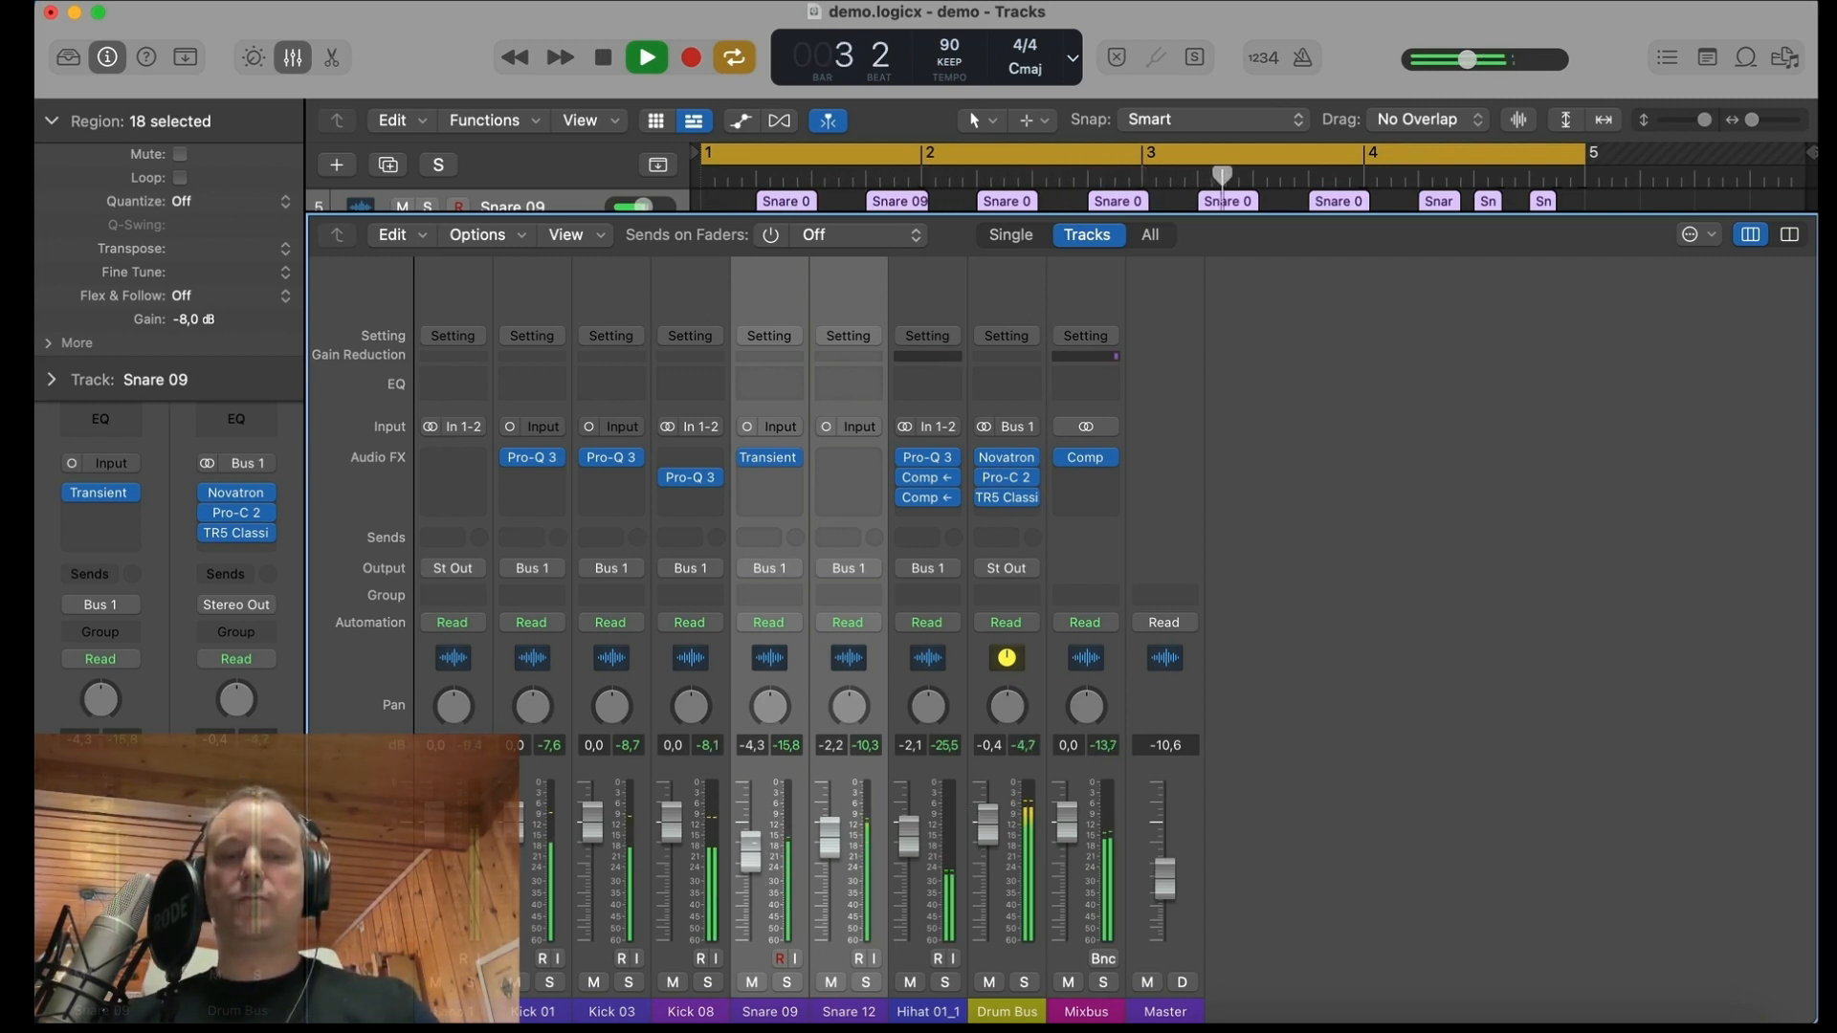
pyautogui.moveTo(752, 848); pyautogui.dragTo(753, 838)
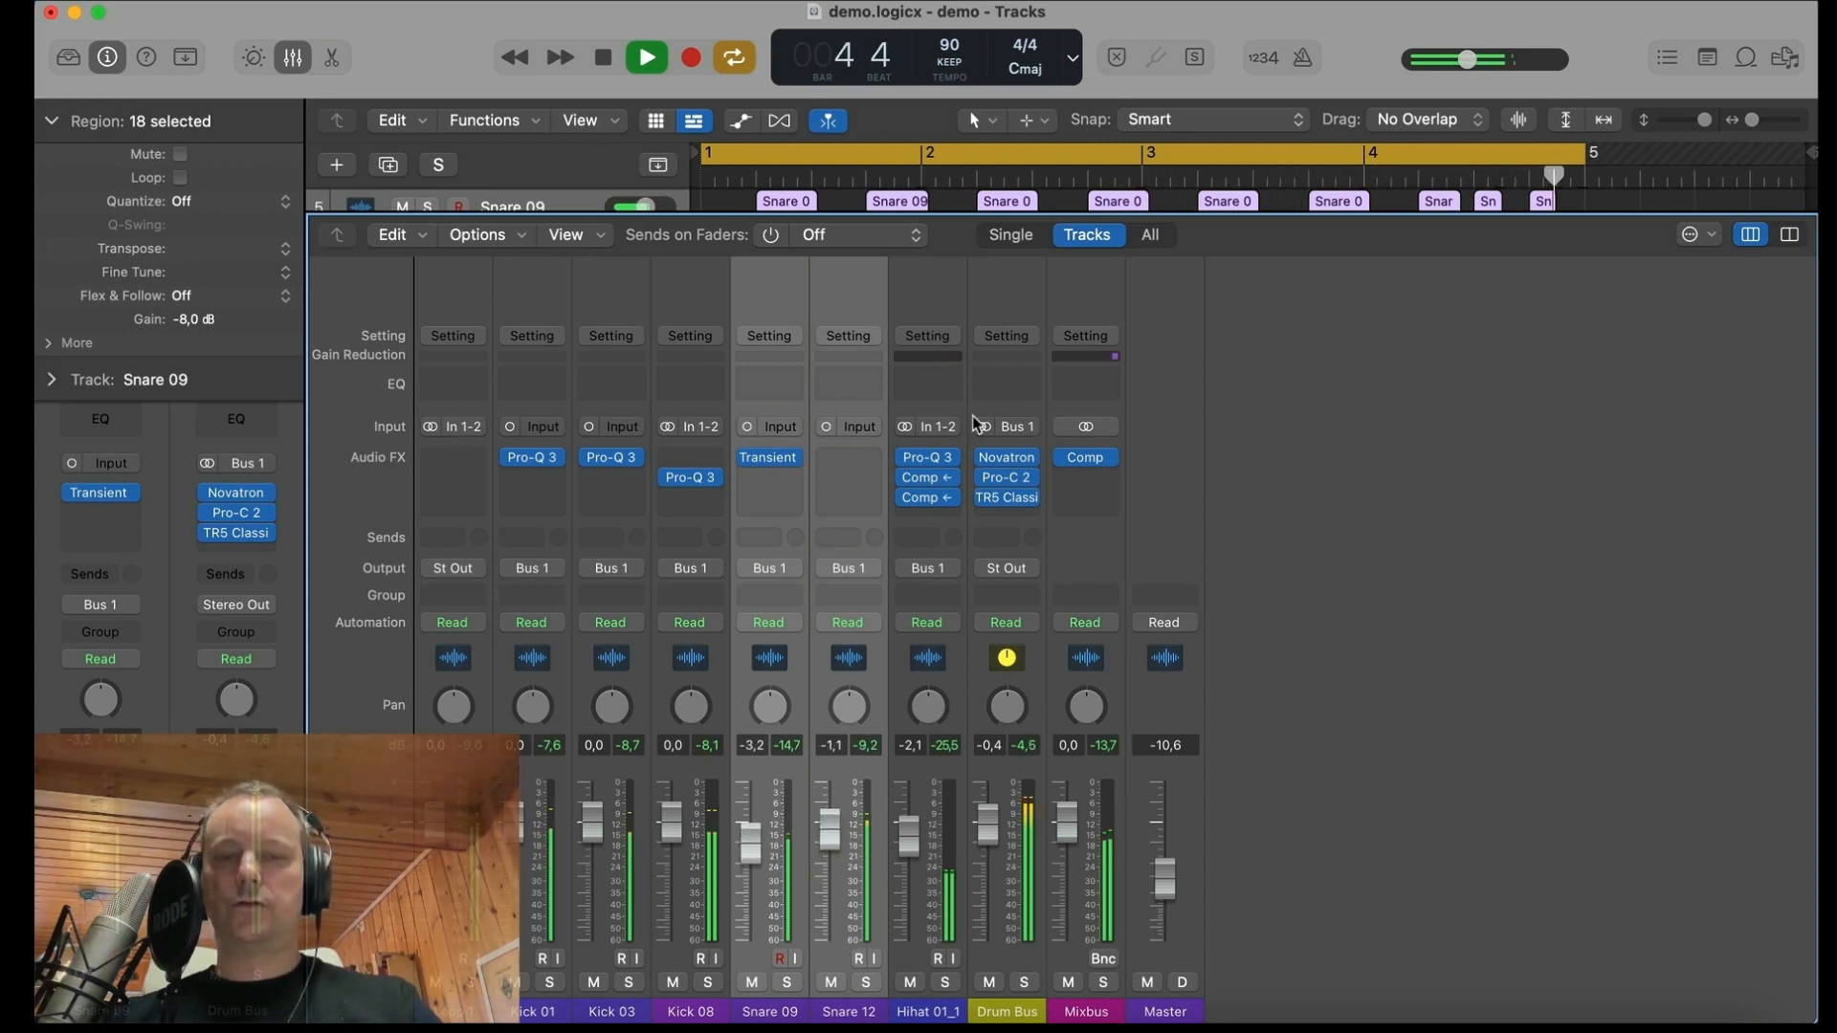
# Step: Raise the Hihat 01_1 fader to 1.0 dB, stop playback and select only the Snare 09 channel
pyautogui.moveTo(911, 835); pyautogui.dragTo(910, 814)
pyautogui.press('space')
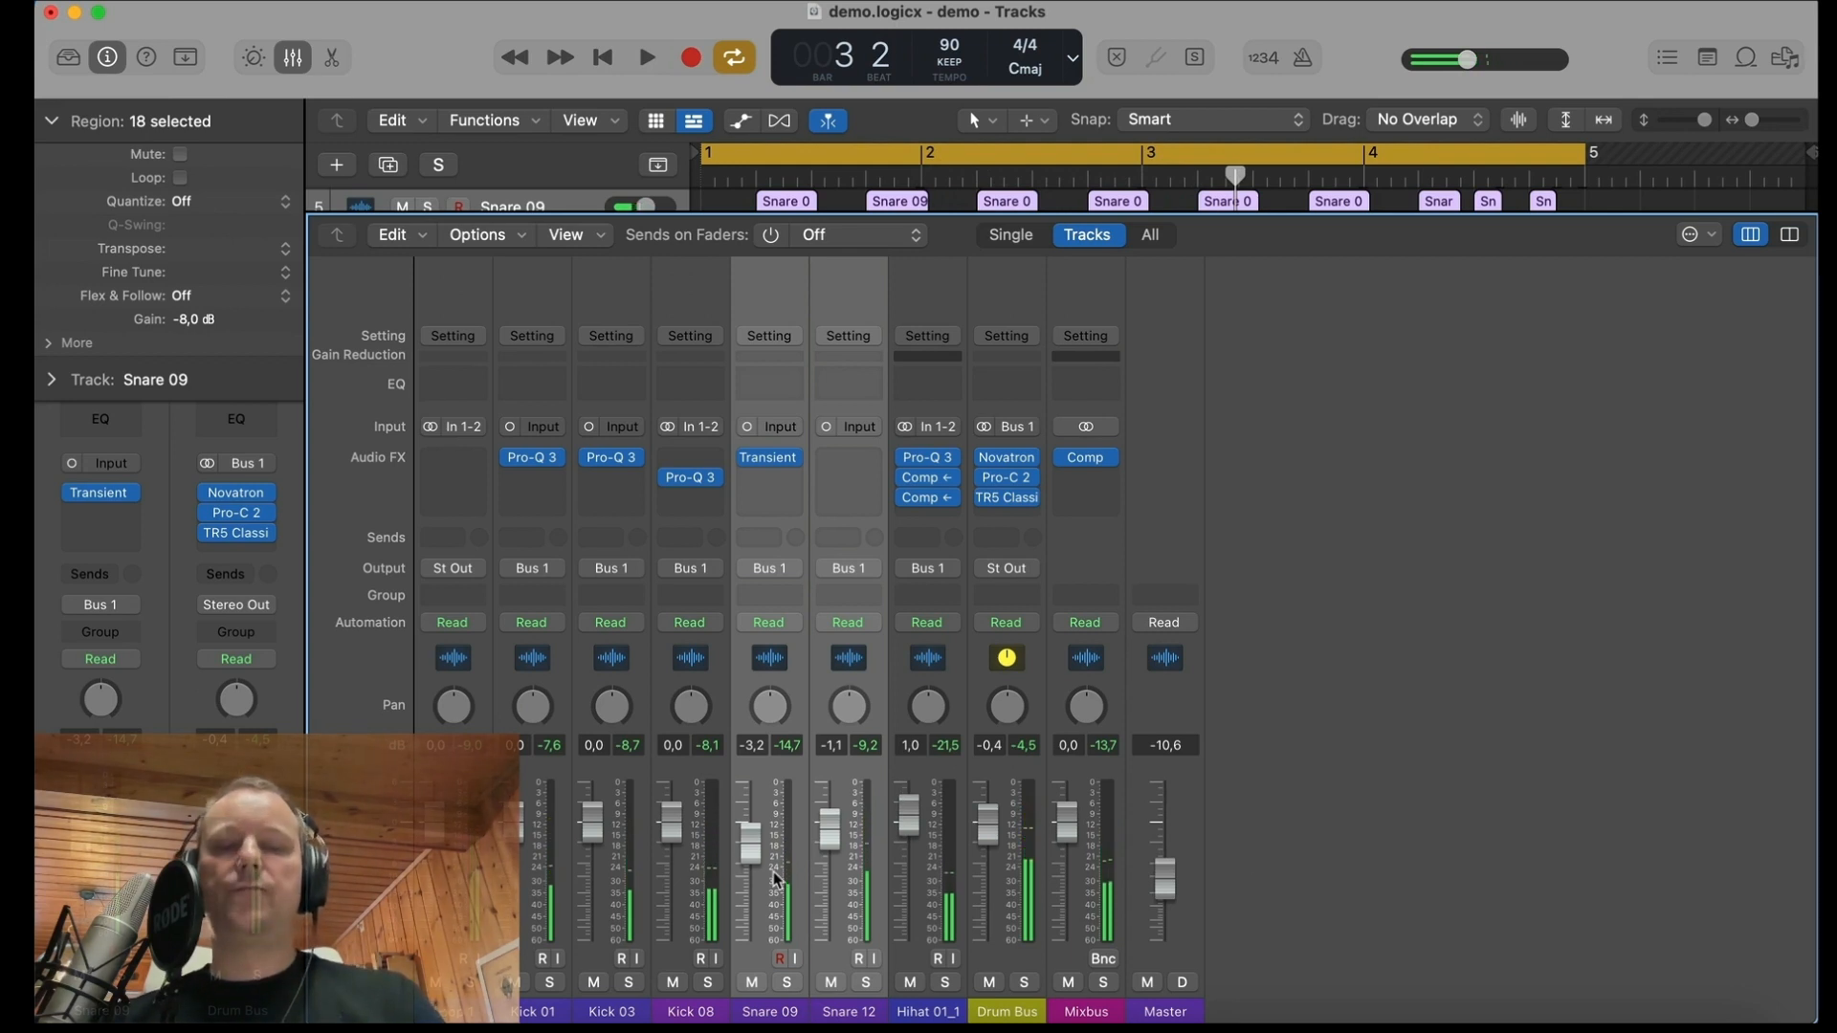
pyautogui.click(773, 1009)
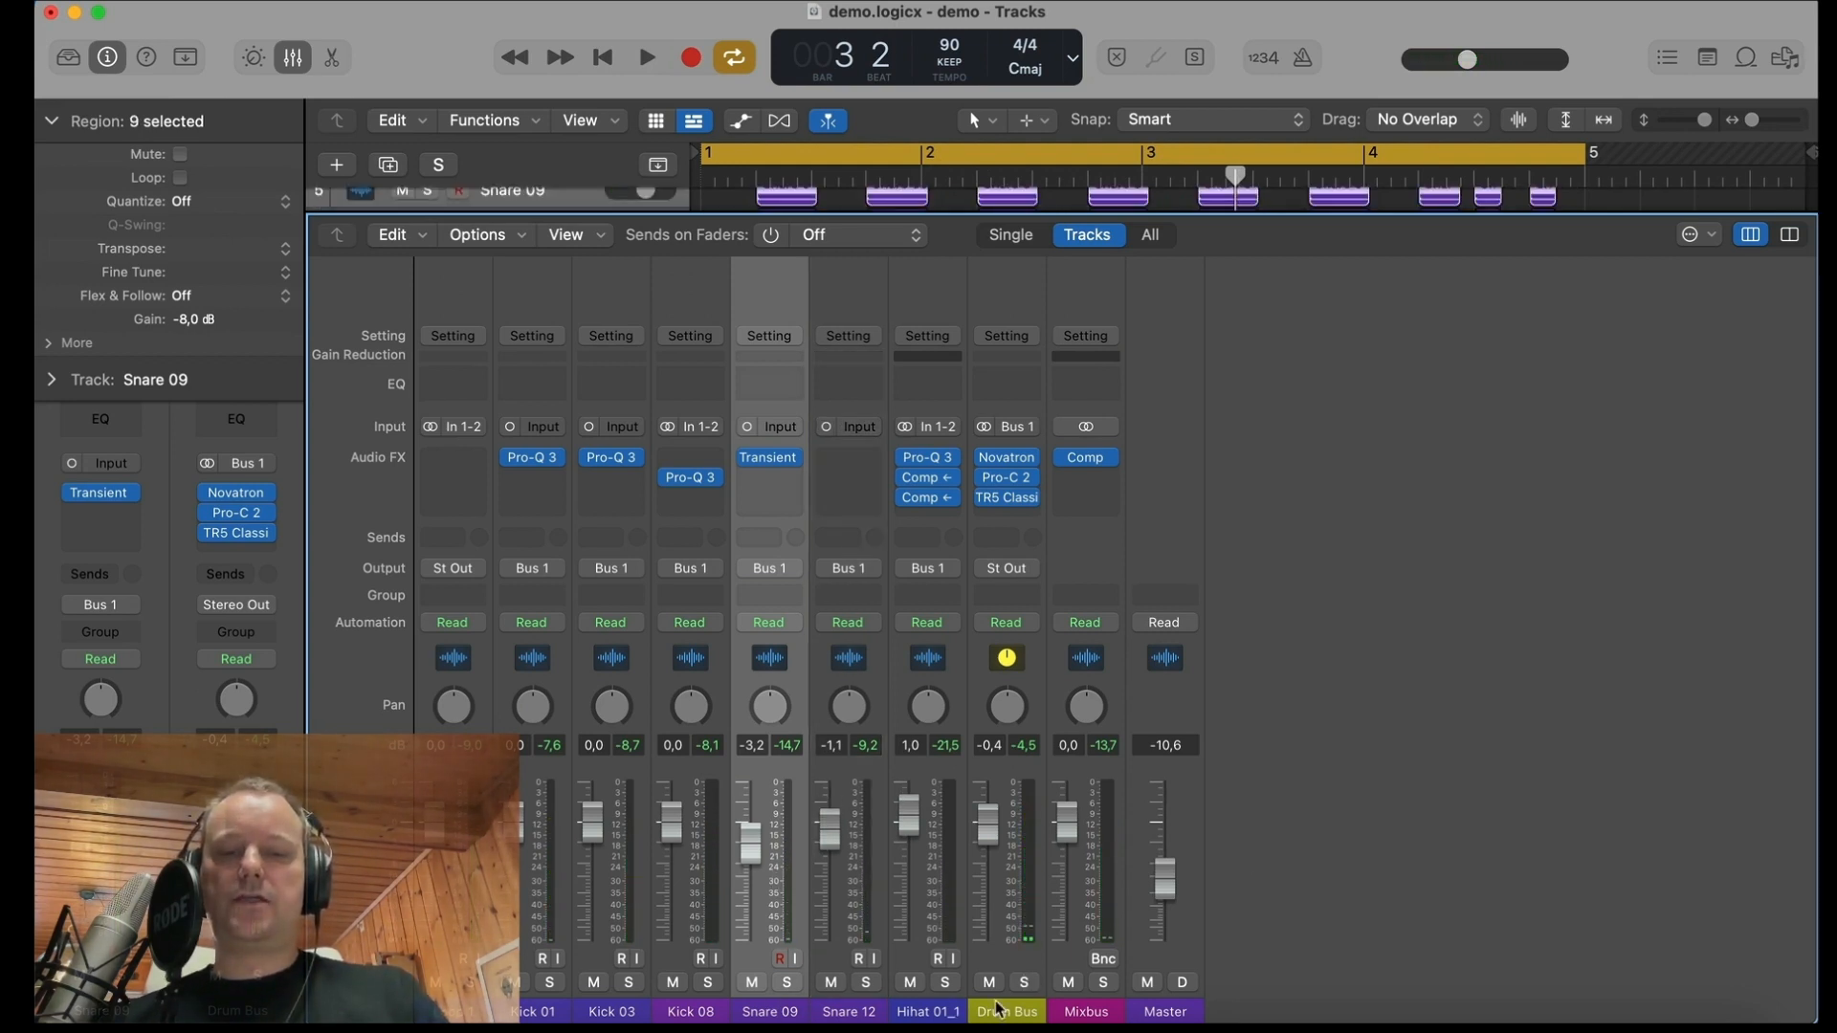
# Step: Insert a stereo Compressor on the Loop 1 channel with Kick 03 (Audio 3) as its side chain source
pyautogui.click(453, 1010)
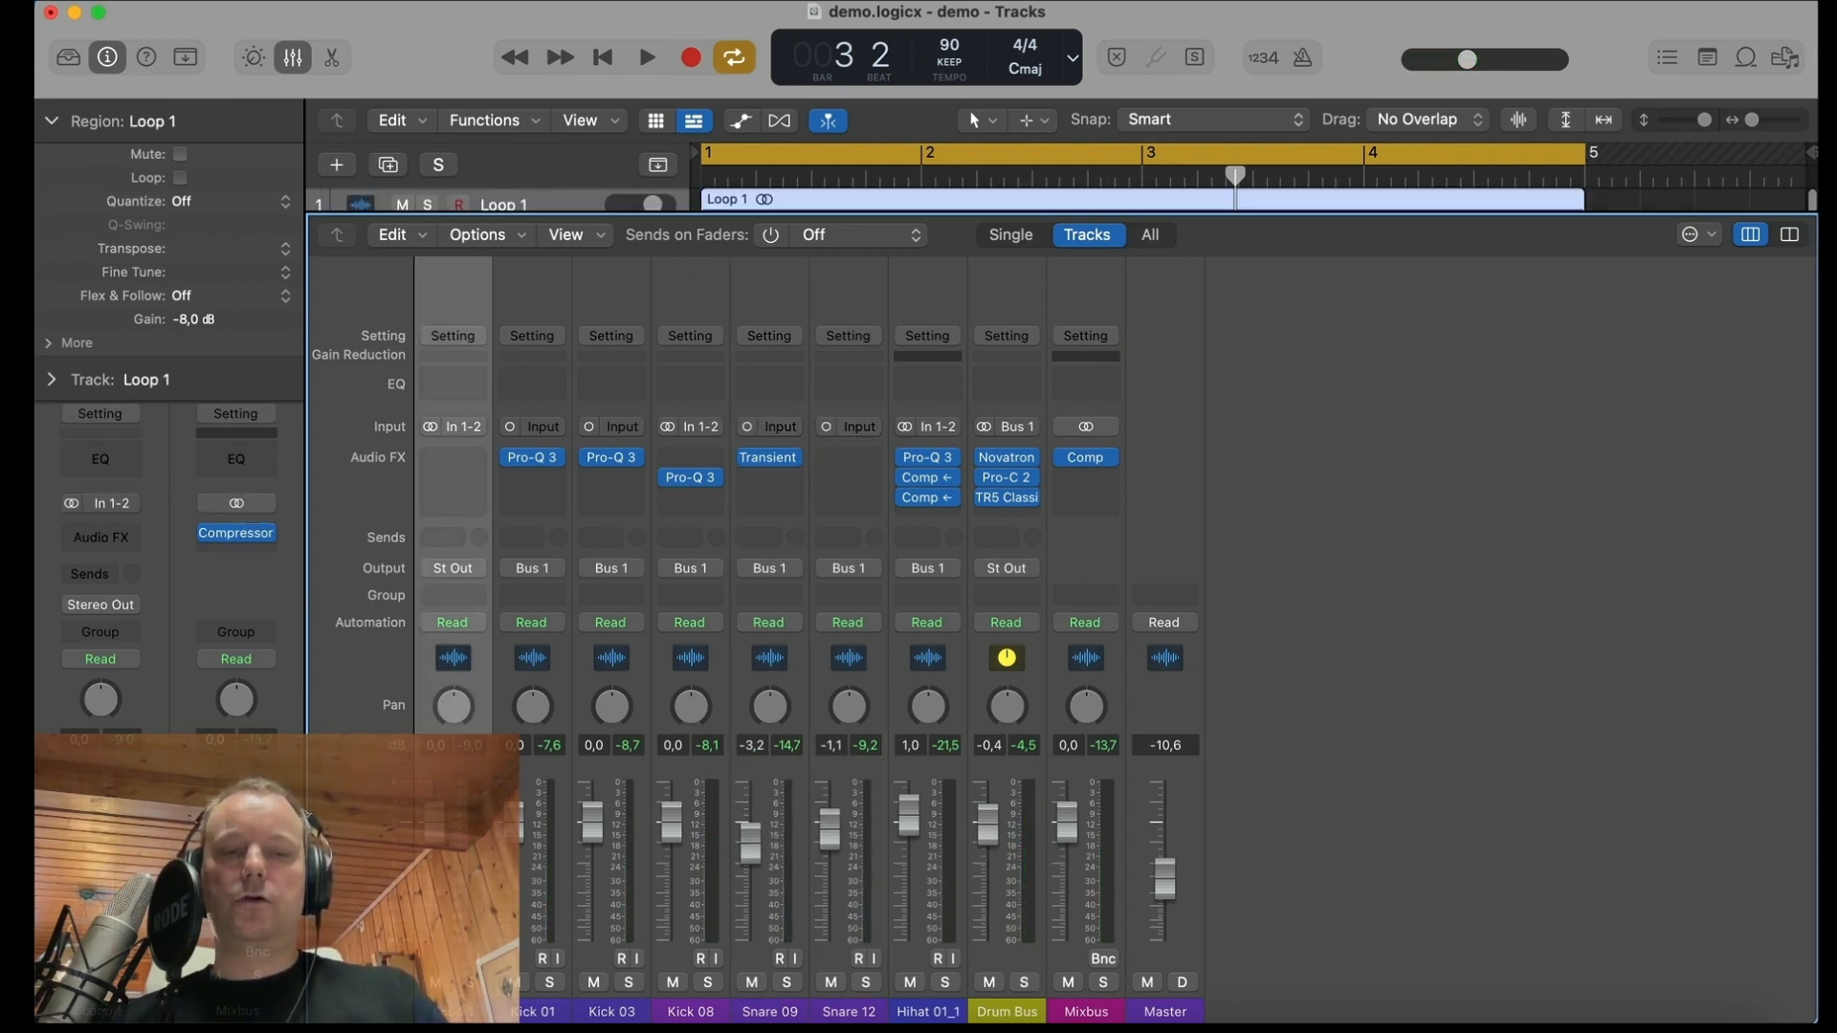
pyautogui.click(457, 458)
pyautogui.moveTo(493, 524)
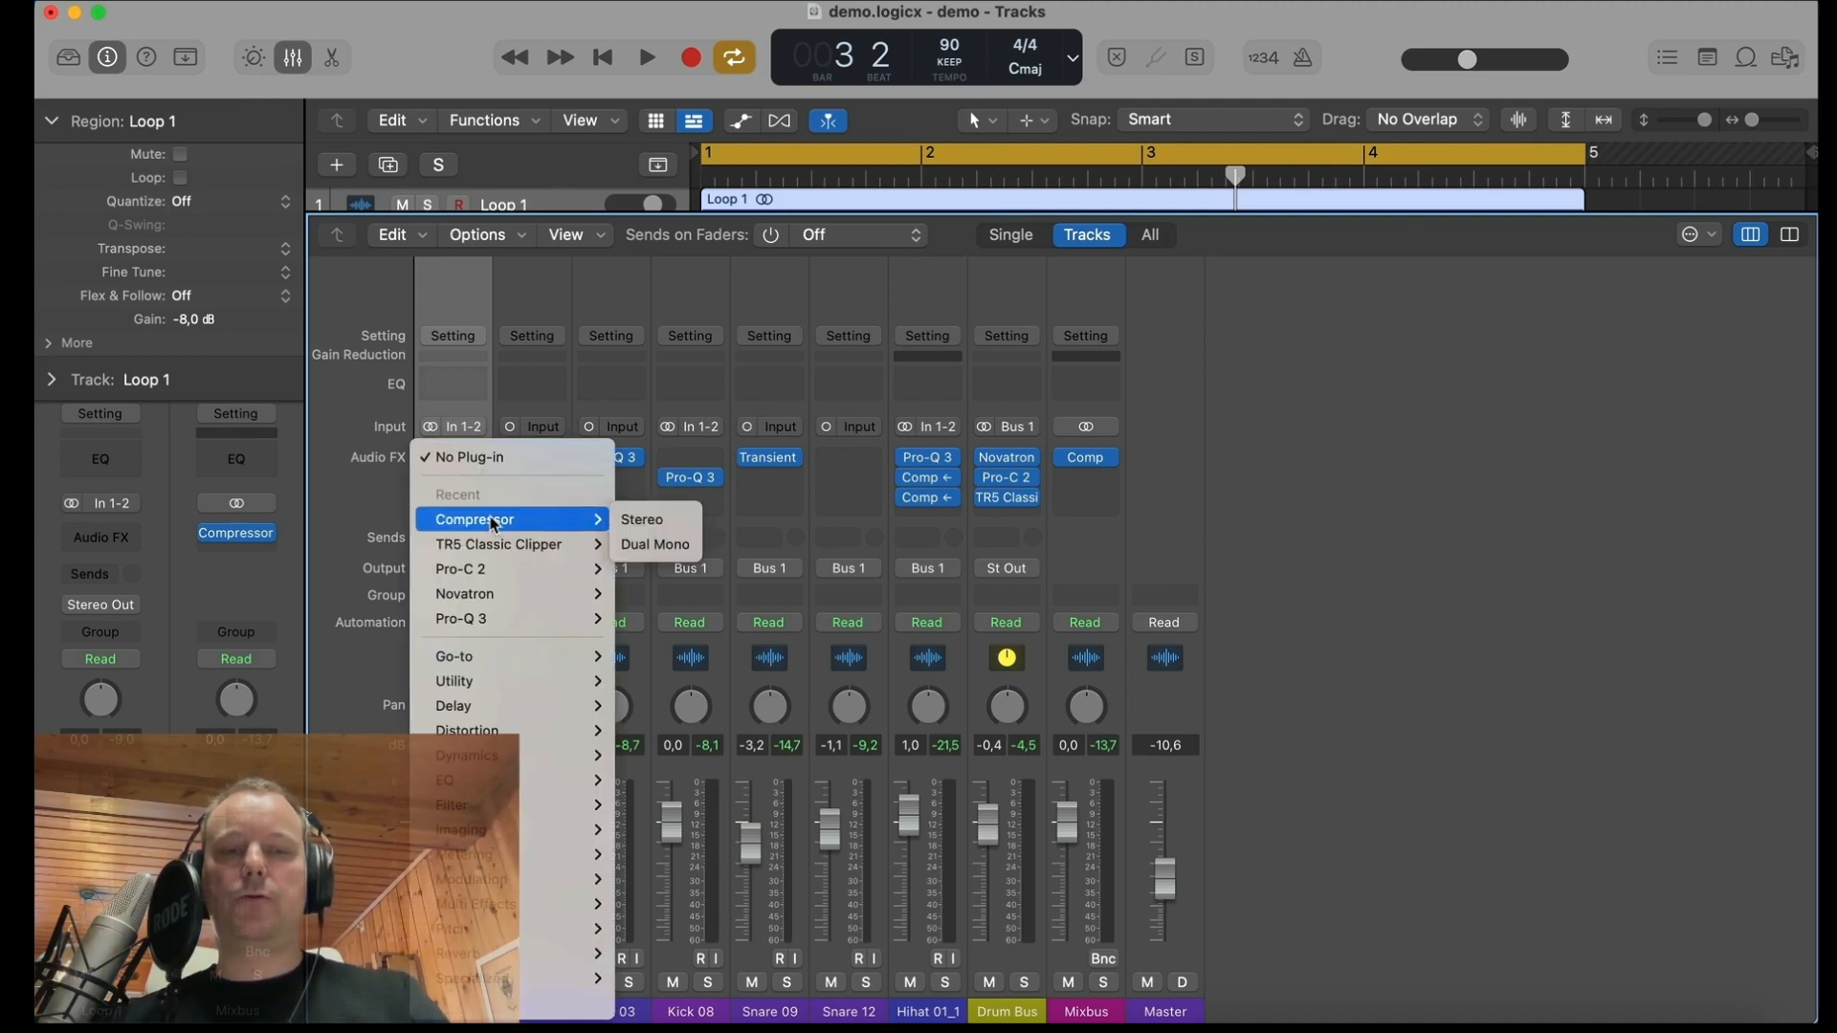
pyautogui.click(679, 524)
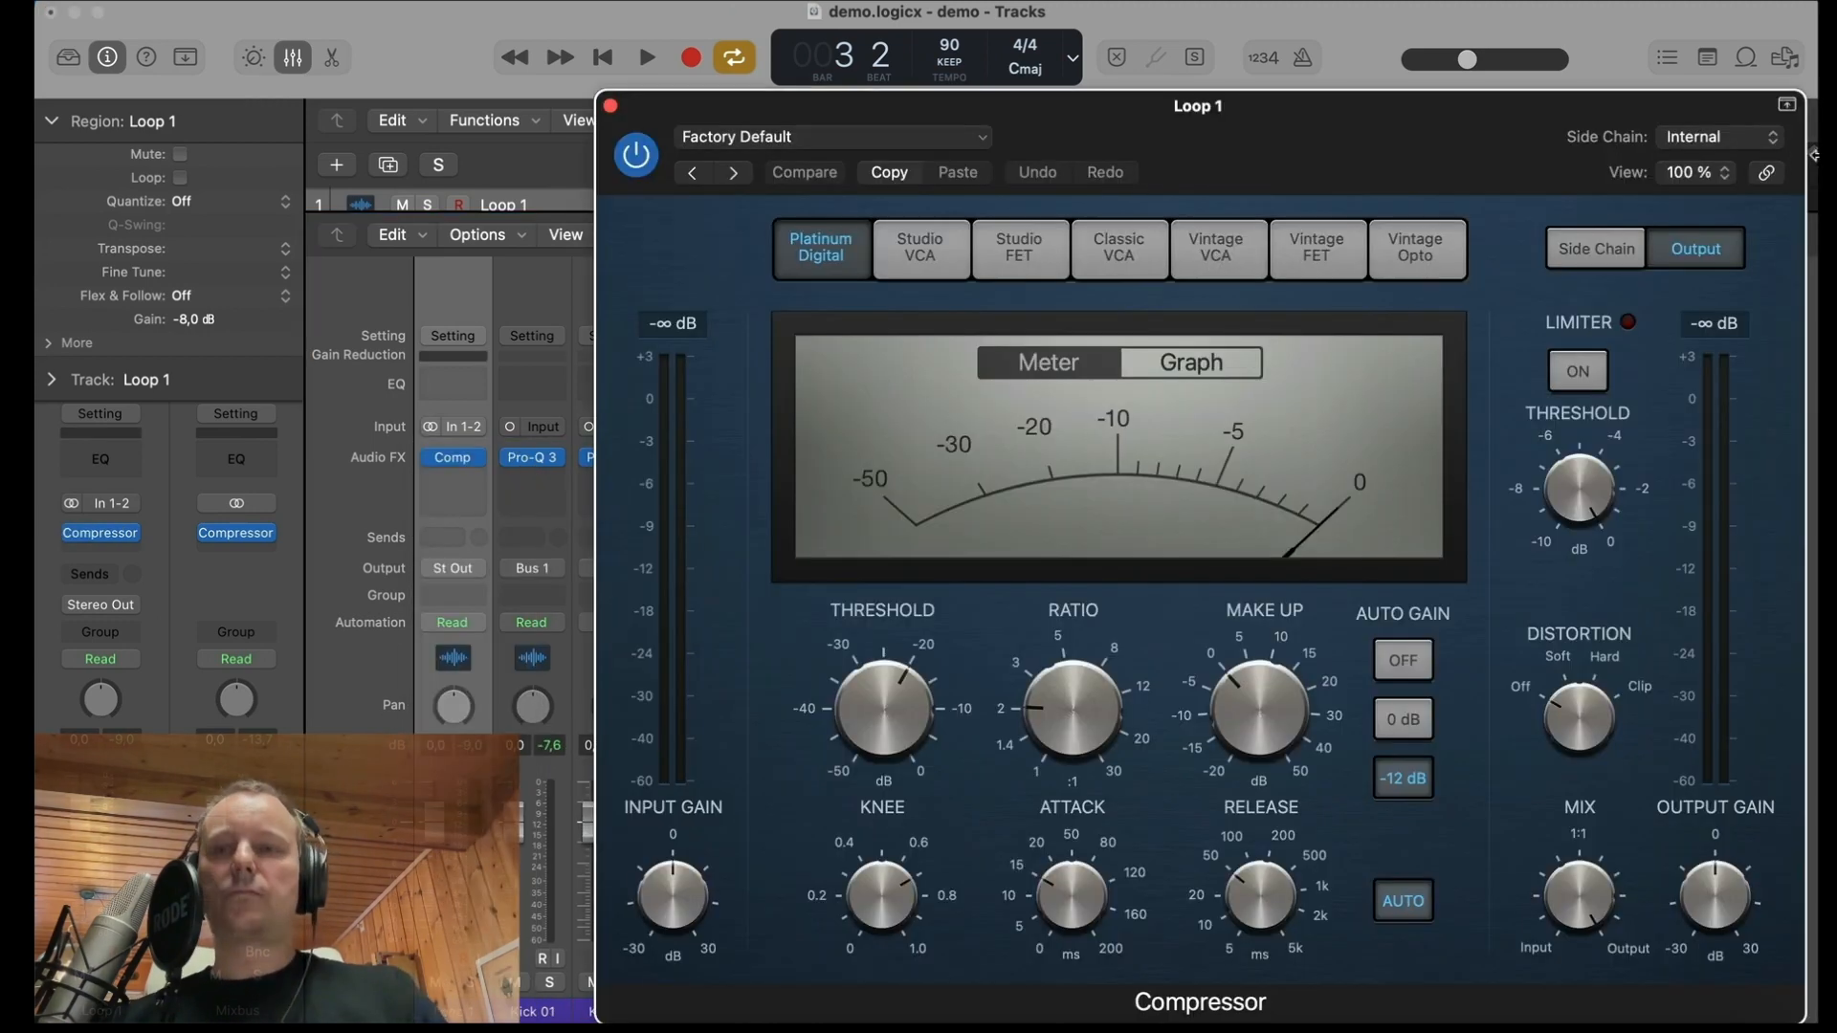
pyautogui.click(1756, 150)
pyautogui.moveTo(1734, 190)
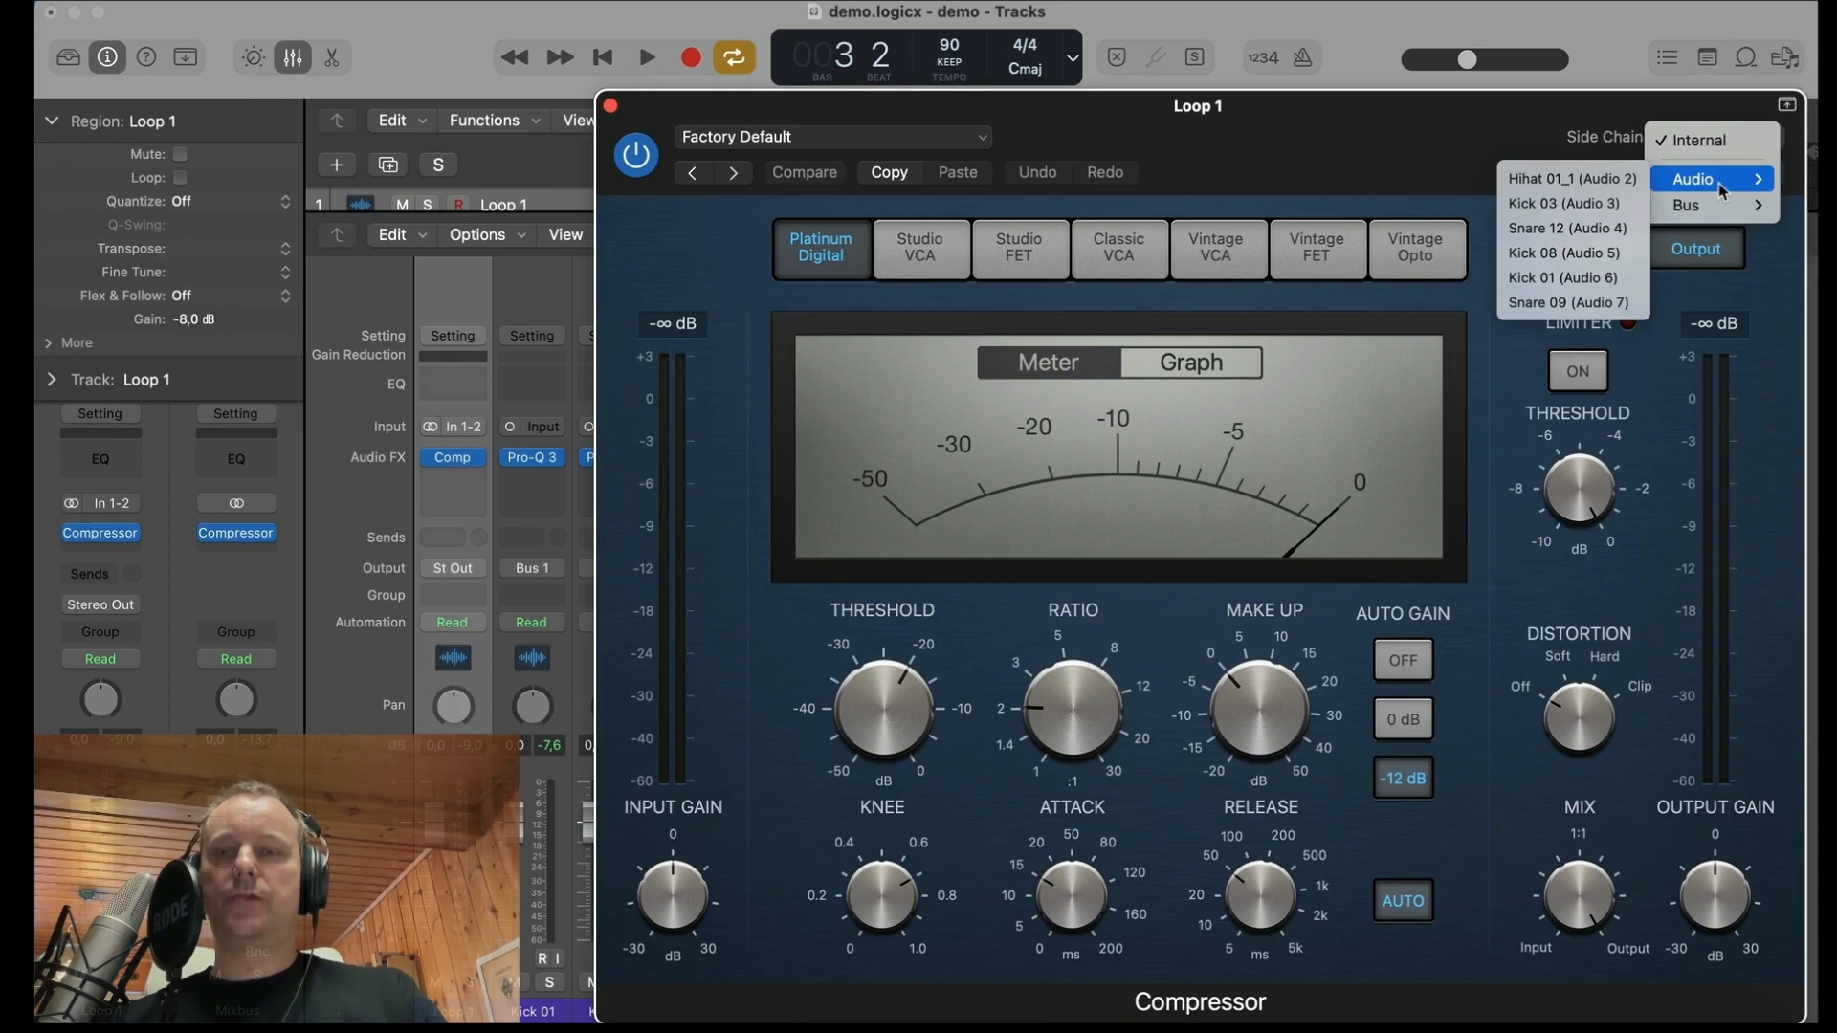
pyautogui.click(1565, 204)
# Step: Set the Loop 1 Compressor's threshold to -29.5 dB and output gain to -7.5 dB during playback, then stop and close it
pyautogui.moveTo(901, 710); pyautogui.dragTo(900, 770)
pyautogui.press('space')
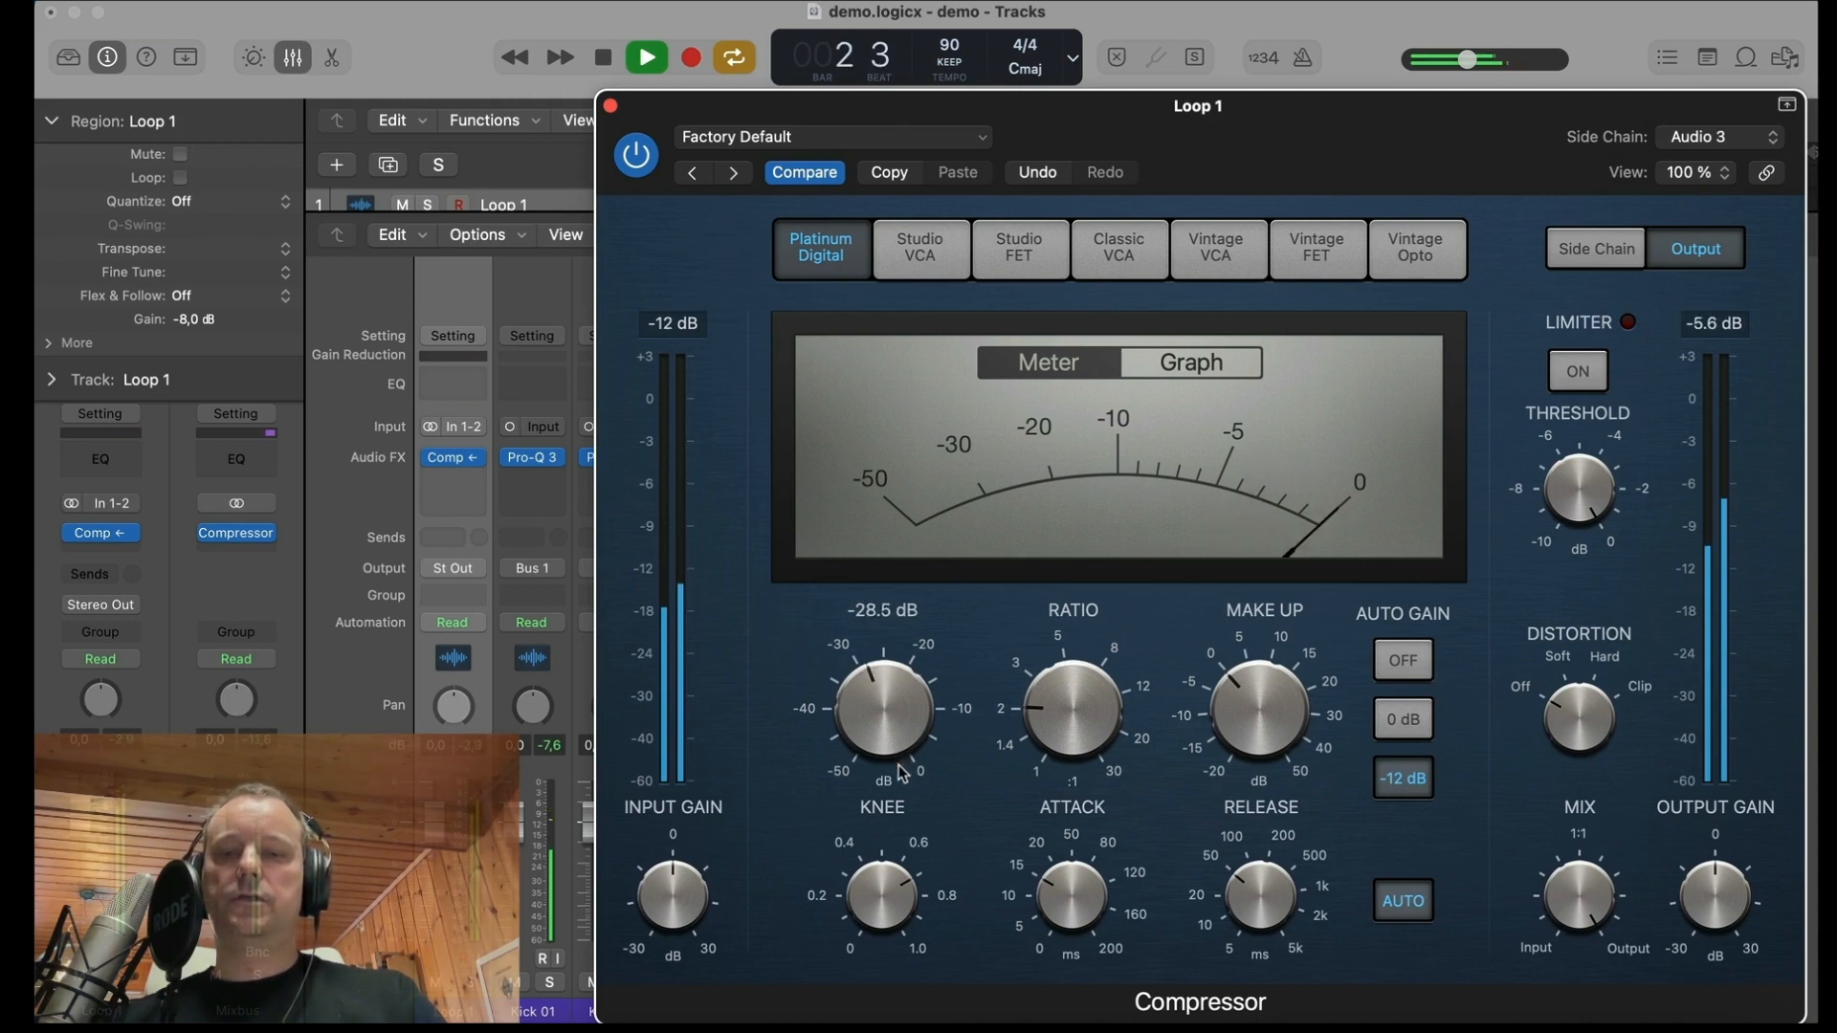
pyautogui.moveTo(1734, 926); pyautogui.dragTo(1731, 962)
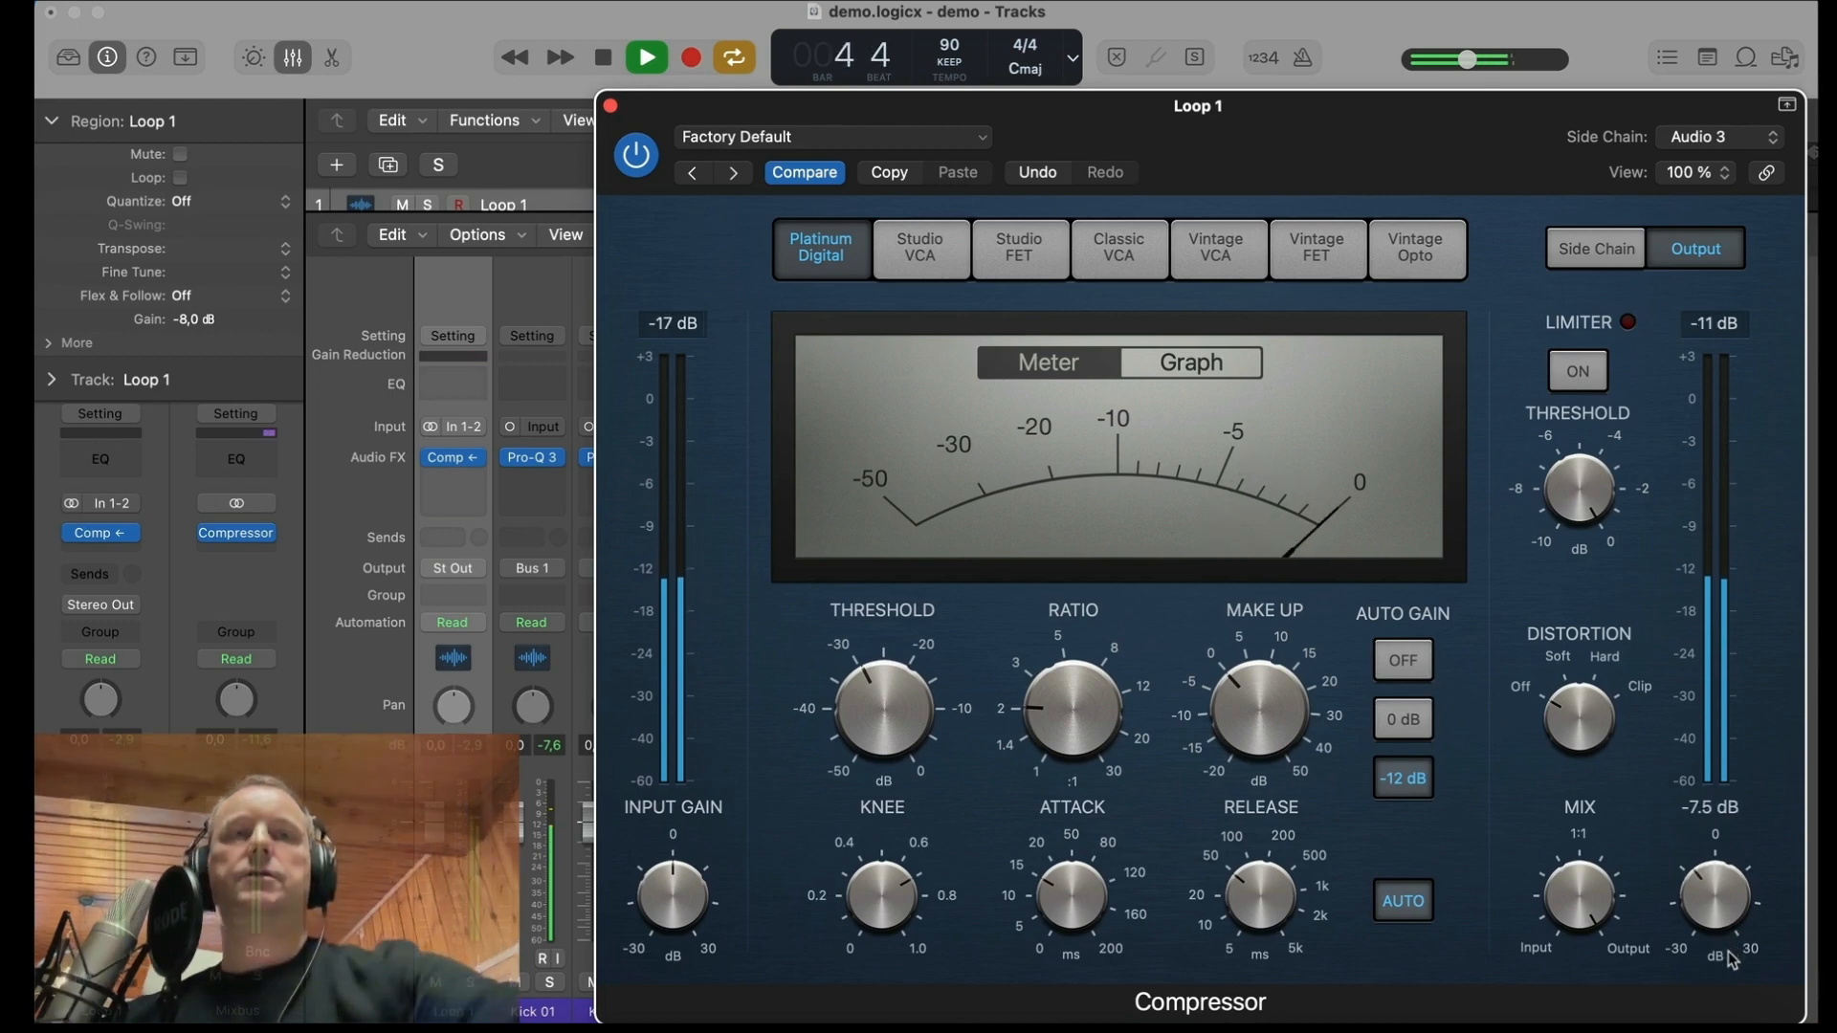
pyautogui.press('space')
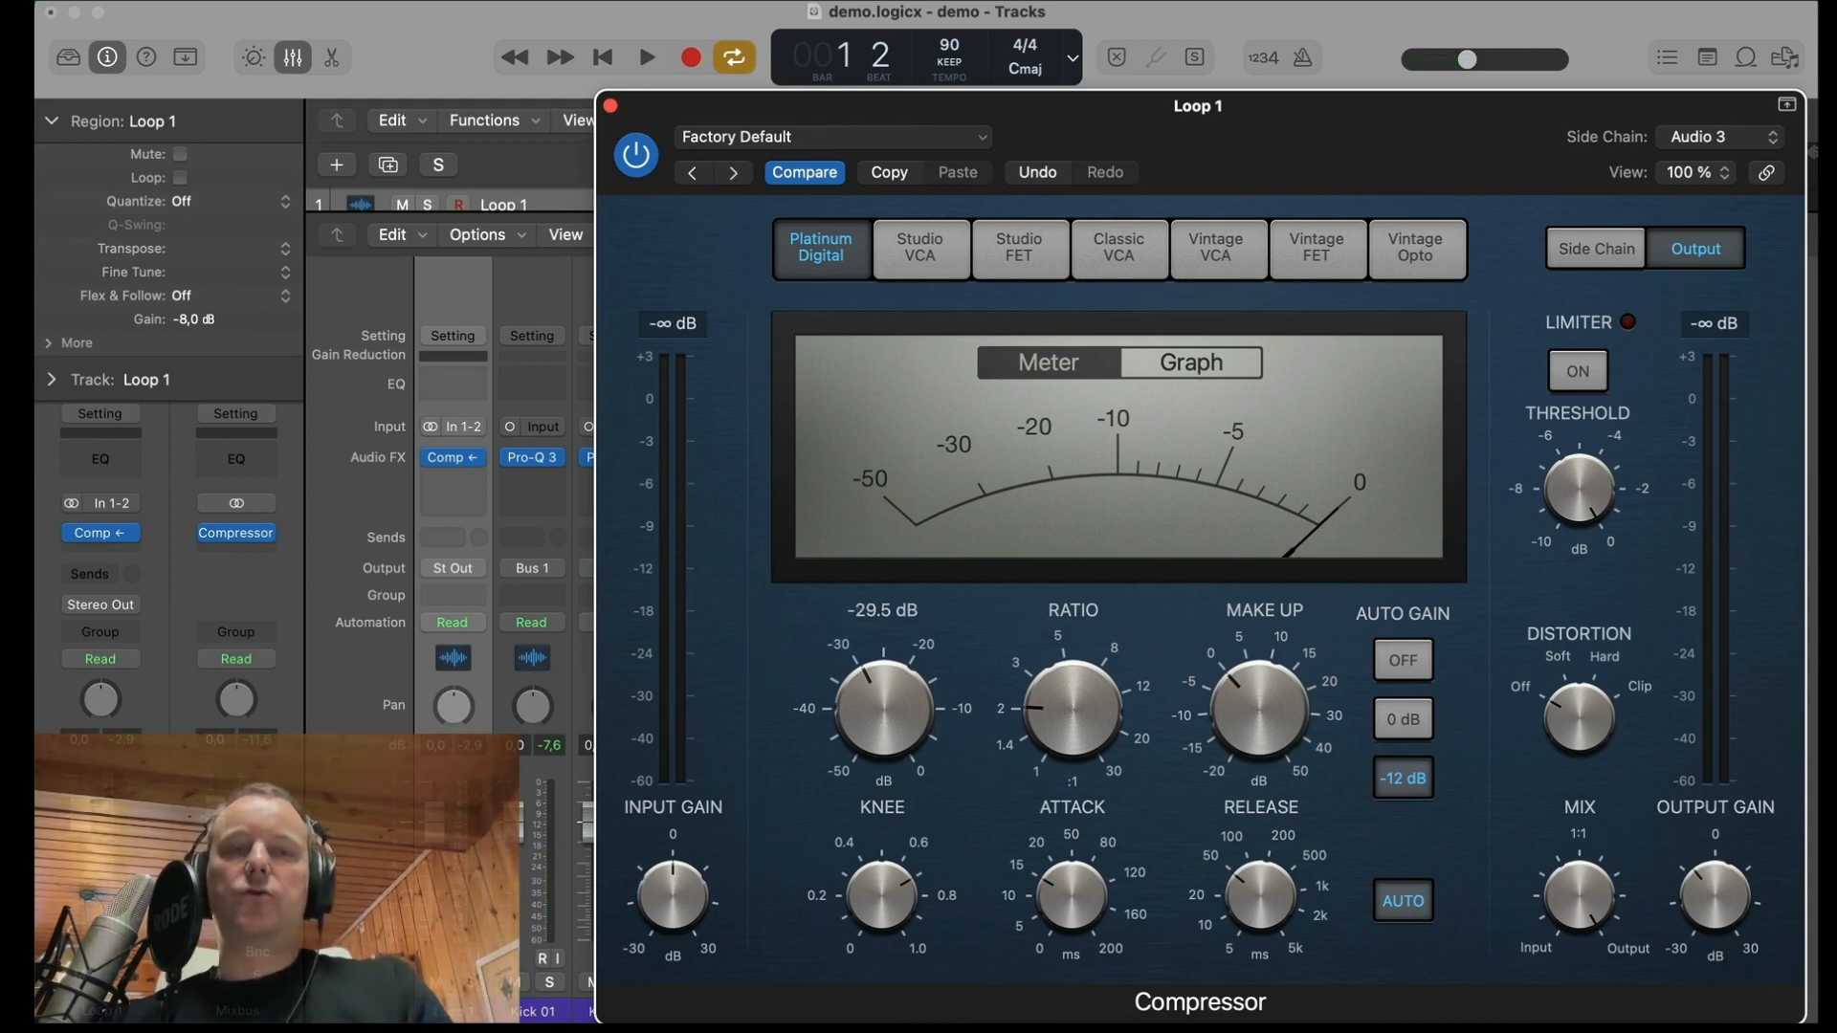
pyautogui.click(610, 105)
# Step: Insert a stereo Trackspacer 2.5 after the Compressor on the Loop 1 channel
pyautogui.click(469, 478)
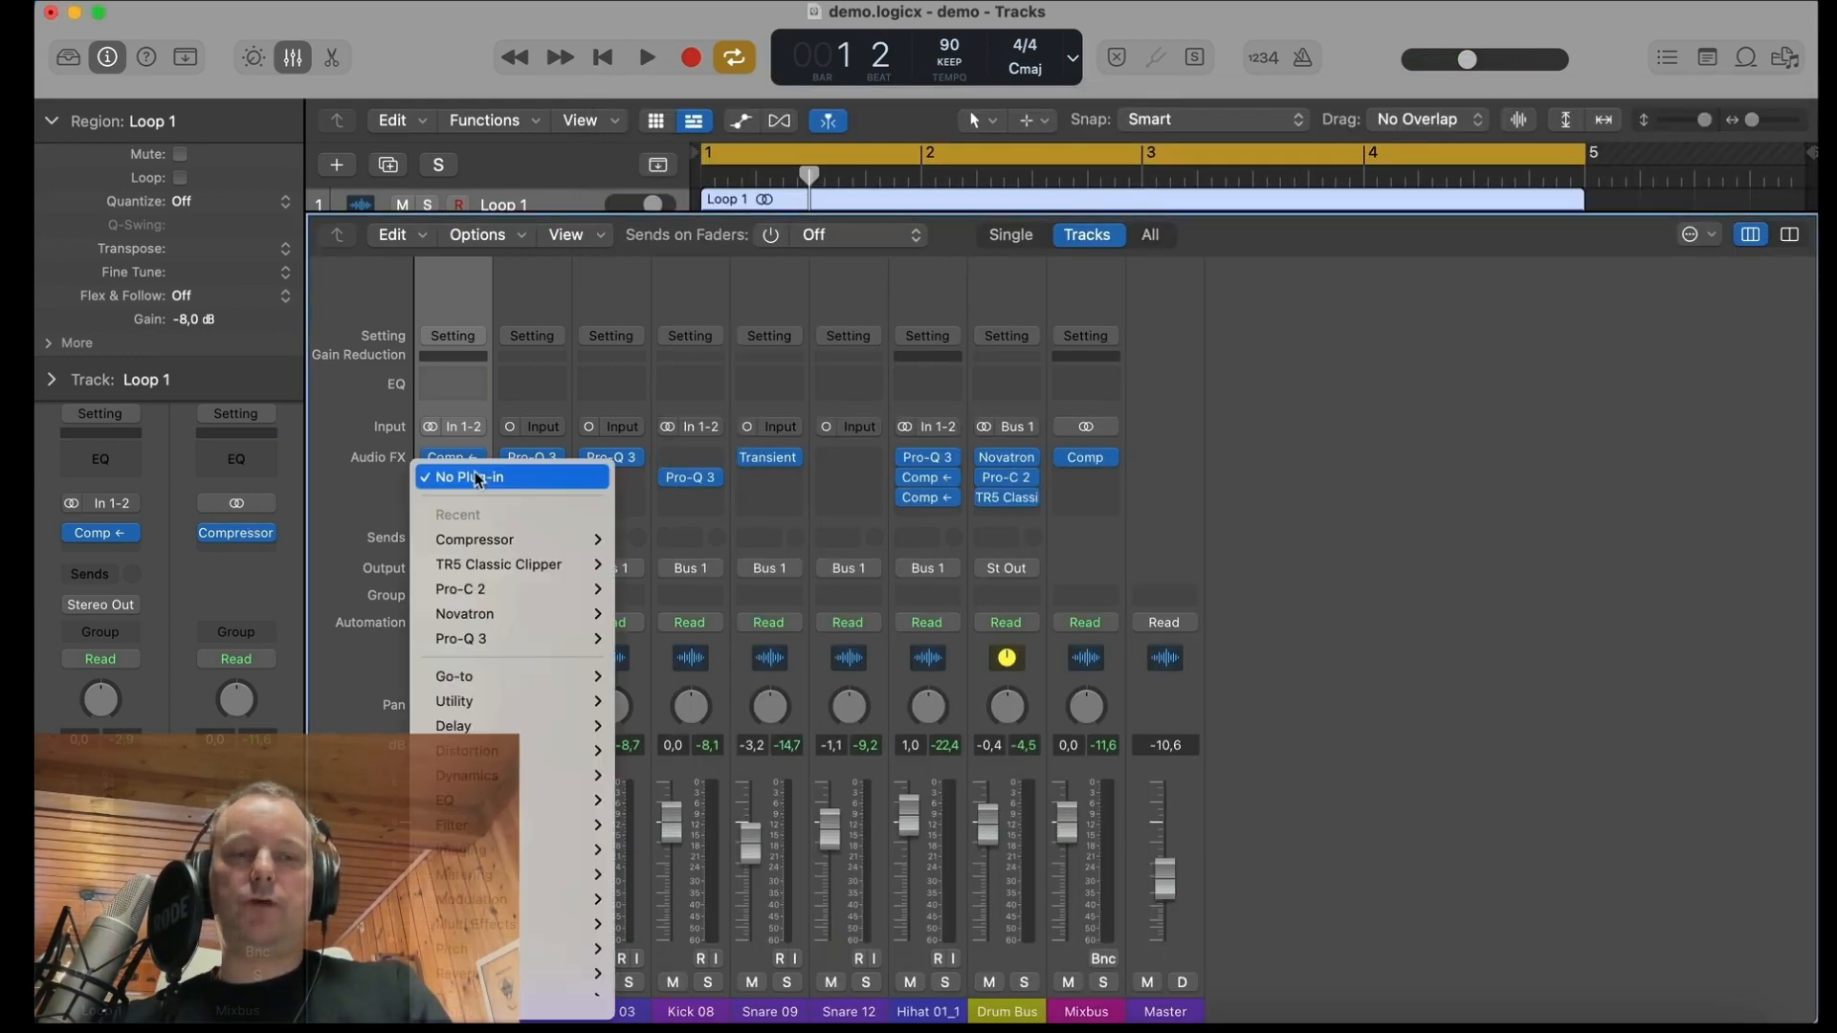
pyautogui.moveTo(525, 685)
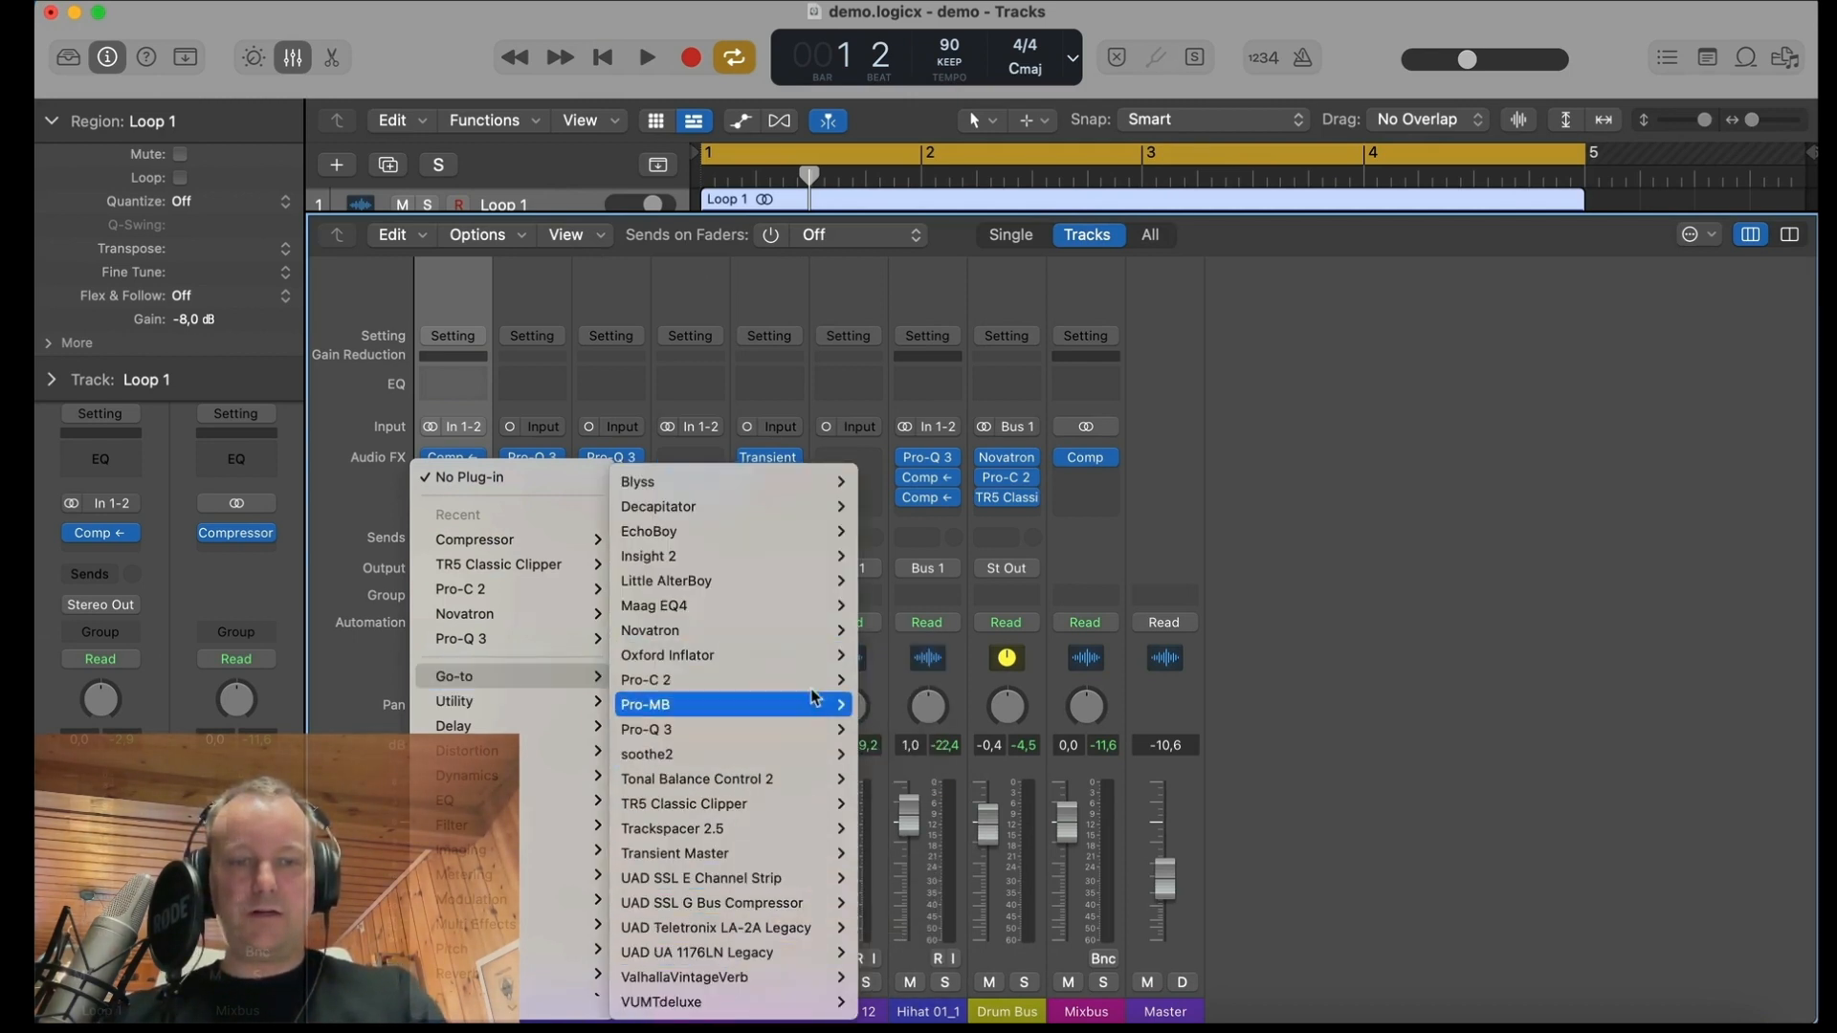
pyautogui.moveTo(797, 849)
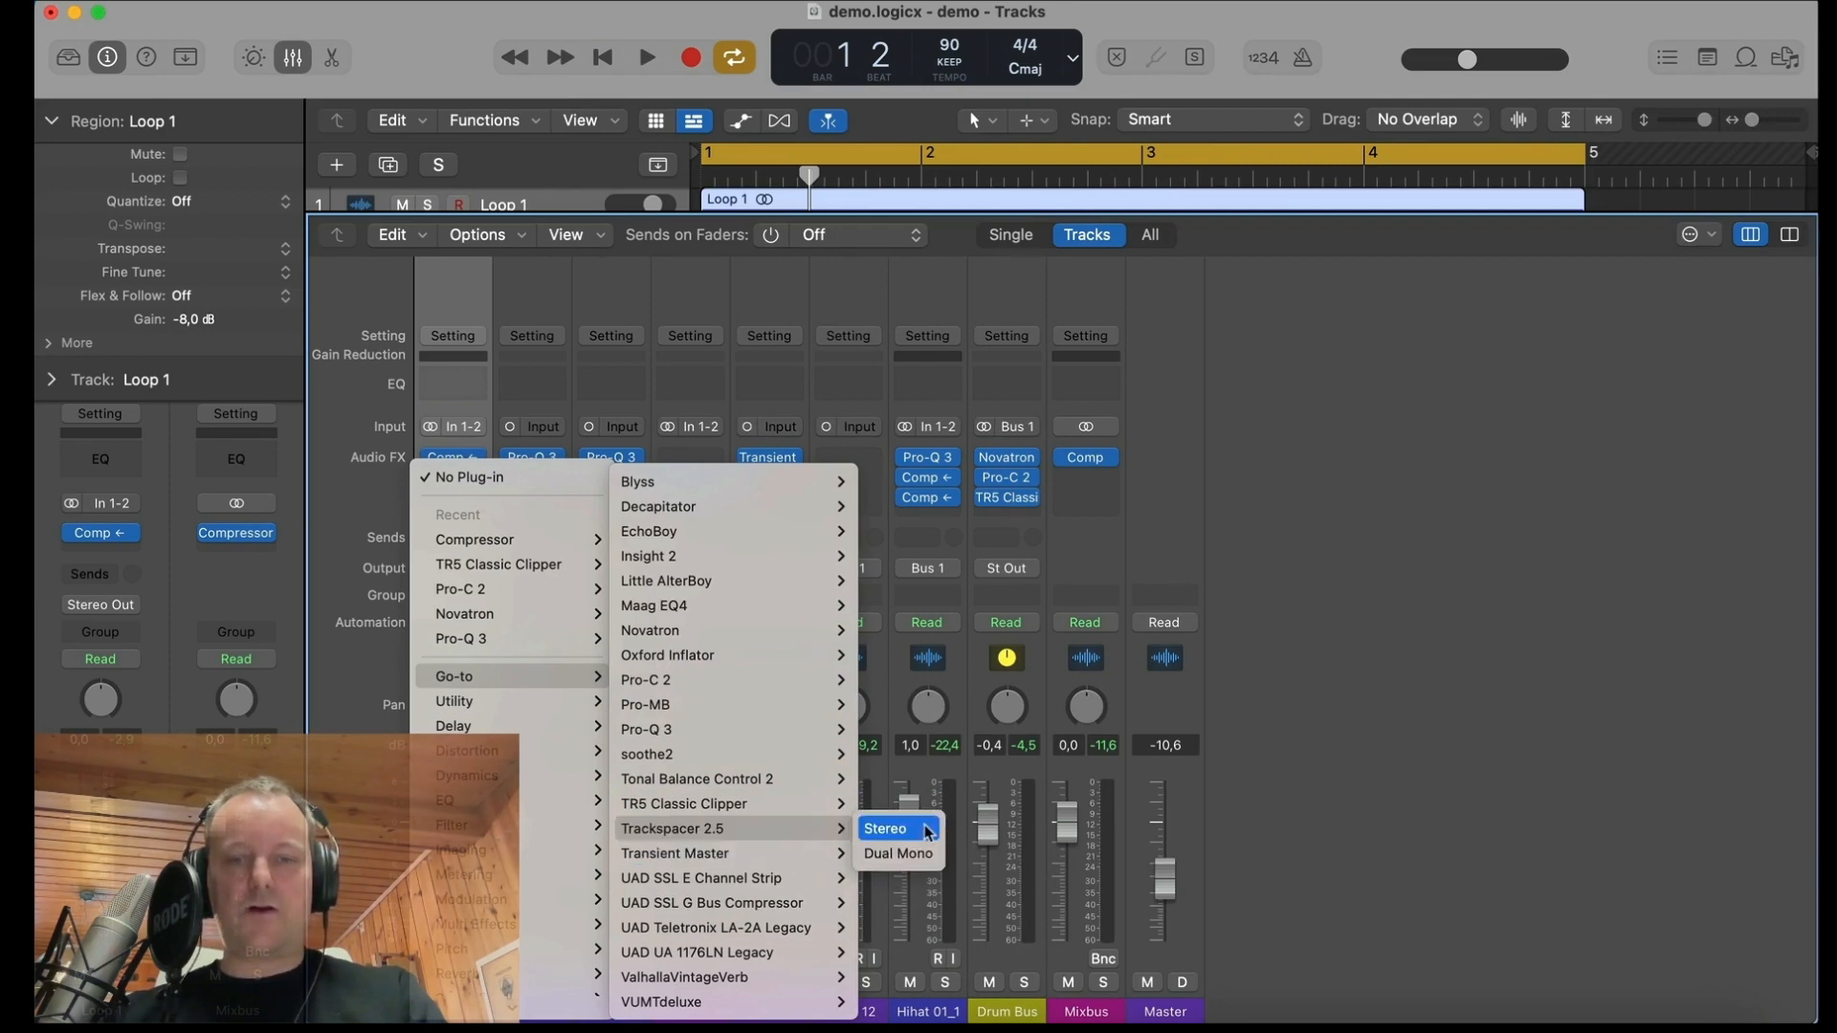
pyautogui.click(923, 829)
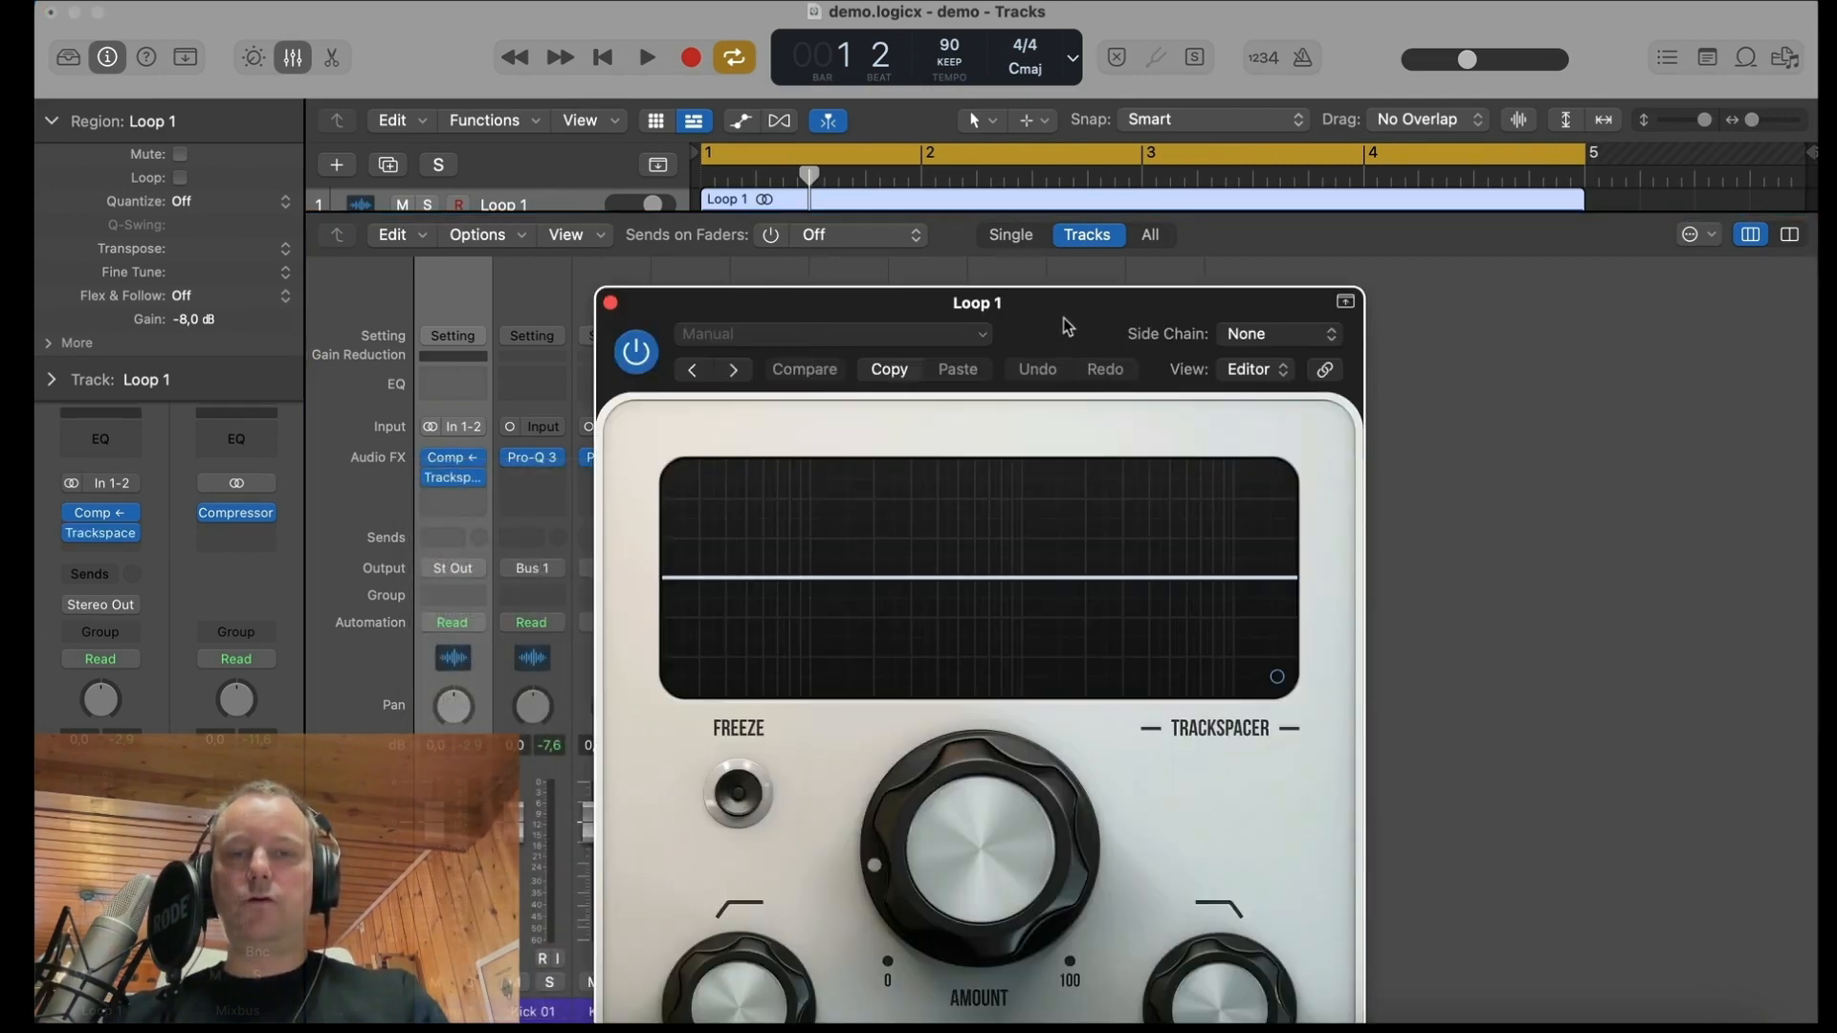
# Step: Move the Trackspacer window fully into view and set its side chain source to Kick 03 (Audio 3)
pyautogui.moveTo(1063, 312); pyautogui.dragTo(892, 136)
pyautogui.click(1092, 160)
pyautogui.moveTo(1082, 203)
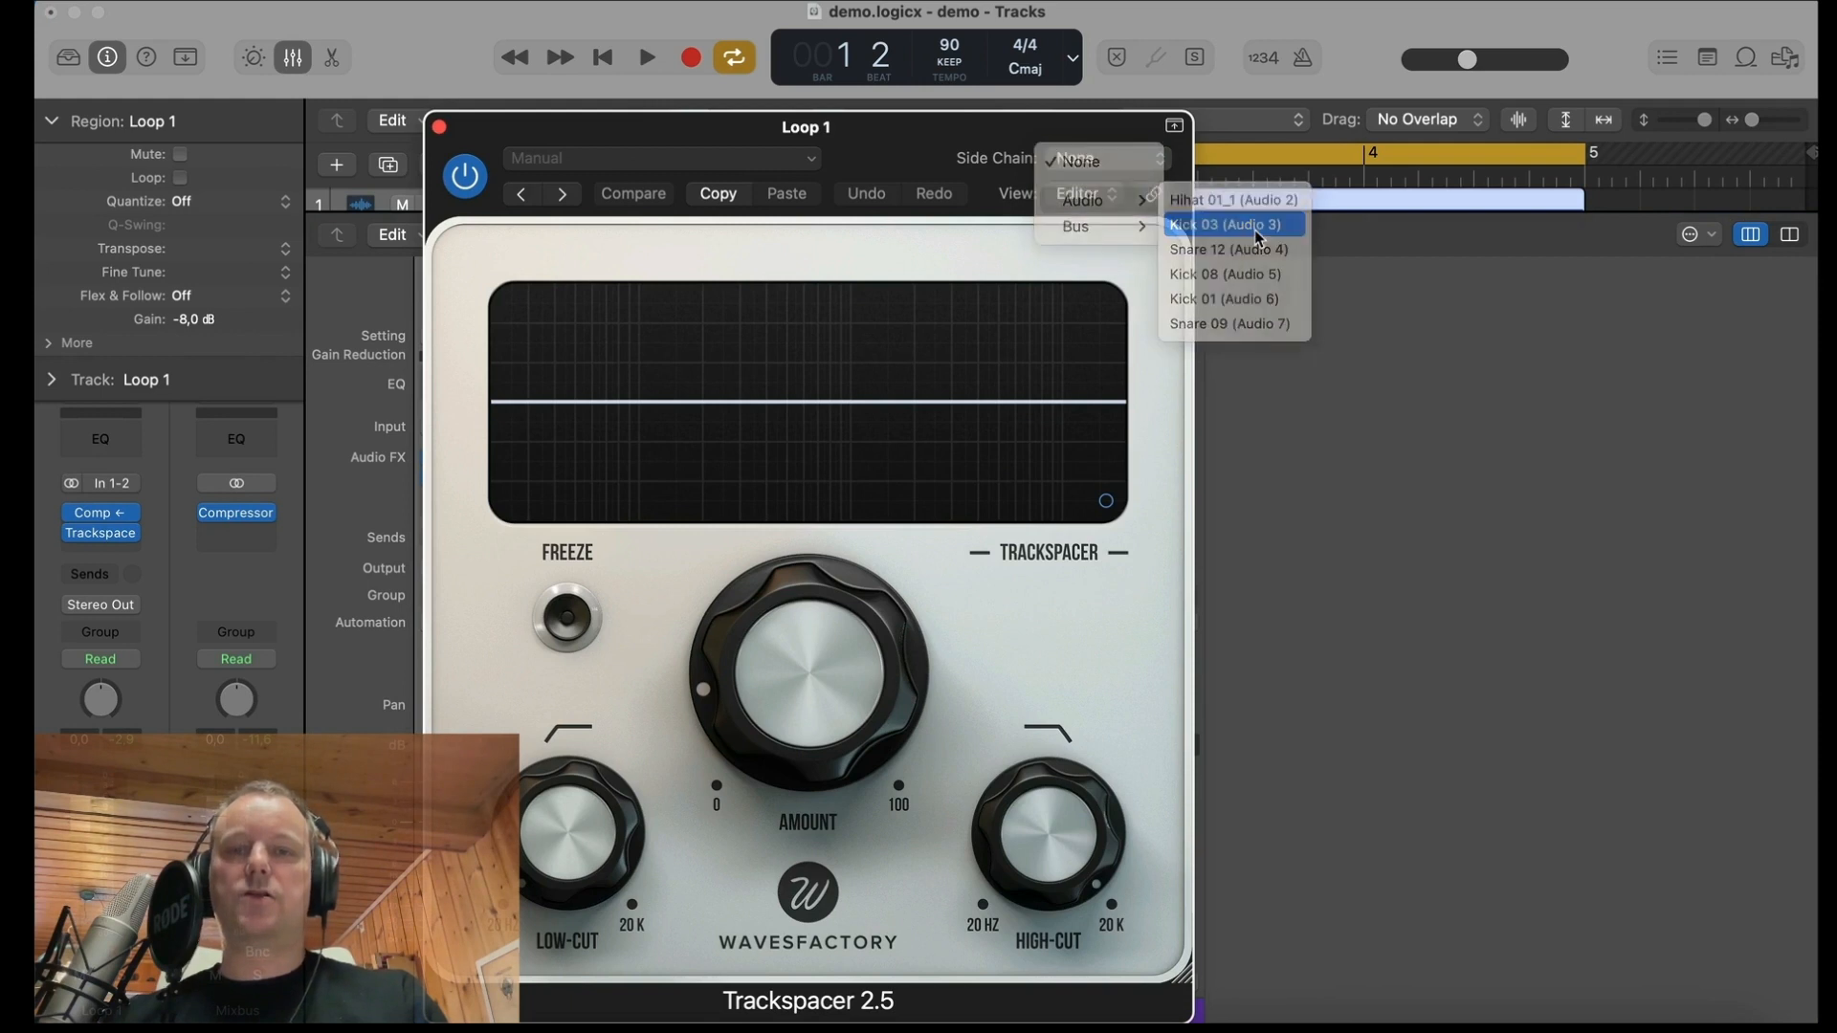
pyautogui.click(1225, 224)
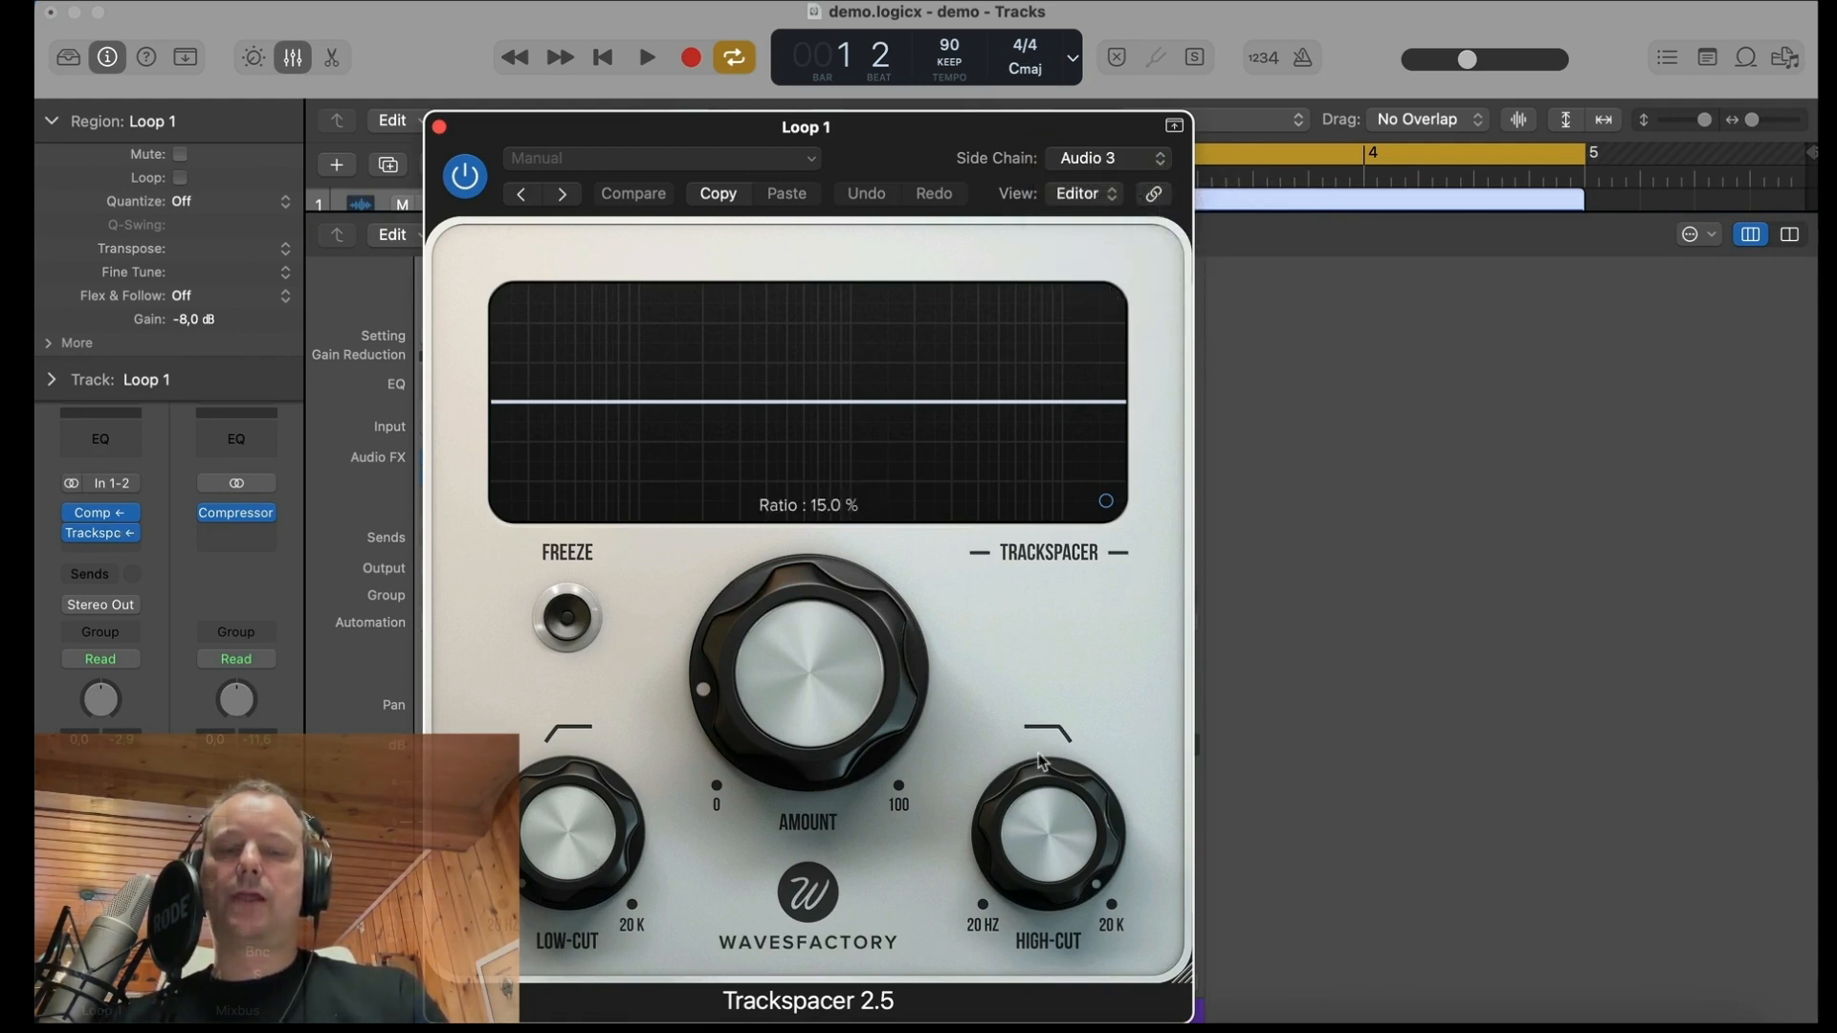
# Step: Lower Trackspacer's high-cut to about 138 Hz
pyautogui.moveTo(1051, 813); pyautogui.dragTo(1050, 983)
pyautogui.moveTo(1053, 804); pyautogui.dragTo(1053, 811)
pyautogui.scroll(3, 1053, 802)
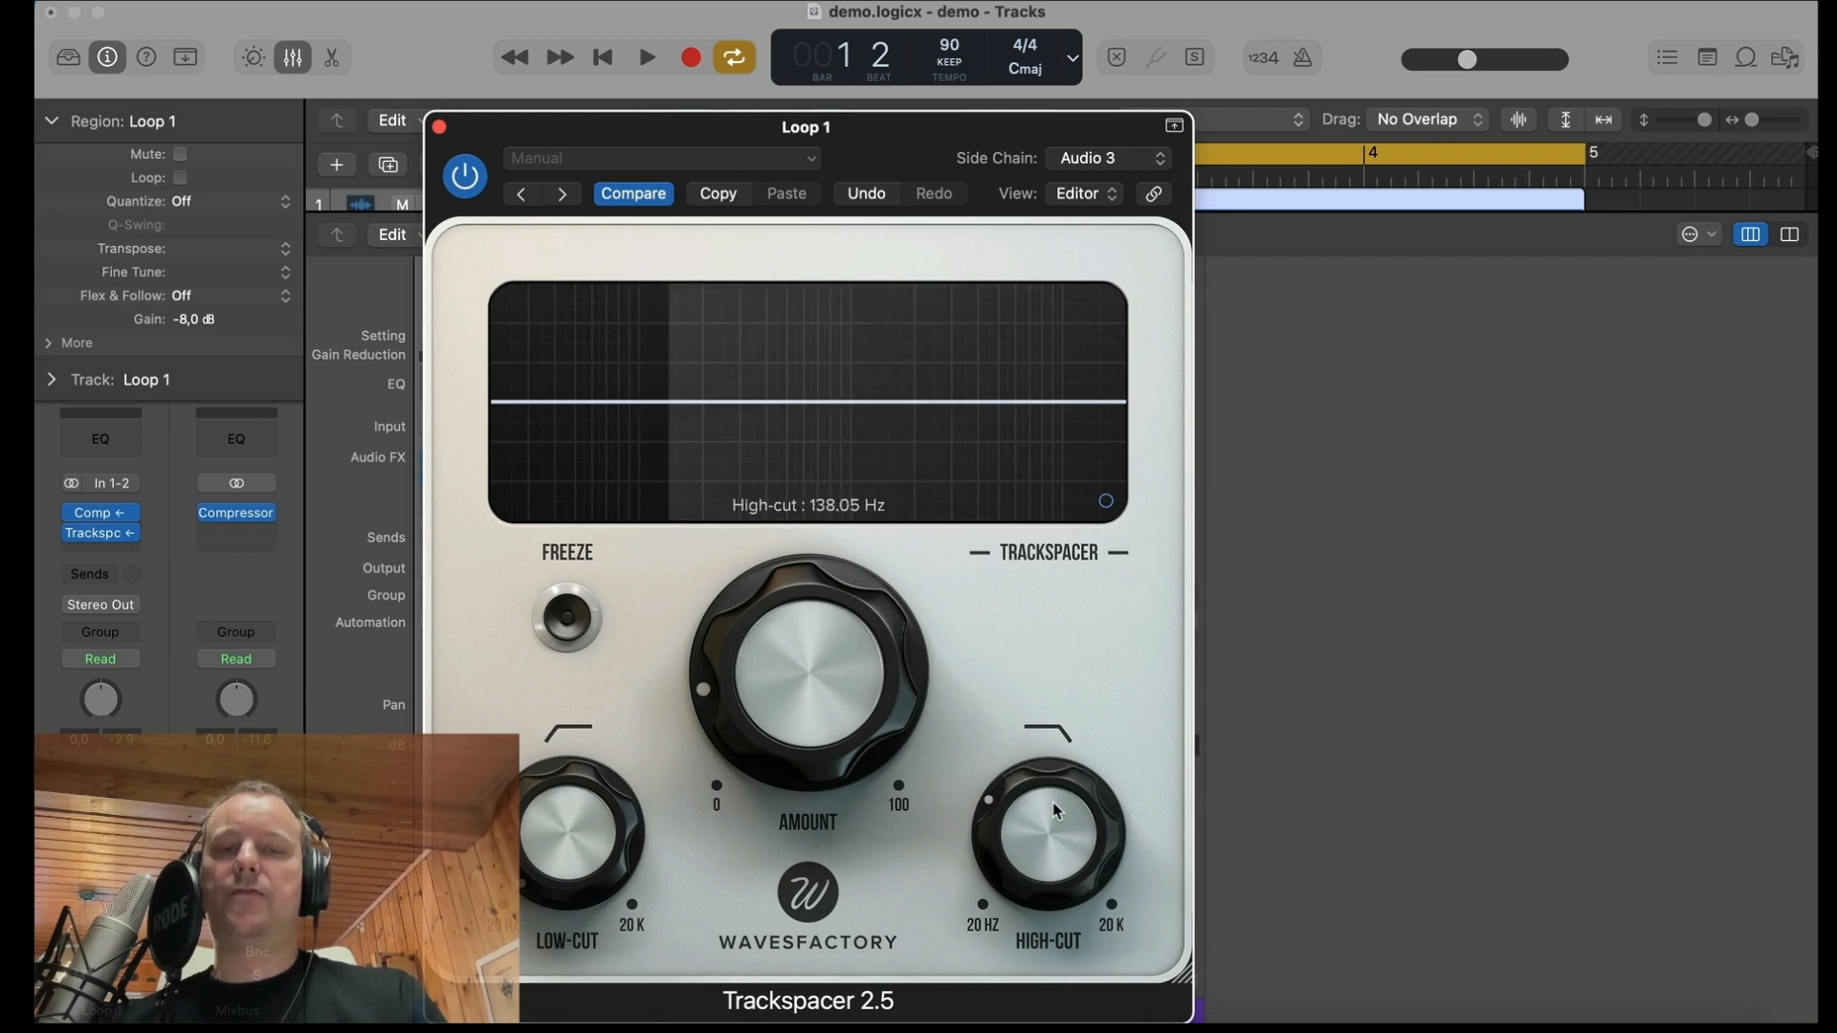
pyautogui.scroll(-1, 1054, 803)
pyautogui.scroll(2, 1053, 801)
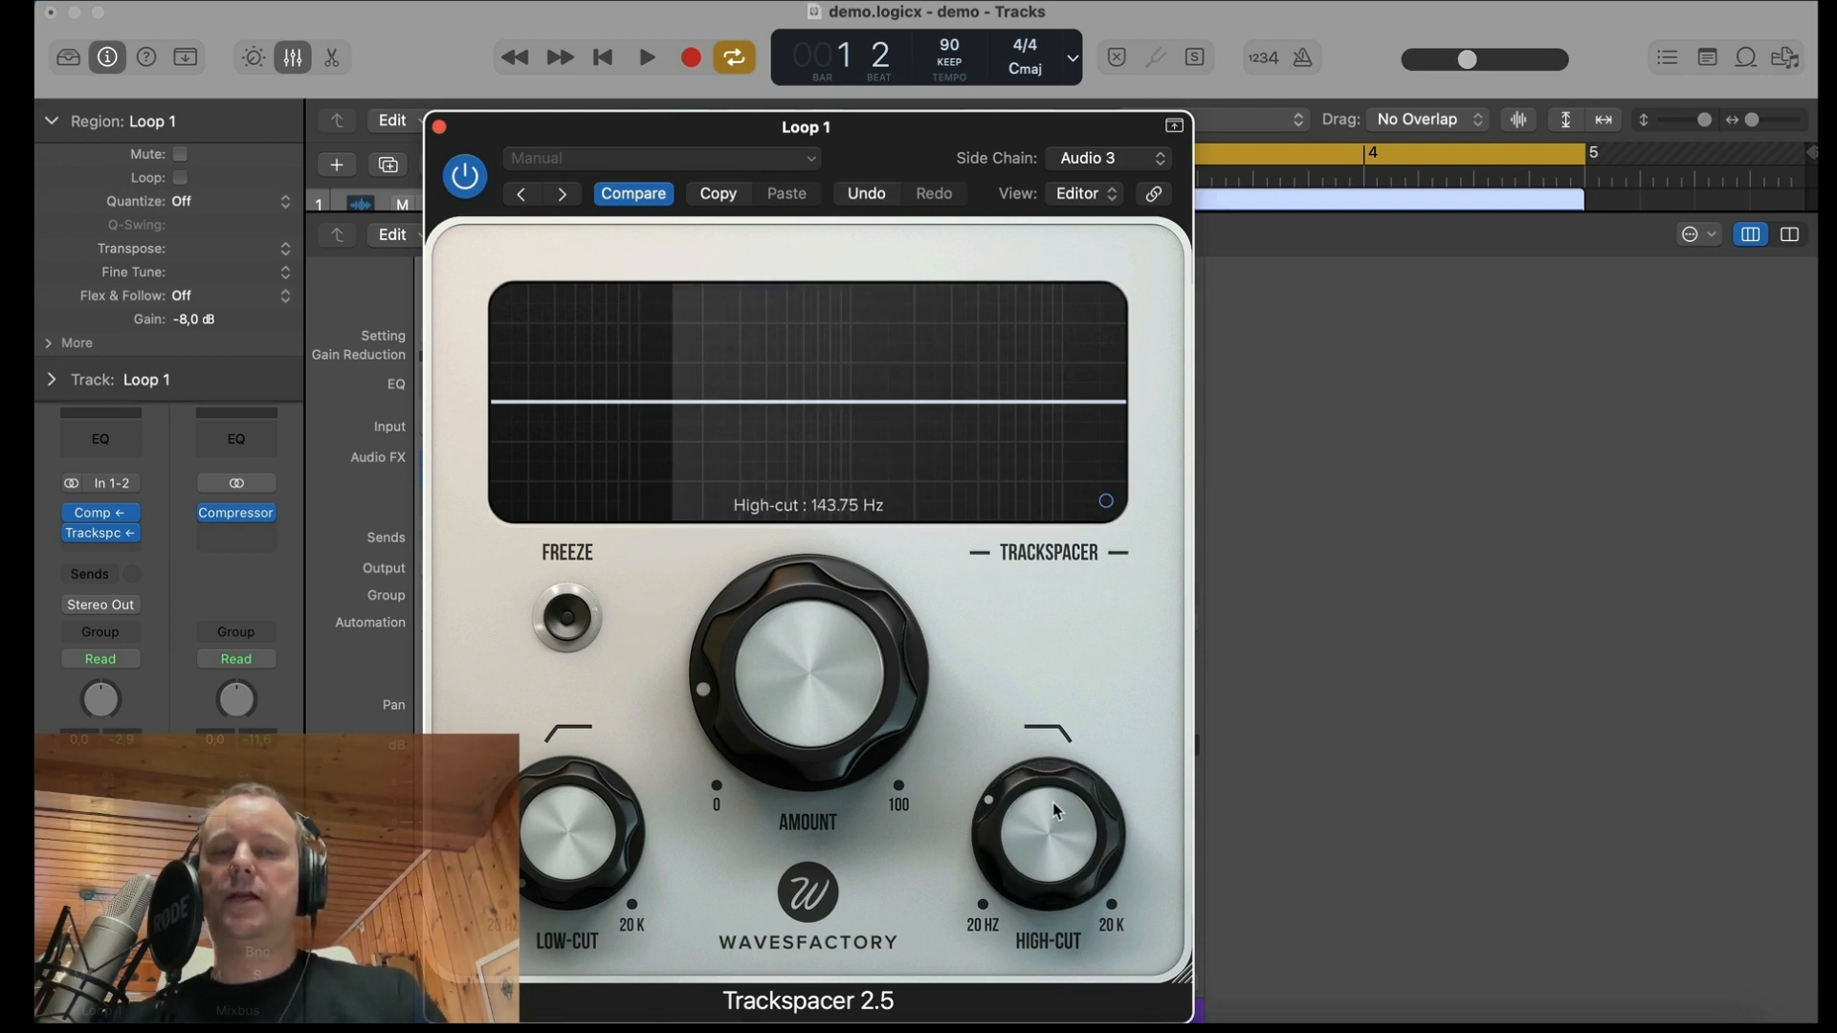
# Step: Choose Kick 03 as Trackspacer's side chain source and set its advanced options to M/S, pan 100% Mid and a lower attack
pyautogui.click(1151, 164)
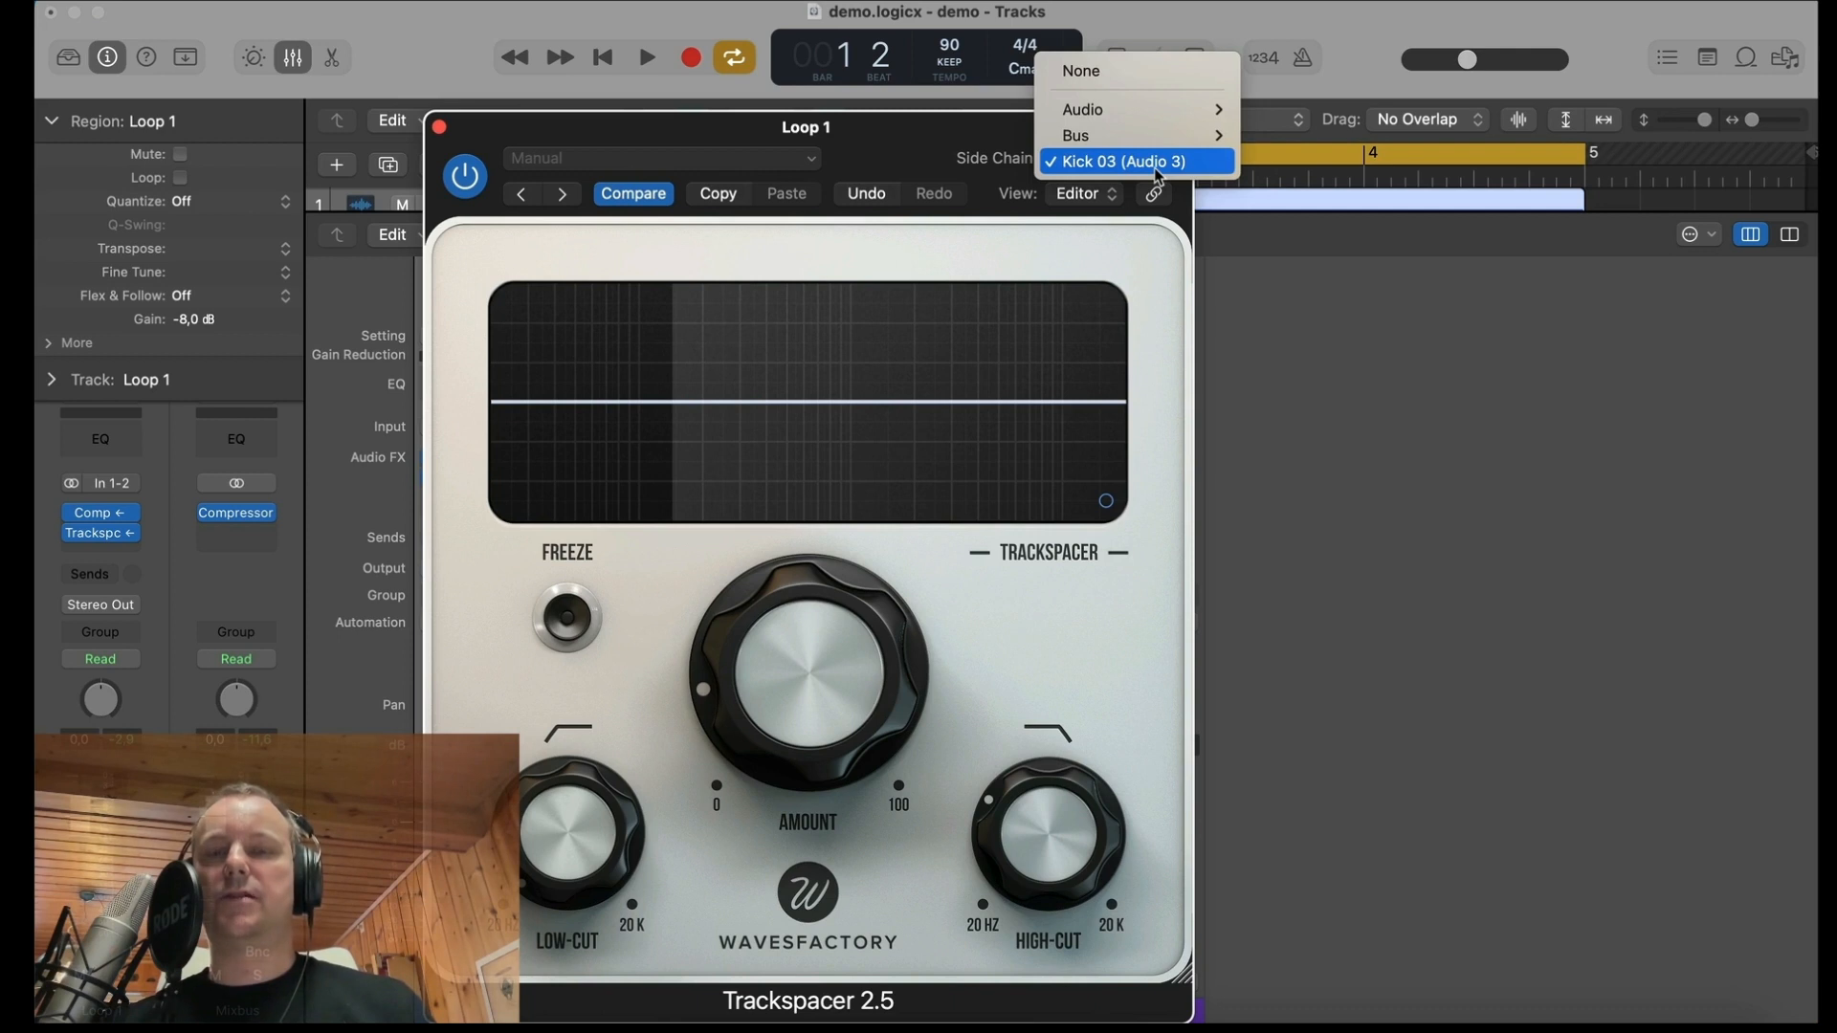
pyautogui.click(1143, 373)
pyautogui.click(1106, 502)
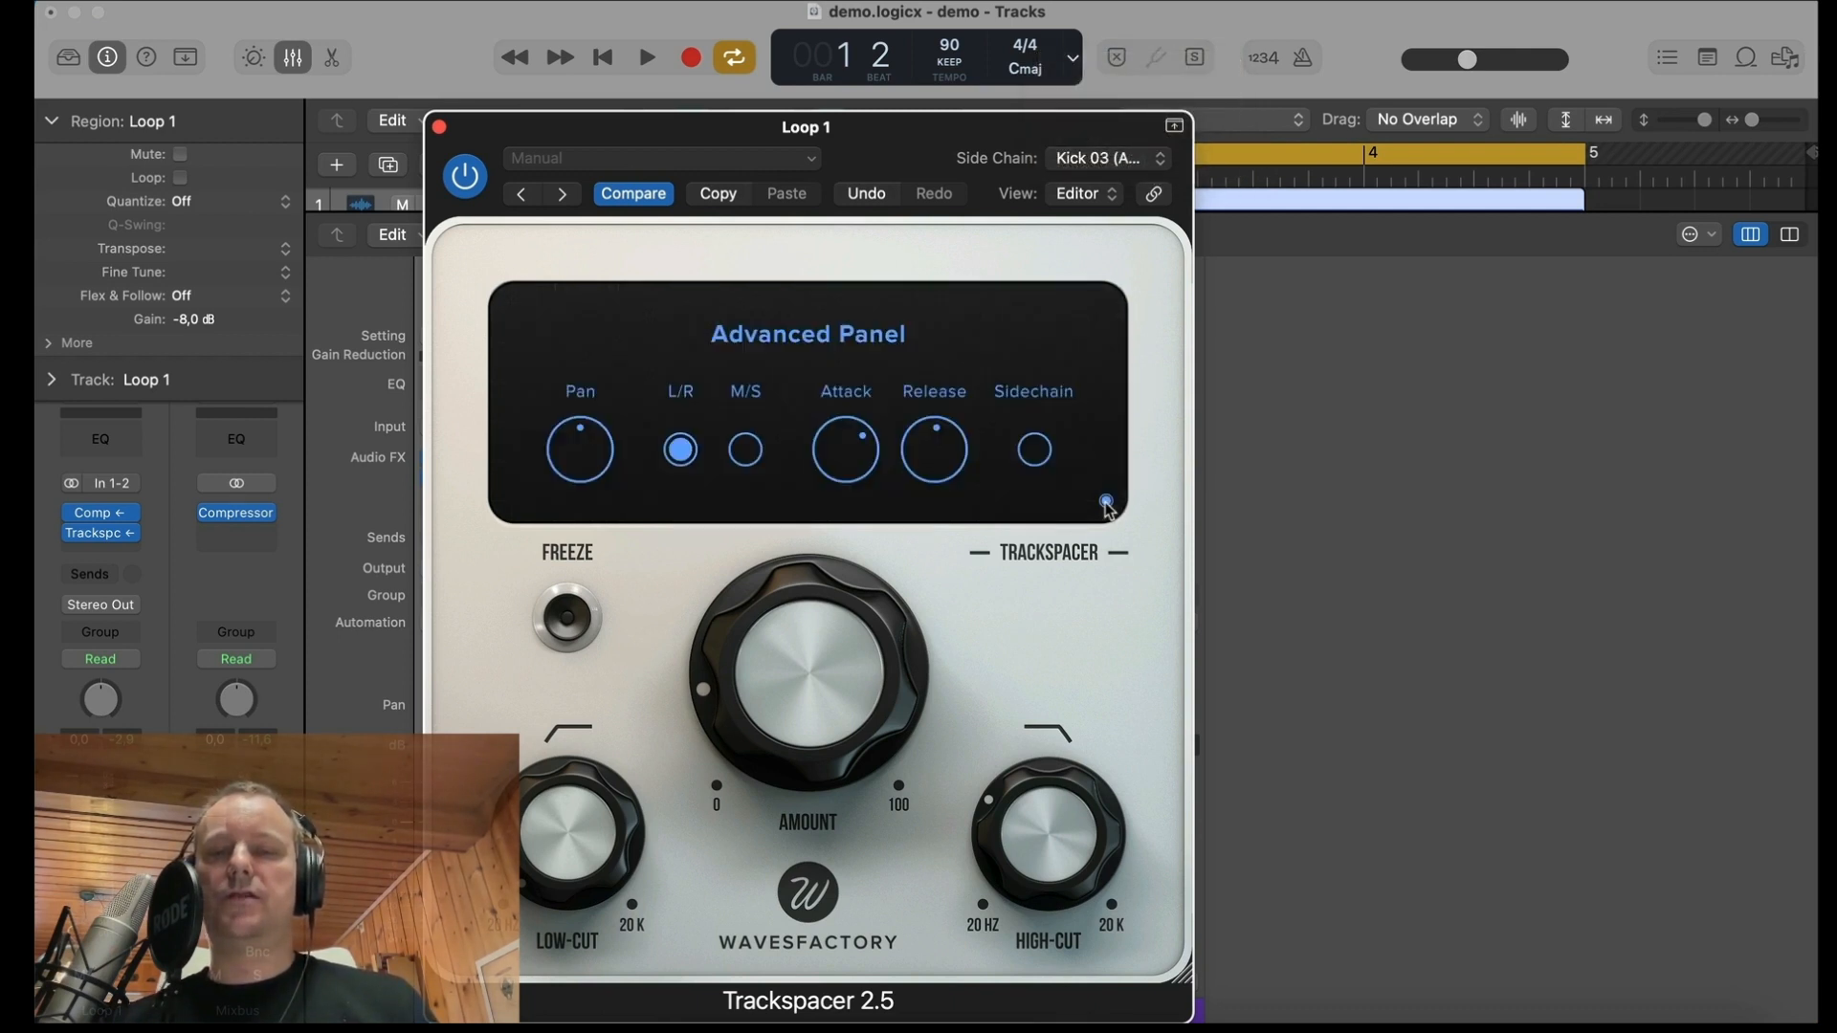
pyautogui.moveTo(847, 457)
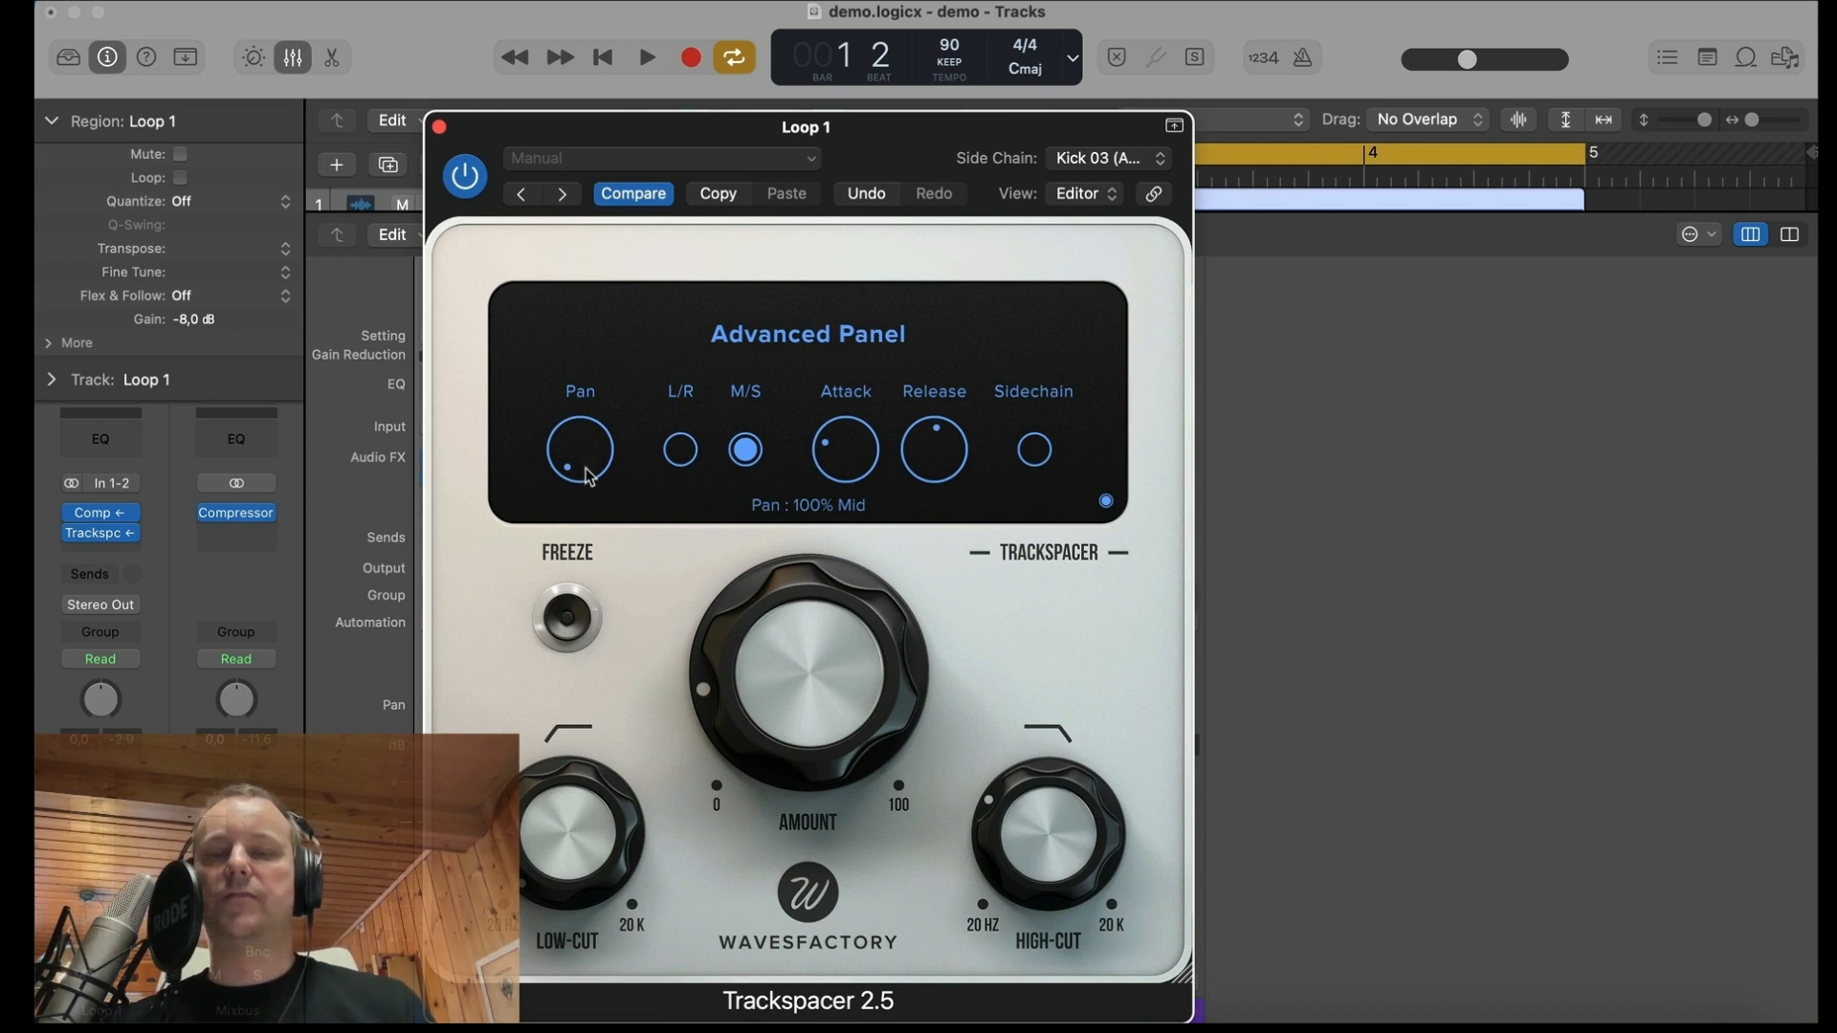
pyautogui.click(1106, 502)
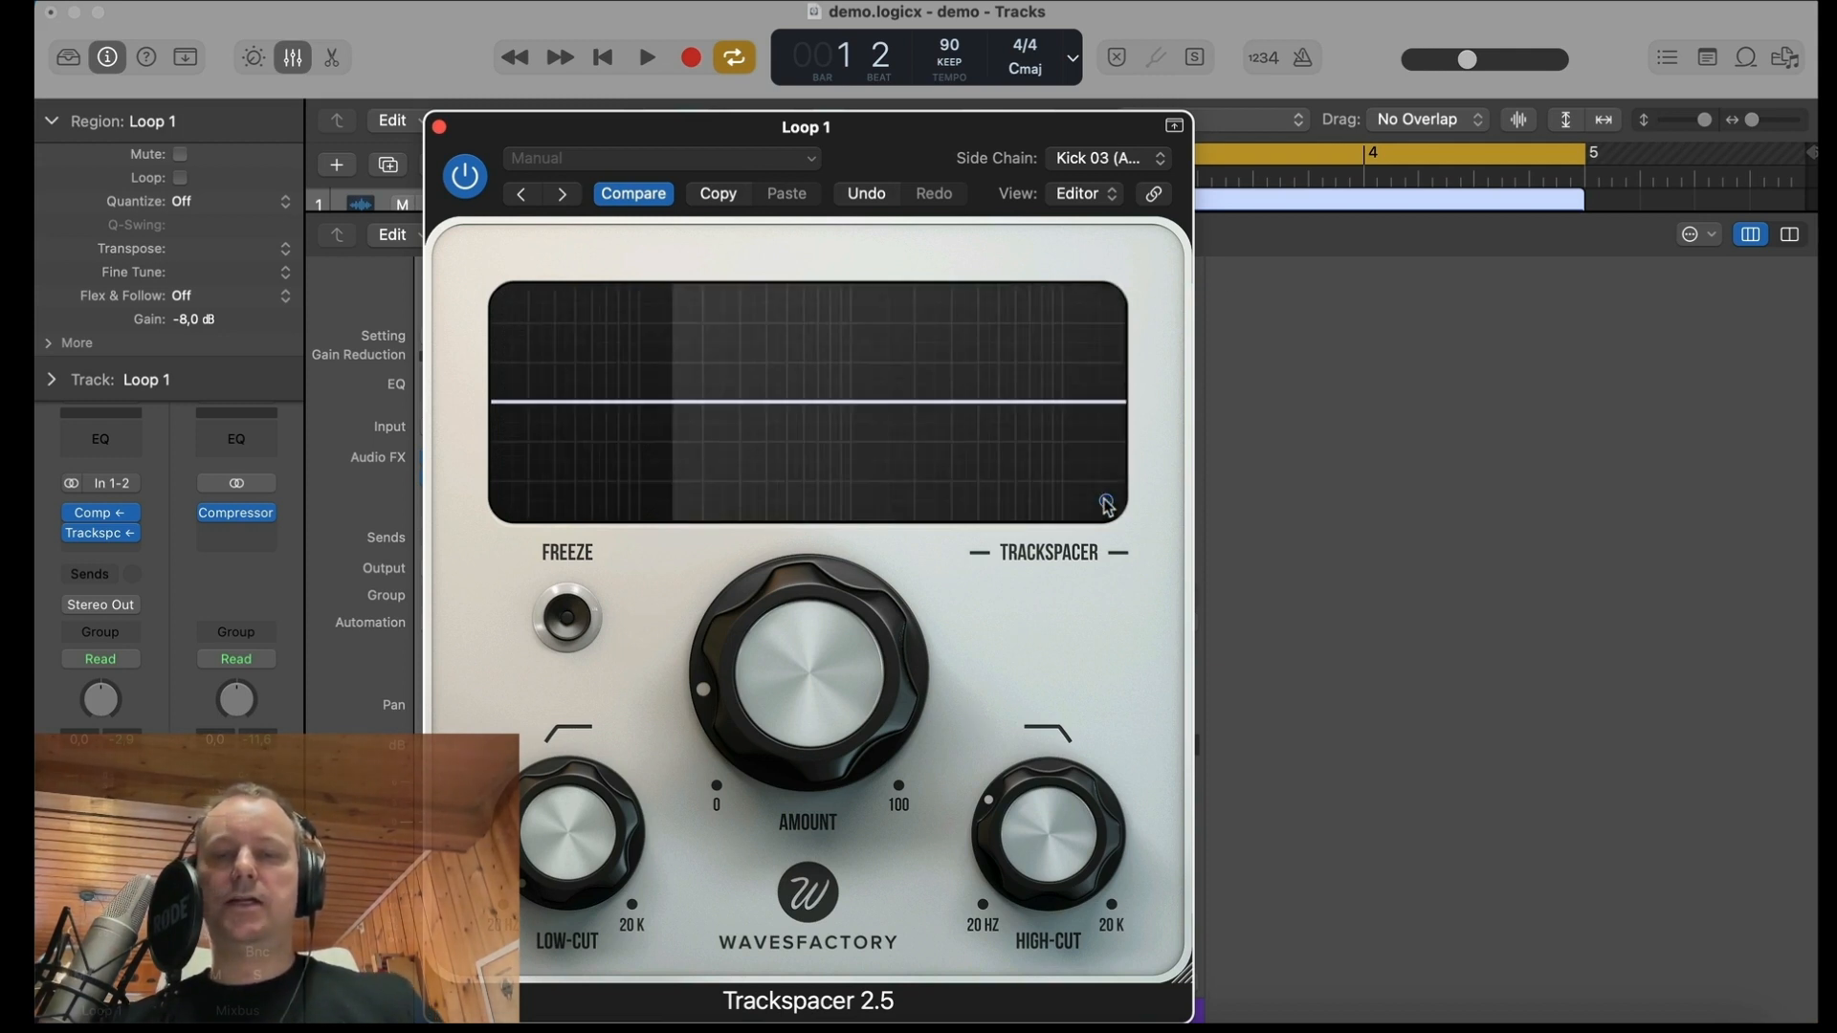
# Step: Bypass the Loop 1 Compressor and audition Trackspacer with its amount raised close to maximum
pyautogui.moveTo(847, 747); pyautogui.dragTo(814, 732)
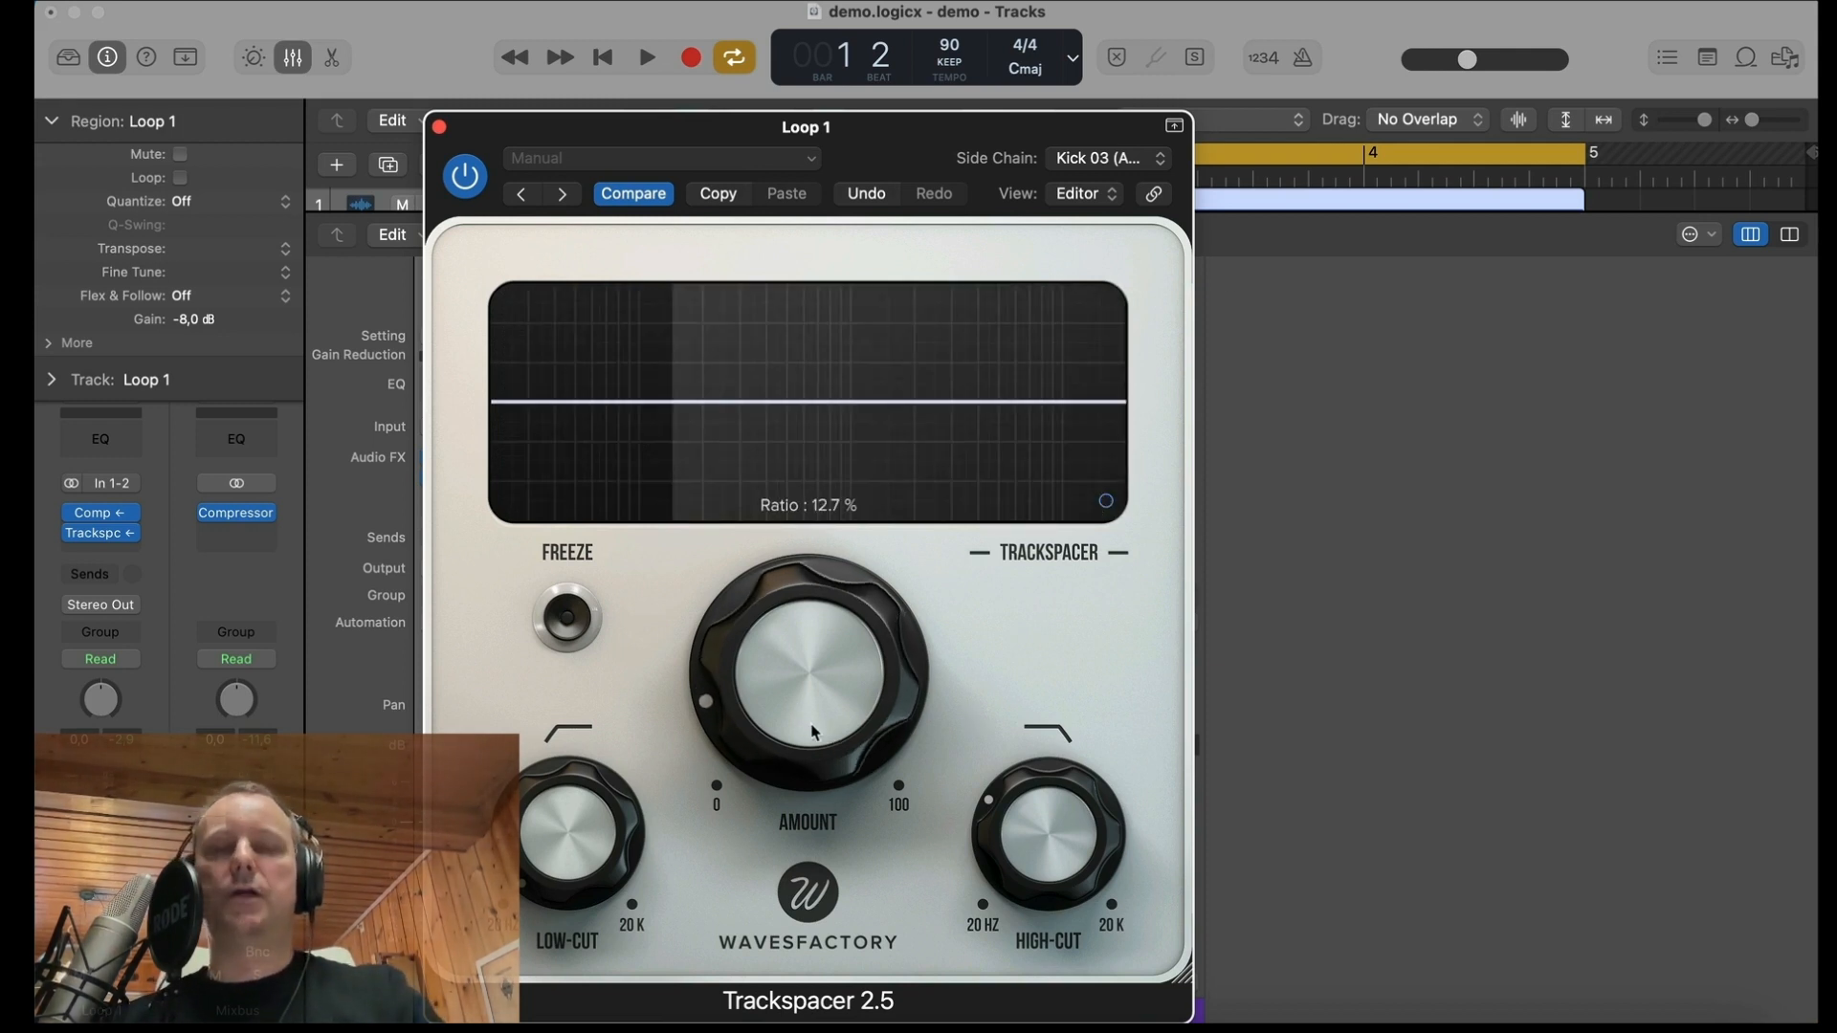
pyautogui.click(78, 518)
pyautogui.moveTo(795, 654); pyautogui.dragTo(756, 268)
pyautogui.press('space')
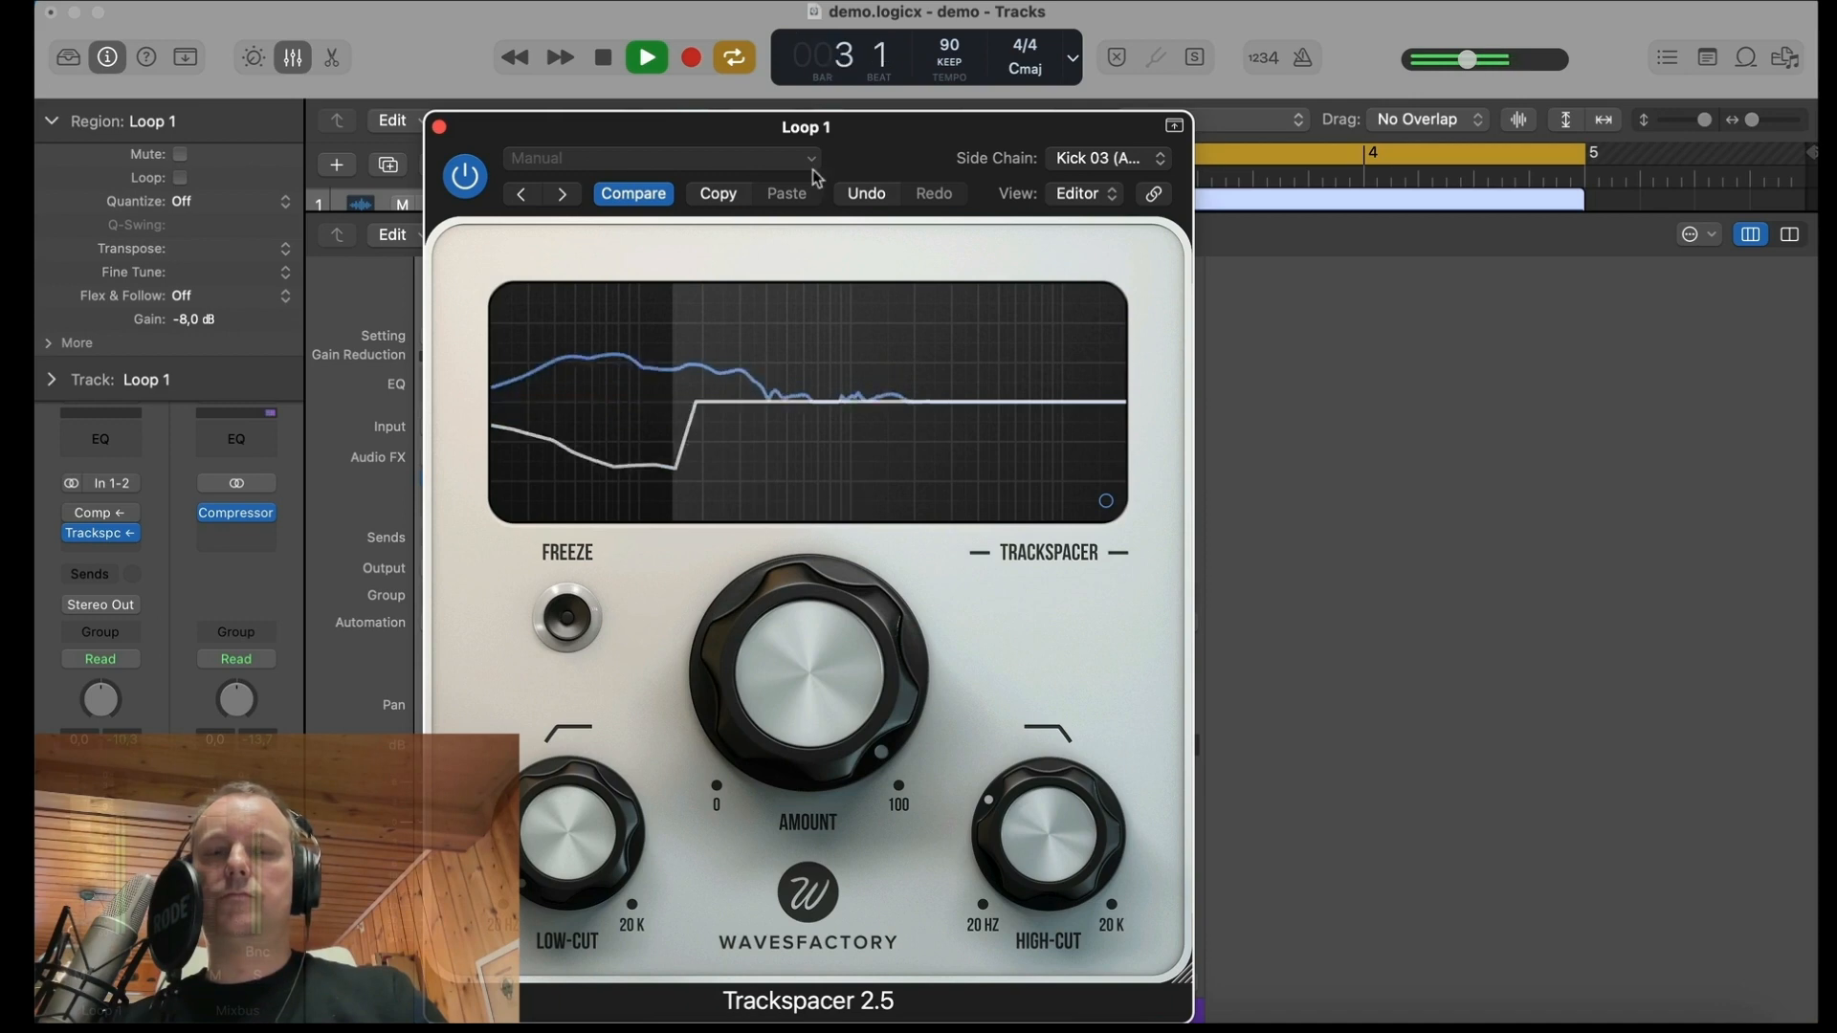
pyautogui.moveTo(1039, 866); pyautogui.dragTo(1041, 830)
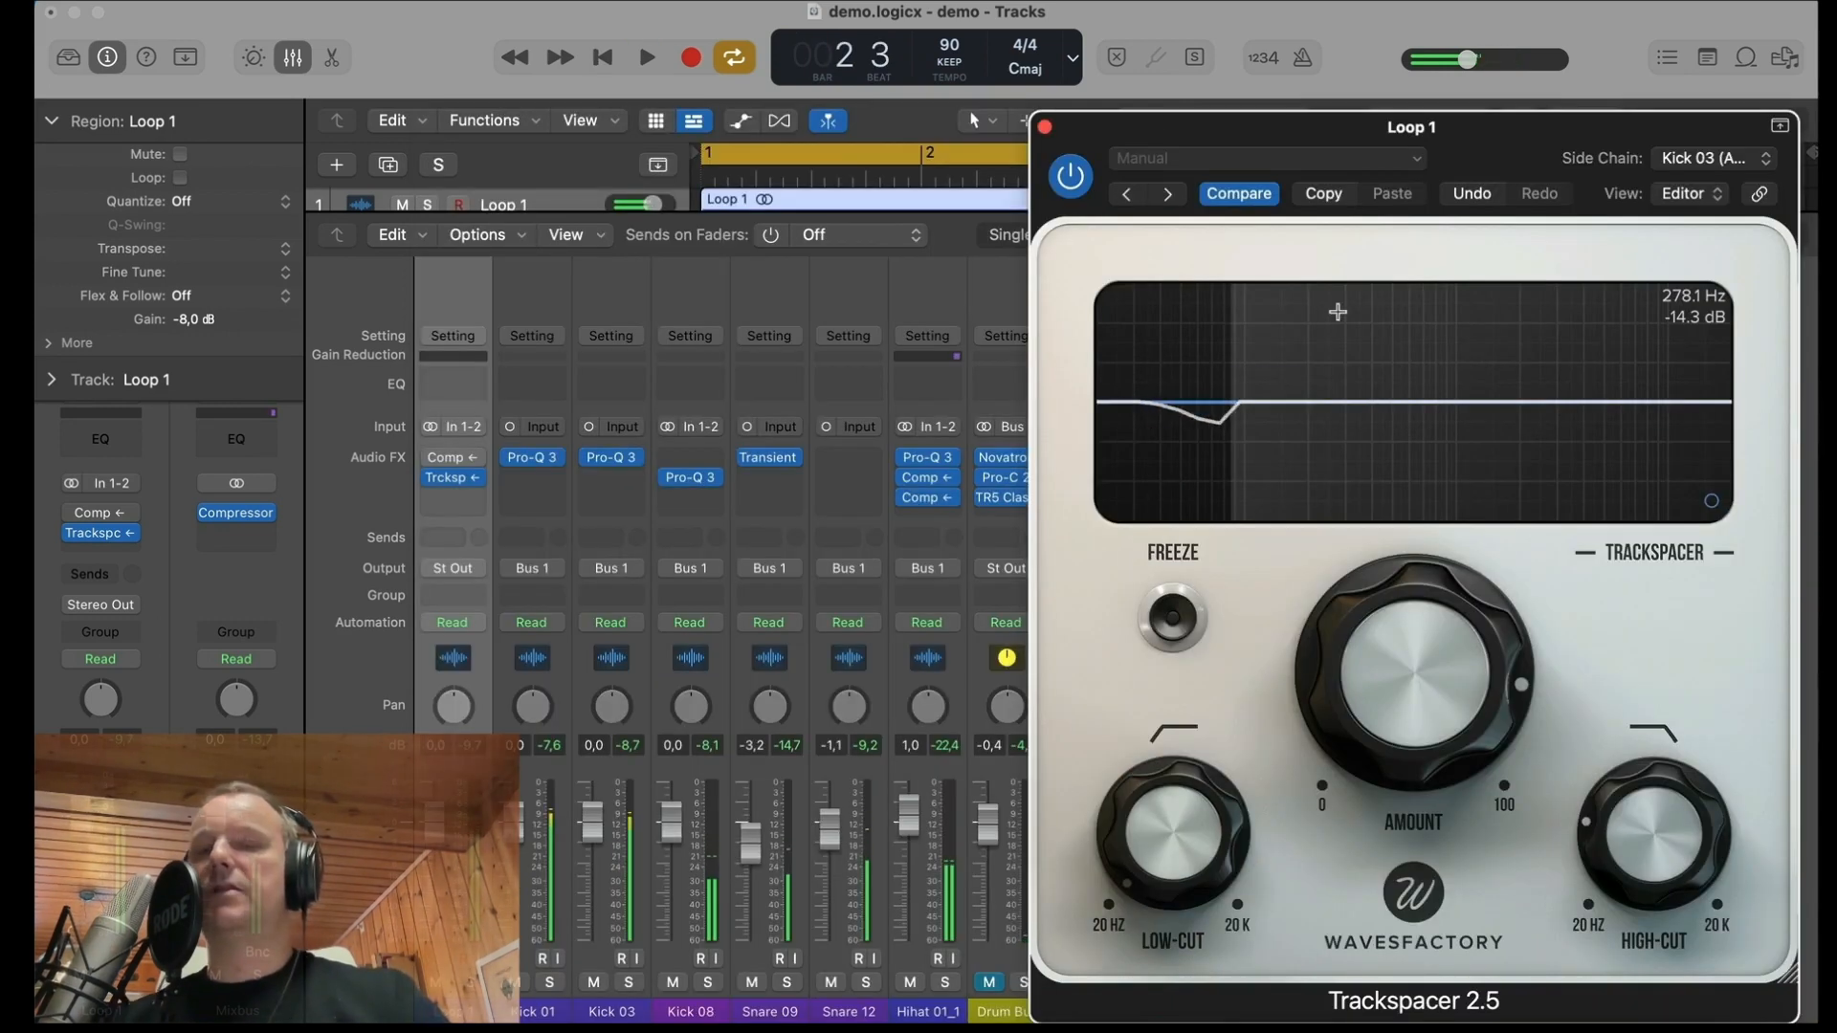
# Step: Try Trackspacer amounts up to 95.5% during playback, settle on about 10%, then stop and close the plug-in
pyautogui.moveTo(1381, 702)
pyautogui.press('space')
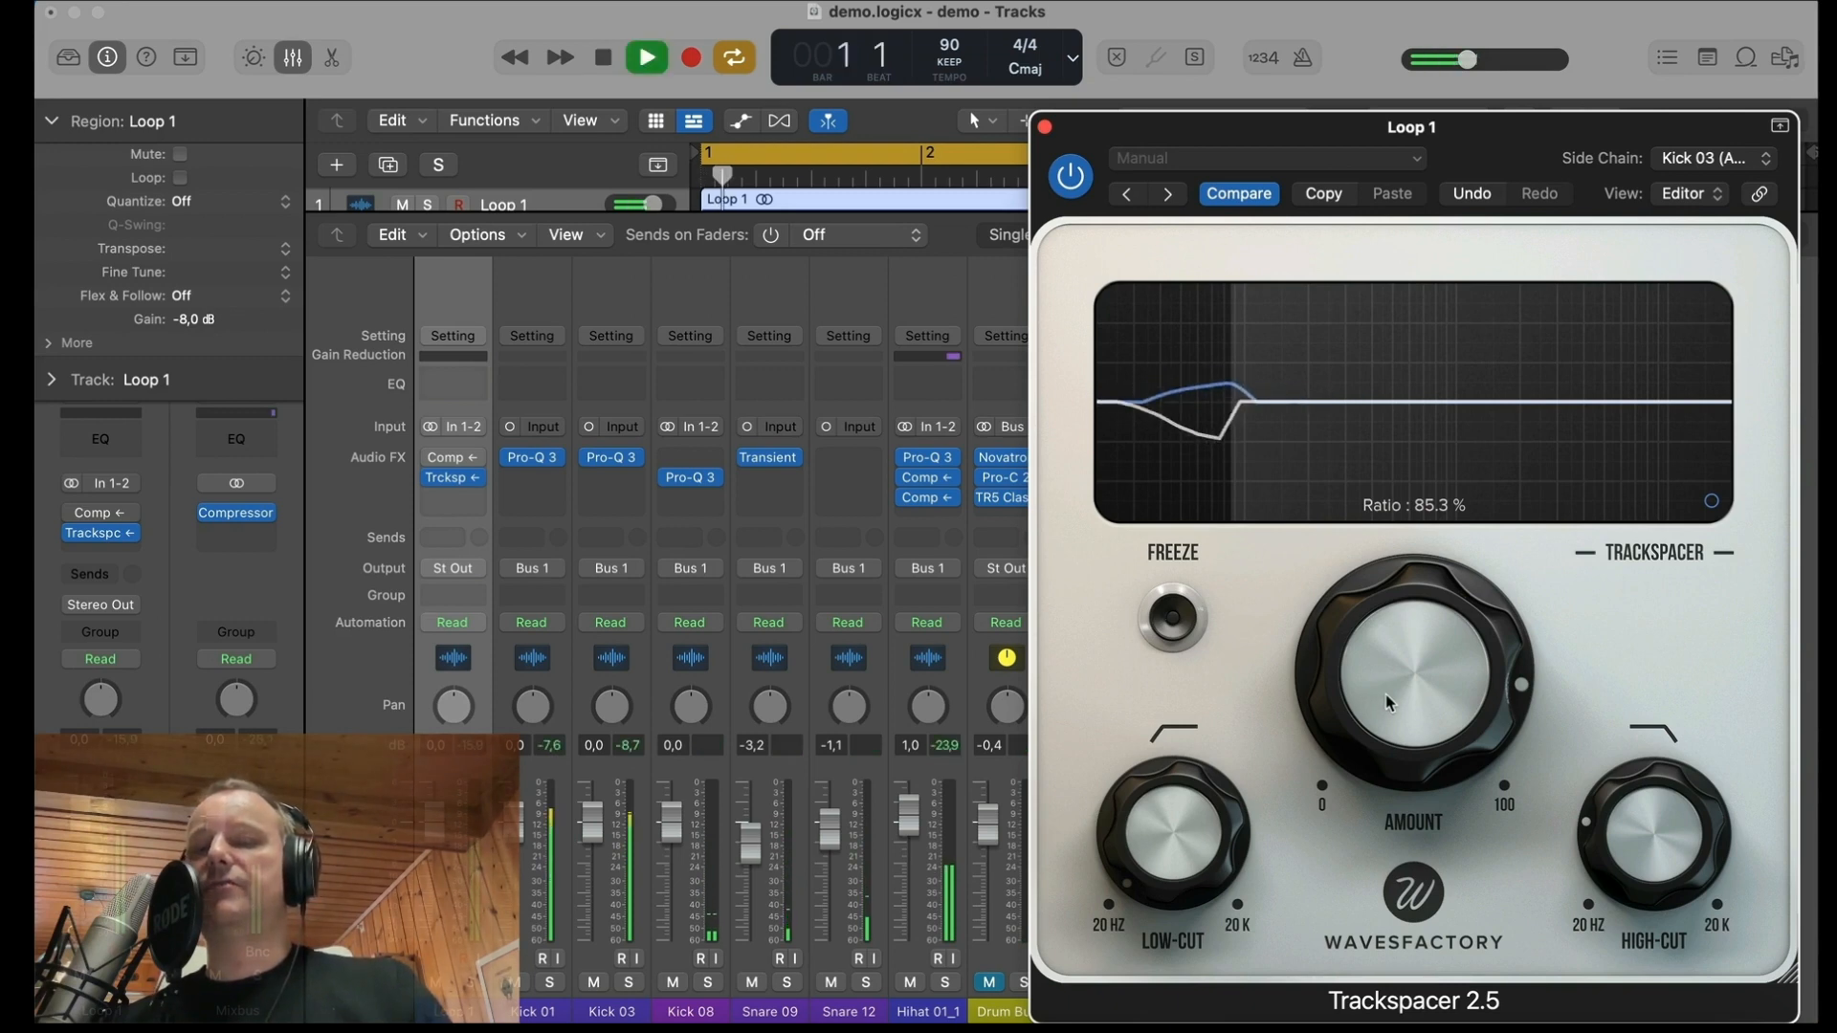
pyautogui.moveTo(1389, 703); pyautogui.dragTo(1386, 632)
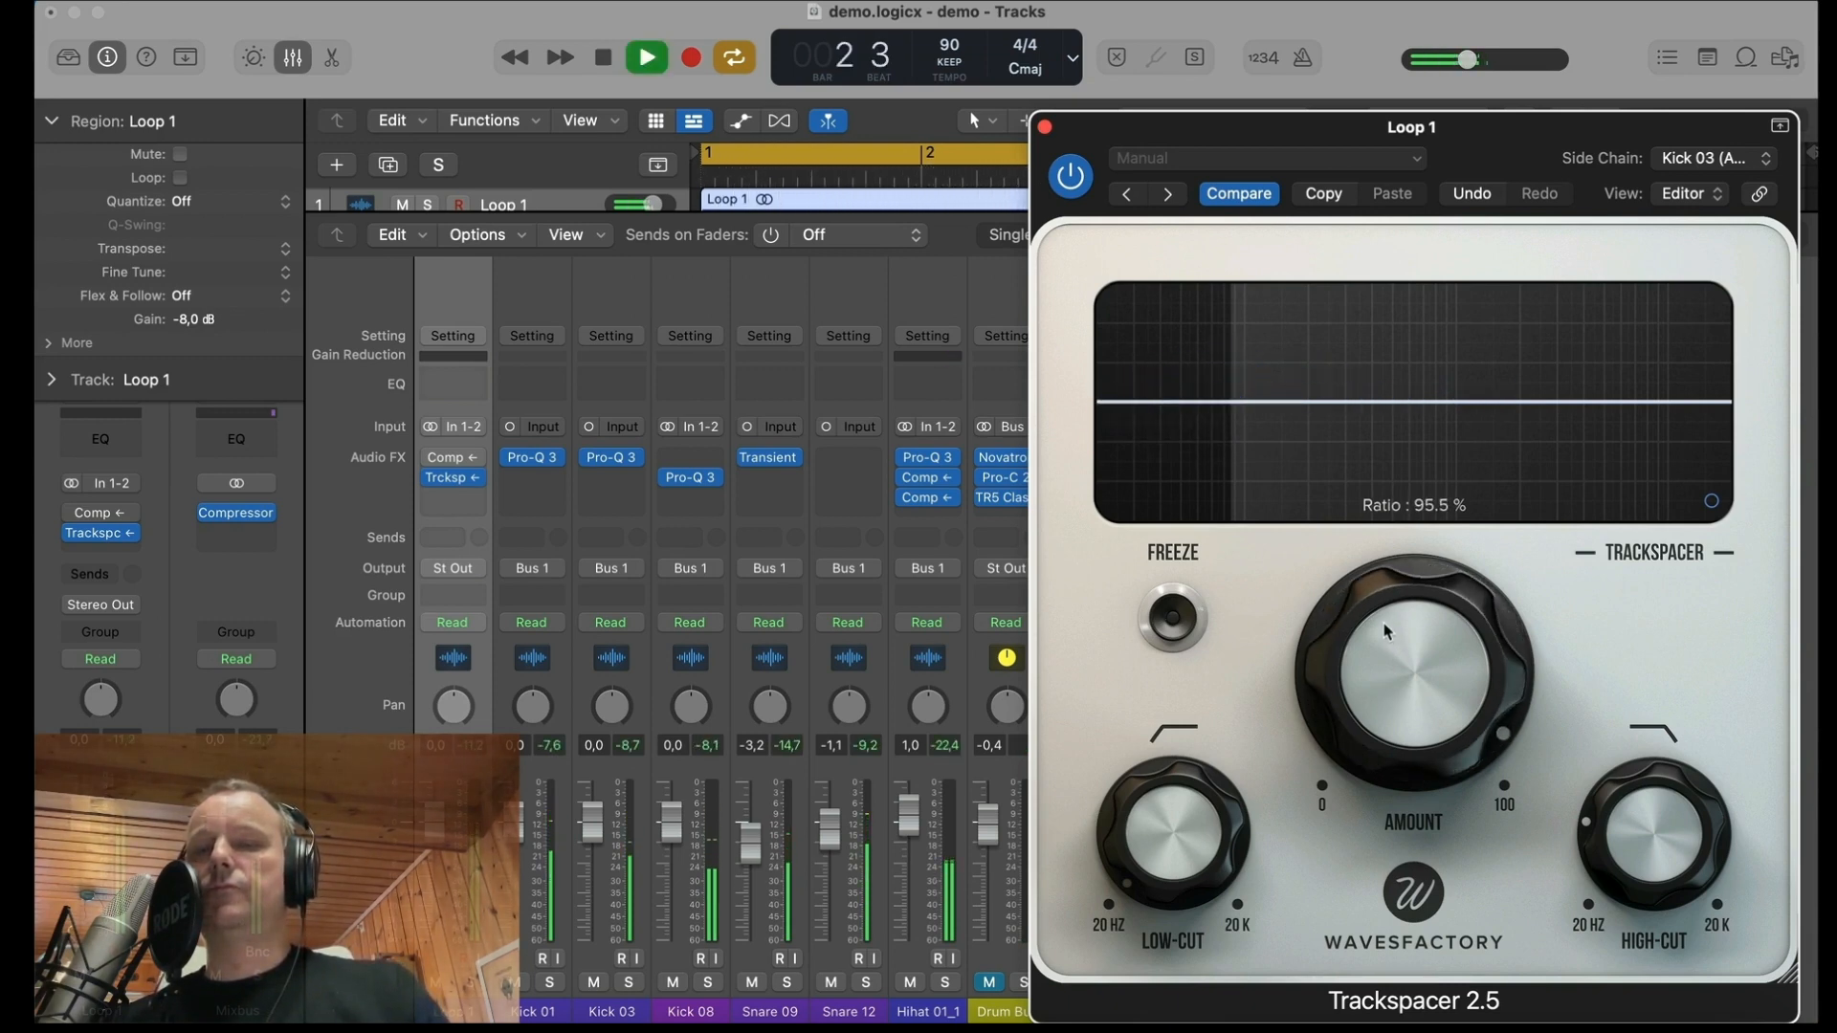
pyautogui.moveTo(1386, 631); pyautogui.dragTo(1386, 825)
pyautogui.press('space')
pyautogui.moveTo(1394, 682)
pyautogui.mouseDown()
pyautogui.moveTo(1403, 749)
pyautogui.moveTo(1403, 713)
pyautogui.mouseUp()
pyautogui.press('space')
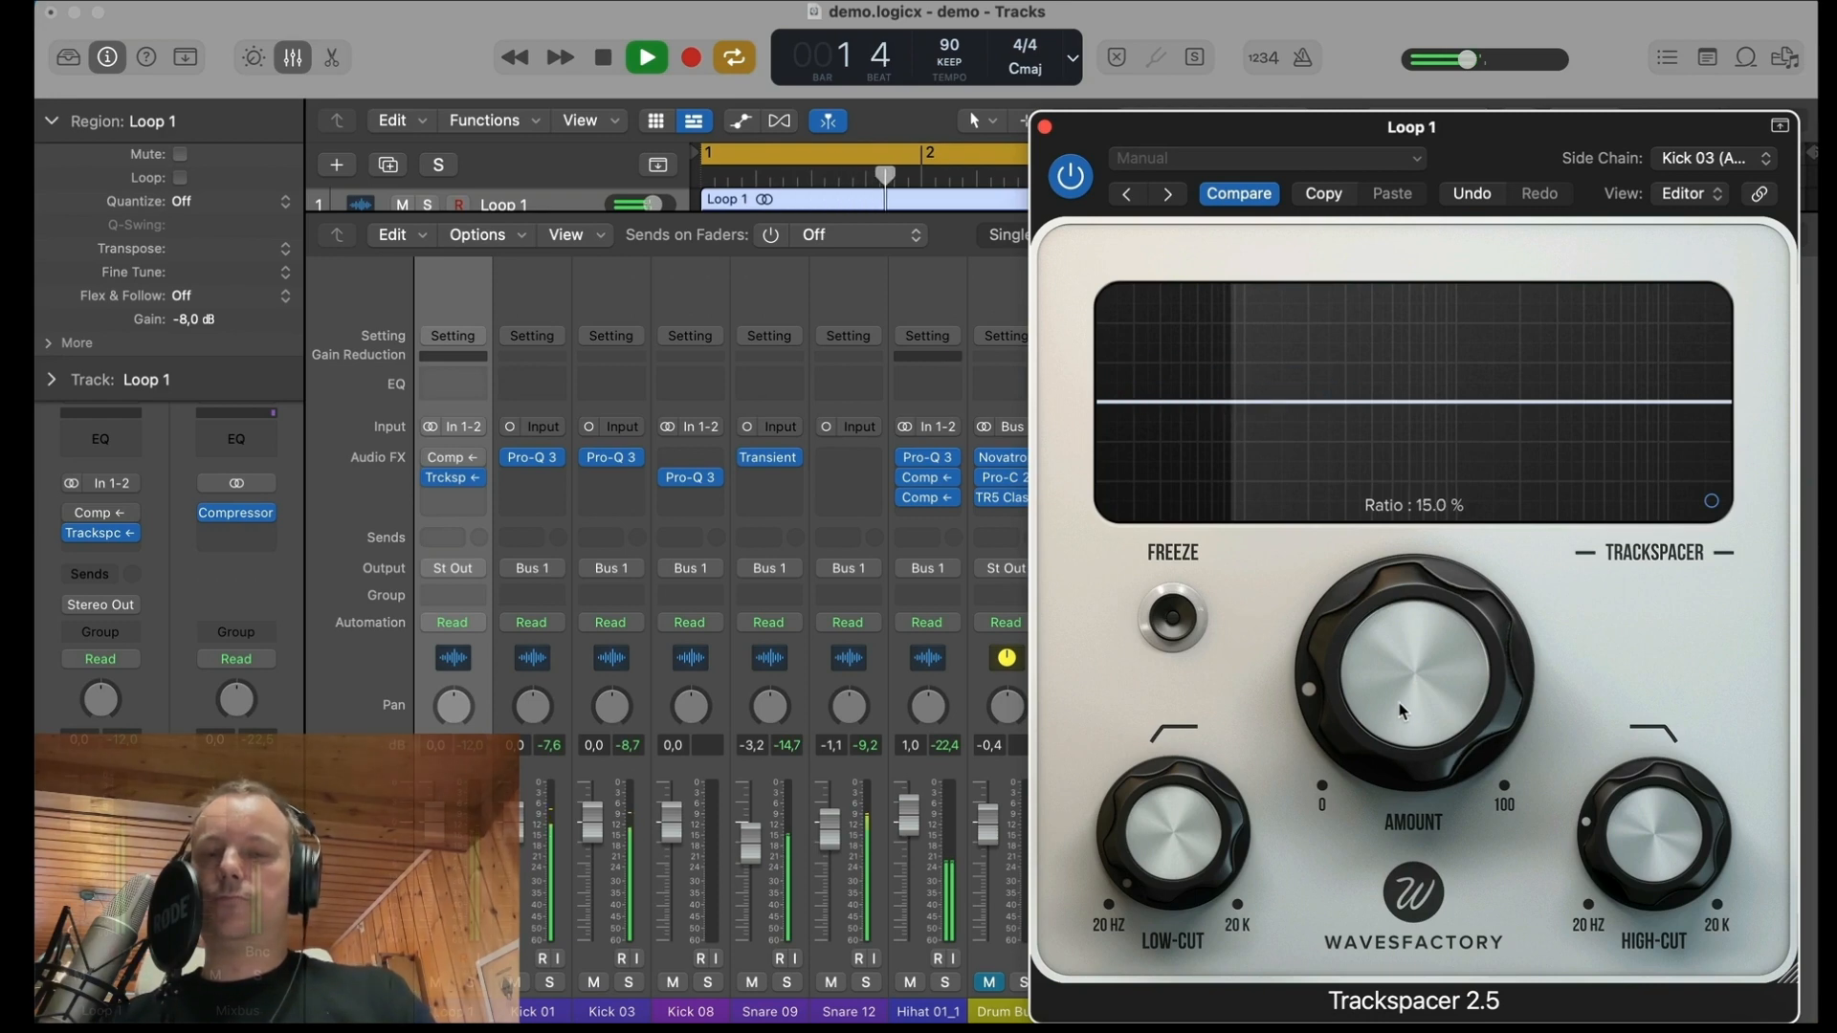
pyautogui.moveTo(1403, 714); pyautogui.dragTo(1405, 735)
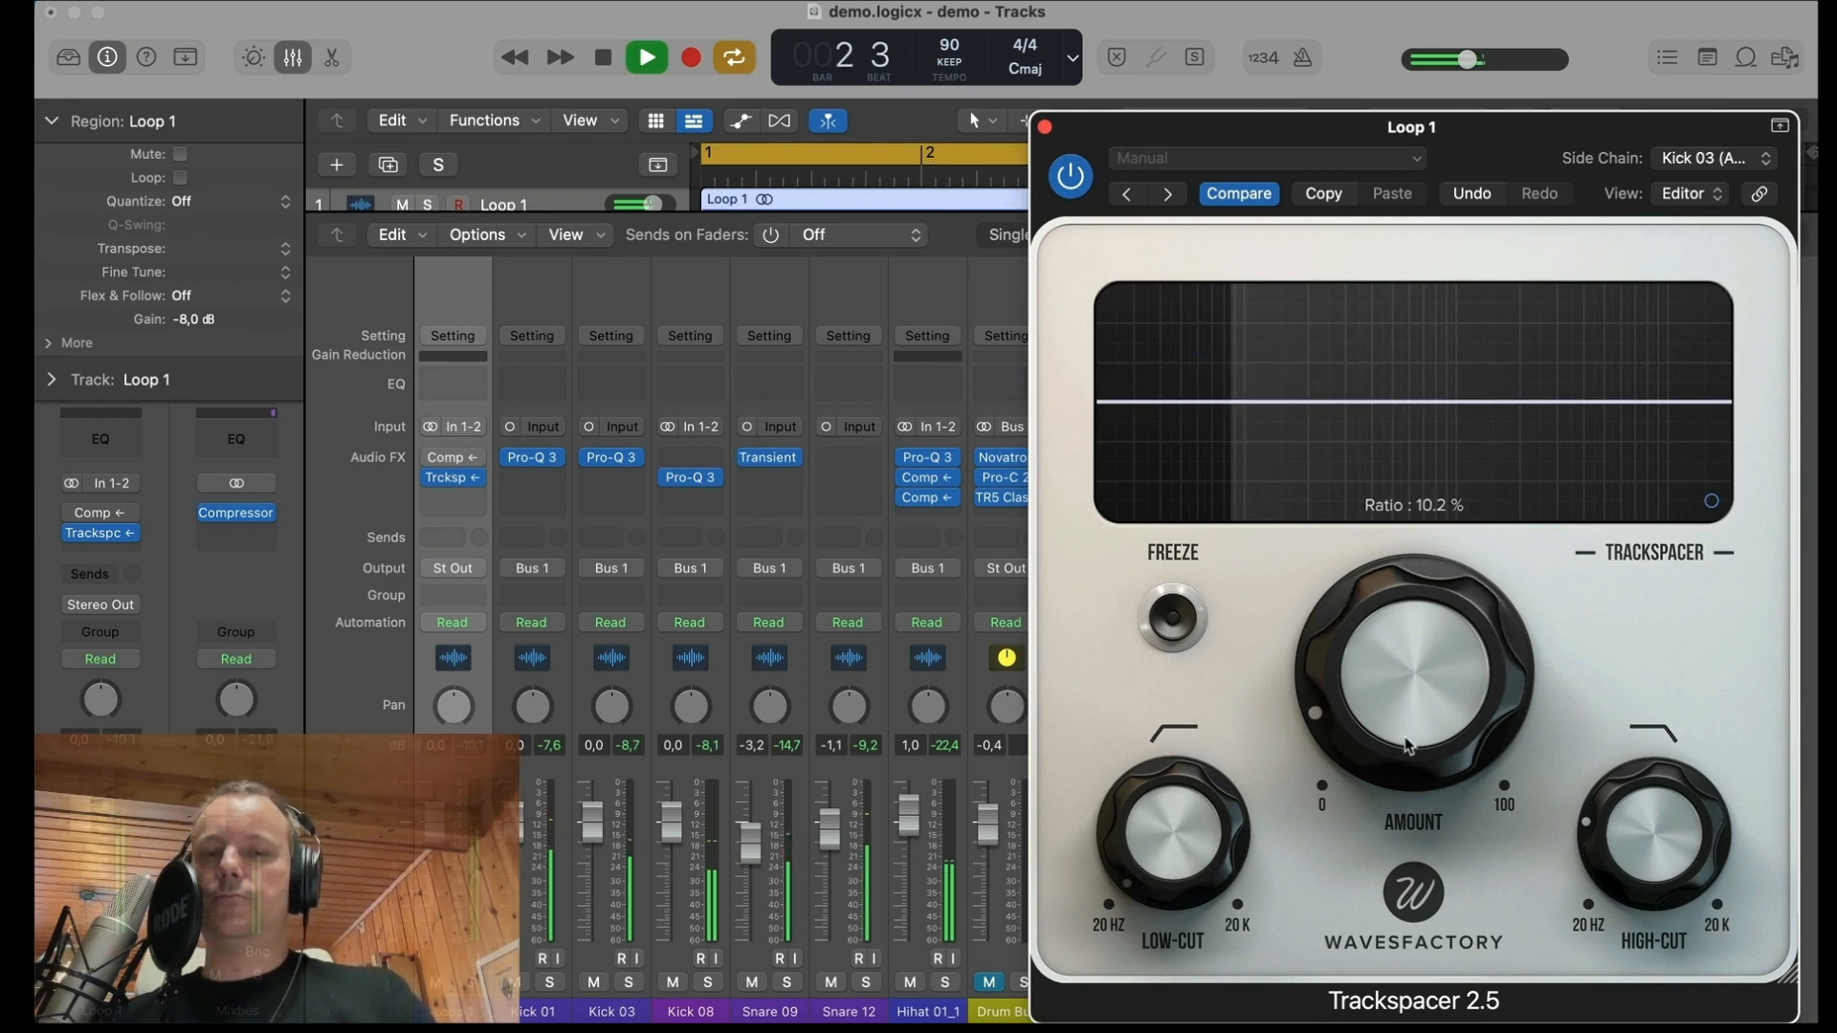
pyautogui.press('space')
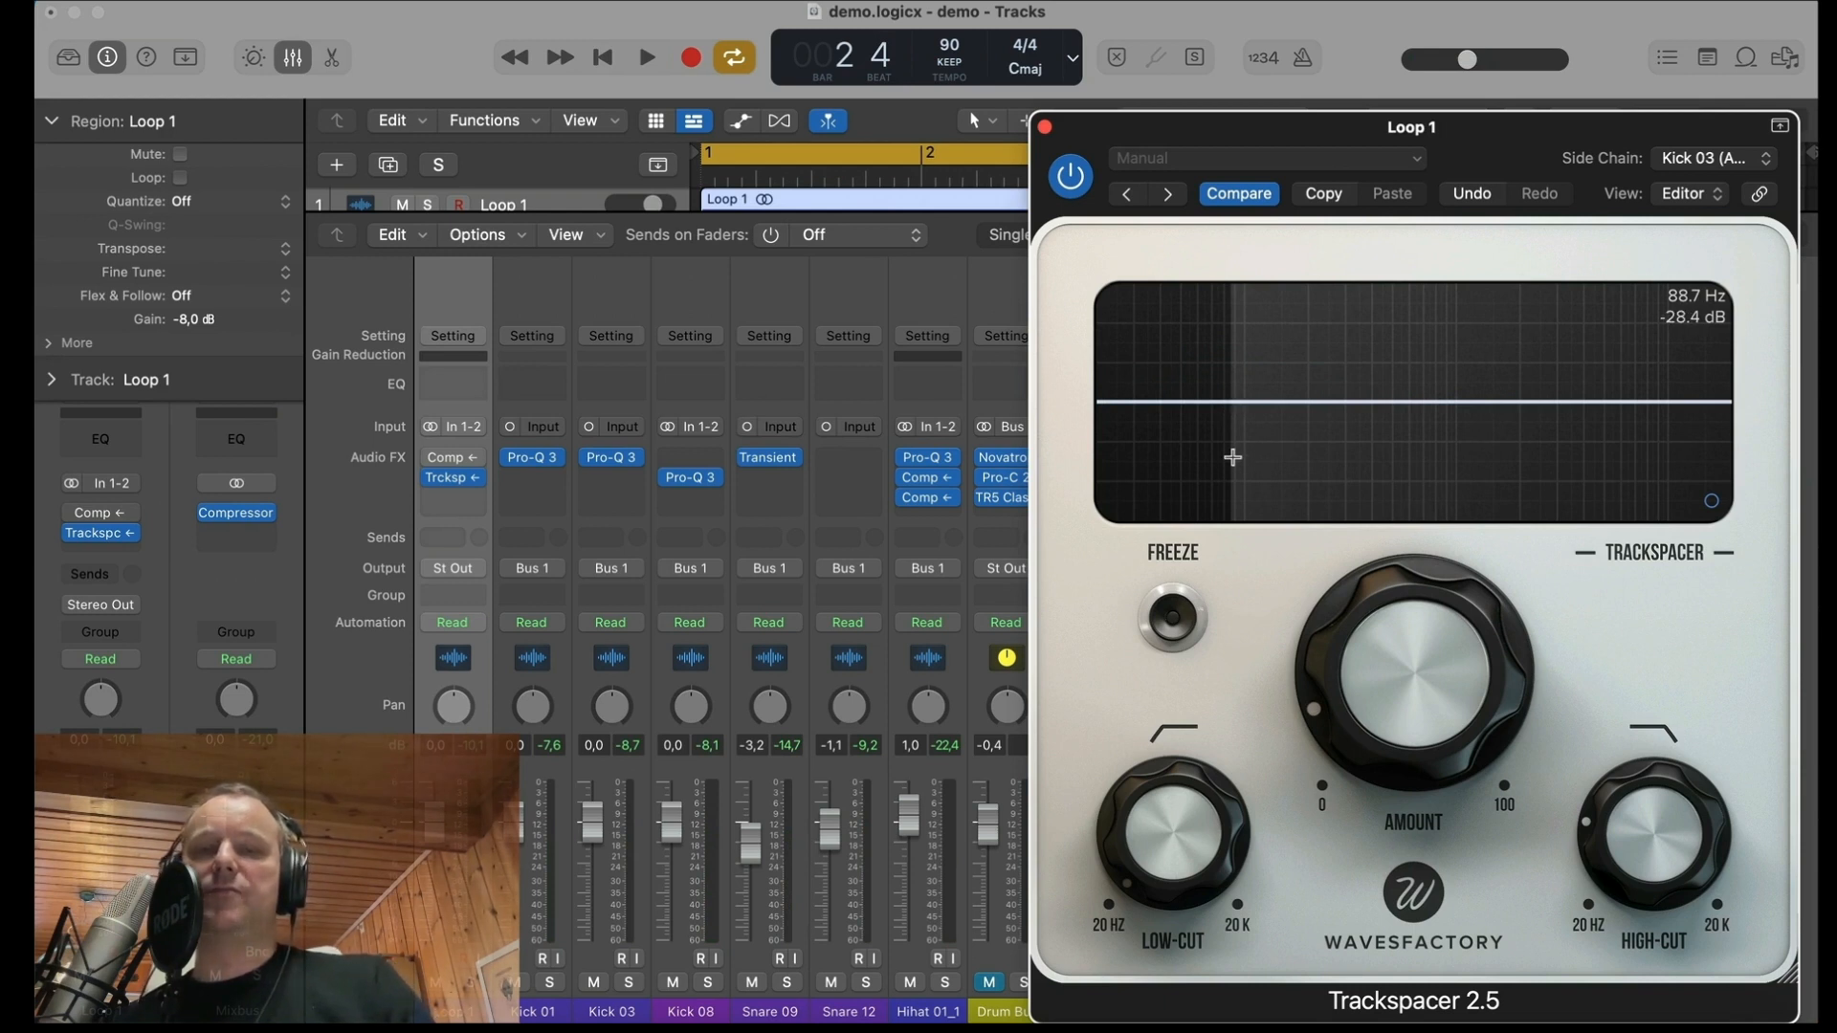
pyautogui.click(1045, 127)
# Step: Play the mix from the start, unmute the Drum Bus channel and stop playback
pyautogui.press('Return')
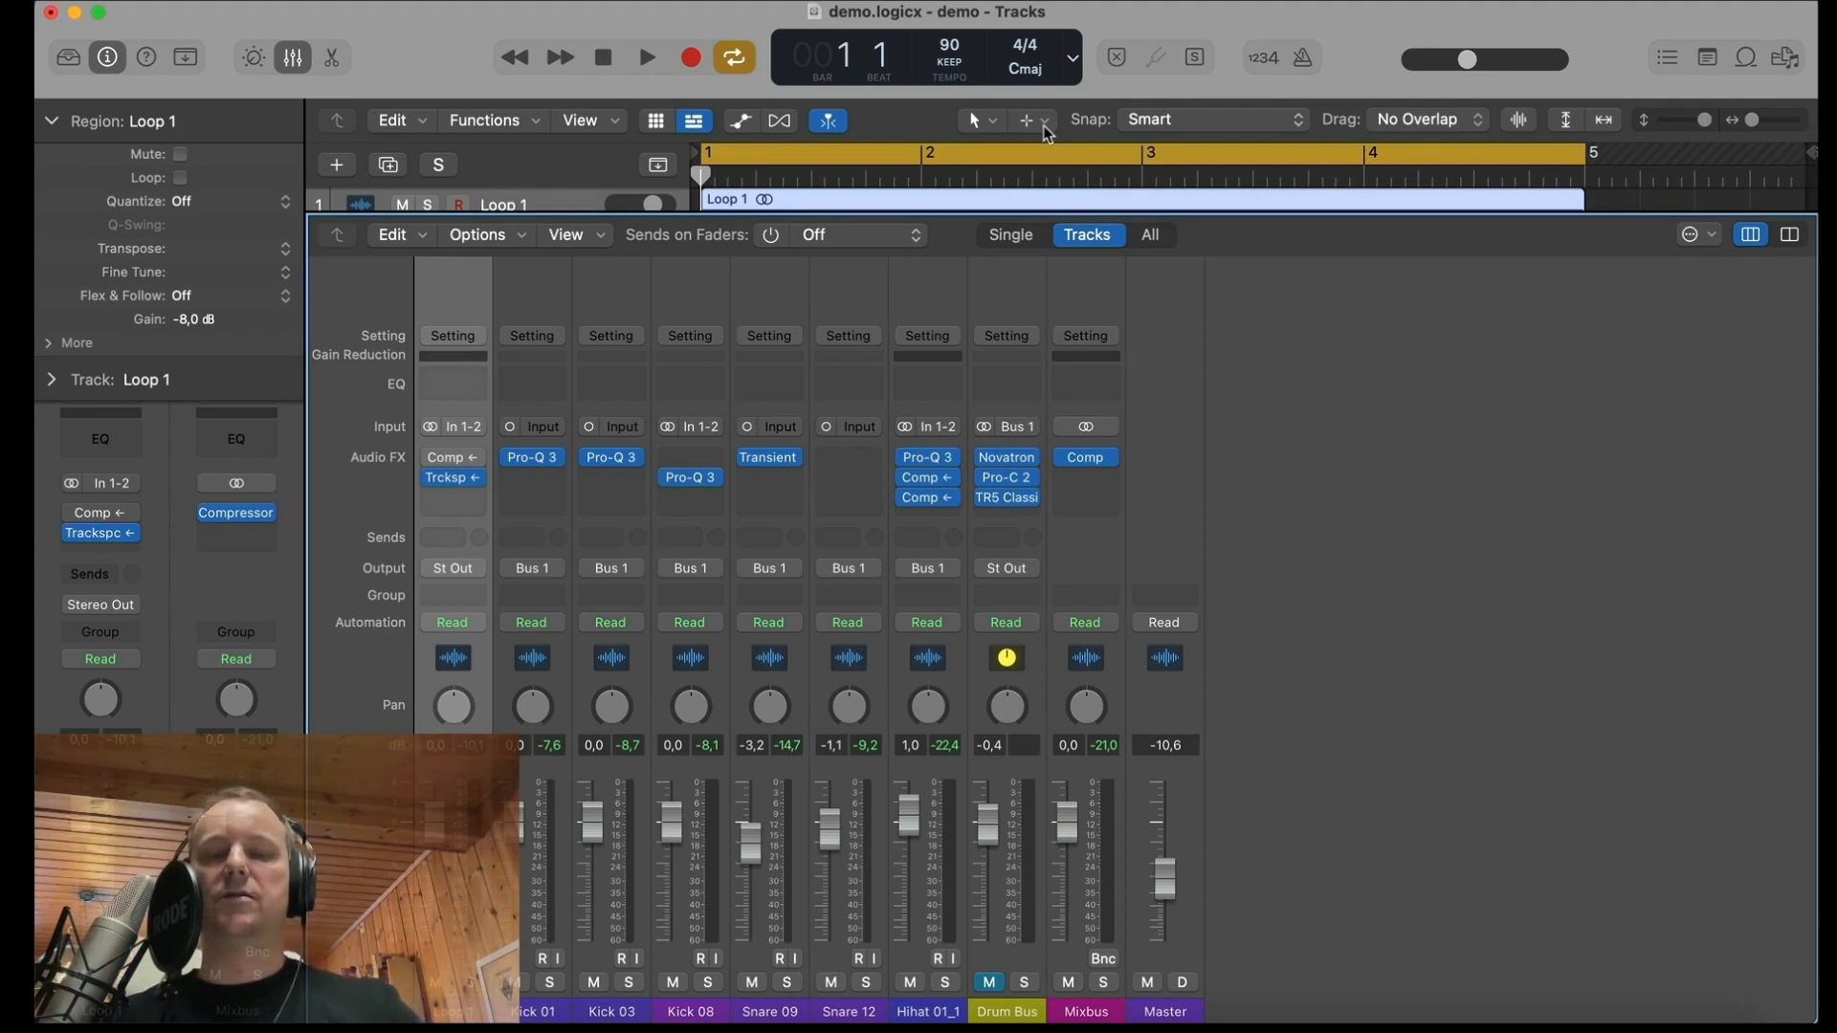
pyautogui.press('space')
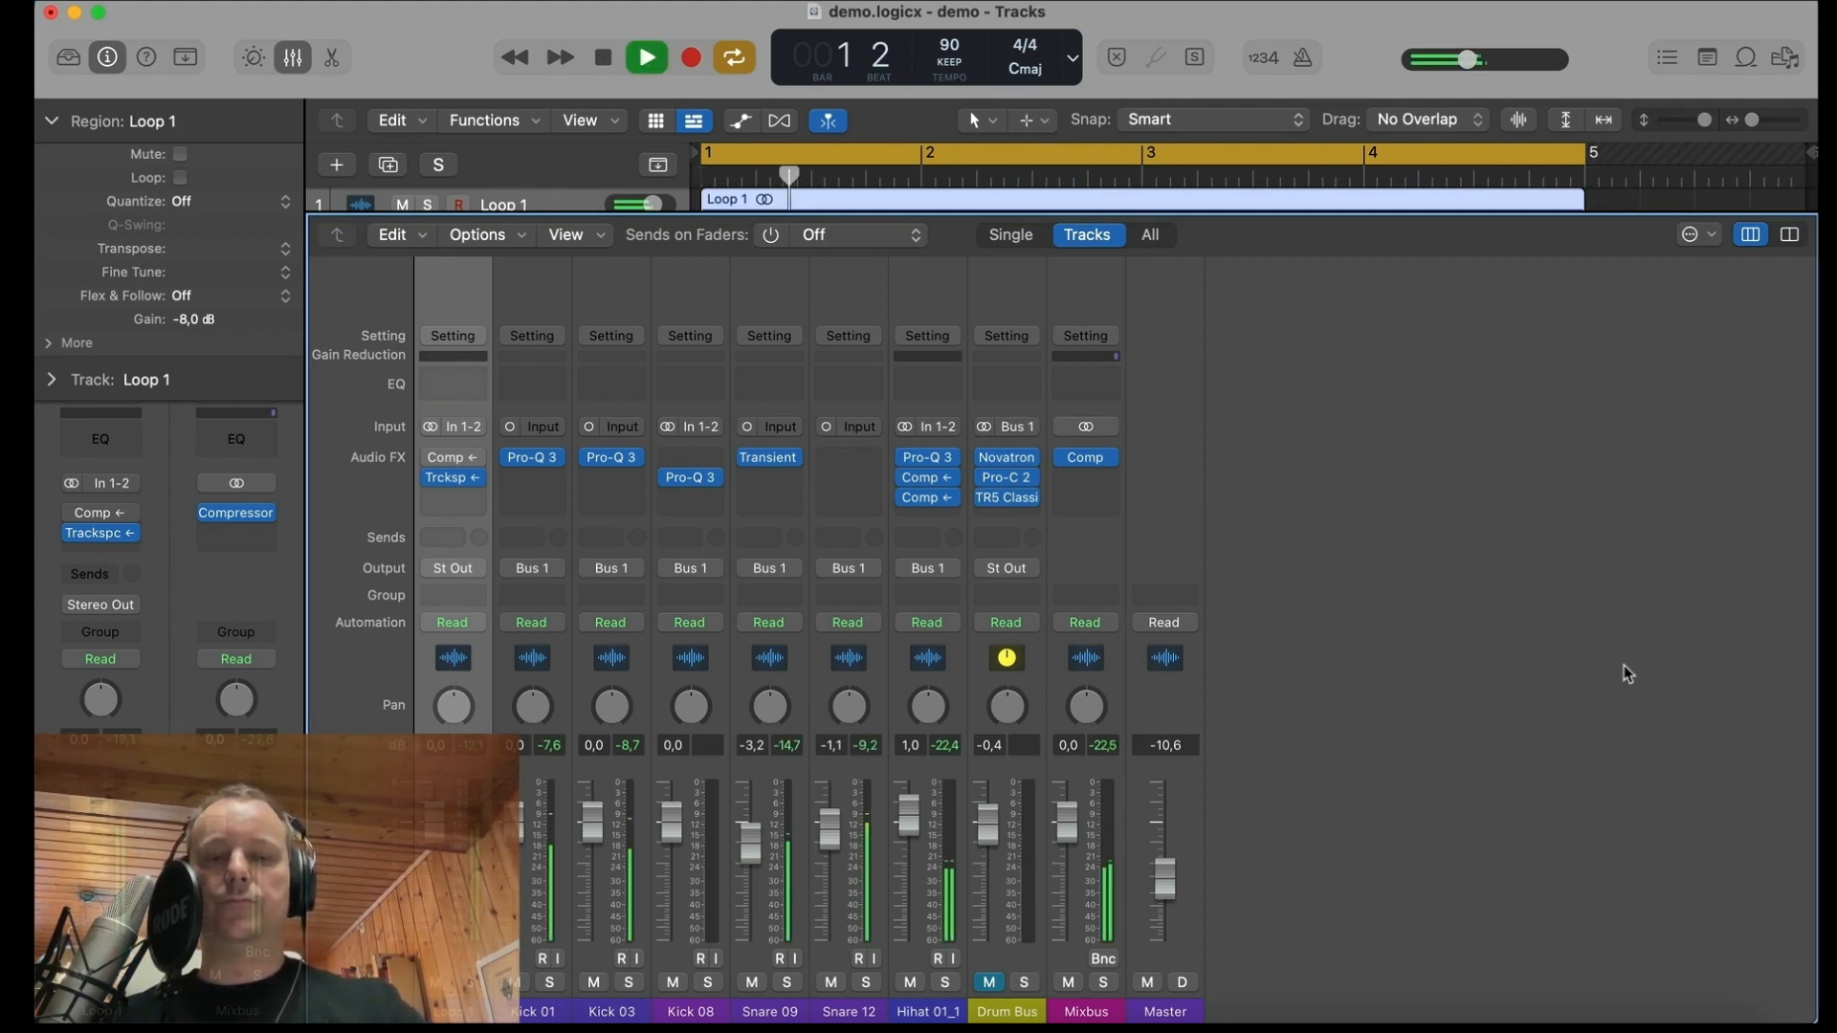
pyautogui.click(990, 982)
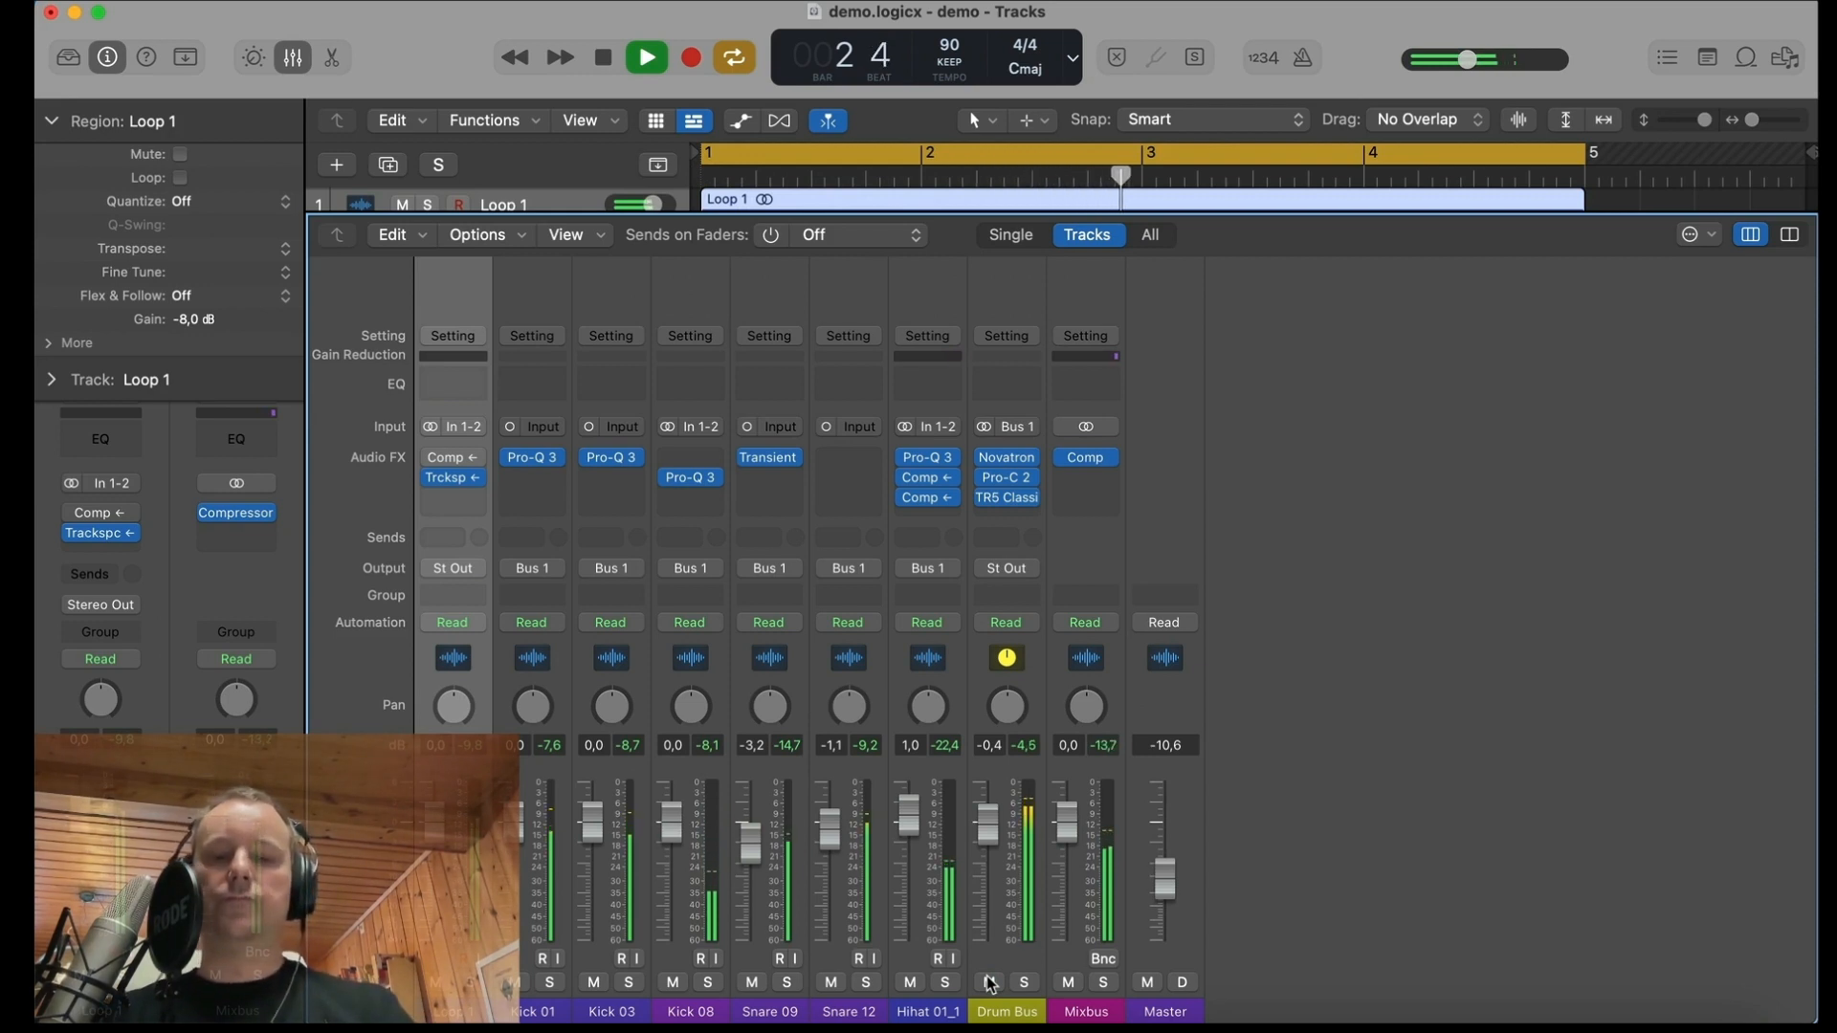
pyautogui.press('space')
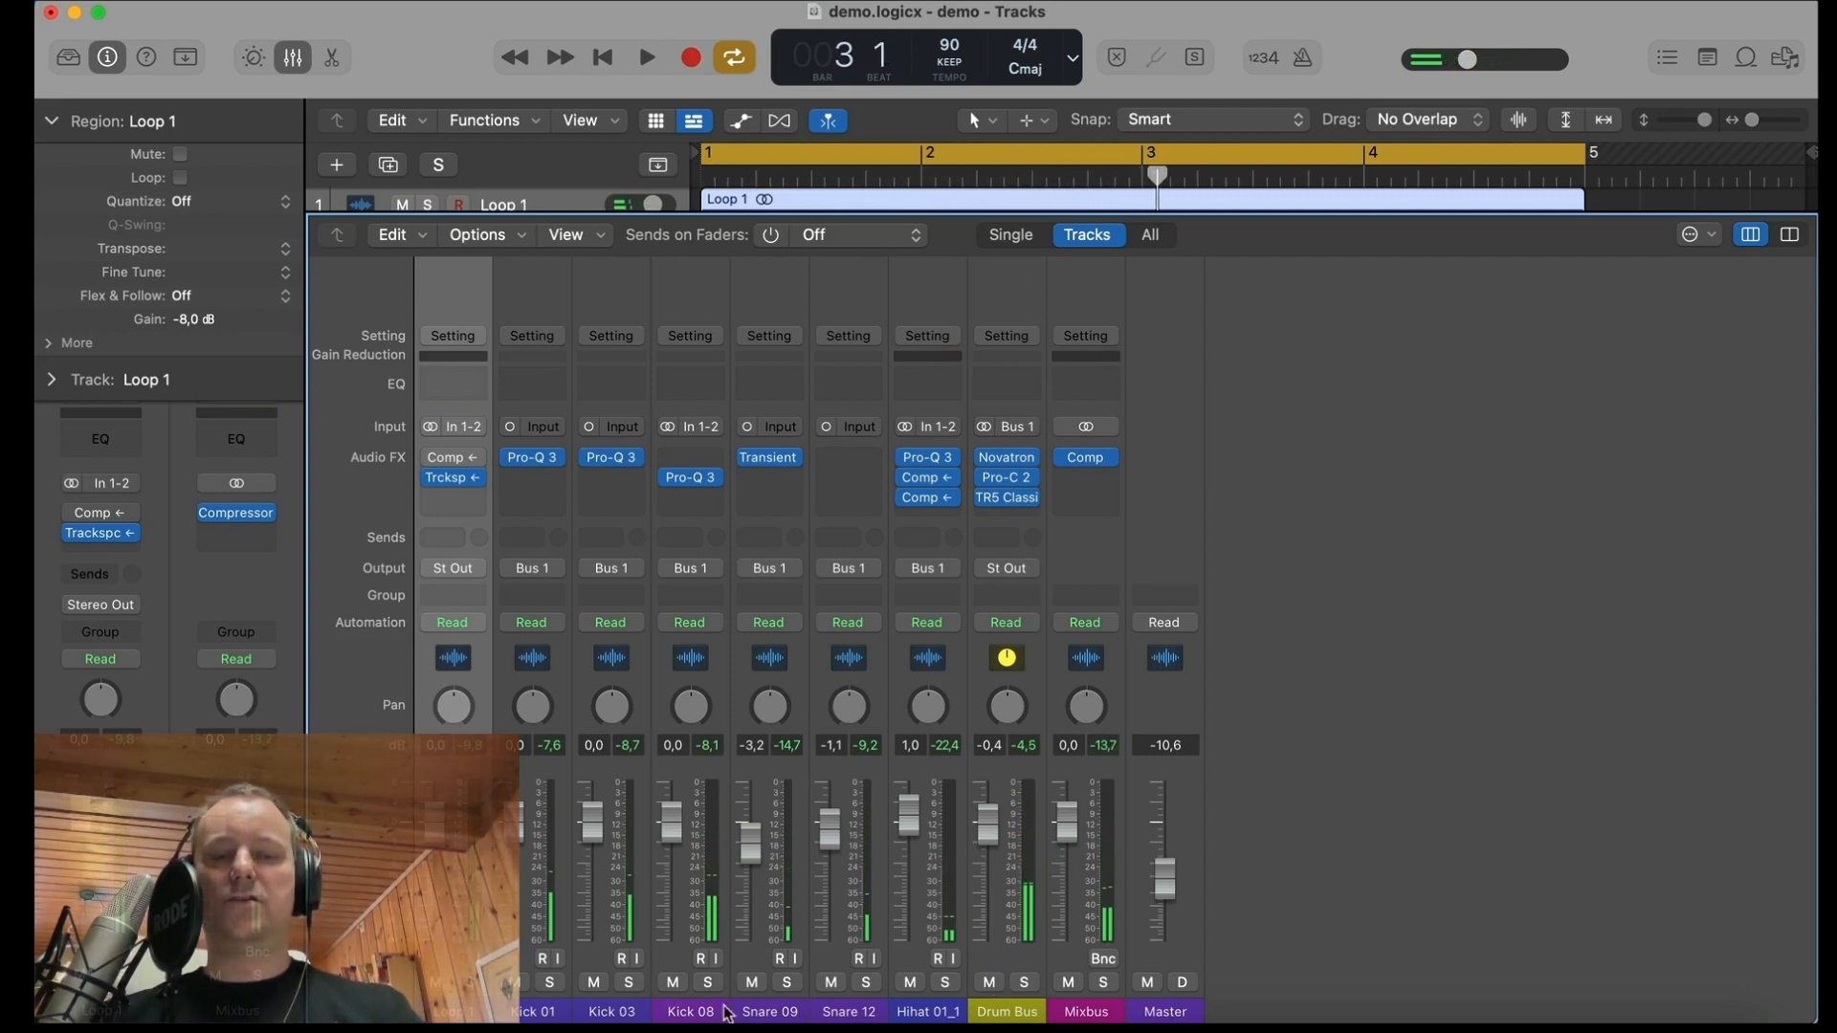
# Step: Add a send to Bus 10 on the Snare 09 and Snare 12 channels together
pyautogui.click(779, 1010)
pyautogui.keyDown('shift'); pyautogui.click(842, 1010); pyautogui.keyUp('shift')
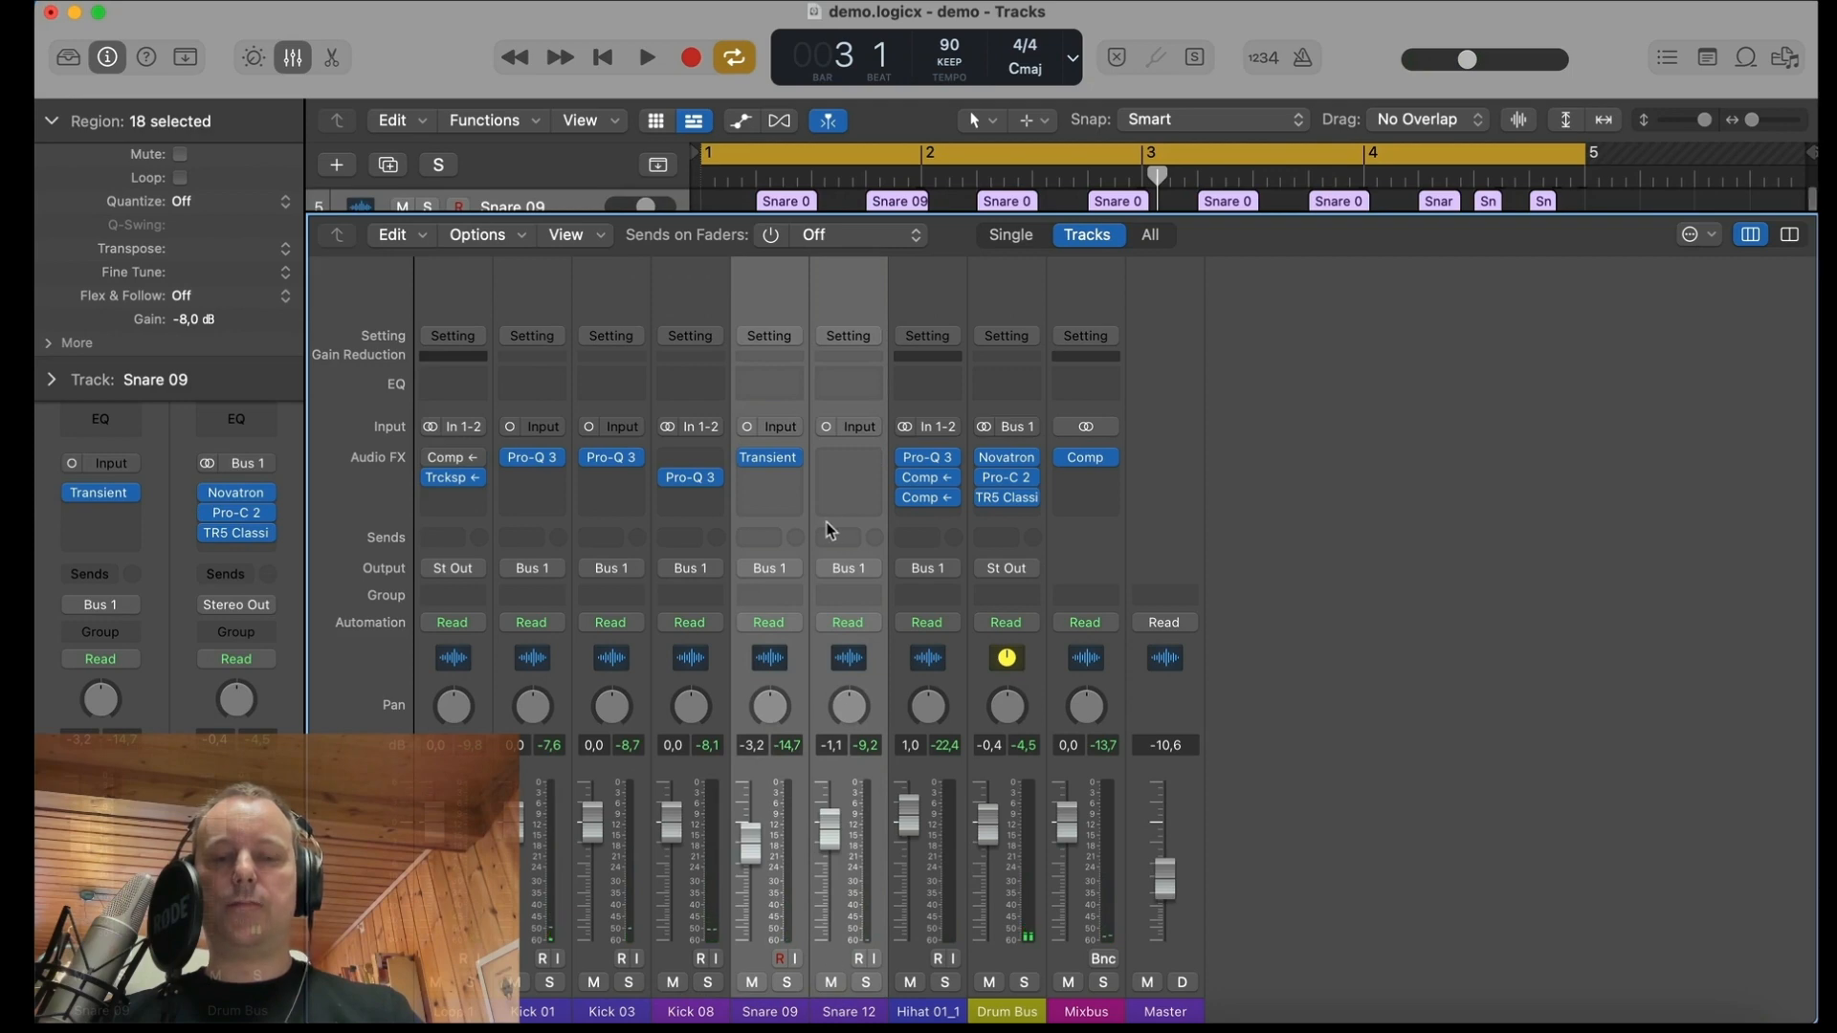
pyautogui.click(758, 537)
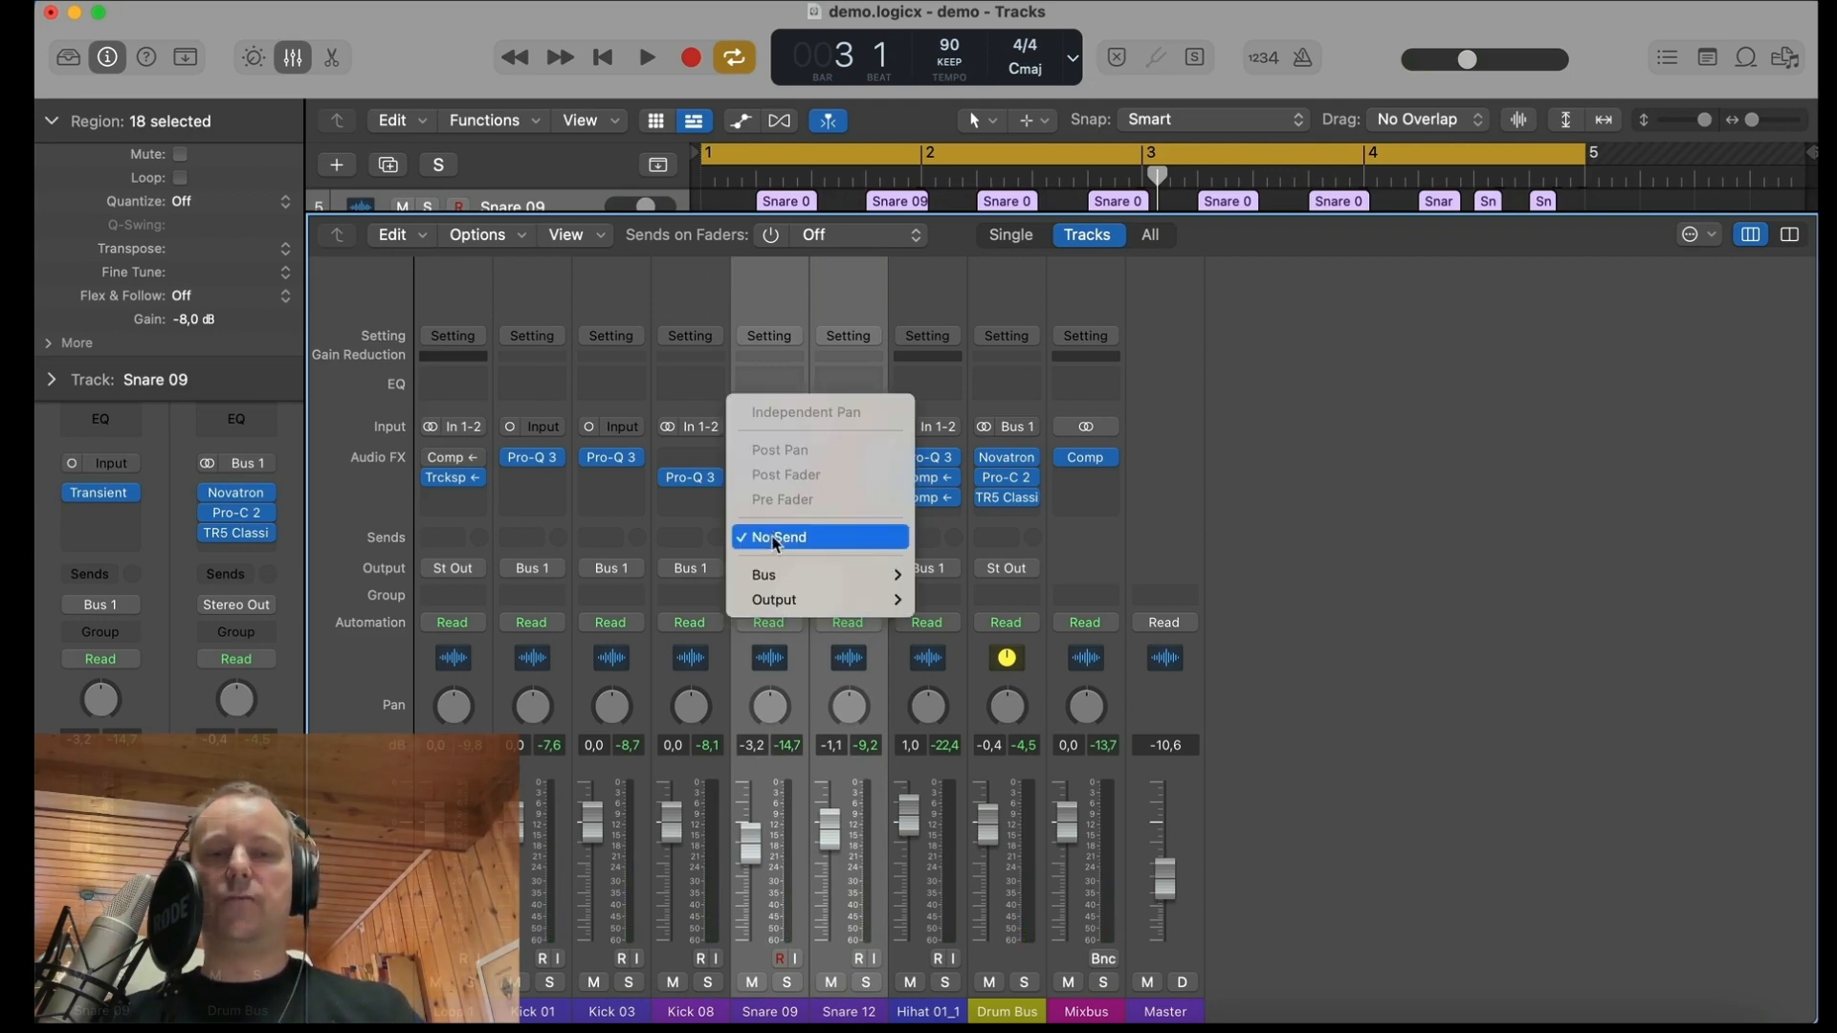
pyautogui.moveTo(775, 575)
pyautogui.click(991, 274)
# Step: Rename the new aux channel fed by Bus 10 as SNARE VERB
pyautogui.doubleClick(1108, 1014)
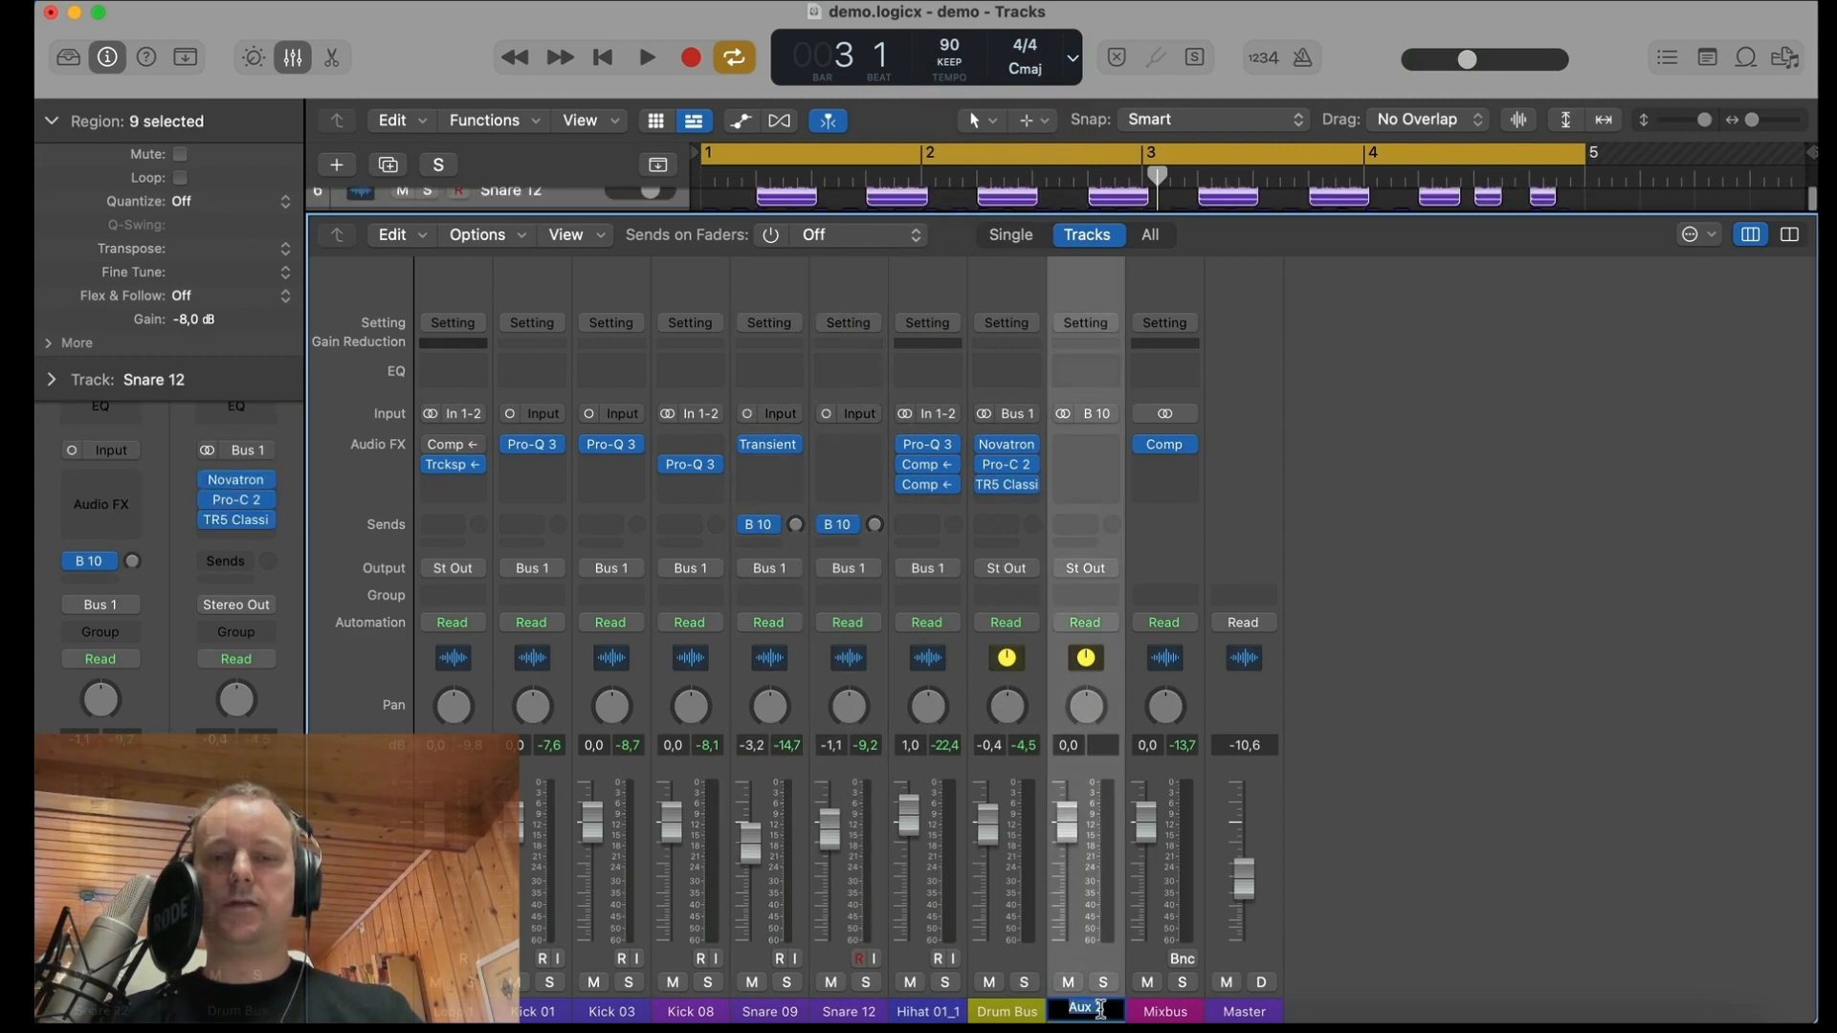
pyautogui.write('SNARE VERB')
pyautogui.press('Return')
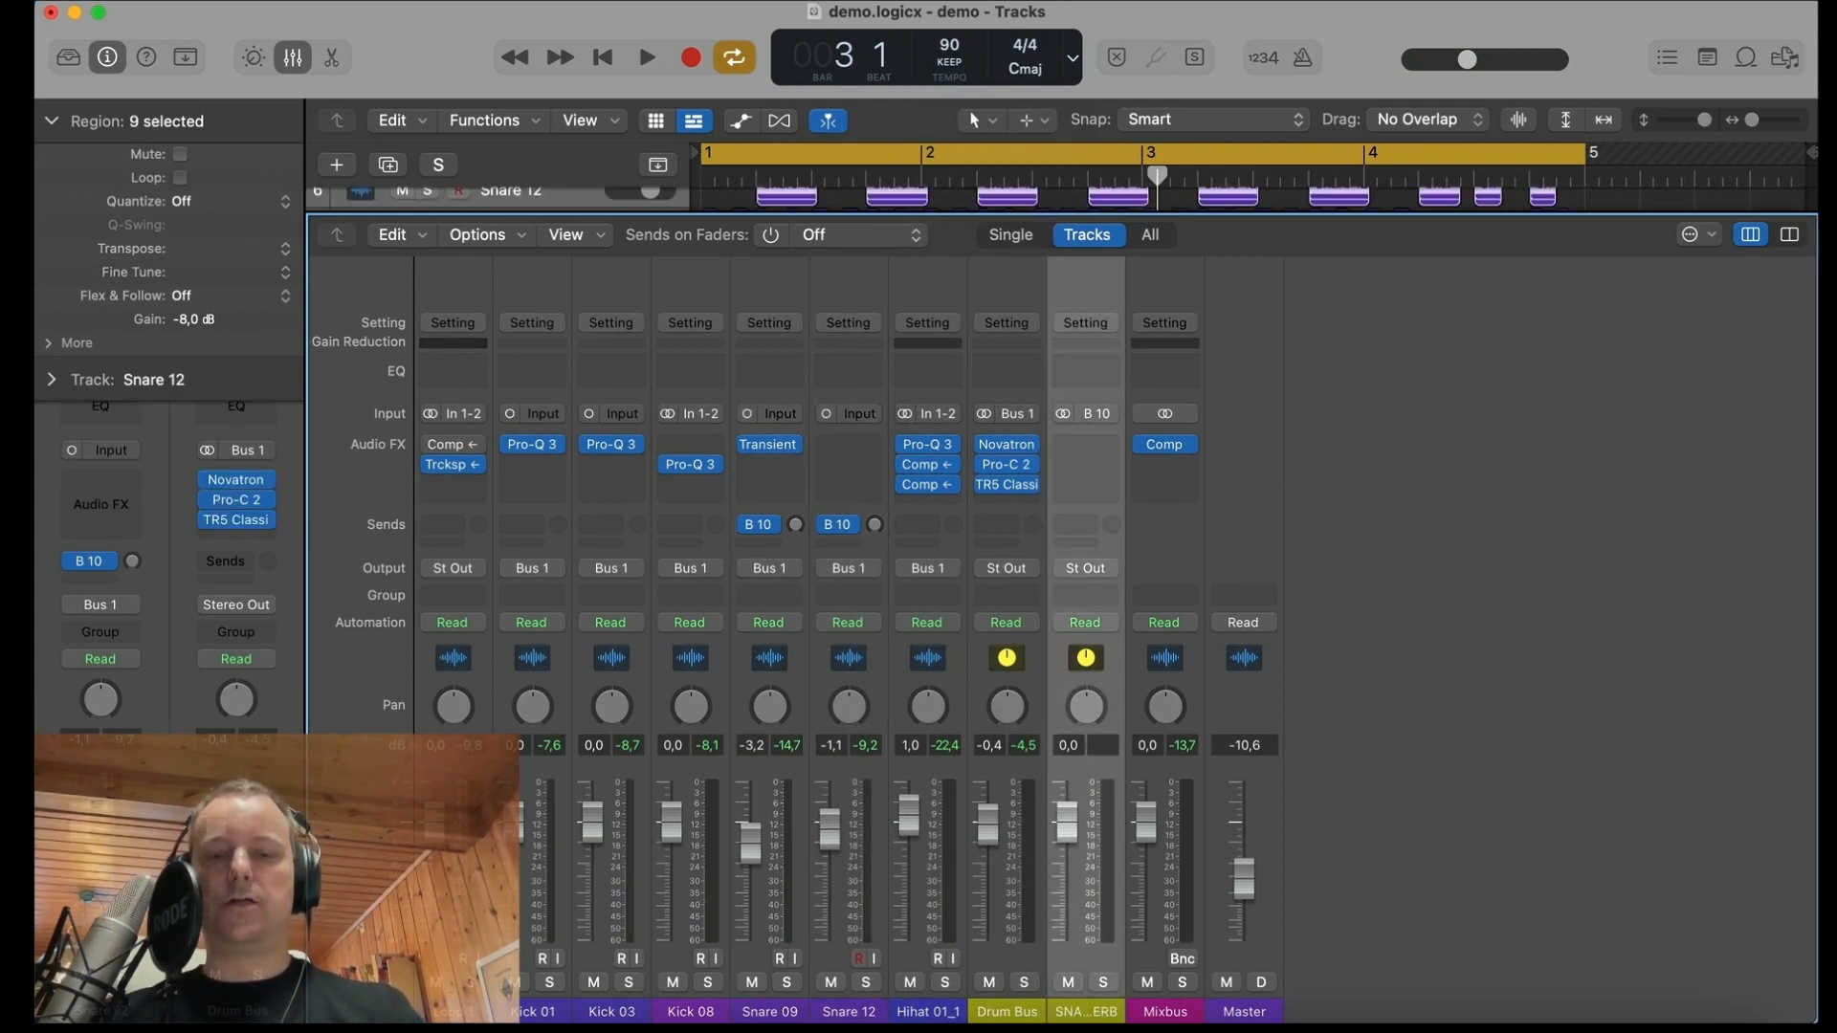
# Step: Insert a stereo ValhallaVintageVerb on the SNARE VERB channel
pyautogui.click(1093, 445)
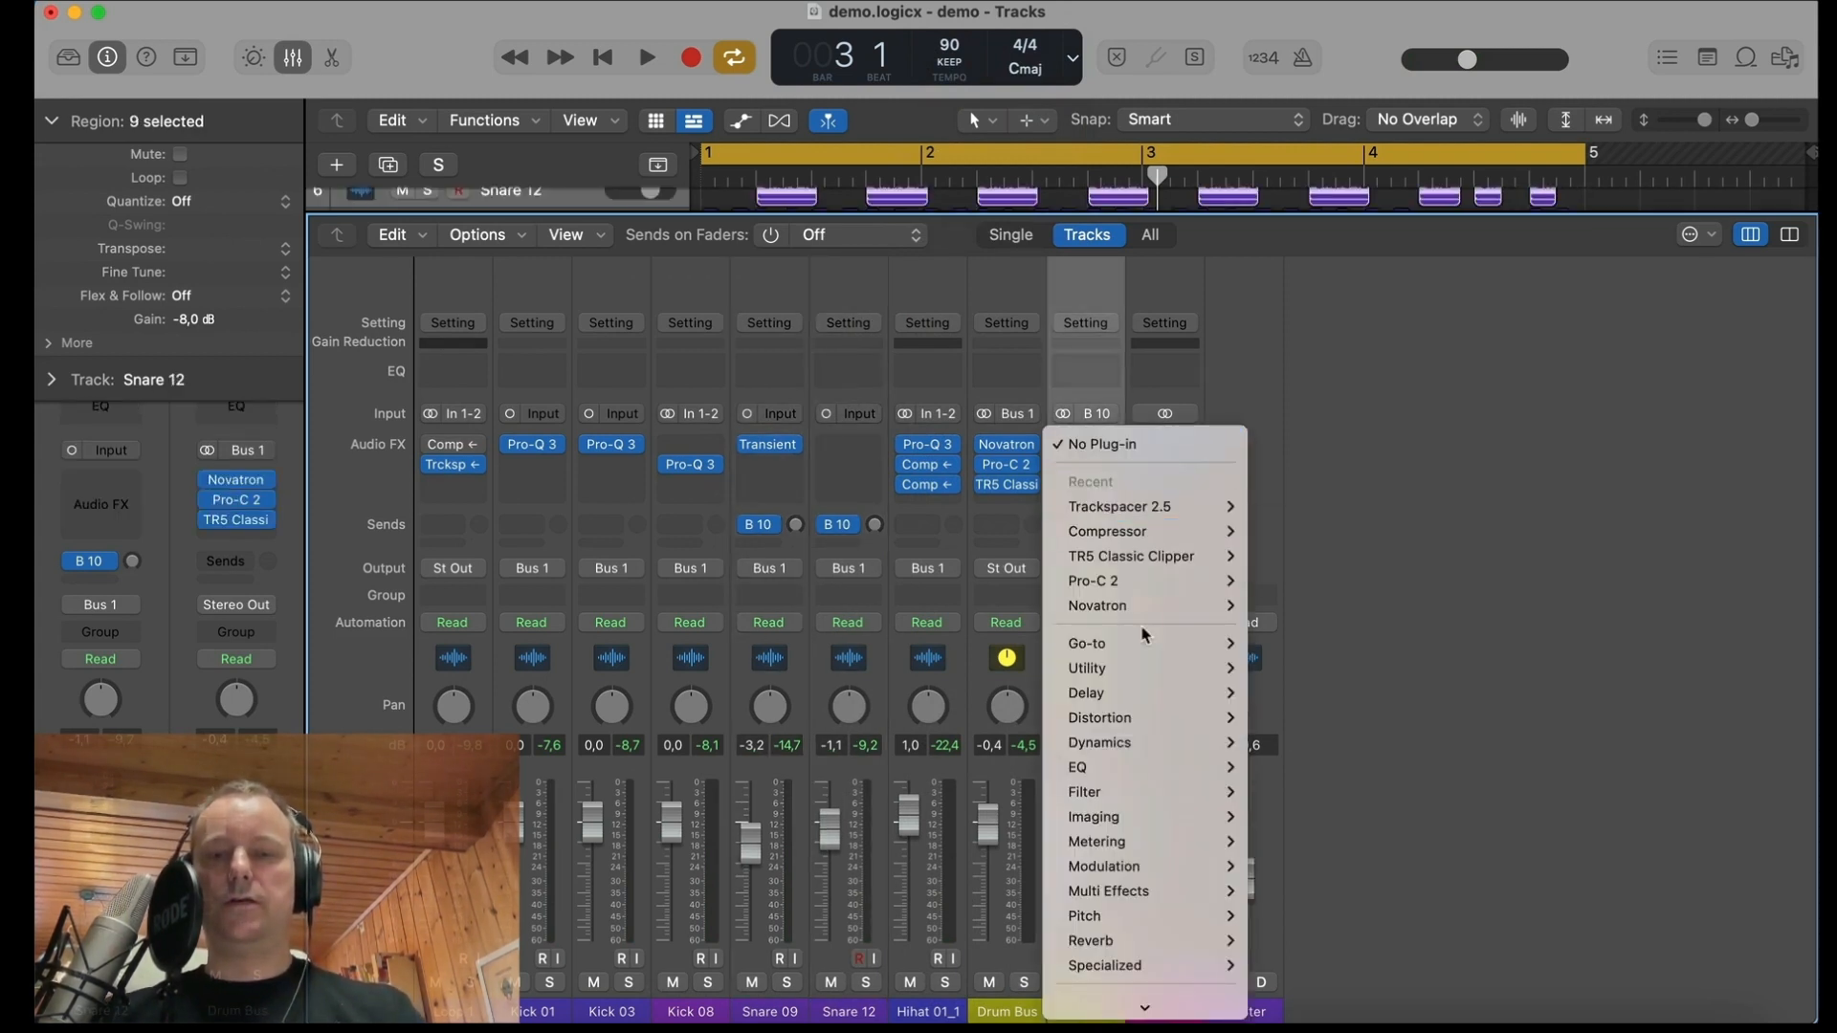
pyautogui.moveTo(1145, 649)
pyautogui.moveTo(1394, 977)
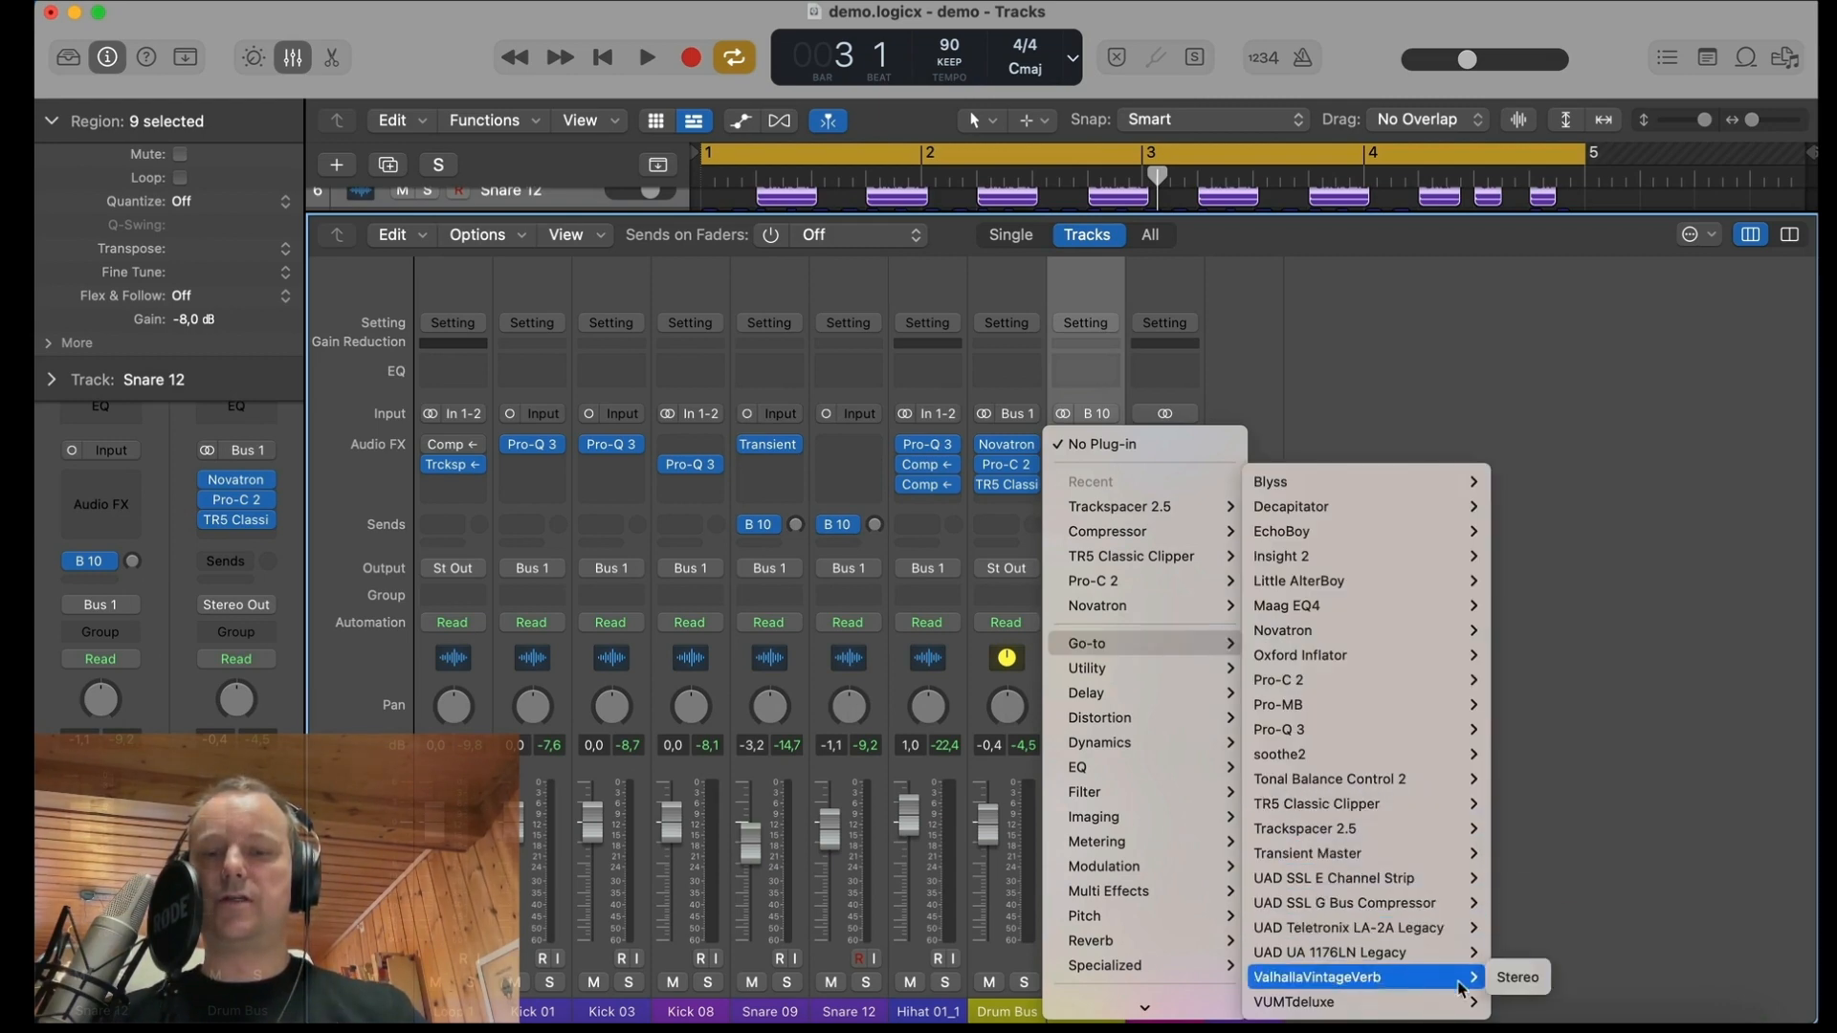
pyautogui.click(1512, 988)
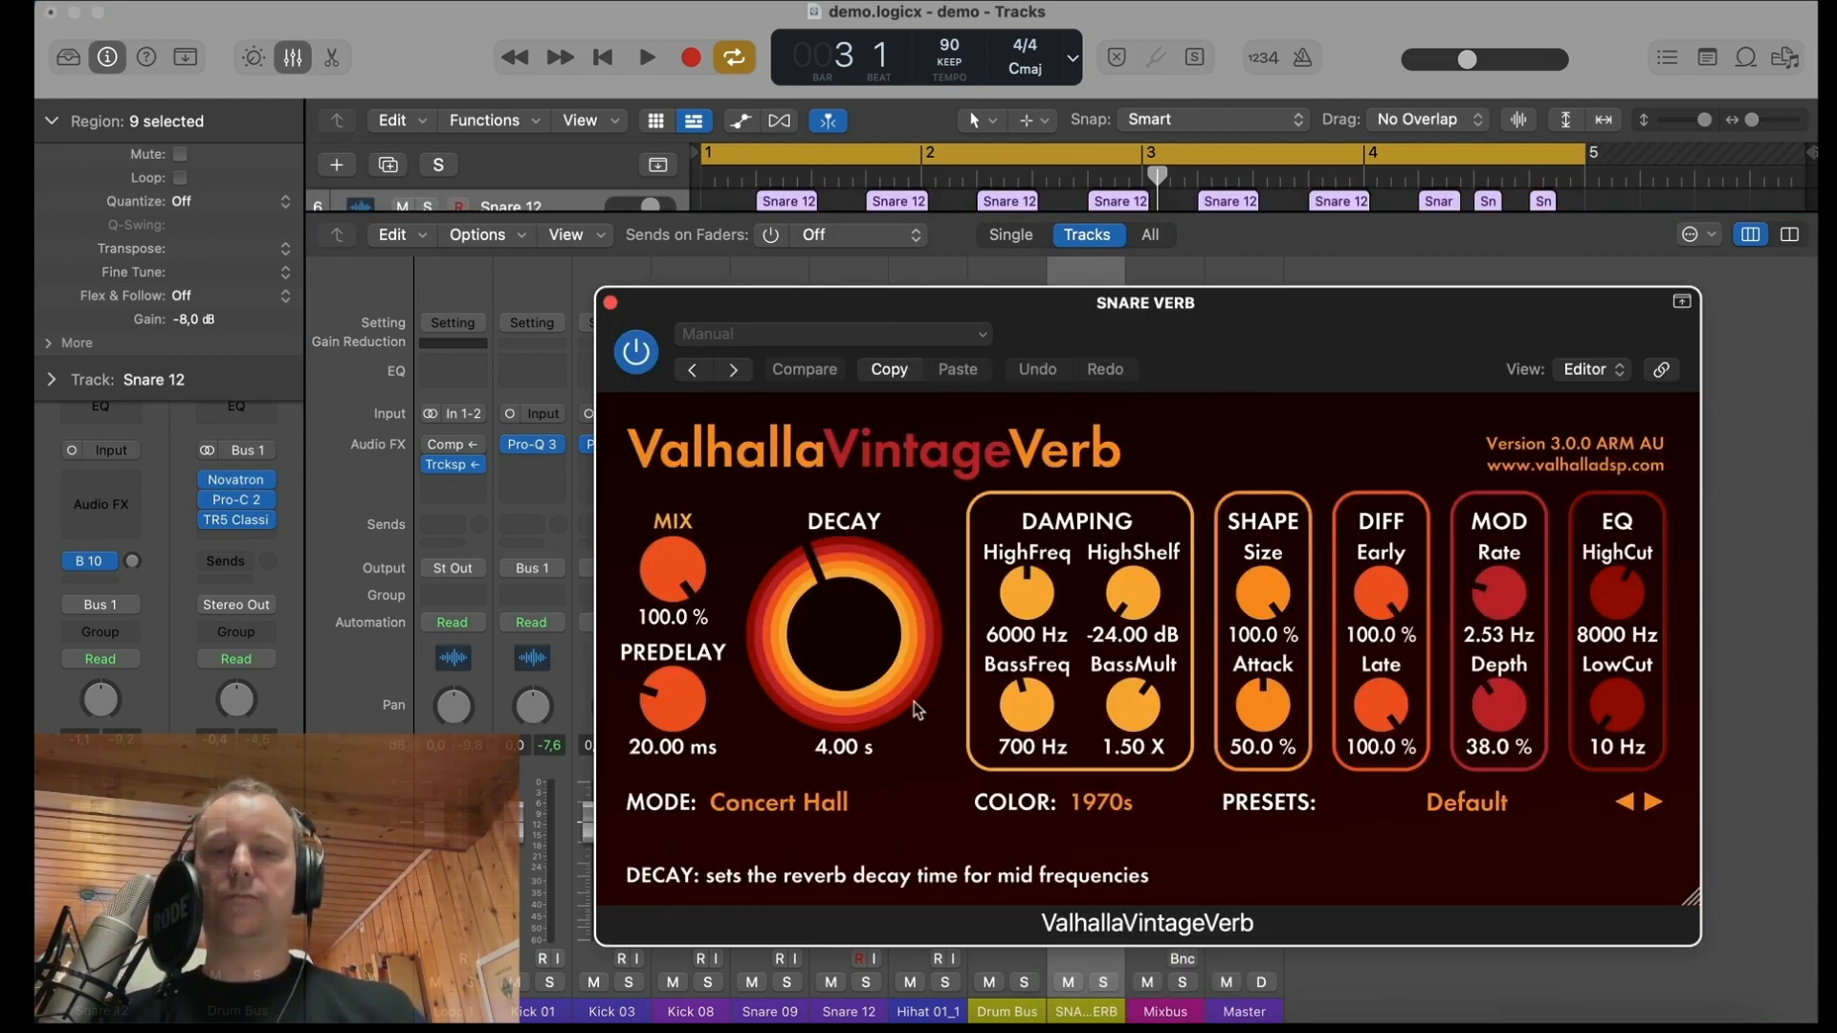
# Step: Shorten the snare reverb's decay to 1.42 s and set its mode to Room
pyautogui.moveTo(846, 622); pyautogui.dragTo(849, 655)
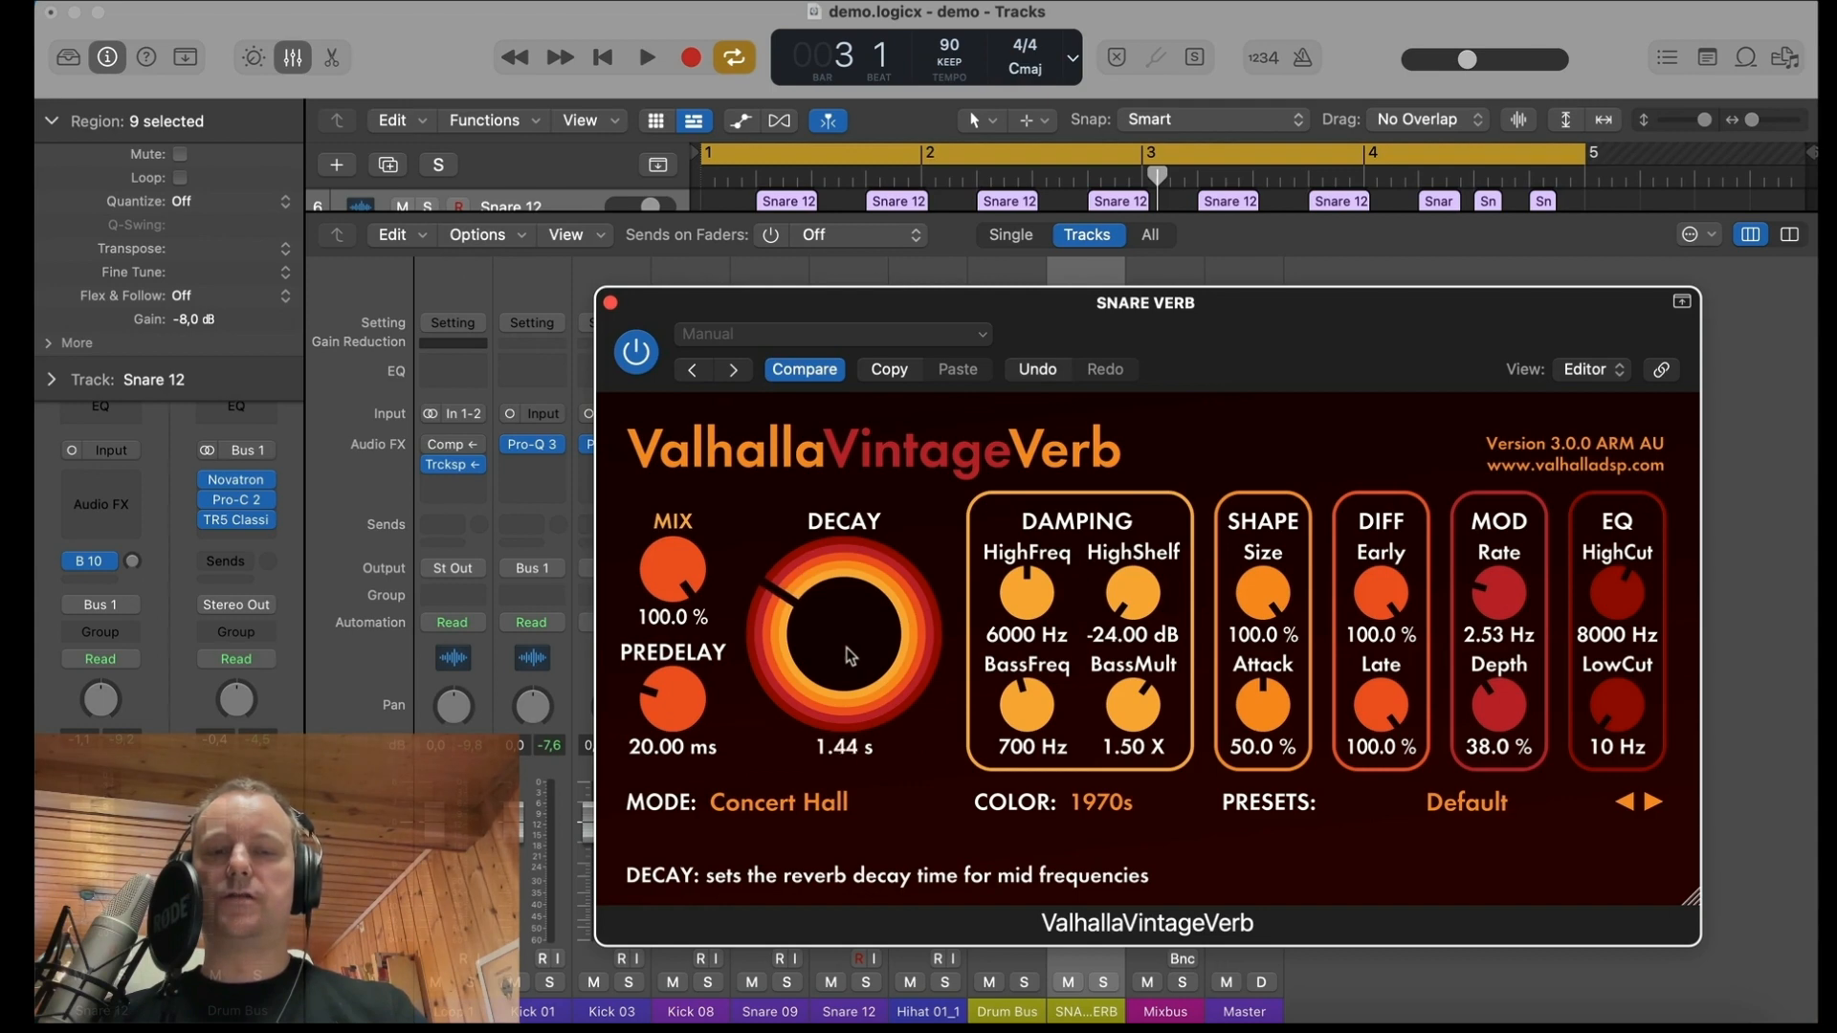
pyautogui.click(776, 802)
pyautogui.click(756, 254)
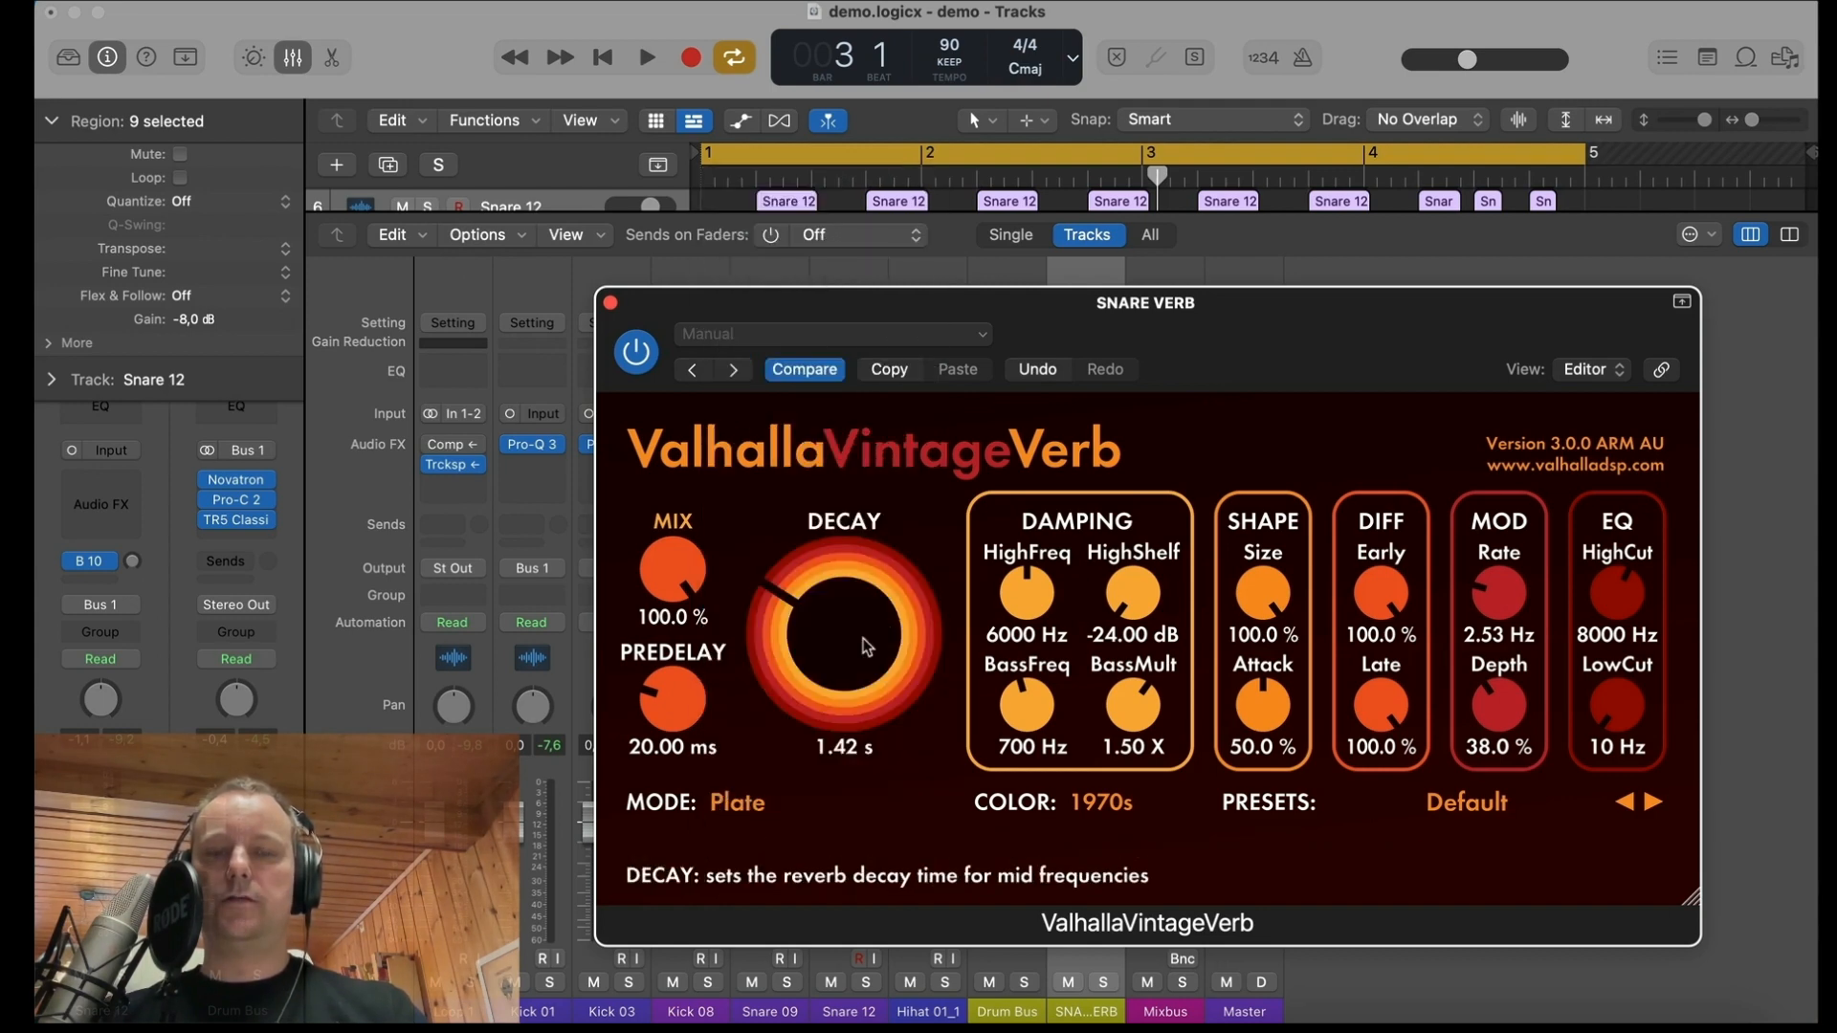
pyautogui.click(739, 784)
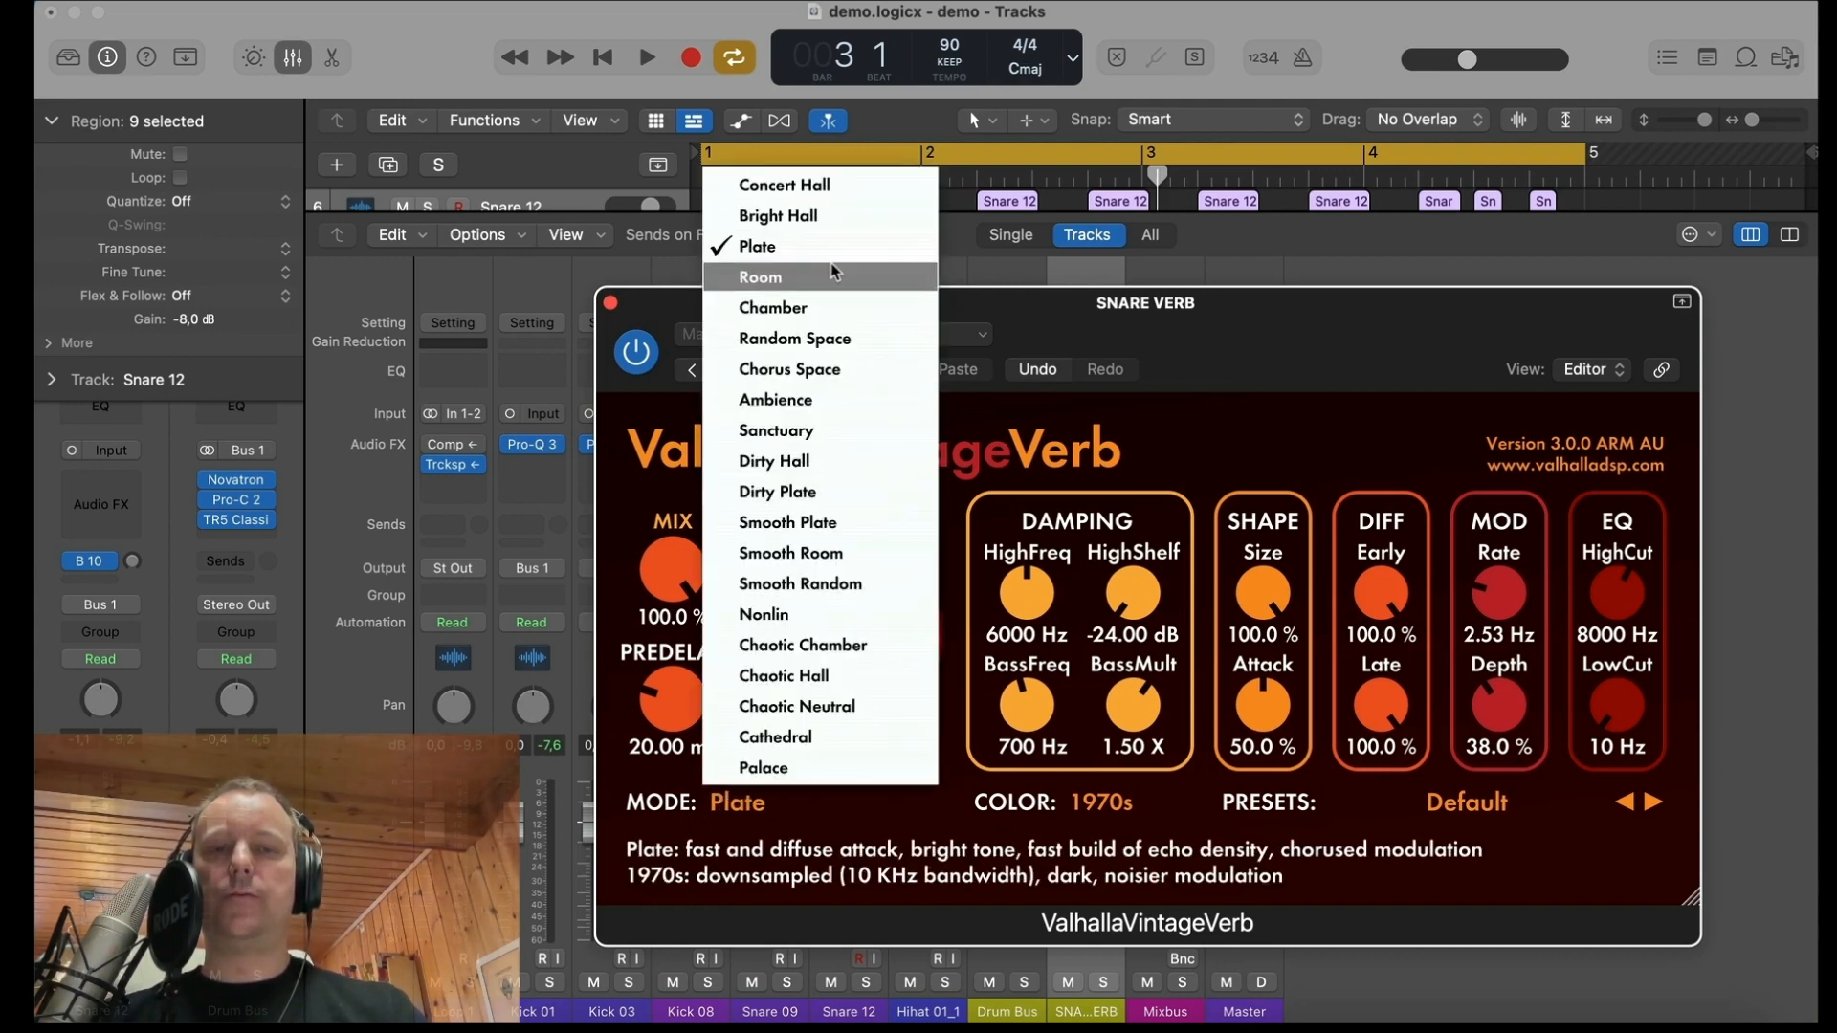
pyautogui.click(756, 271)
# Step: Set the snare reverb's colour to NOW, its EQ high cut to 5080 Hz and low cut to 680 Hz
pyautogui.moveTo(1617, 708); pyautogui.dragTo(1611, 591)
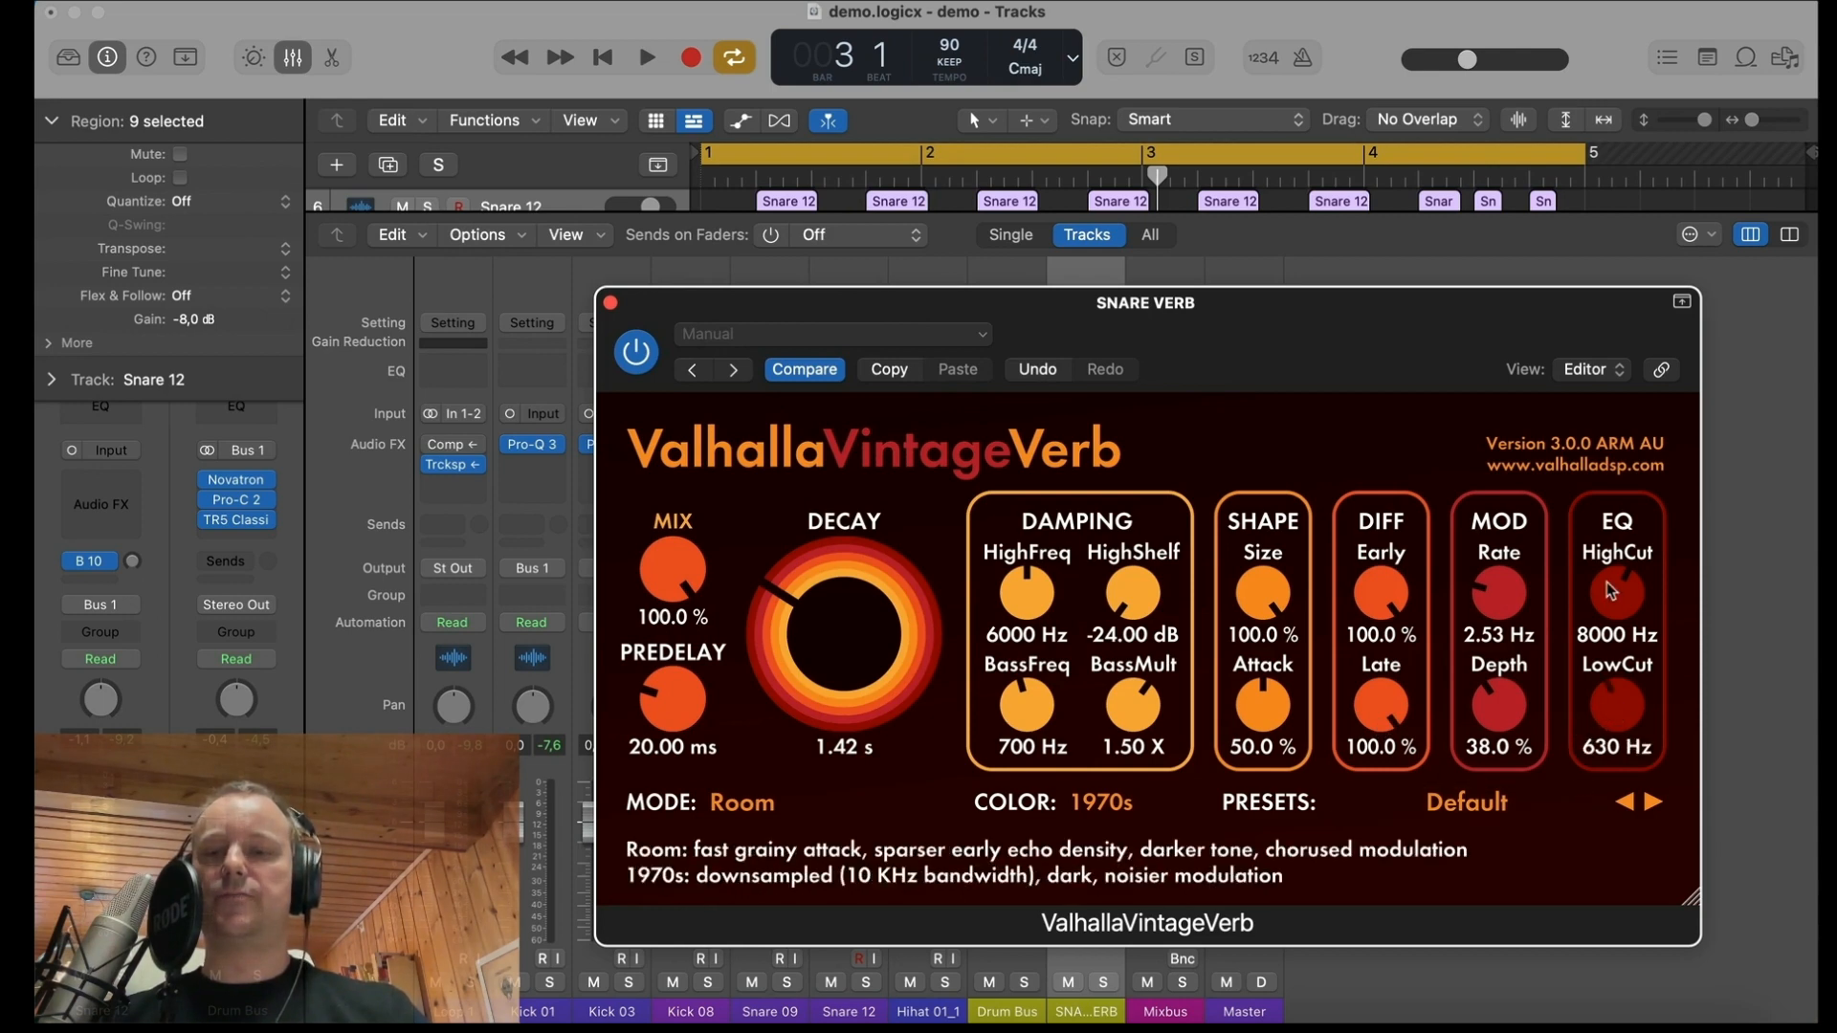
pyautogui.click(1117, 802)
pyautogui.click(1119, 892)
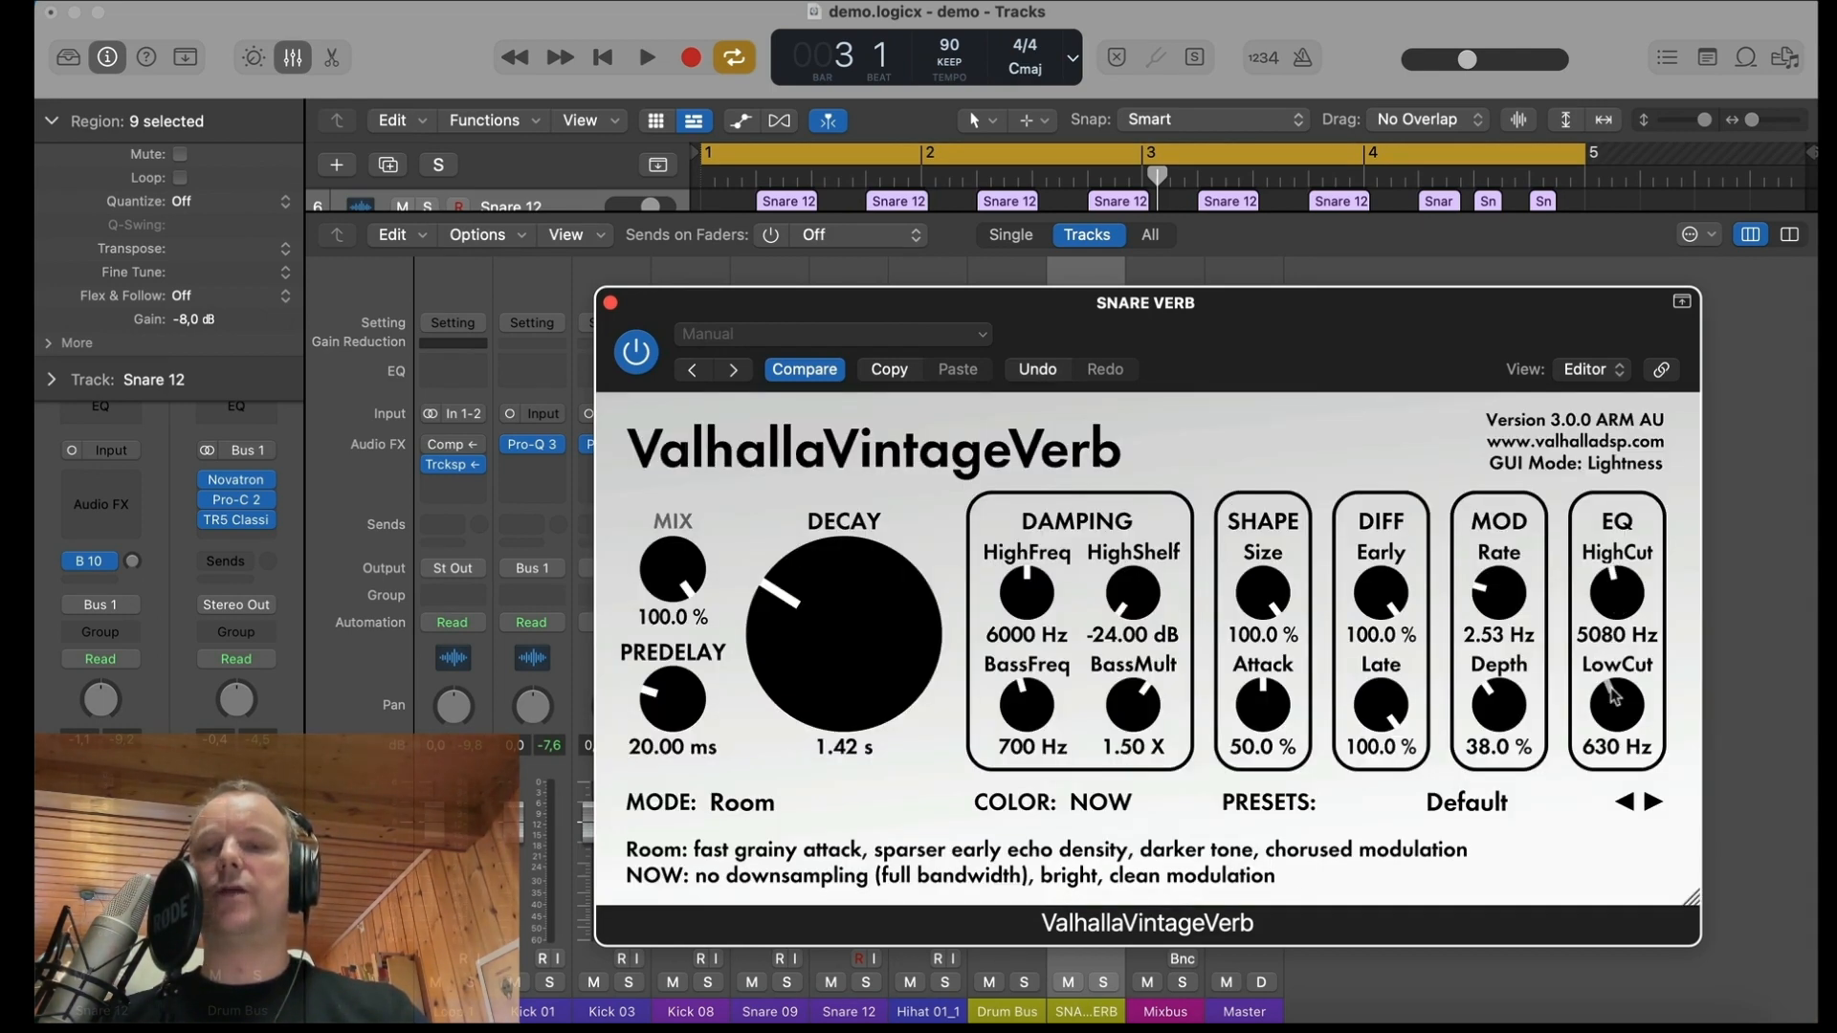
pyautogui.moveTo(1618, 704); pyautogui.dragTo(1618, 701)
# Step: Start playback, move the reverb window aside and raise both snares' Bus 10 sends to about -11.8 dB
pyautogui.press('space')
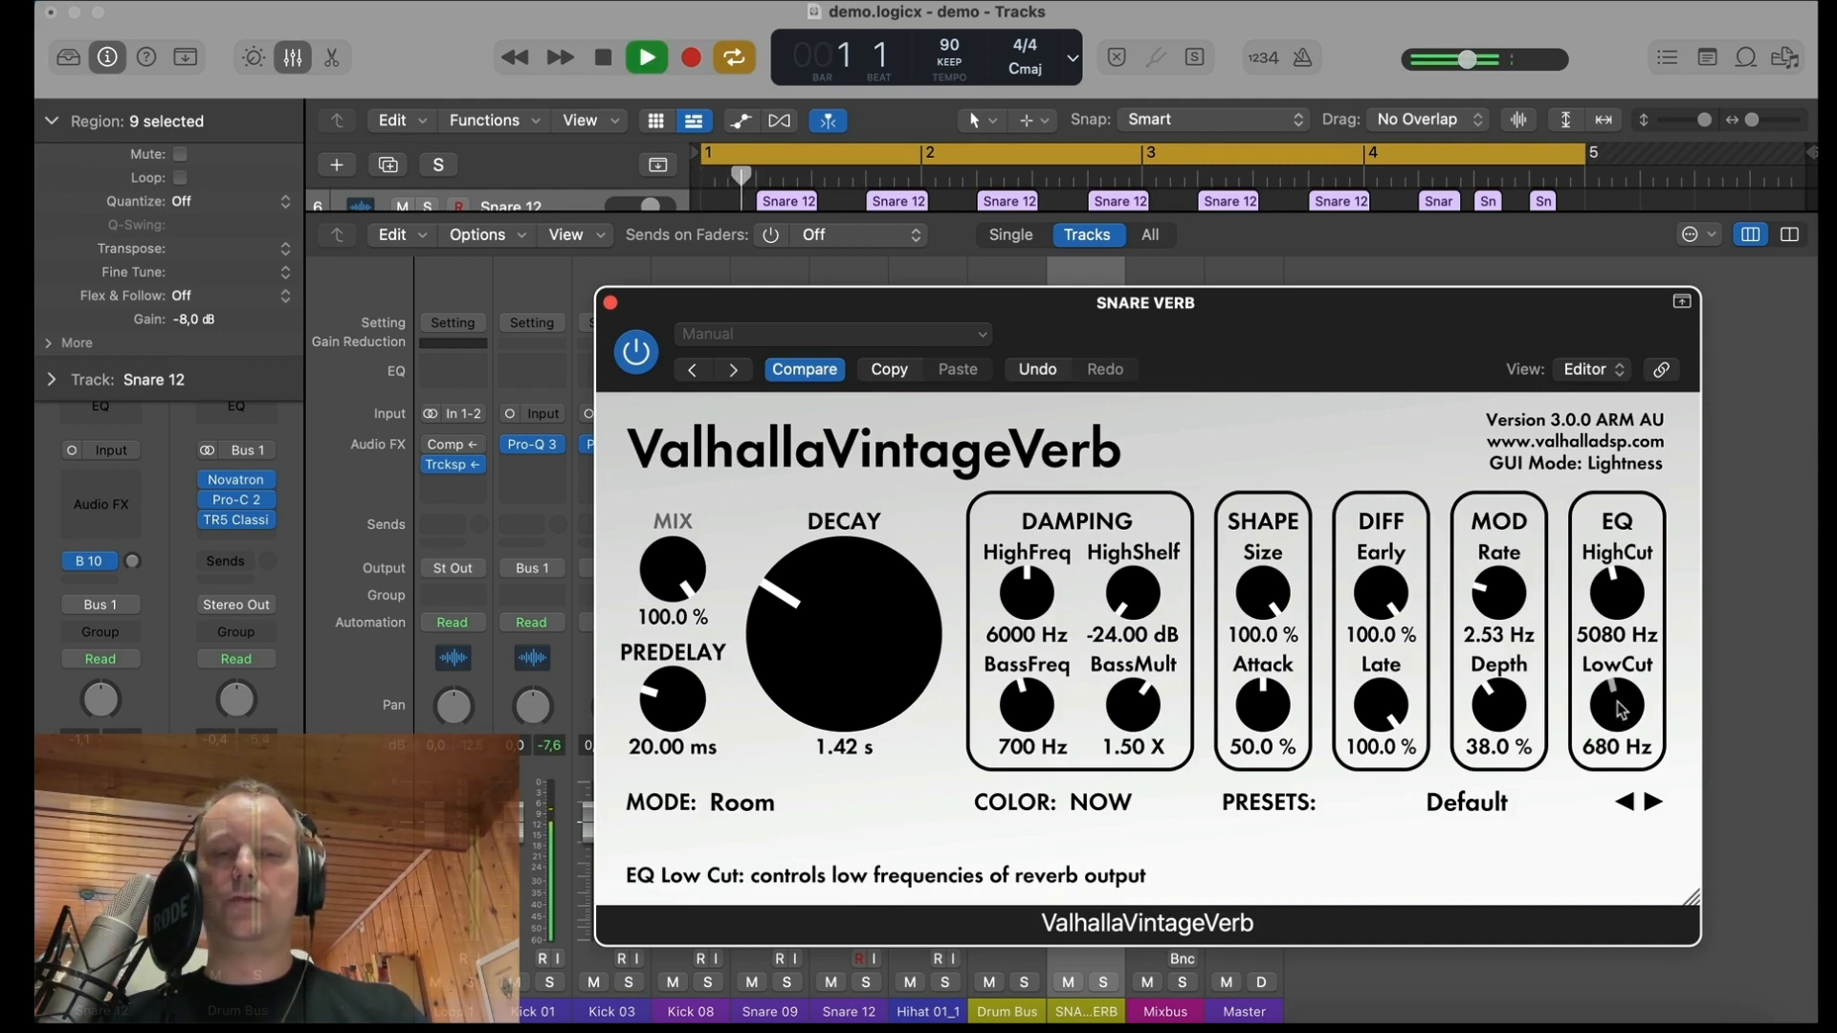
pyautogui.moveTo(881, 295); pyautogui.dragTo(1325, 393)
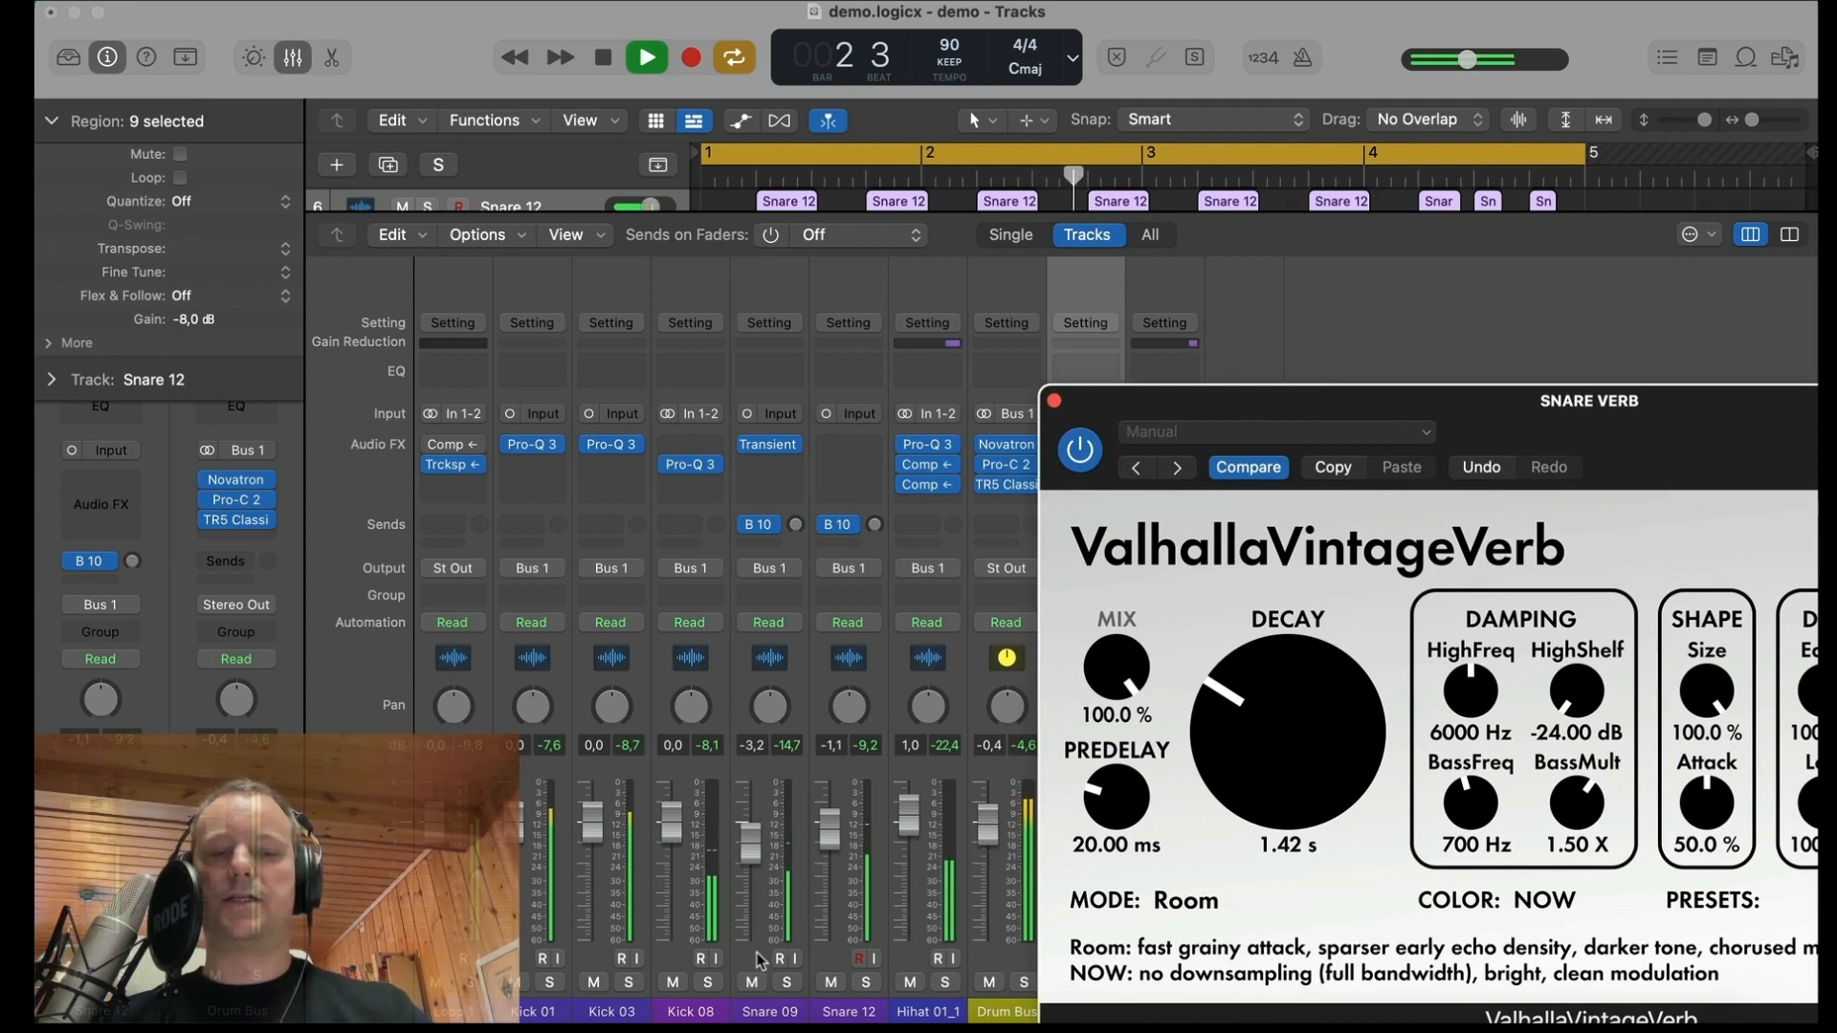
pyautogui.click(771, 600)
pyautogui.moveTo(793, 524); pyautogui.dragTo(787, 429)
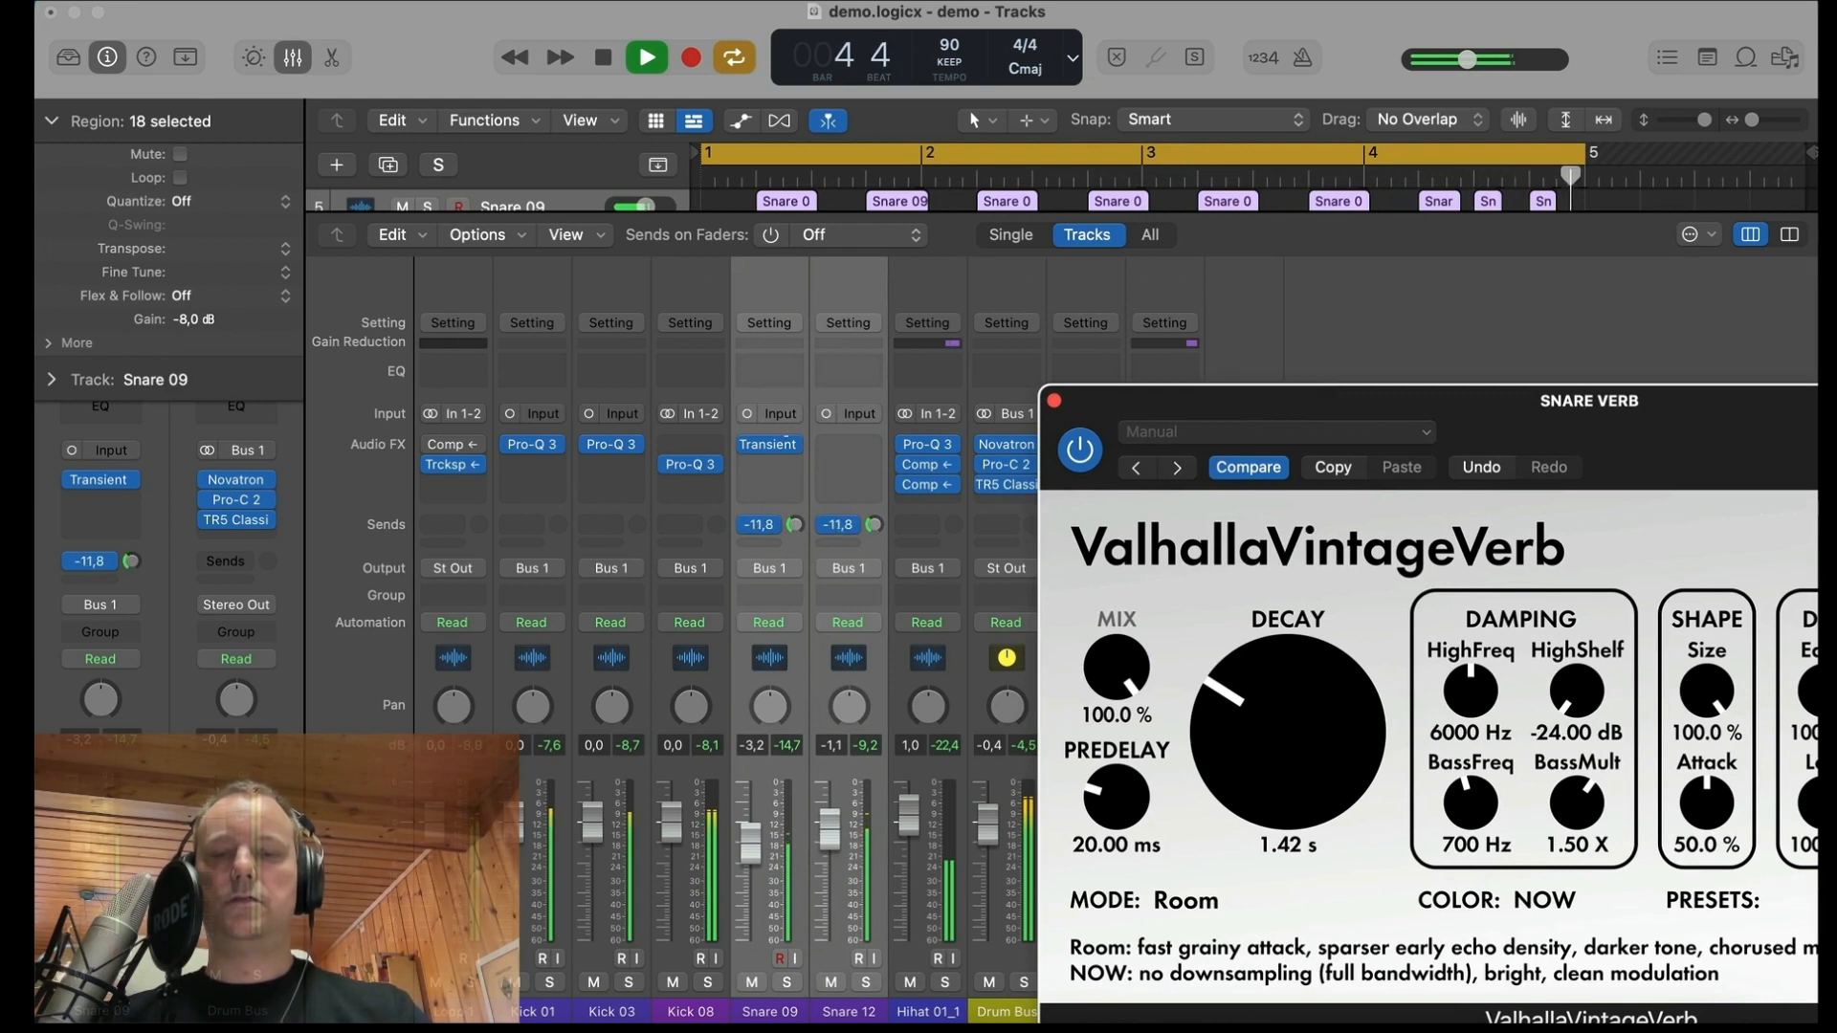
# Step: Set the reverb's predelay to 50.96 ms and decay to 1.02 s, and bring both snare sends to about -25.6 dB
pyautogui.moveTo(1124, 809); pyautogui.dragTo(1127, 782)
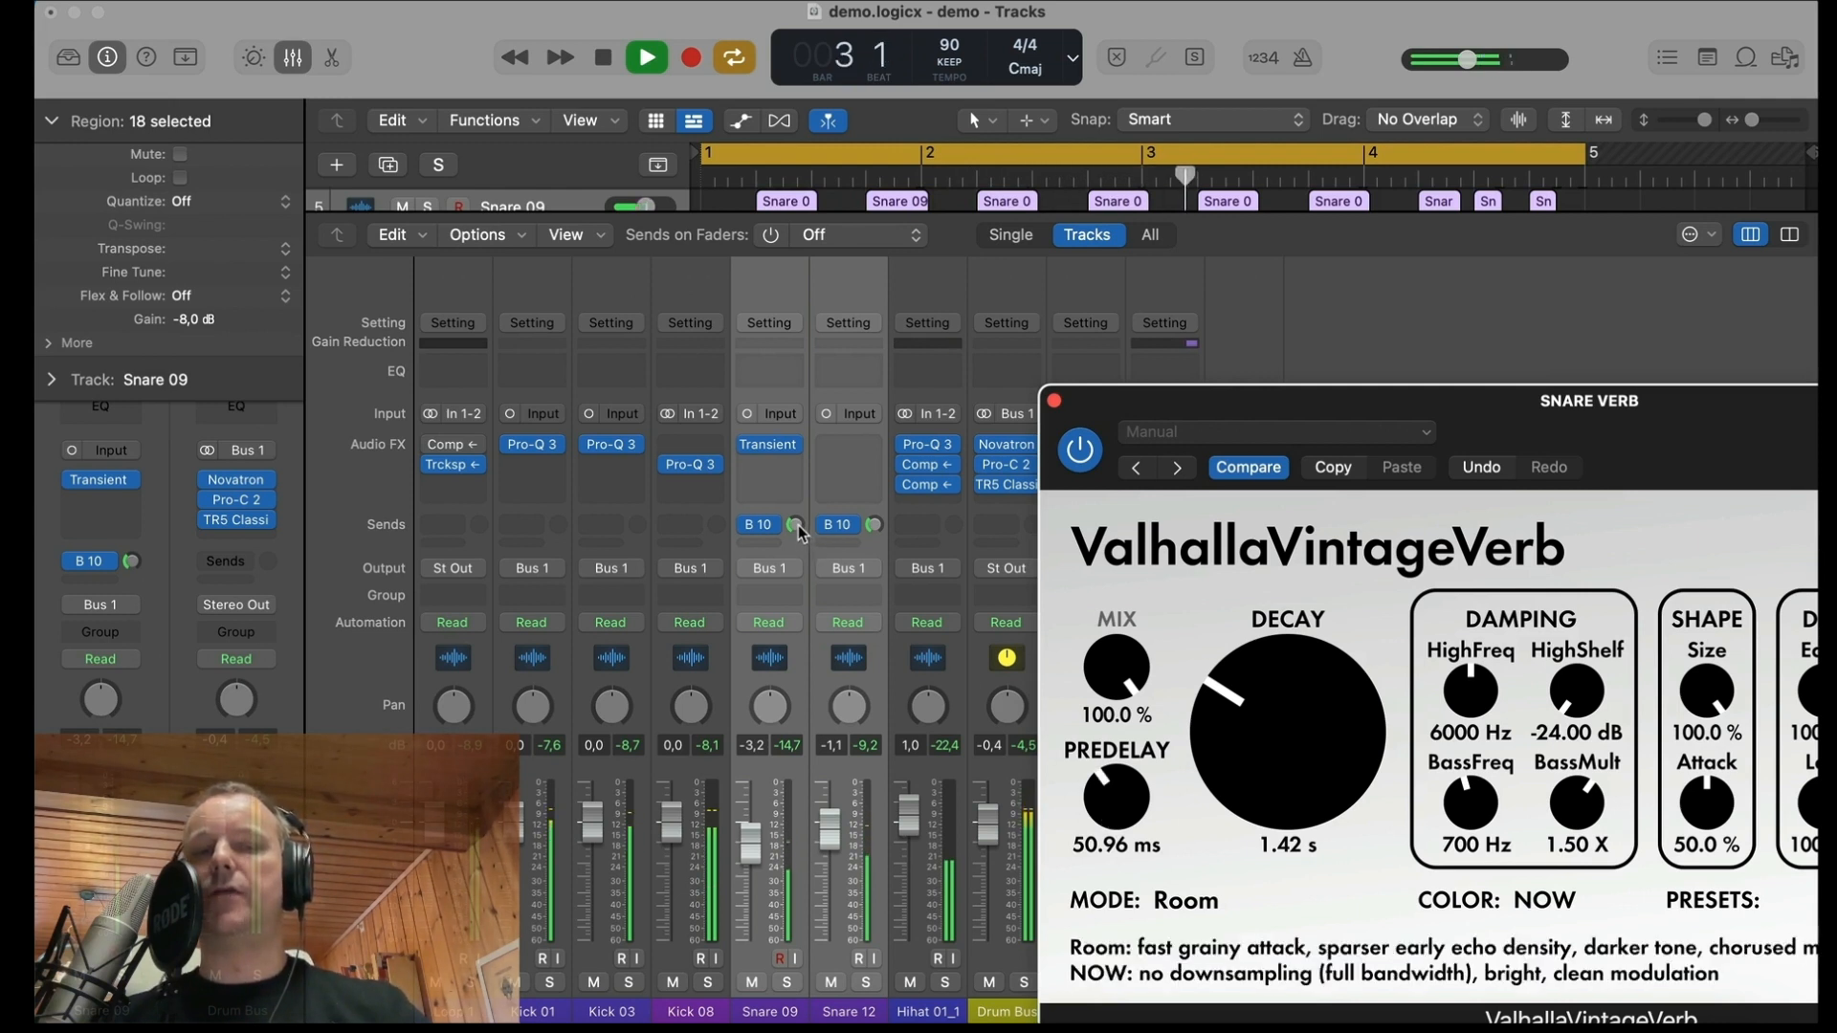
pyautogui.moveTo(800, 532); pyautogui.dragTo(800, 526)
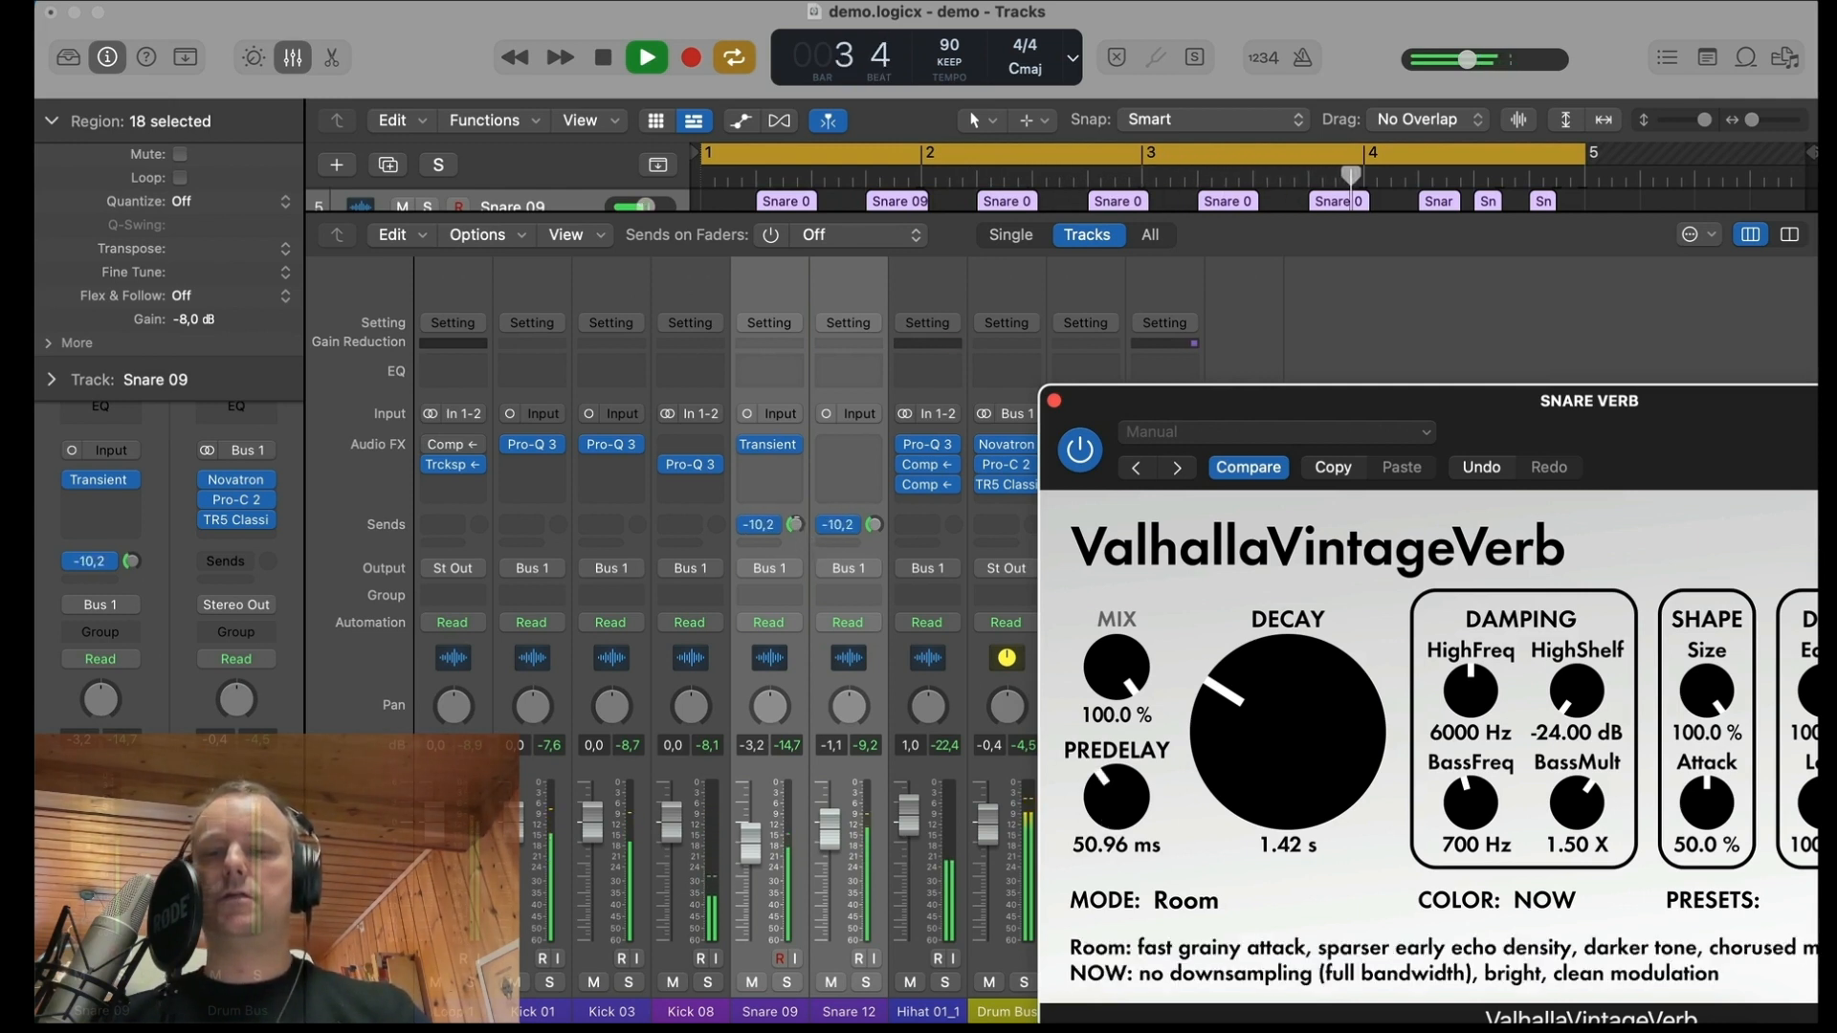
pyautogui.moveTo(1269, 786); pyautogui.dragTo(1264, 788)
pyautogui.moveTo(795, 525); pyautogui.dragTo(798, 568)
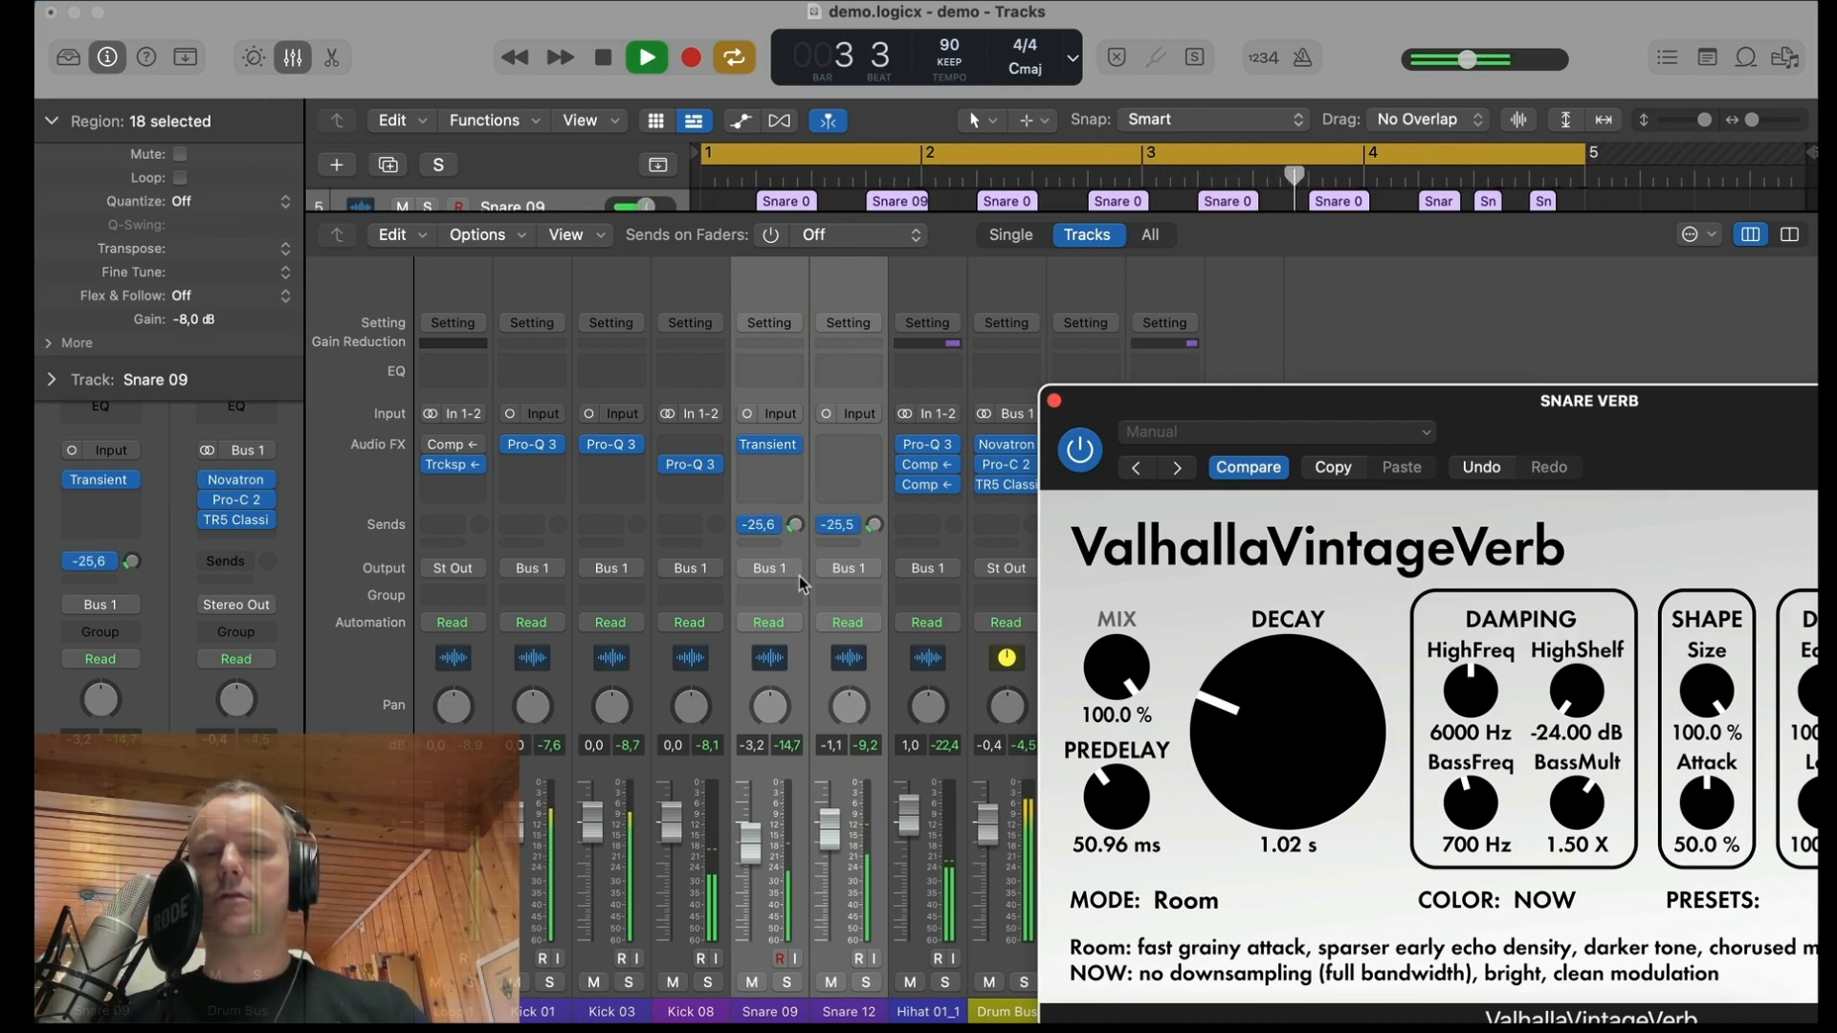
# Step: Close the snare reverb, lower both snare sends slightly further and play the mix again to check the balance
pyautogui.moveTo(1201, 409); pyautogui.dragTo(555, 245)
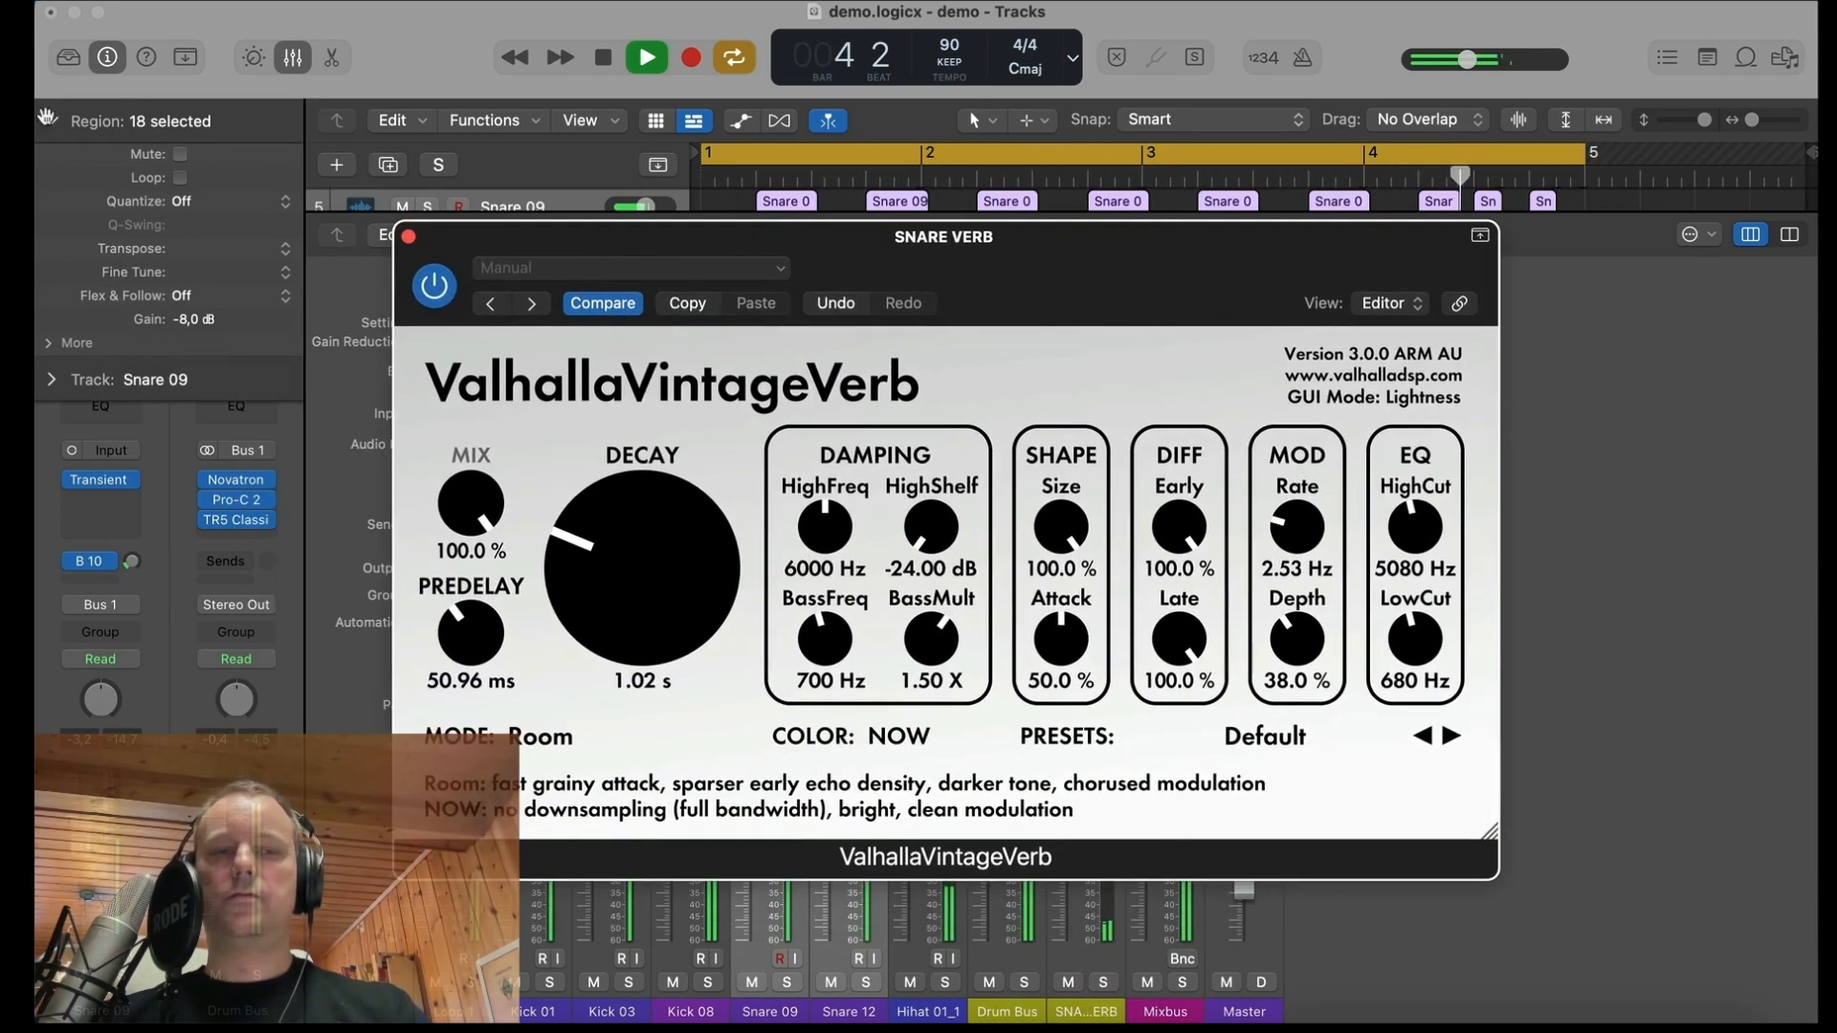
pyautogui.click(409, 237)
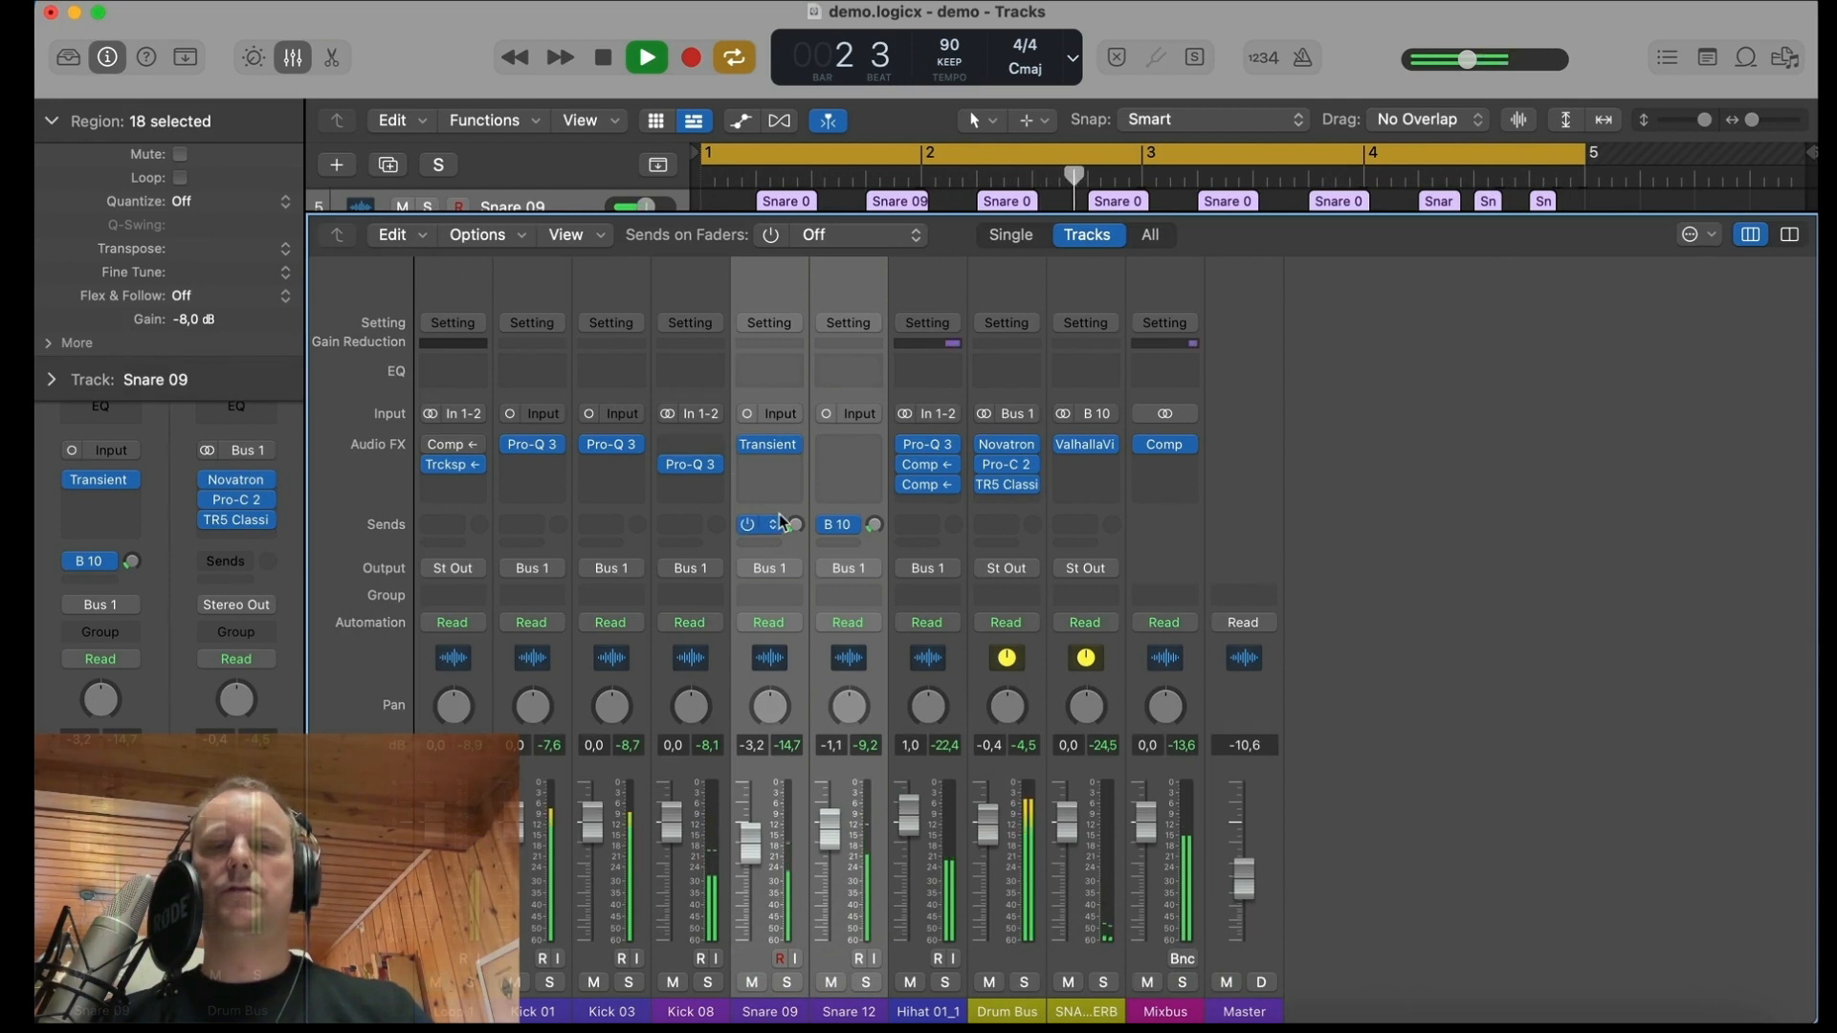
pyautogui.moveTo(797, 527); pyautogui.dragTo(802, 542)
pyautogui.press('space')
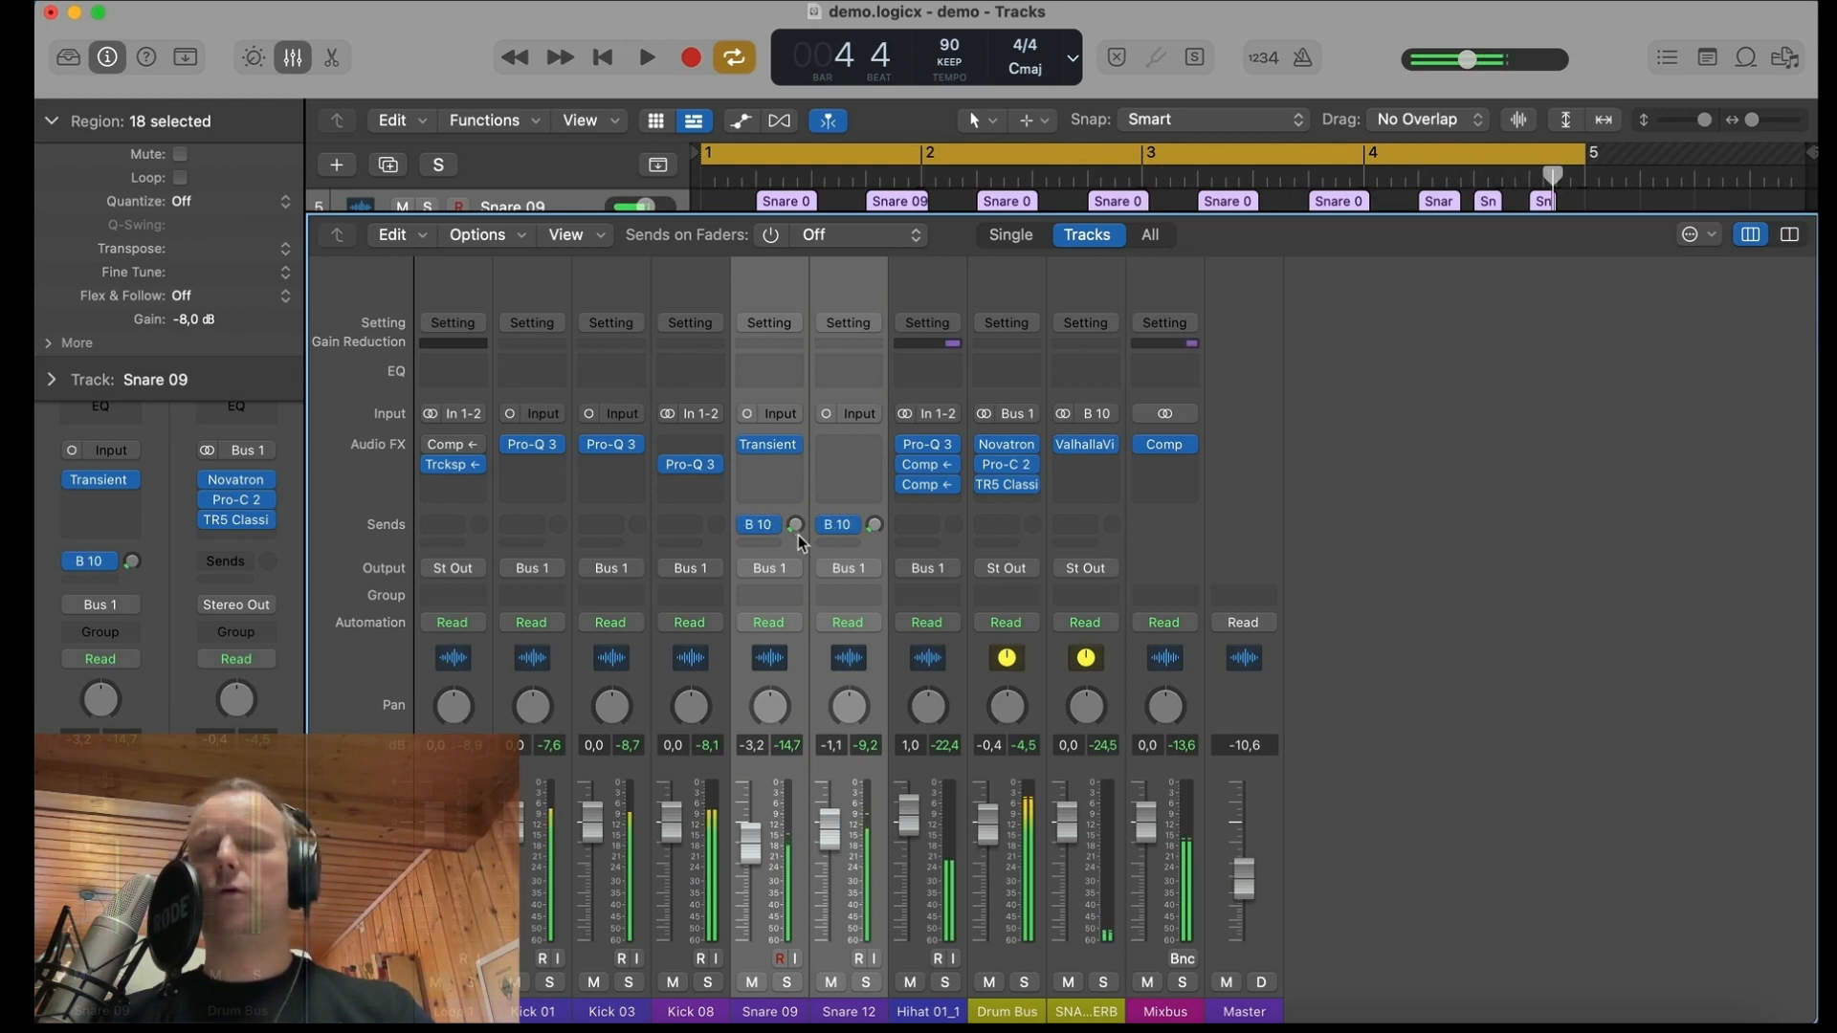
pyautogui.press('space')
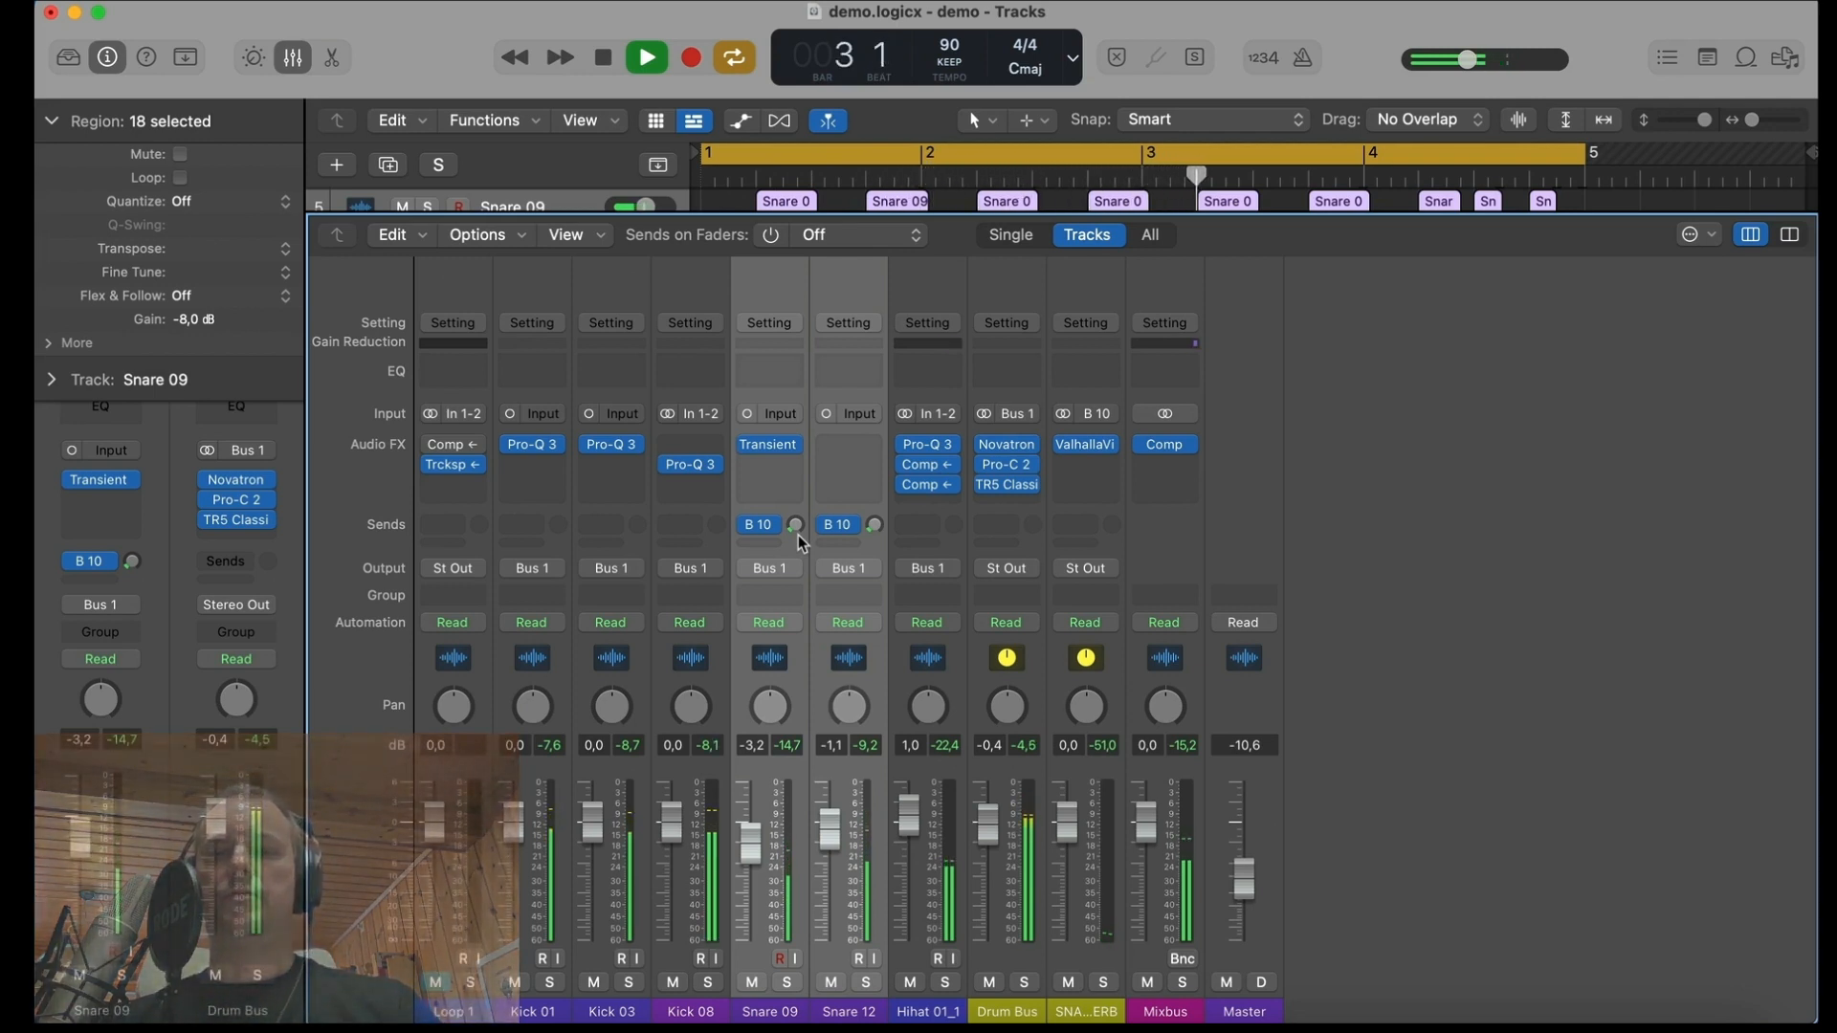
pyautogui.press('space')
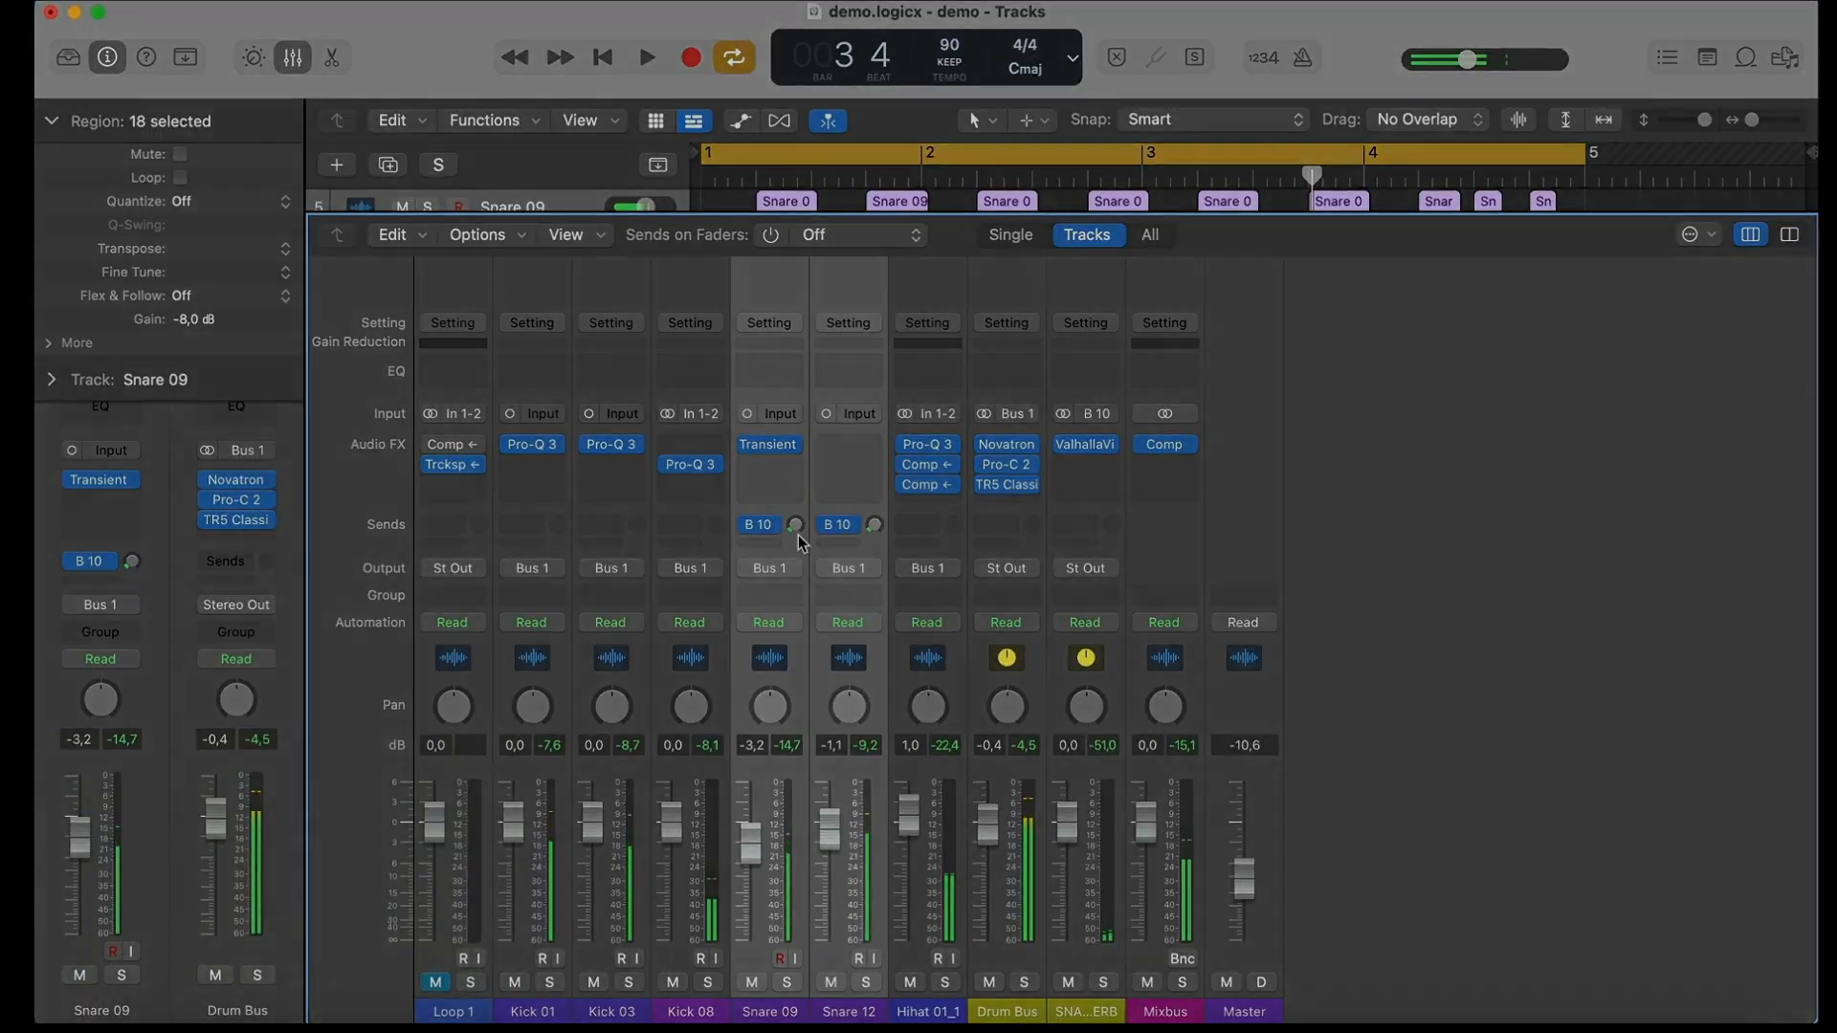